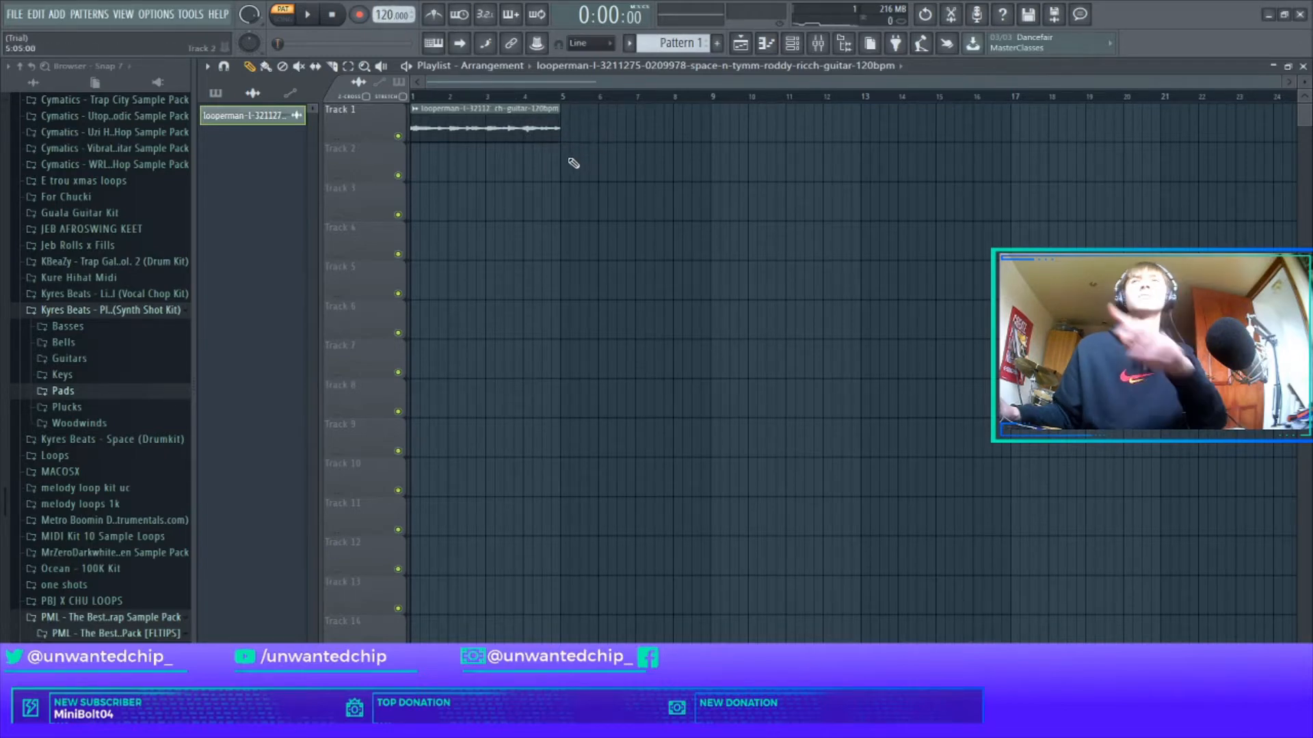
Place Pattern 1 at the start of Track 2 beneath the guitar loop, ending at bar 5.
scroll(565, 166, "up", 3, "ctrl")
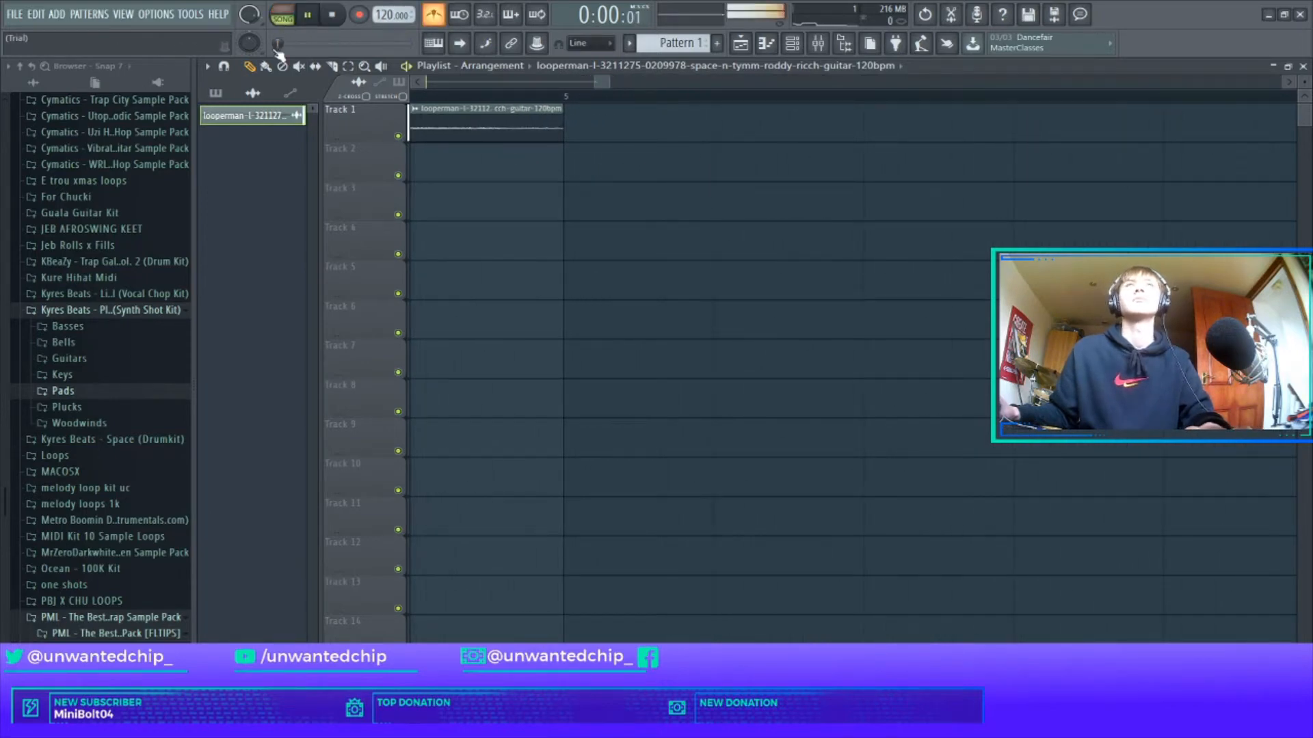
scroll(477, 121, "down", 4, "ctrl")
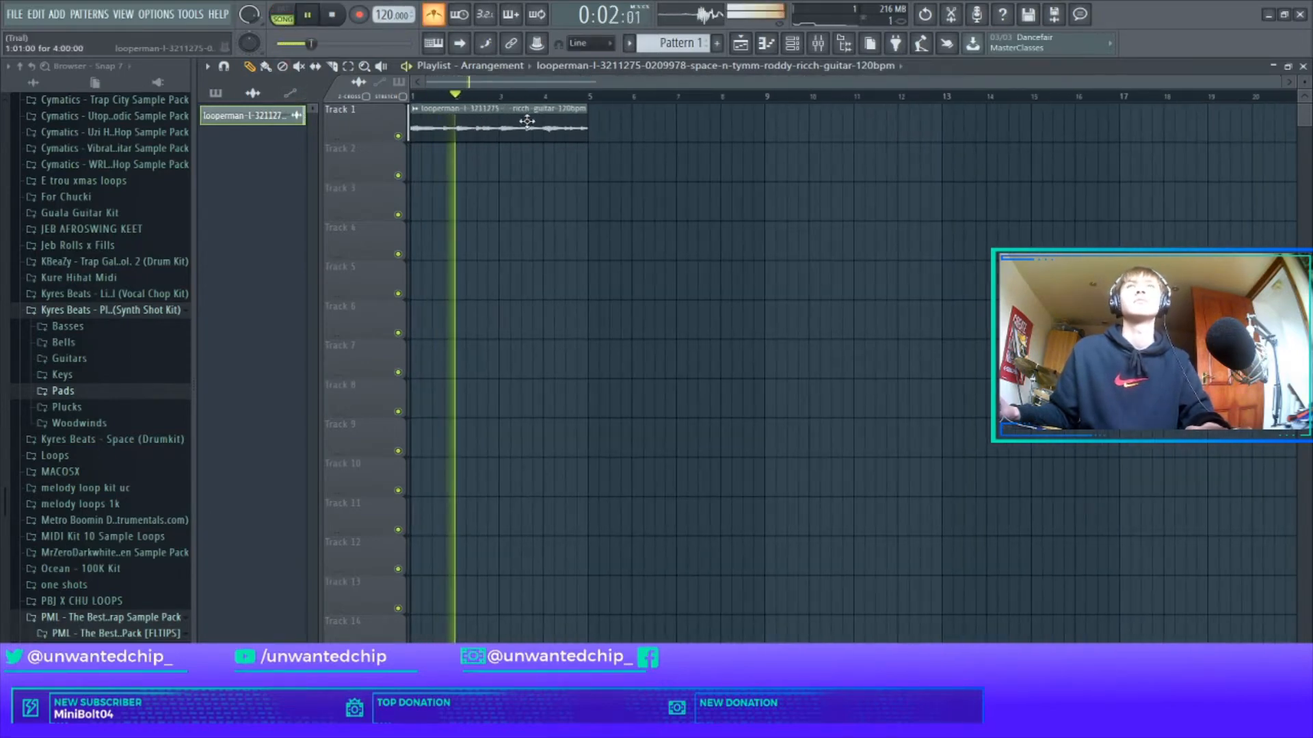
left_click(216, 93)
left_click_drag(230, 119, 583, 171)
scroll(565, 162, "up", 4, "ctrl")
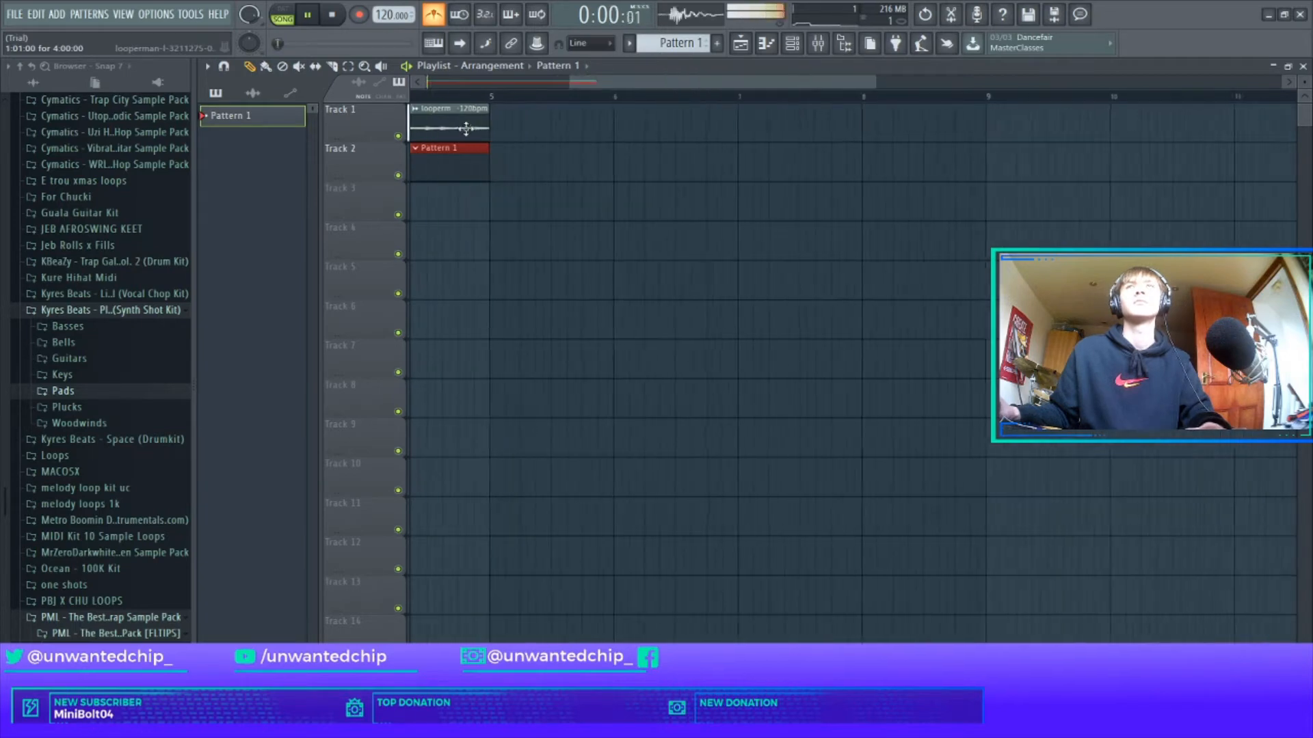
scroll(431, 125, "up", 5, "ctrl")
scroll(424, 129, "up", 4, "ctrl")
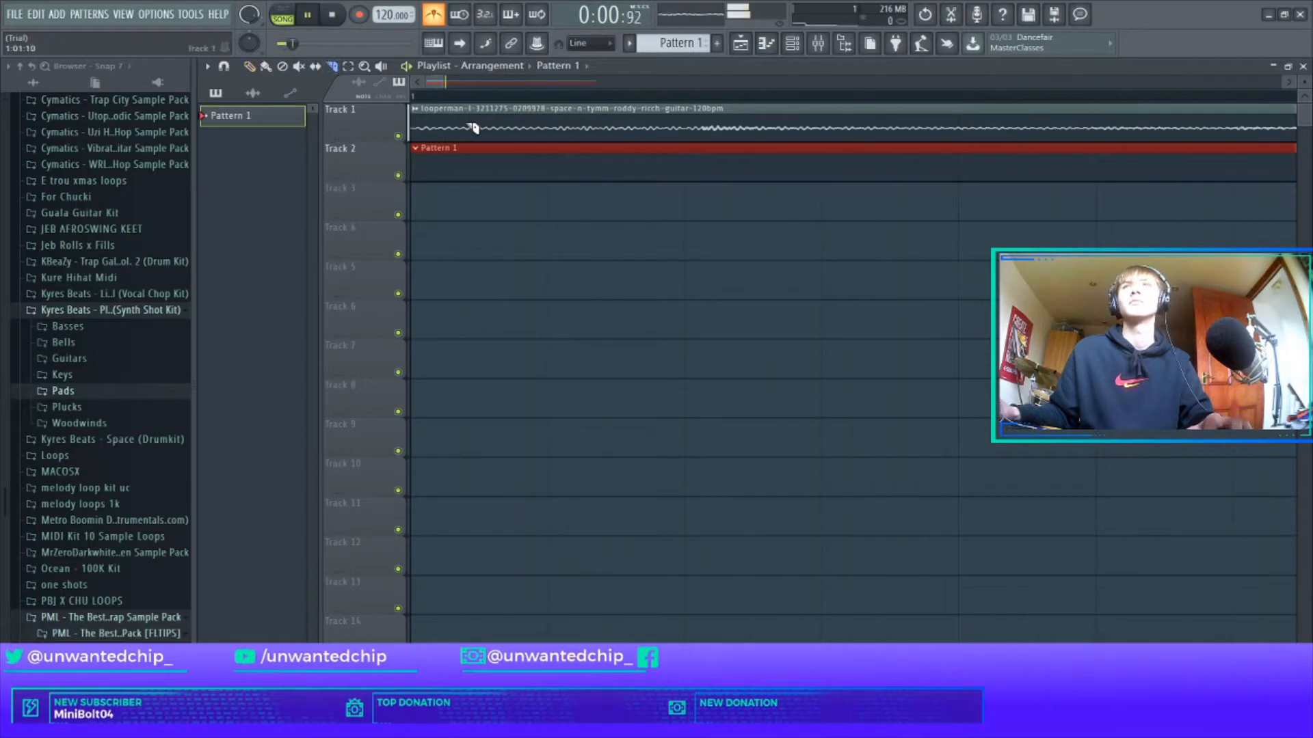
left_click(431, 118)
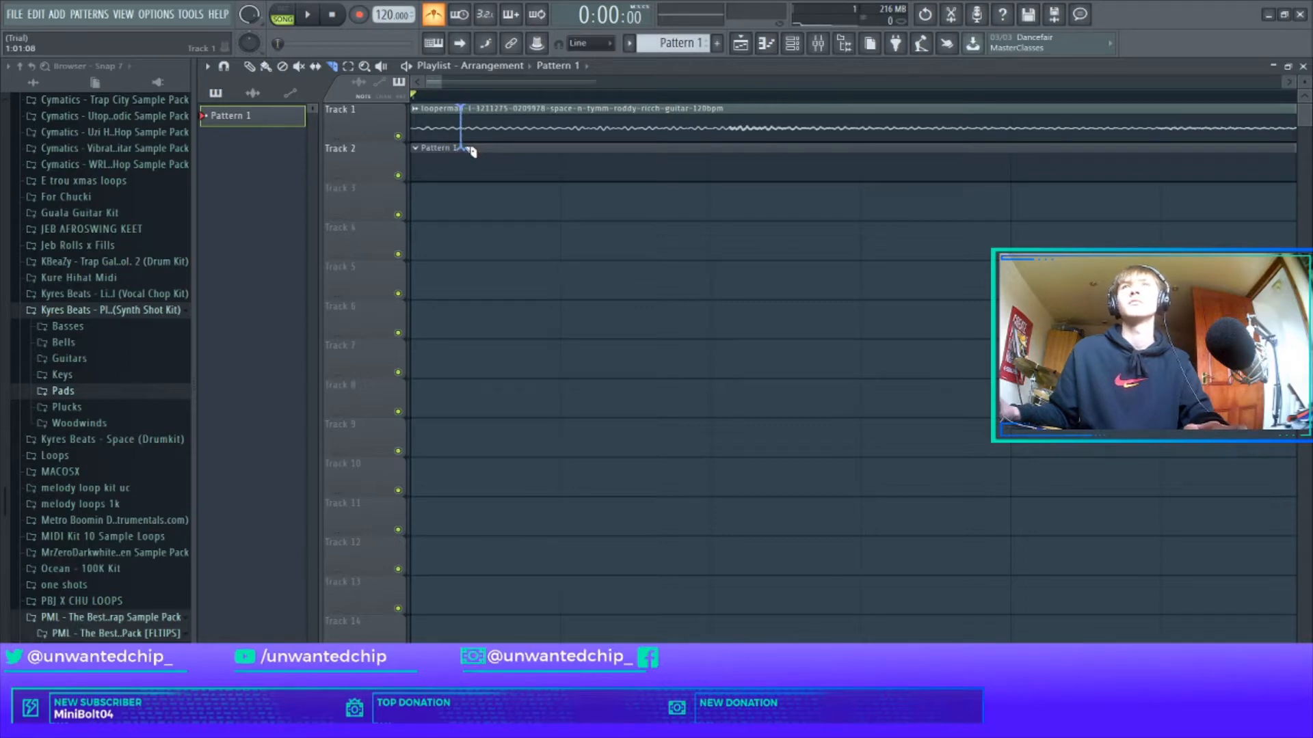
left_click(446, 132)
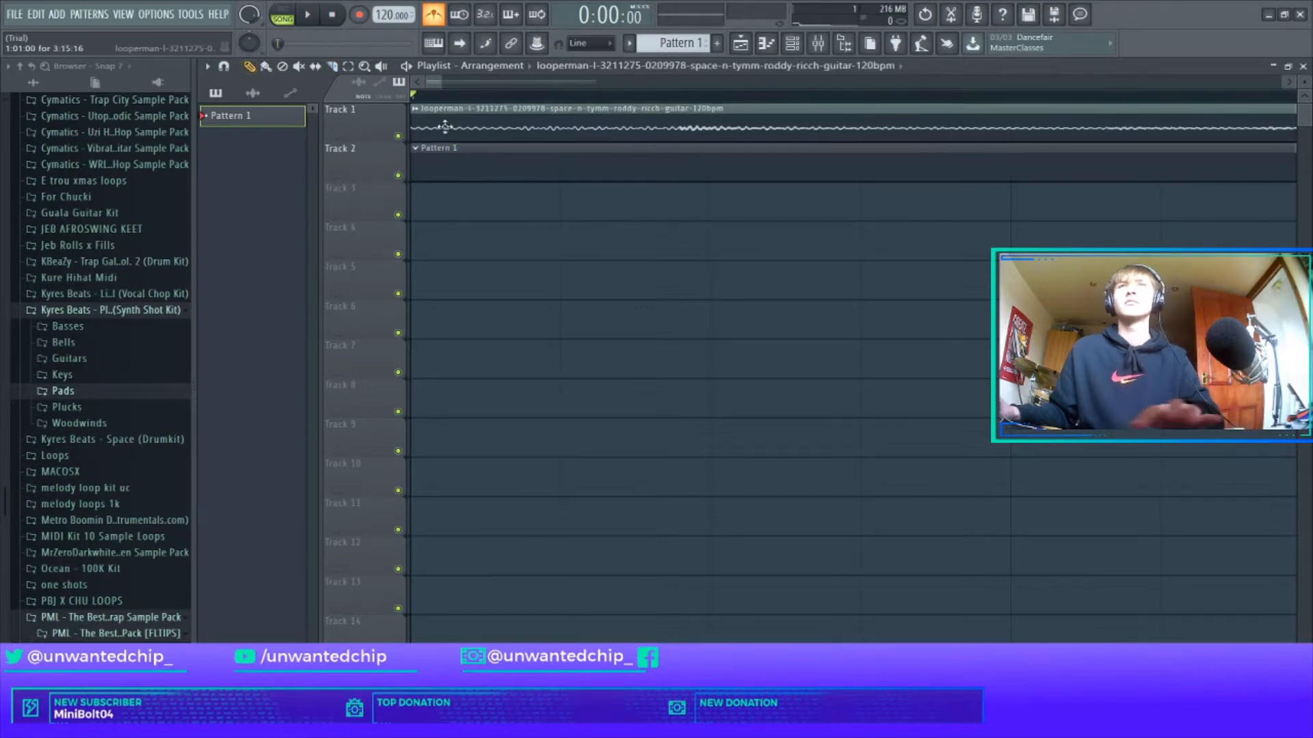
key("space")
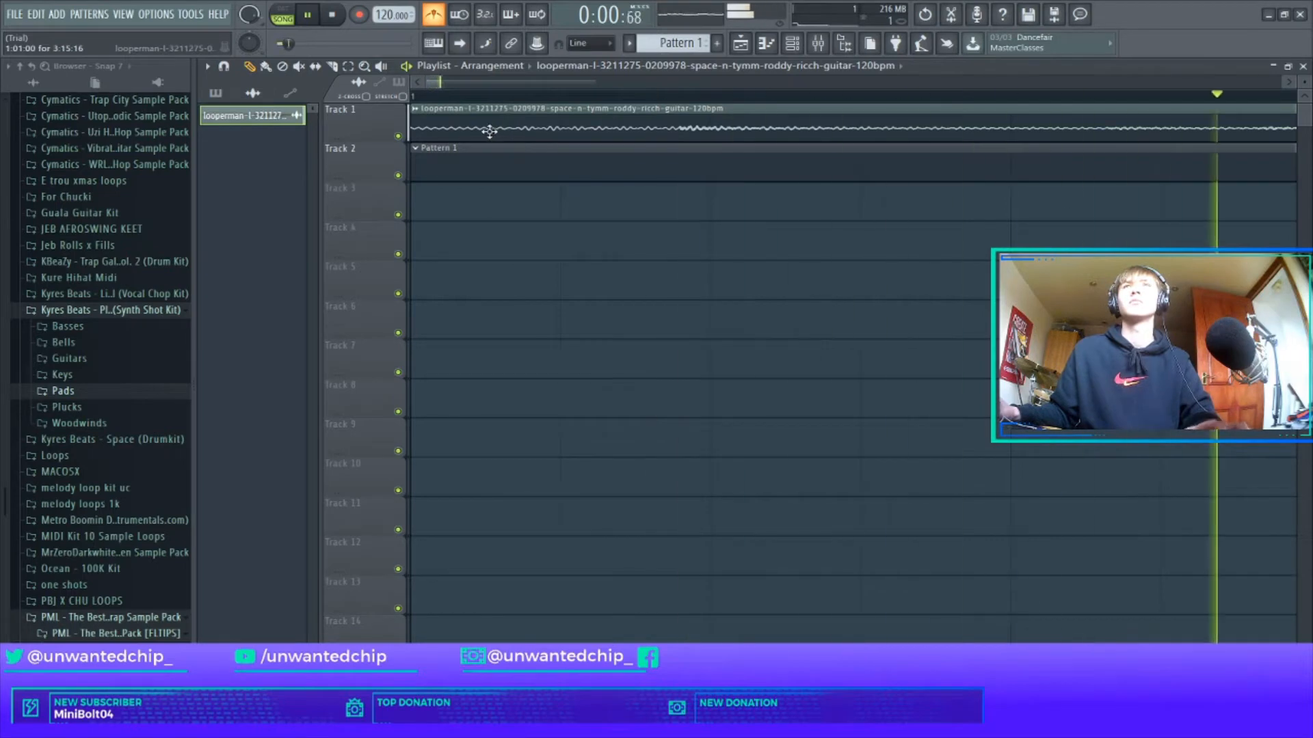
key("ctrl+z")
key("space")
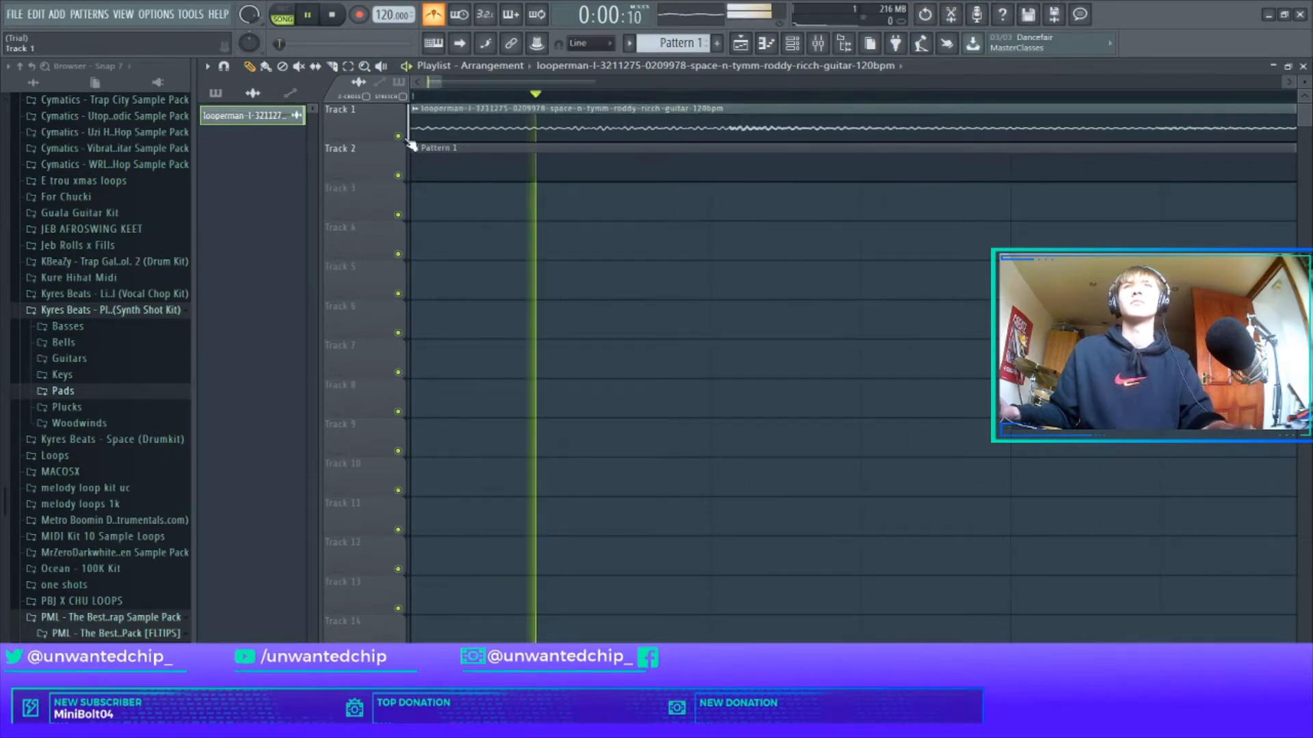
scroll(488, 160, "down", 2)
left_click(434, 16)
scroll(492, 76, "down", 4)
scroll(506, 89, "down", 4)
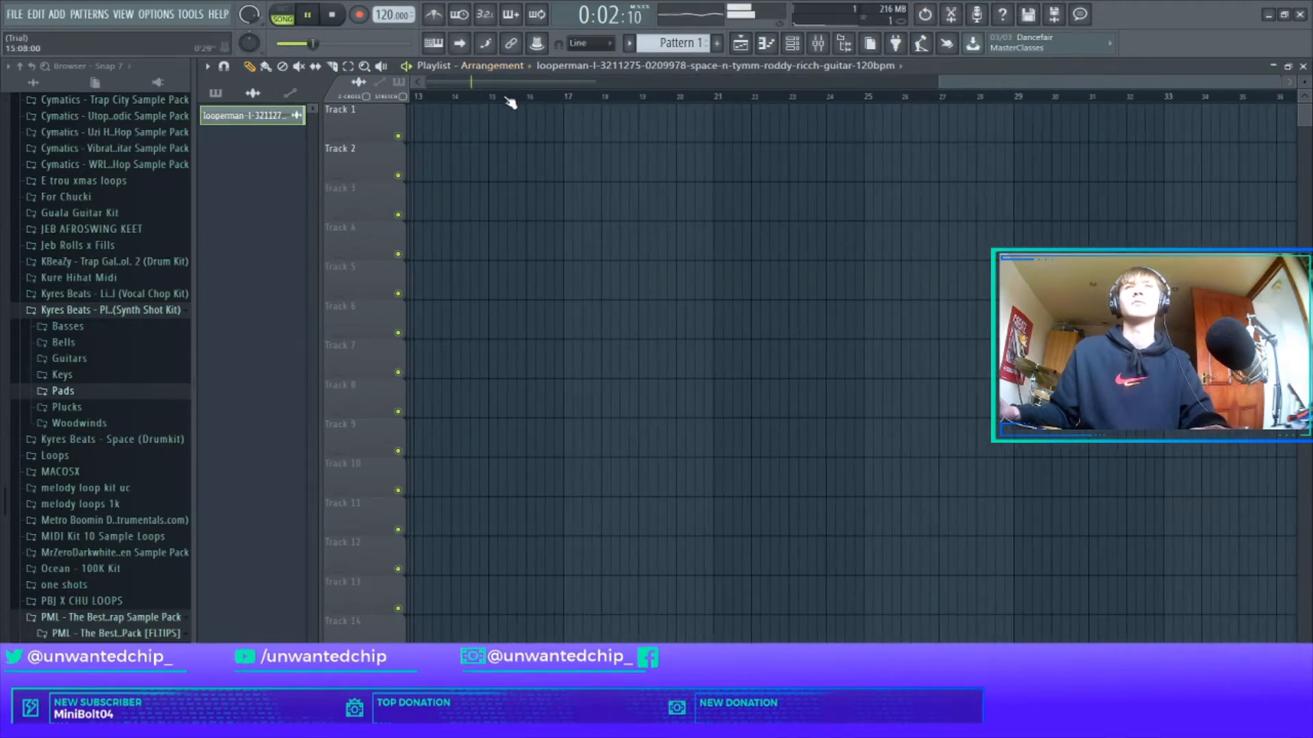
left_click_drag(967, 86, 445, 88)
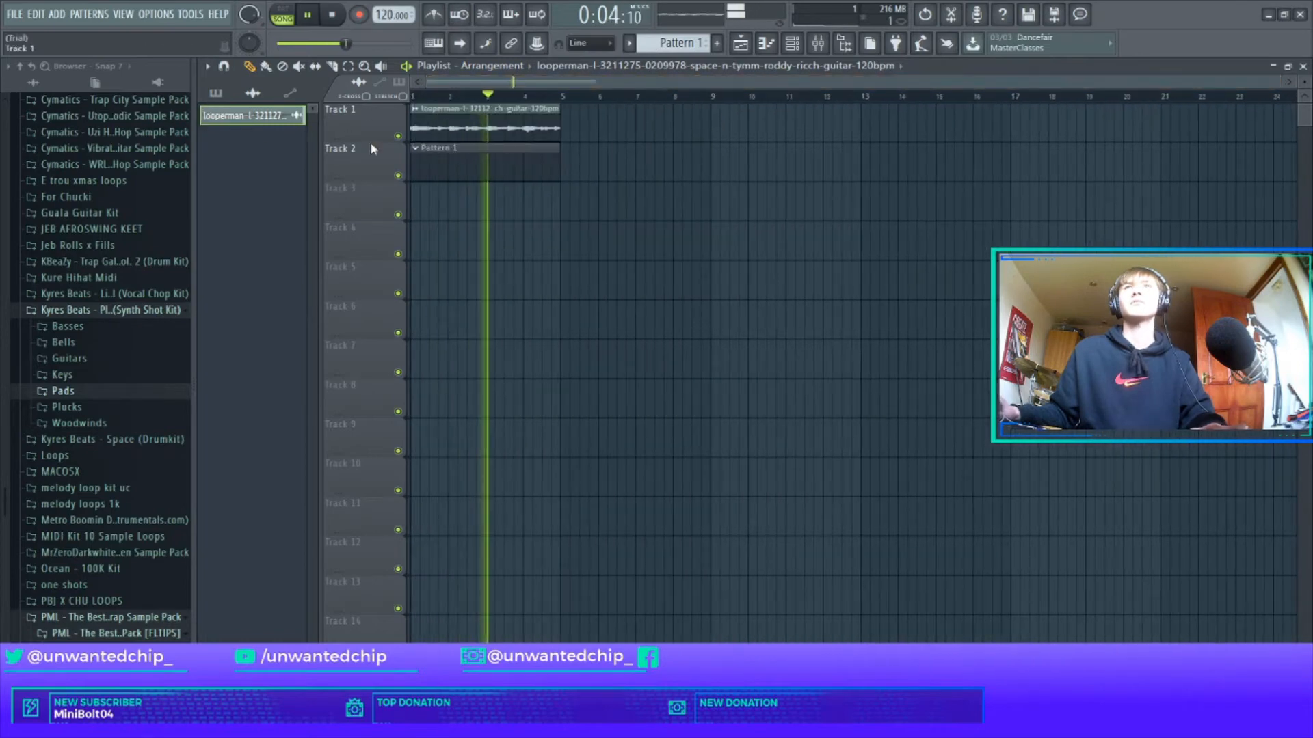
scroll(138, 352, "up", 20)
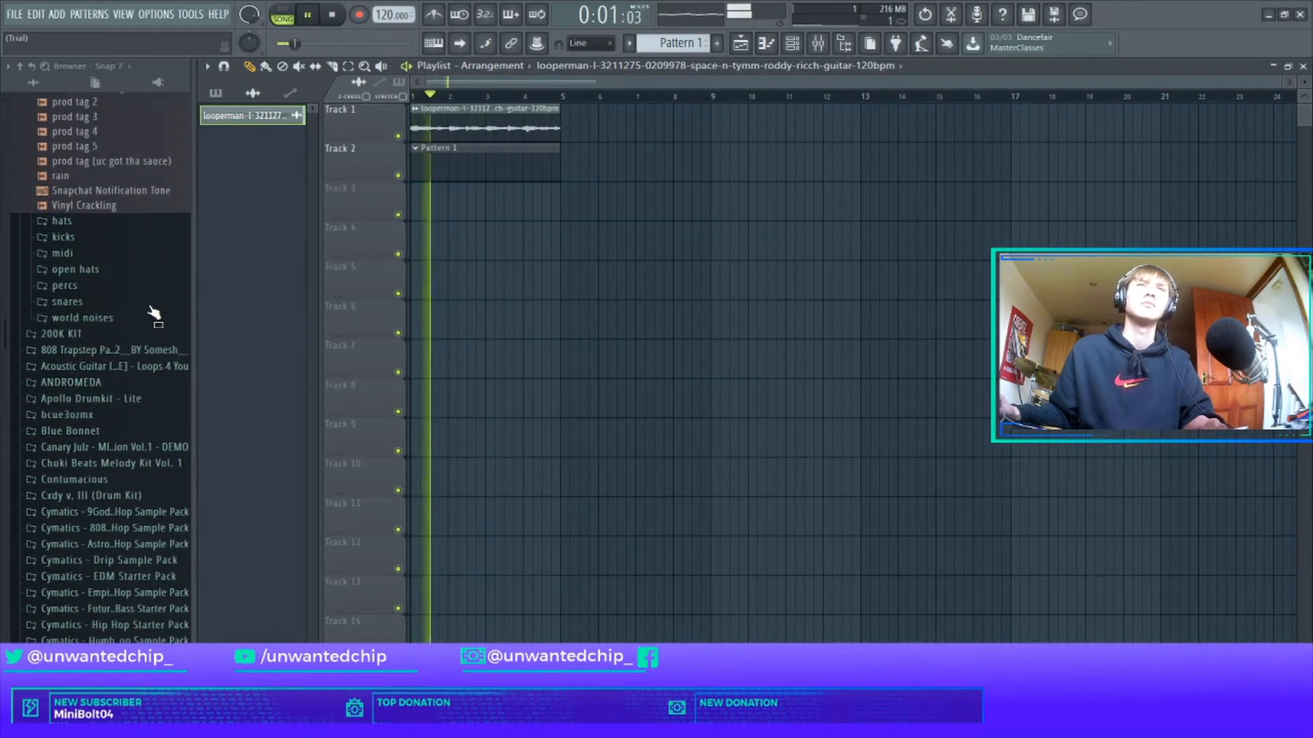
scroll(137, 291, "up", 4)
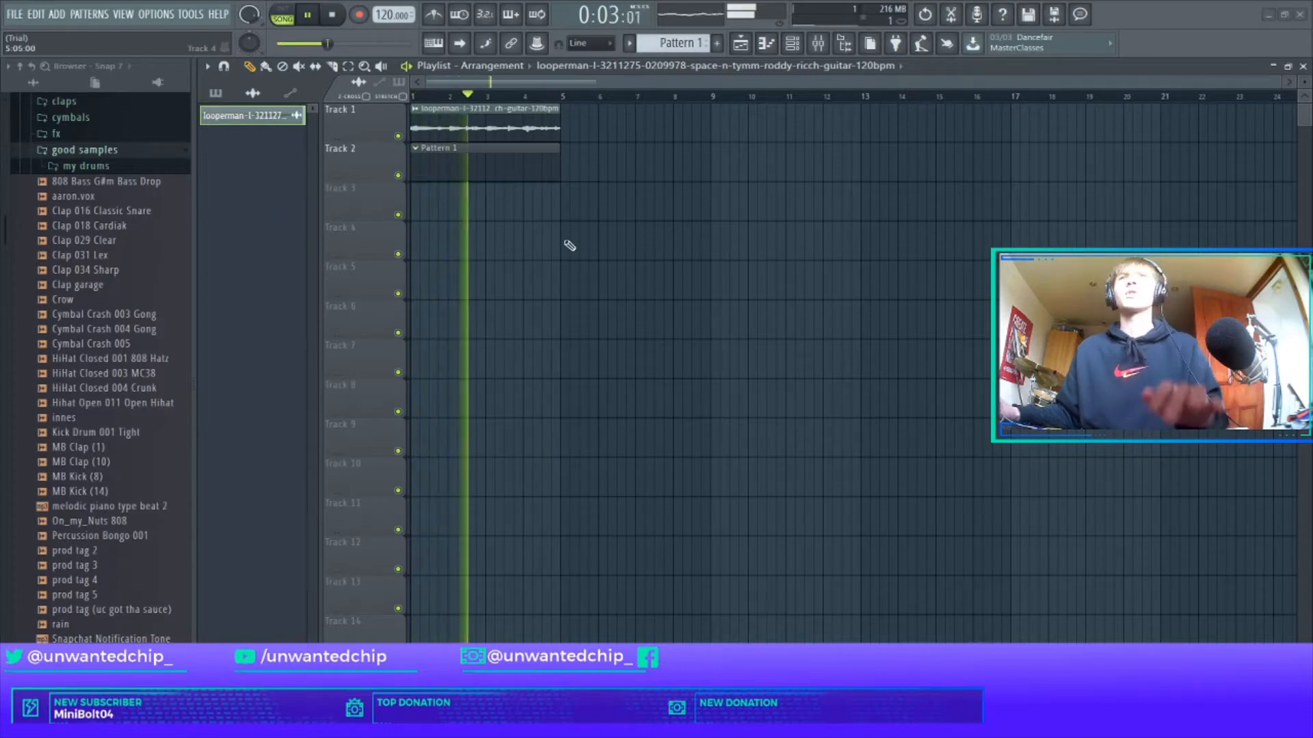
Add an Addictive Keys Studio Grand instrument channel to the channel rack.
key("F6")
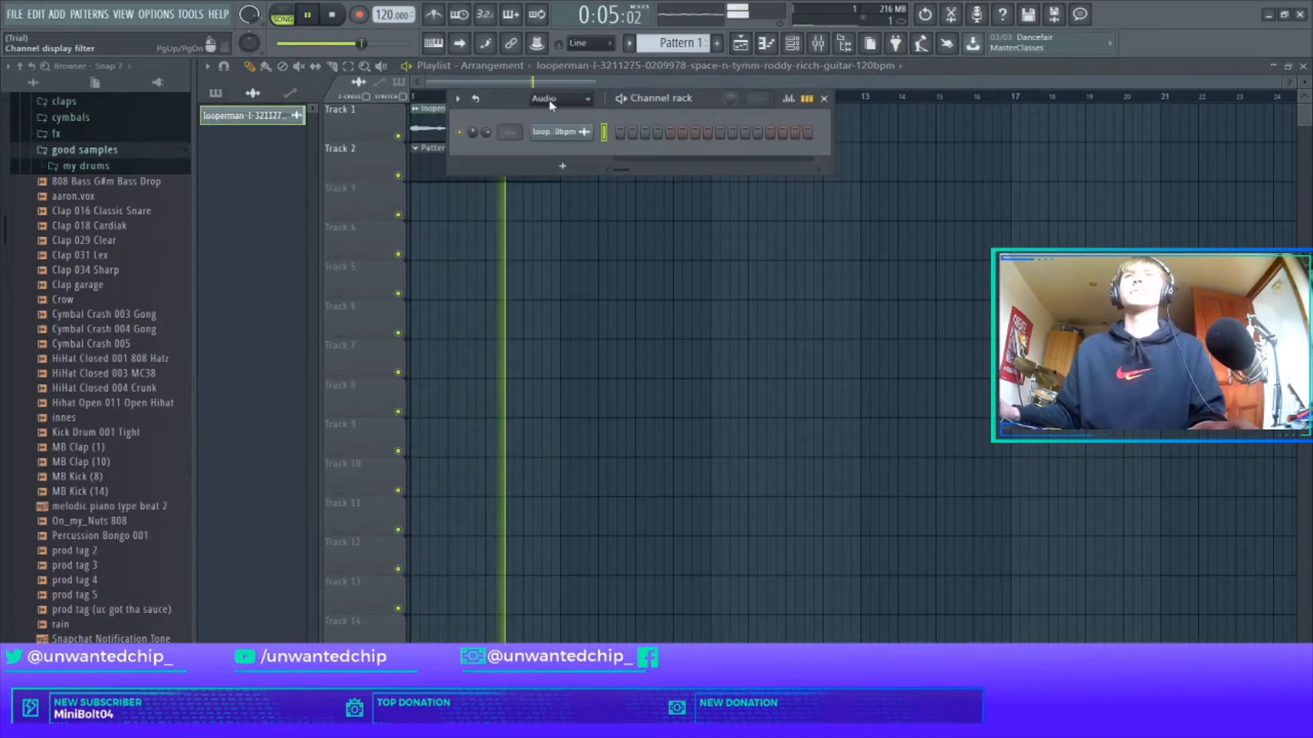
left_click(563, 251)
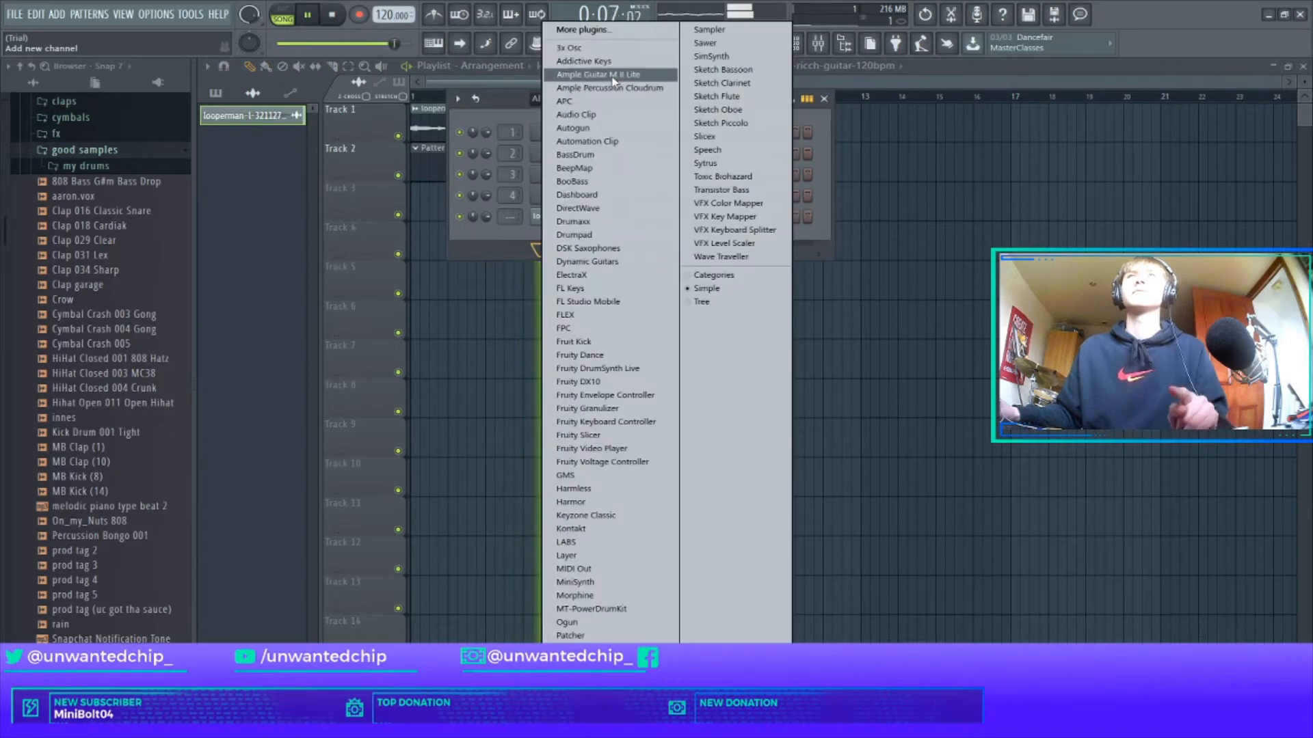
left_click(584, 62)
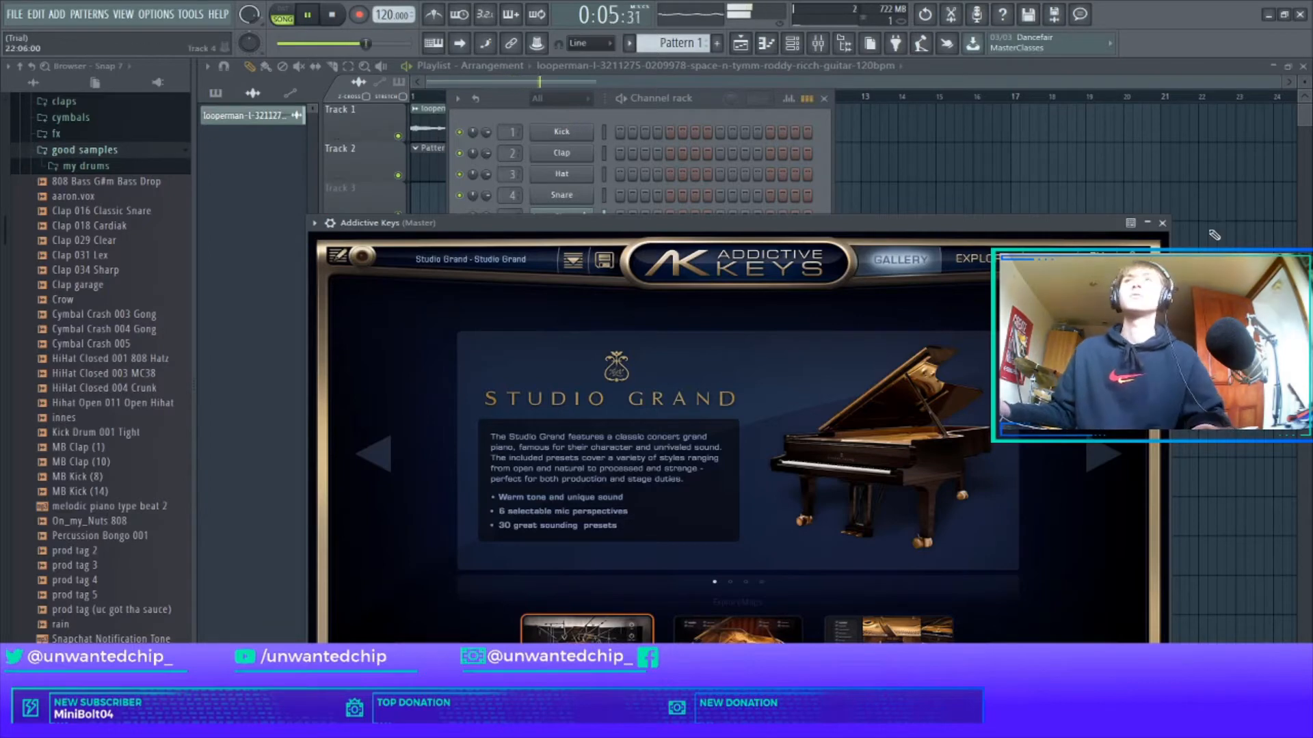
left_click(1162, 224)
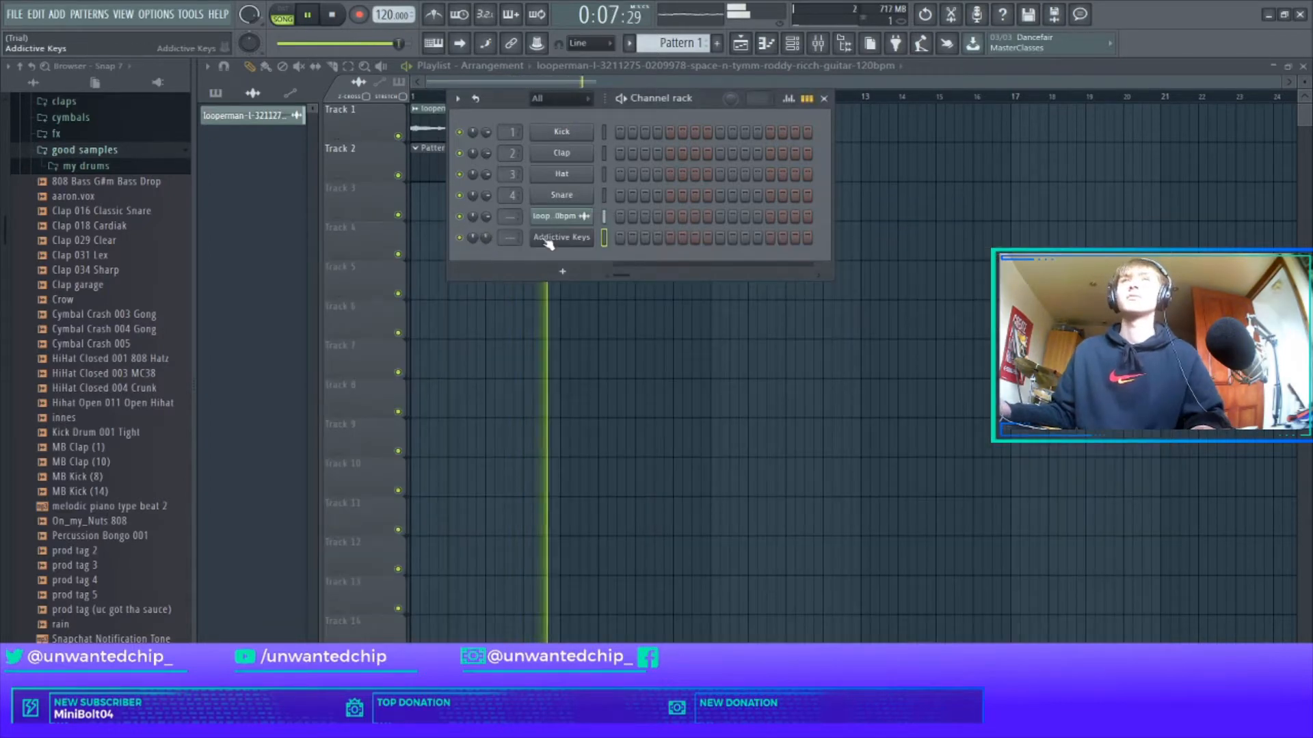
Open the Addictive Keys channel in the piano roll.
right_click(571, 244)
left_click(588, 258)
key("space")
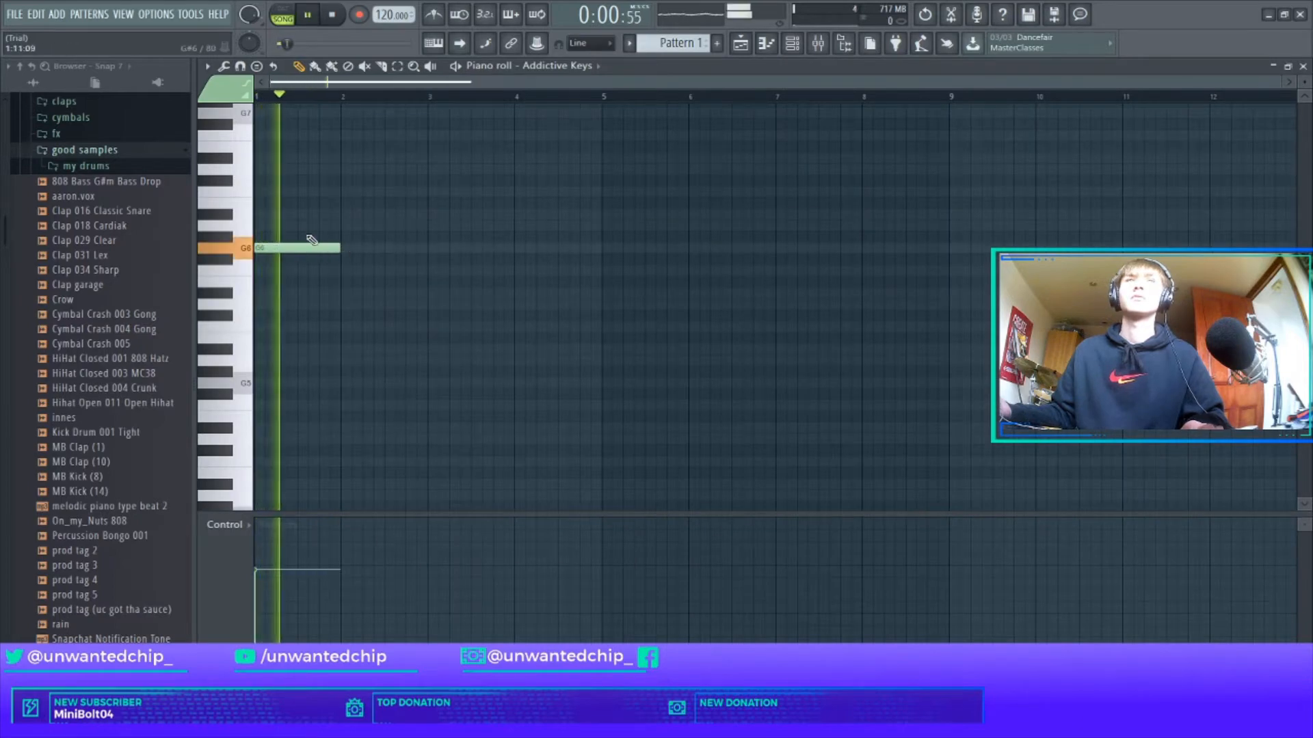
Complete the G–A#–D chord in bar 1 and drop it an octave to G5–A#5–D6.
left_click(263, 214)
left_click(274, 168)
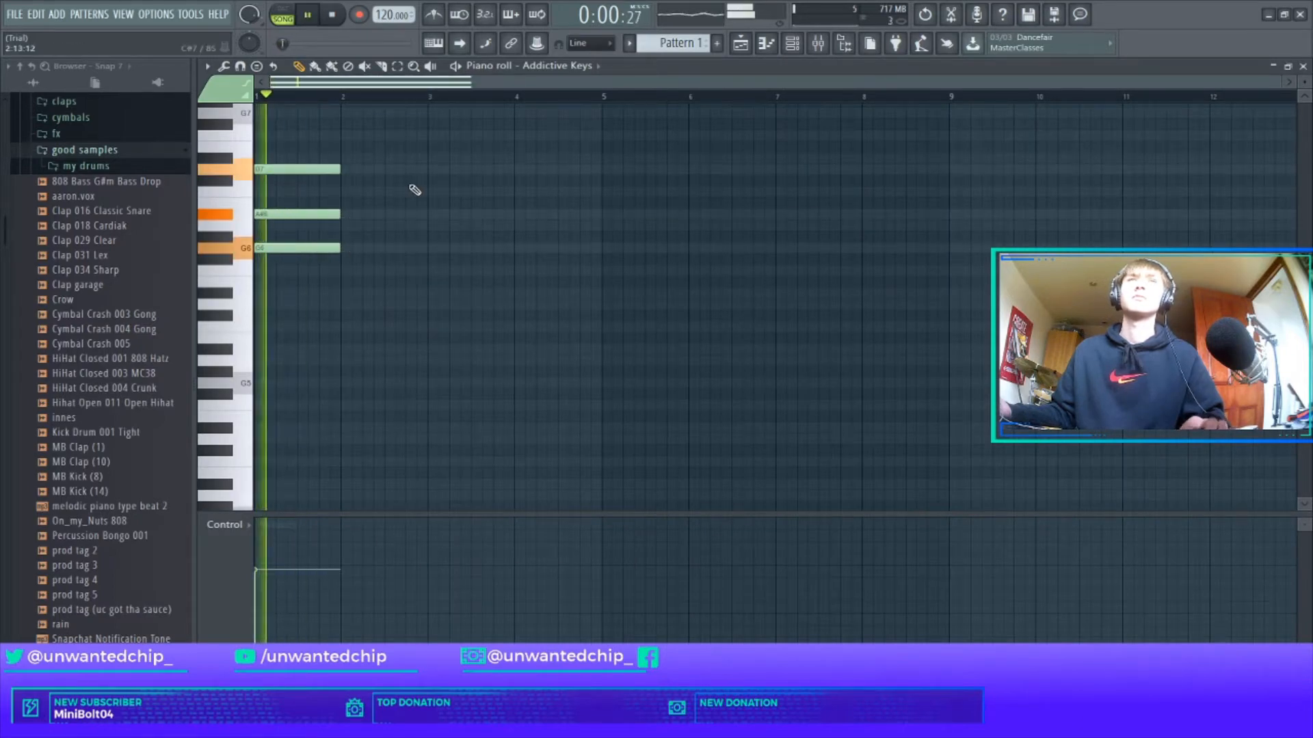
key("space")
key("ctrl+Down")
key("space")
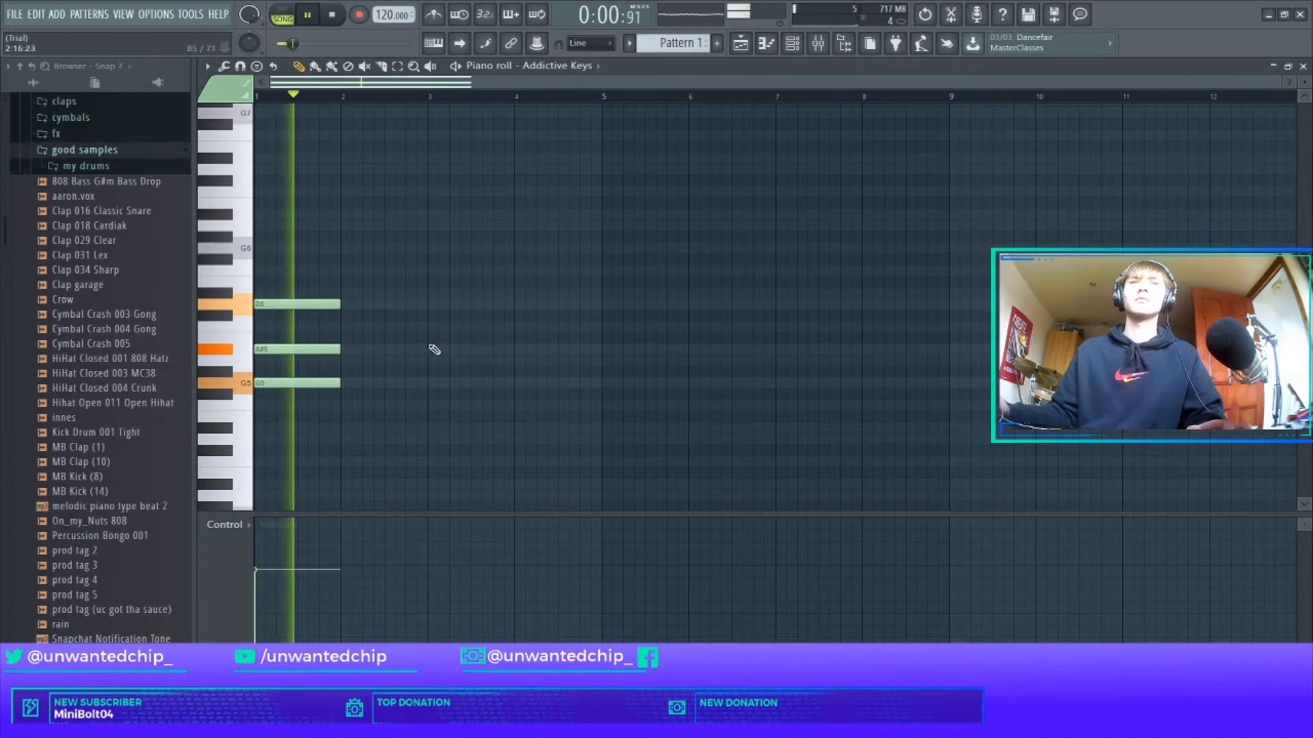
key("F7")
key("space")
Route the guitar loop's channel to mixer track 5.
key("space")
left_click(429, 125)
double_click(429, 126)
key("space")
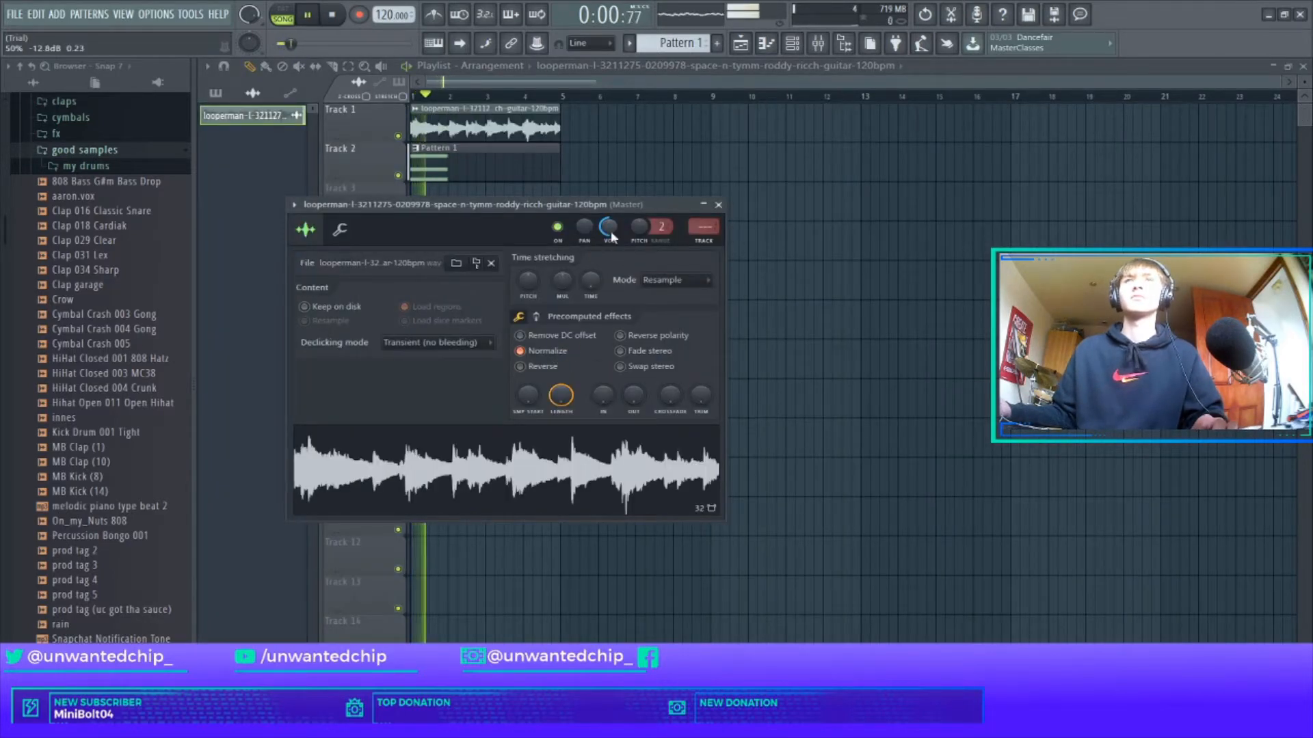
left_click(702, 241)
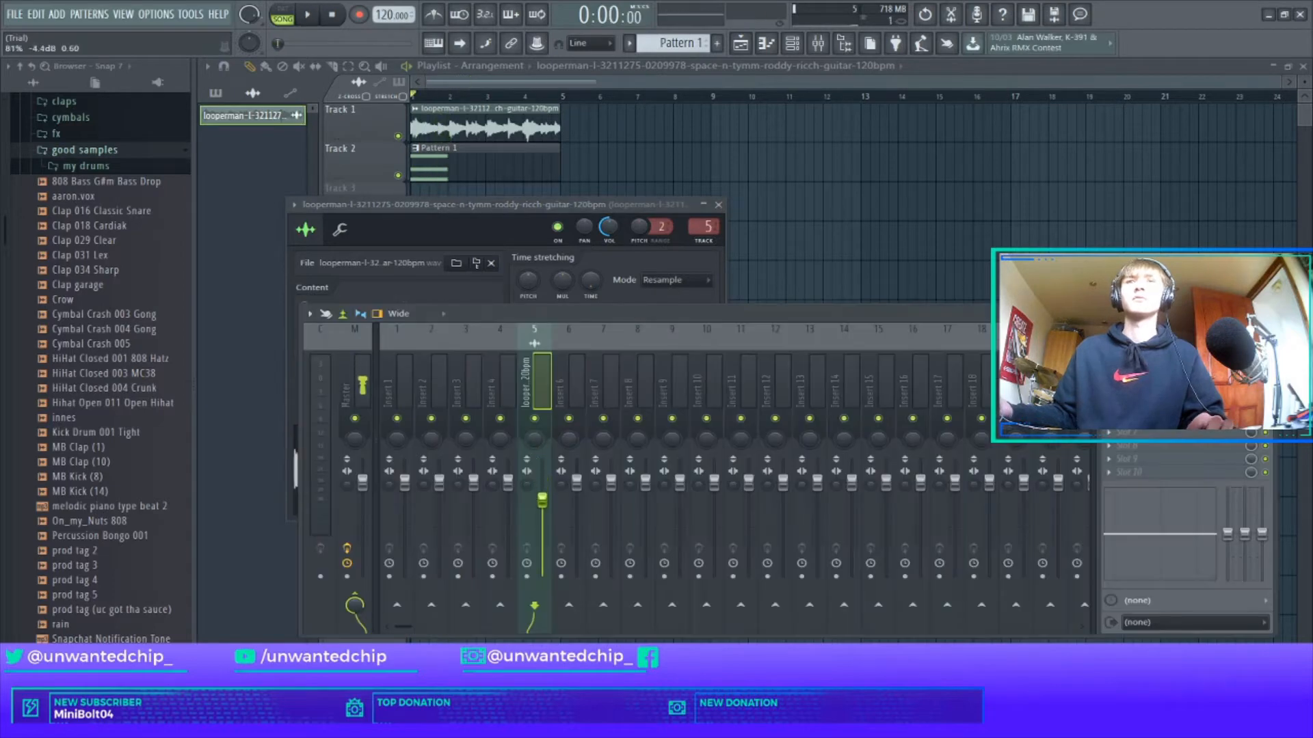
left_click(718, 204)
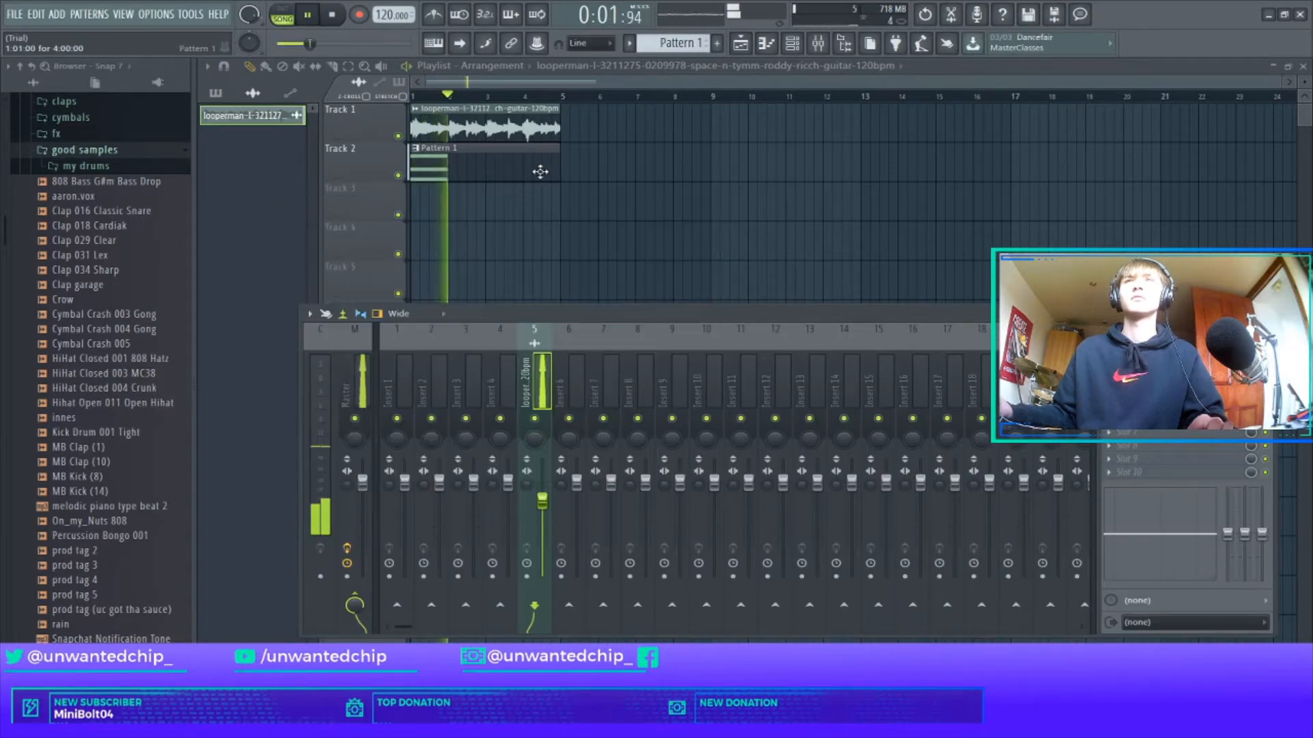
key("F7")
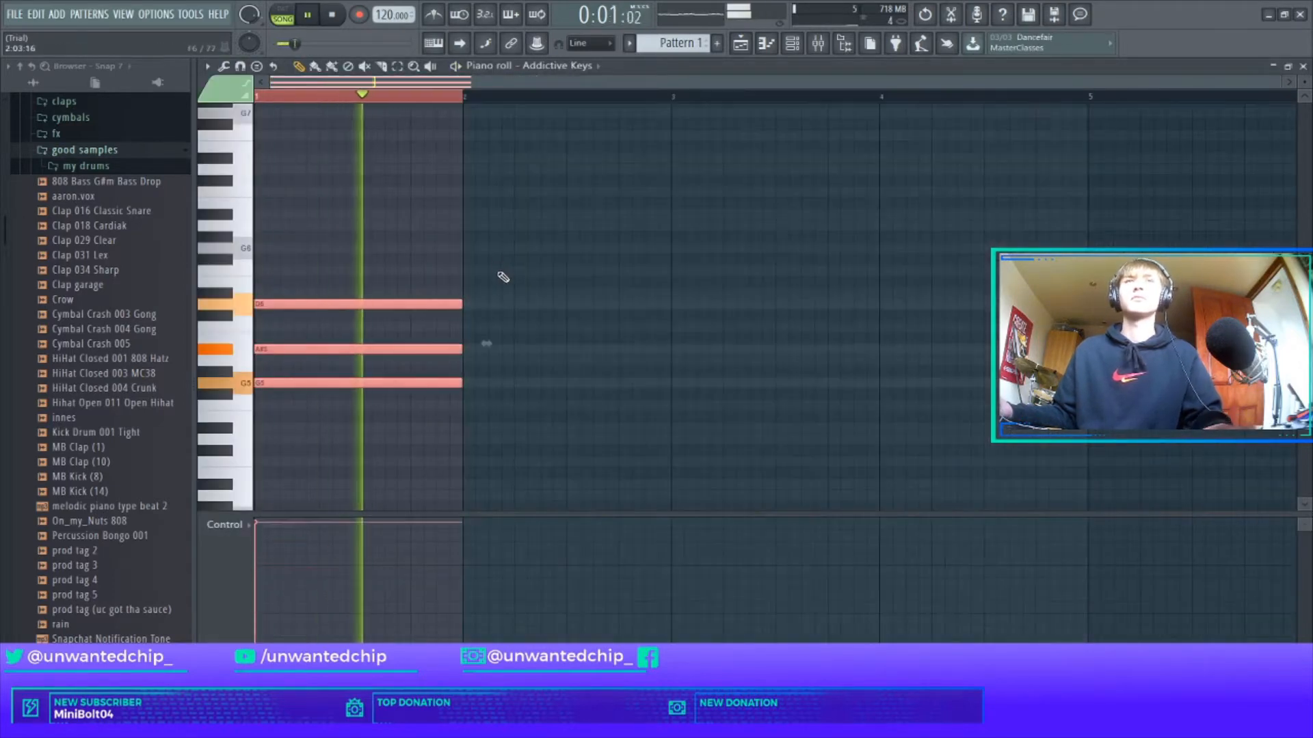
Draw the second Addictive Keys chord, F5–A5–C6, in bar 2.
left_click(423, 194, "ctrl")
left_click(435, 100, "ctrl")
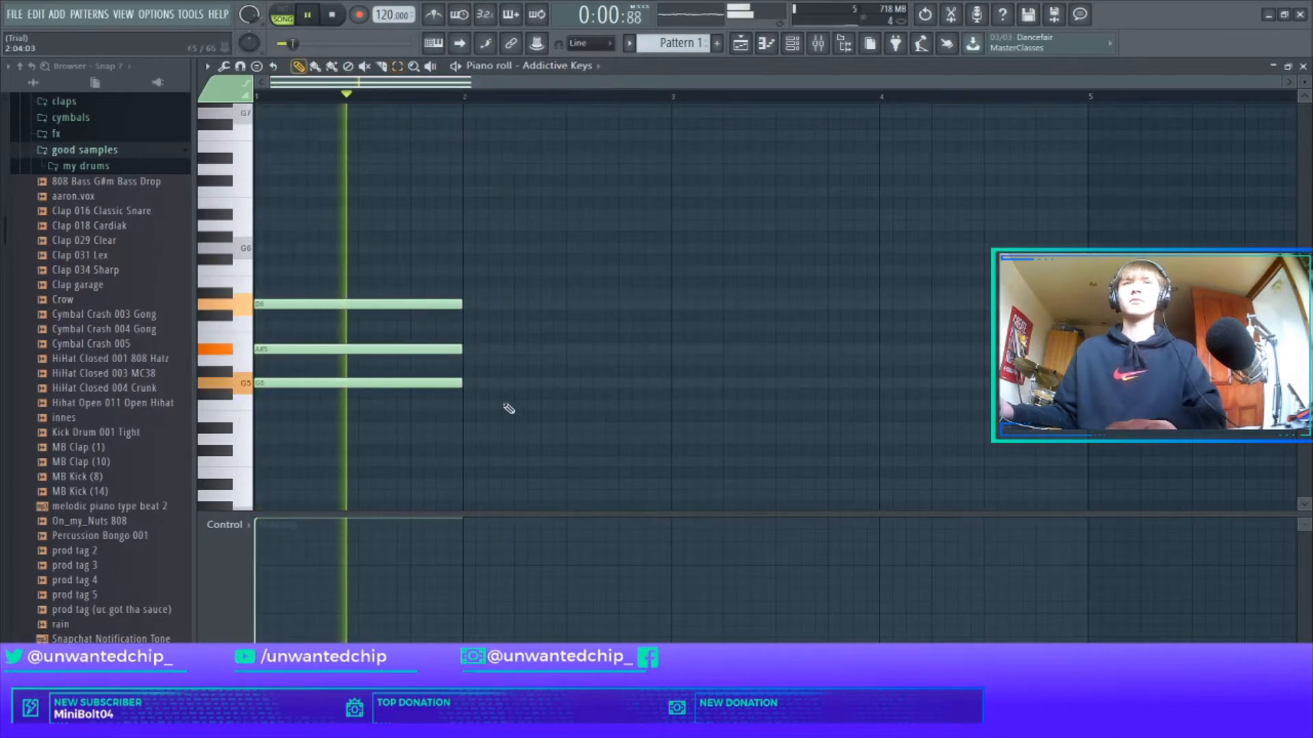
left_click(478, 428)
left_click(465, 383)
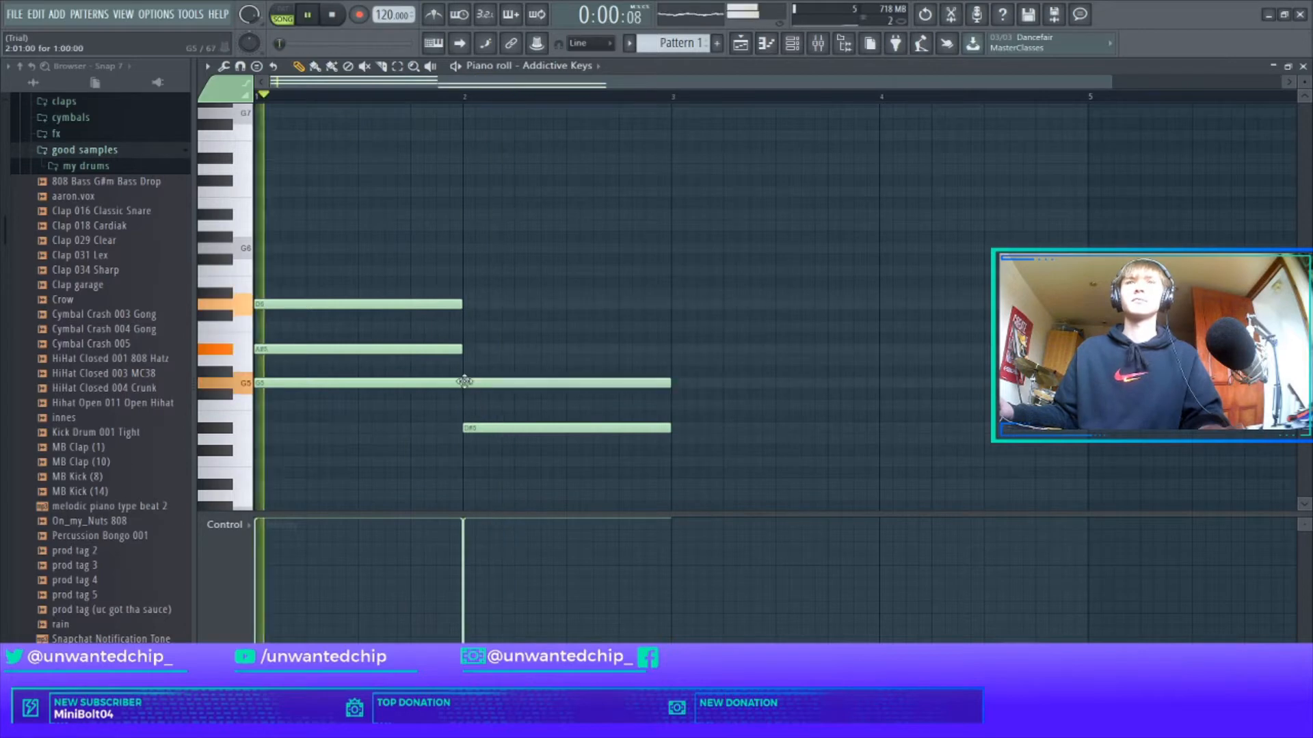
left_click(465, 349)
left_click_drag(501, 430, 492, 325)
key("space")
key("space")
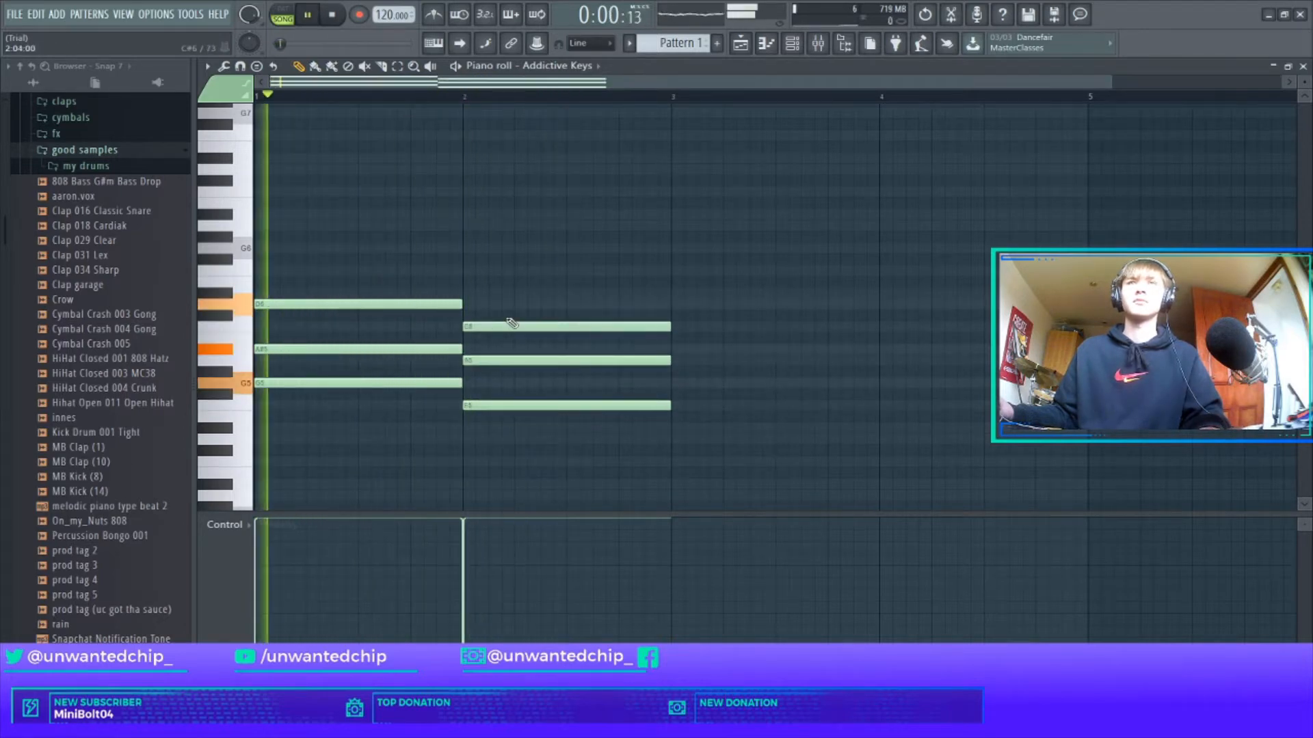
scroll(547, 285, "down", 1)
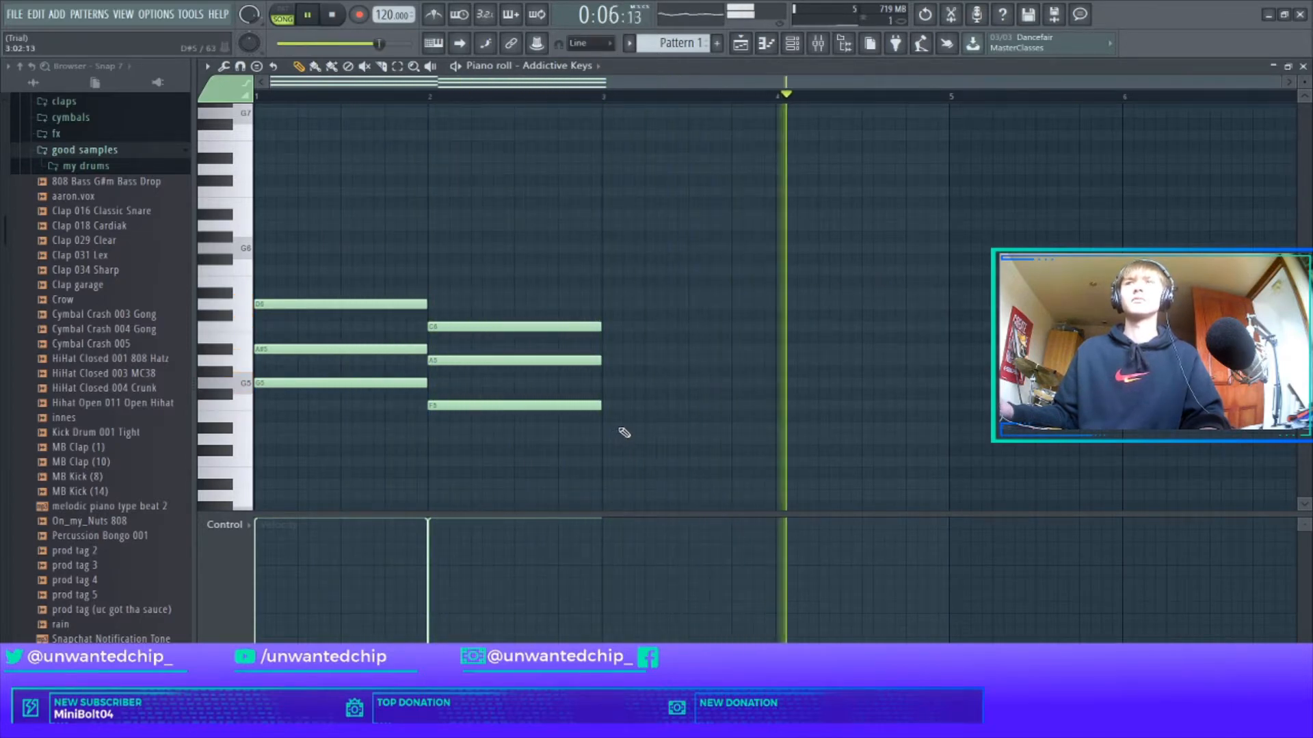
Duplicate both chords into bars 3–4.
key("ctrl+a")
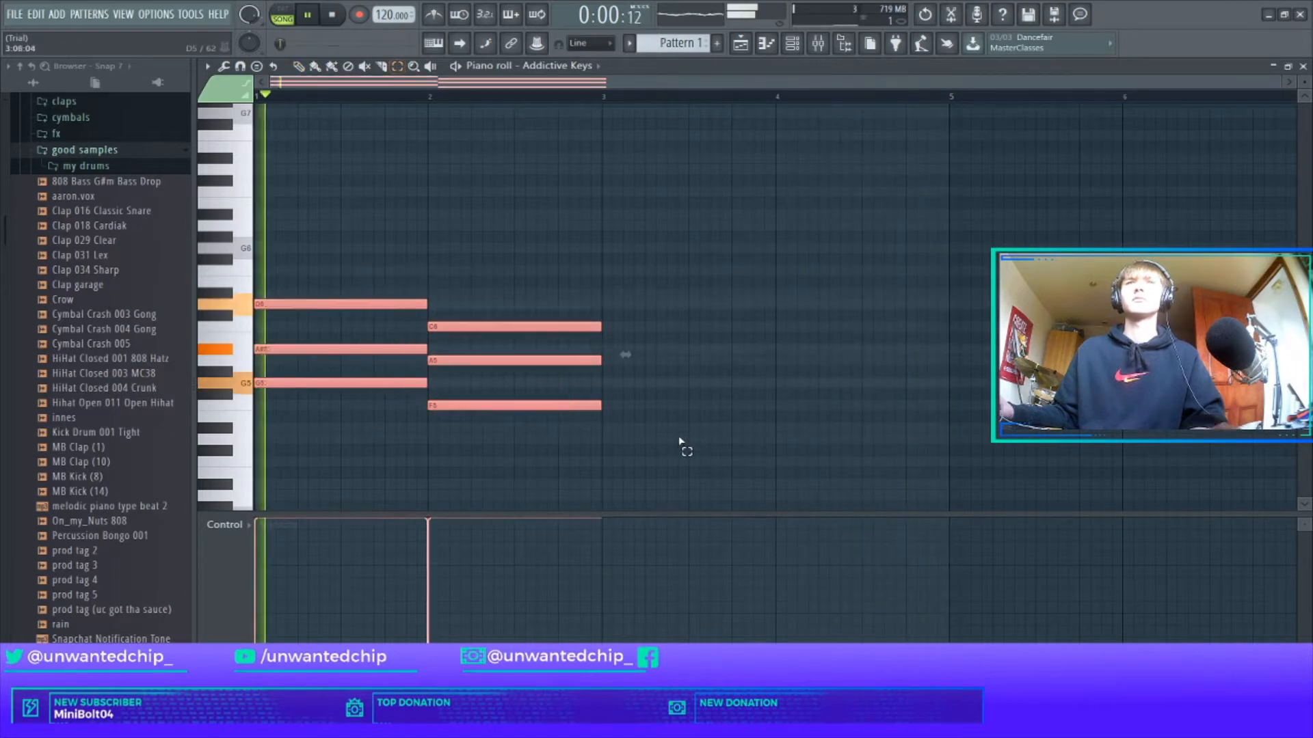
key("ctrl+b")
scroll(709, 415, "down", 1)
scroll(708, 414, "down", 2)
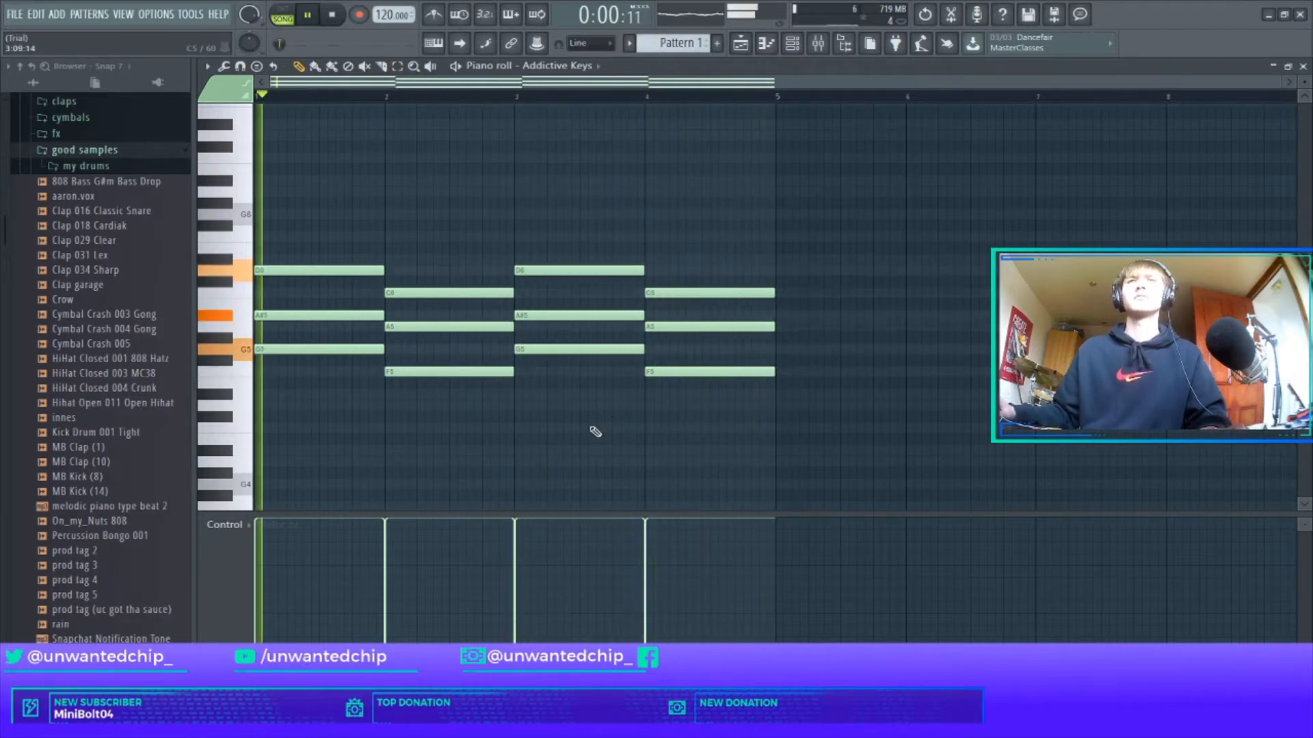
Set the guitar loop clip's time-stretching mode to Auto so it ends at bar 5.
key("Escape")
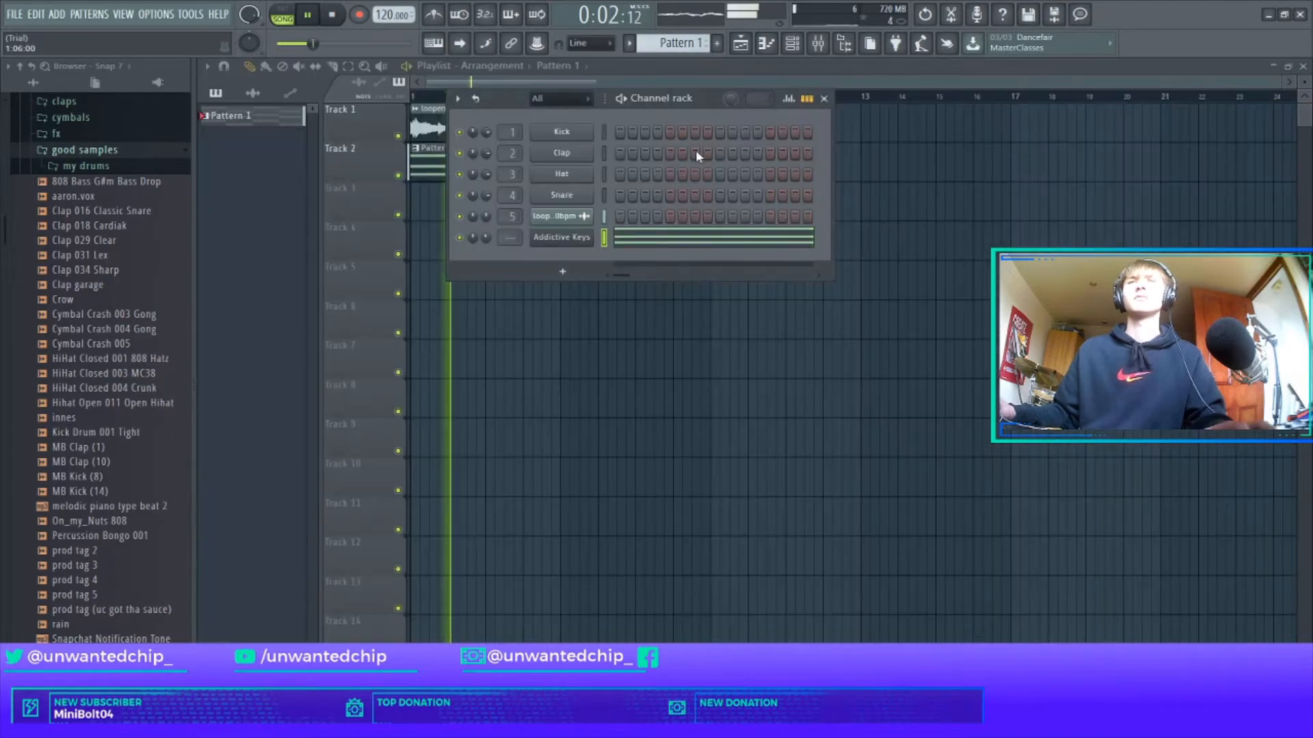
left_click(825, 99)
scroll(604, 153, "up", 5)
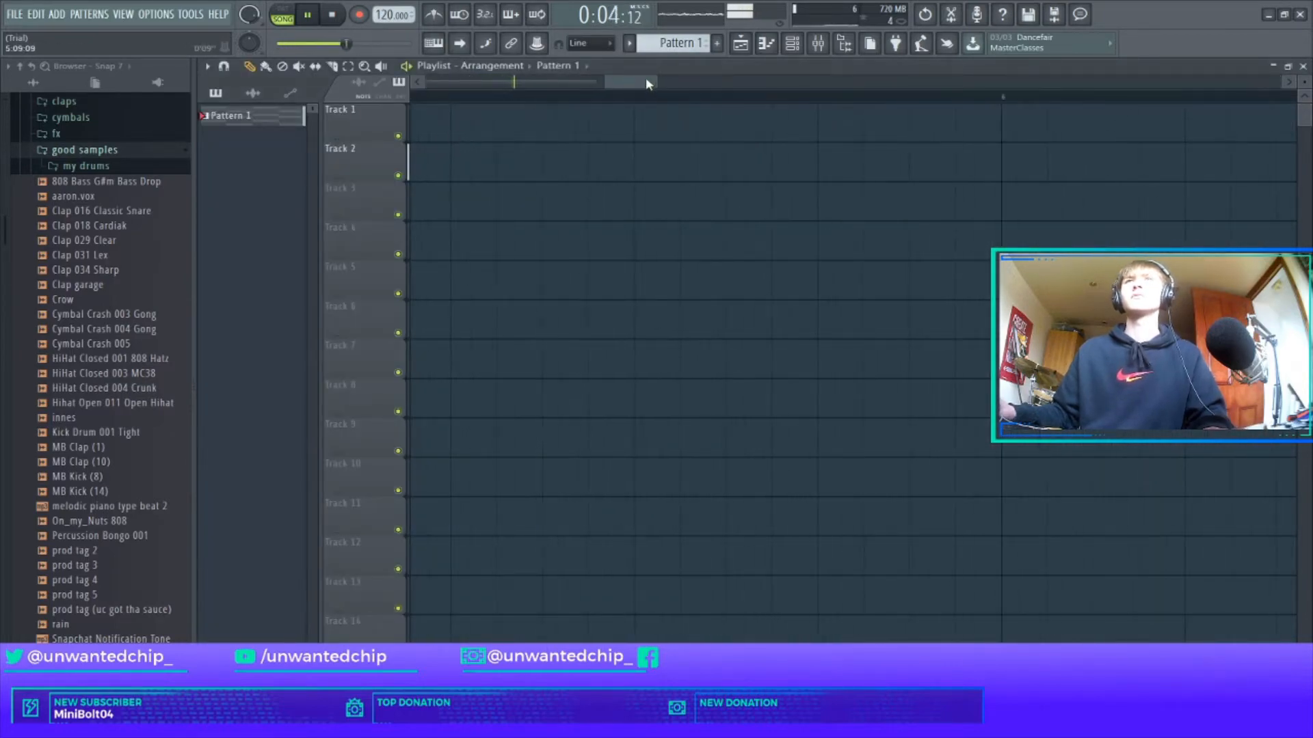
left_click_drag(647, 83, 606, 93)
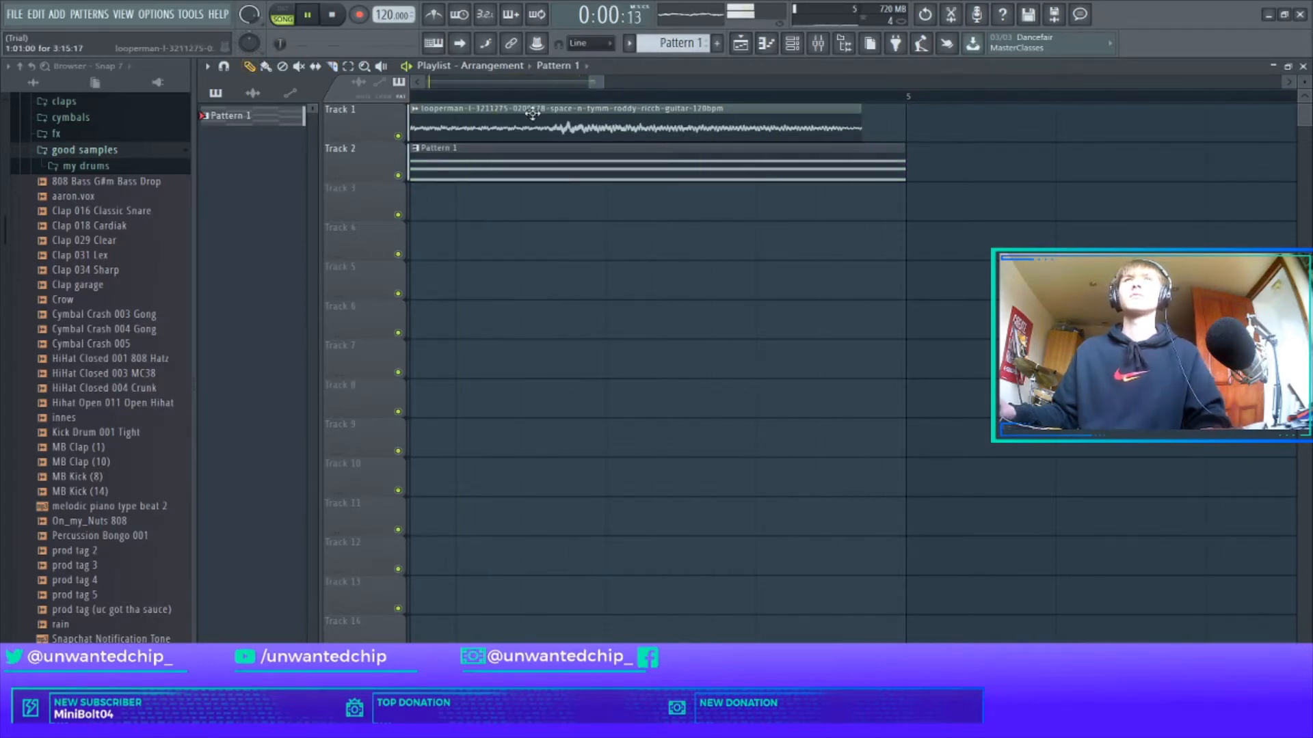
double_click(895, 112)
left_click(675, 280)
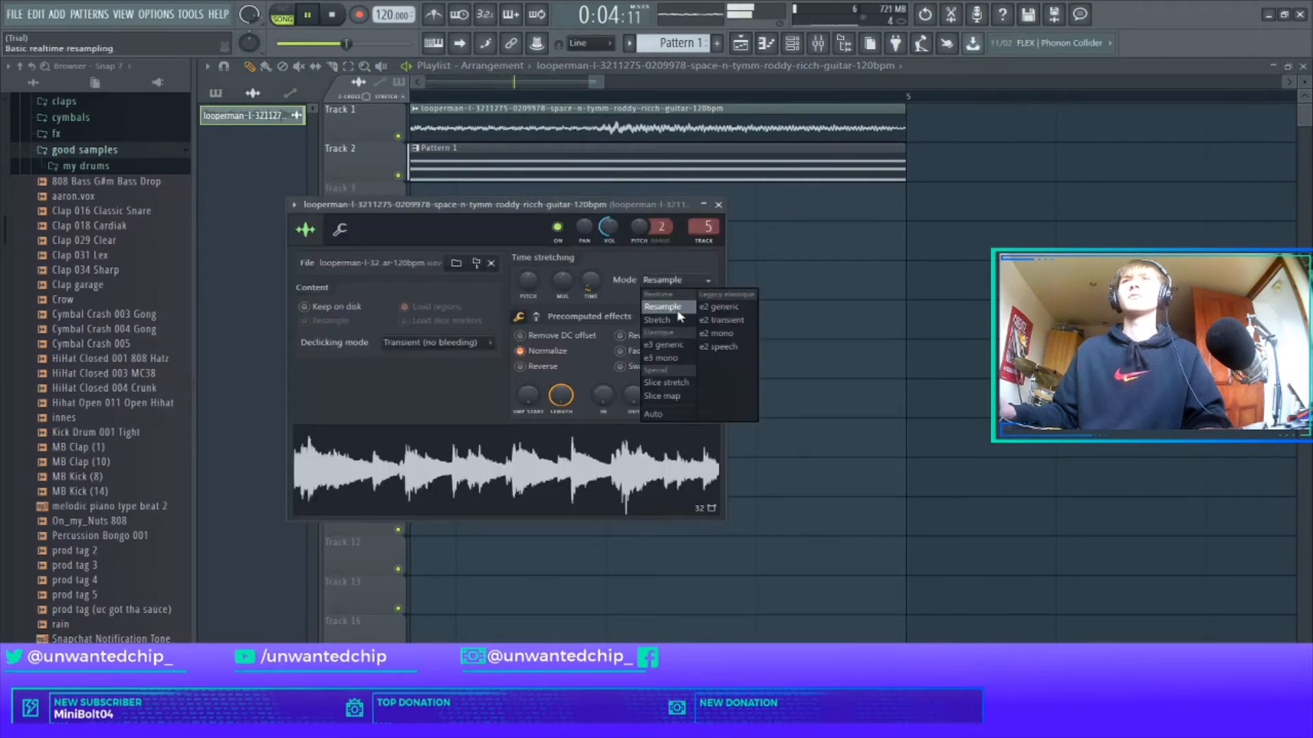
left_click(661, 415)
left_click(726, 205)
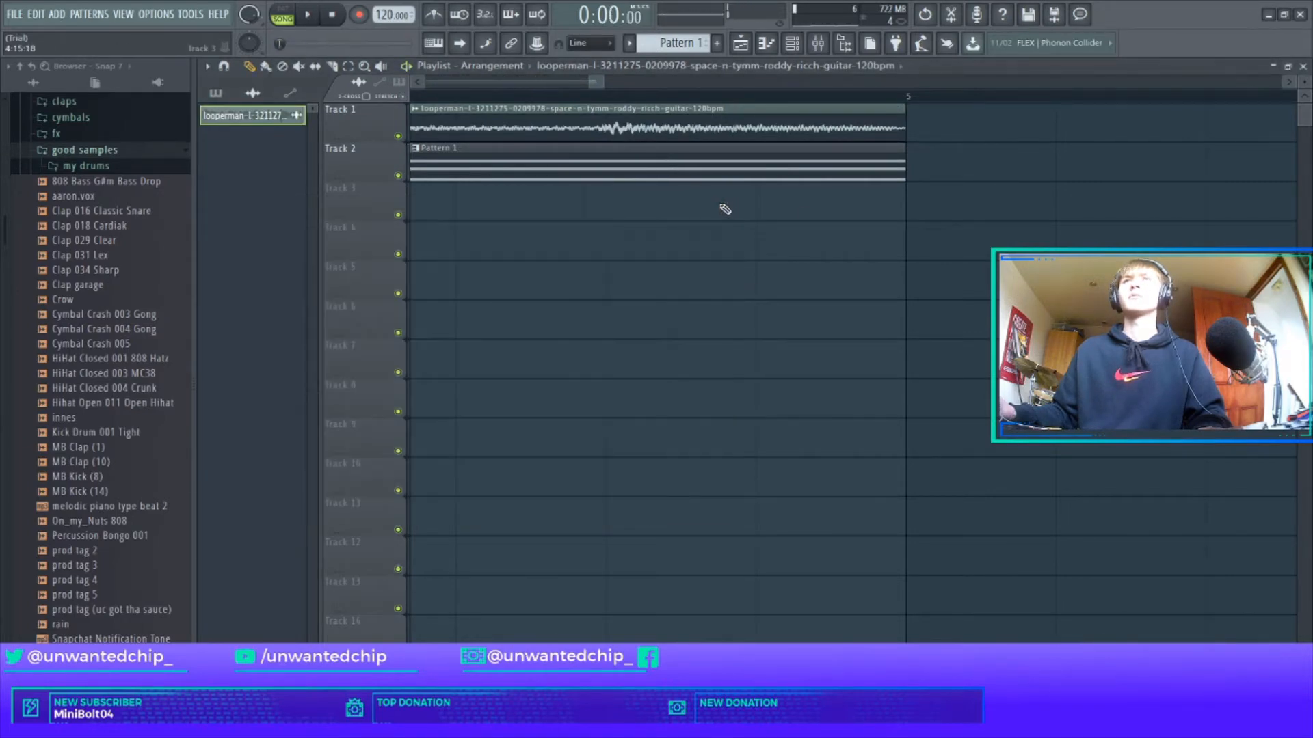
scroll(679, 196, "down", 3)
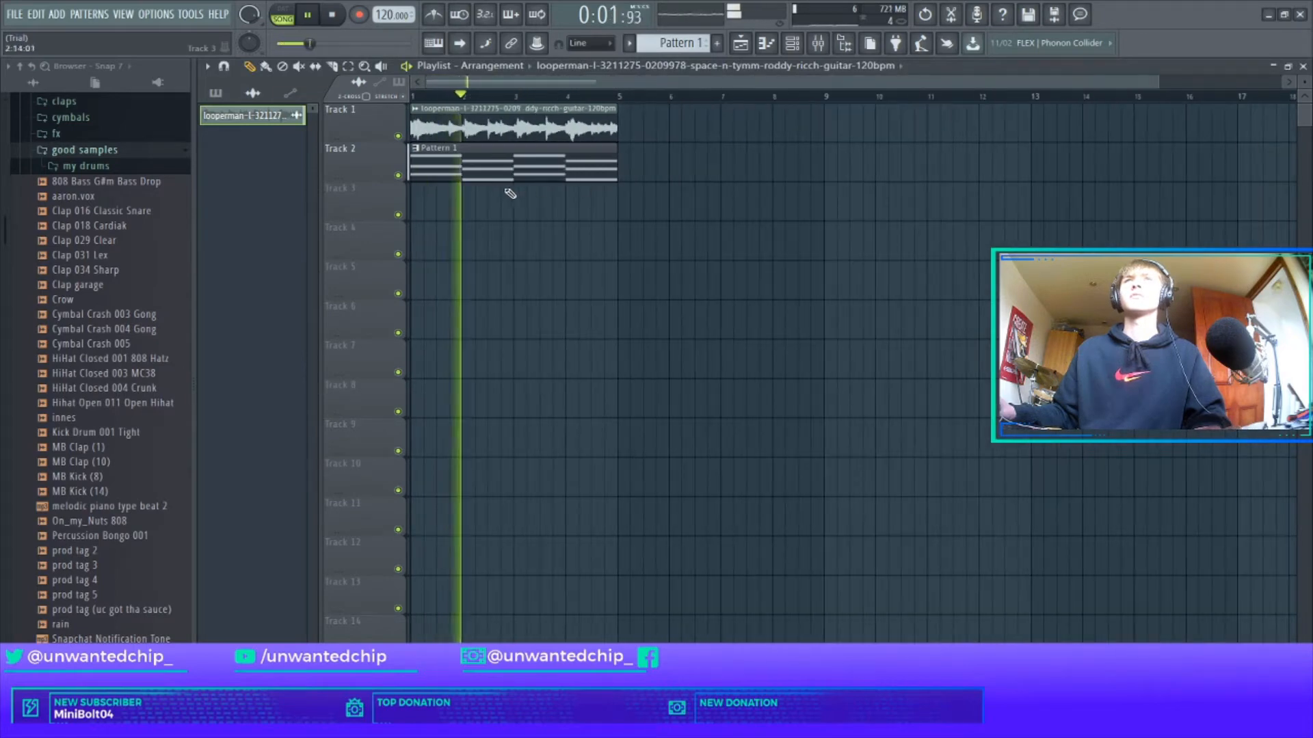
scroll(430, 183, "up", 5)
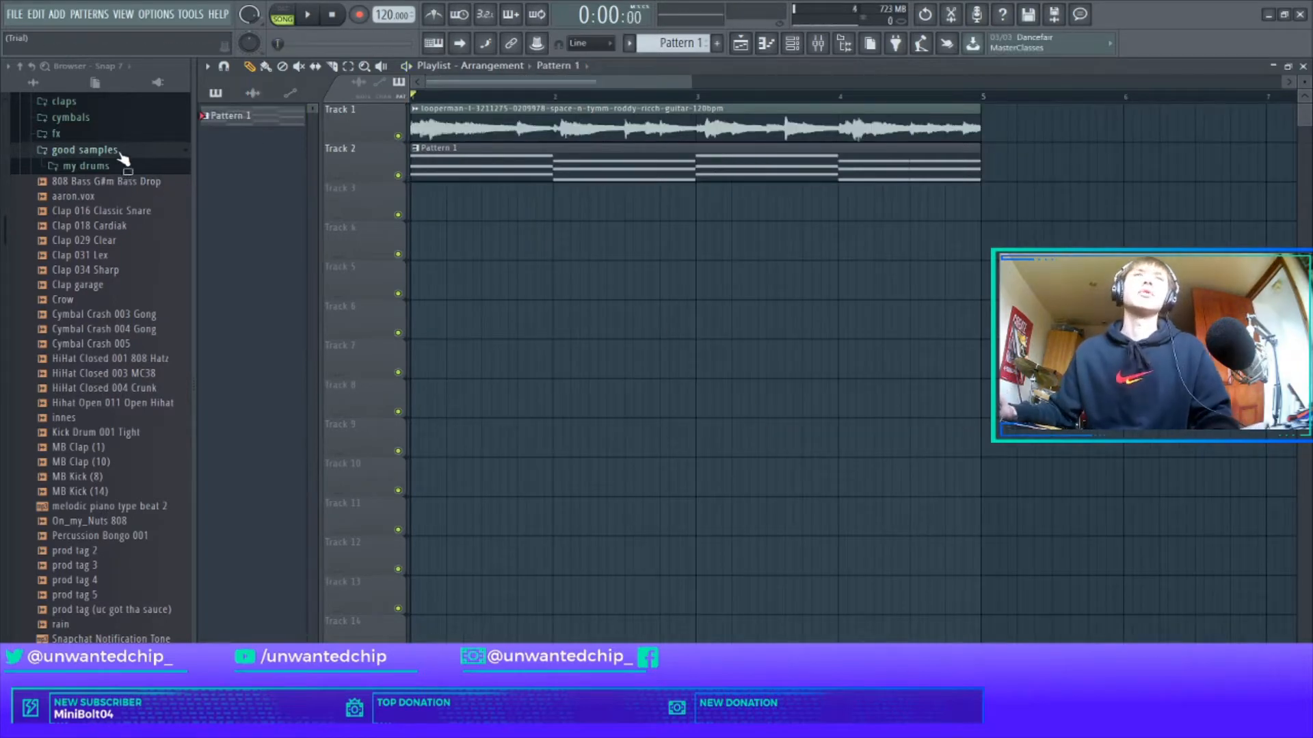
Add the 808 [ freestyle ] sample from the 808 folder as a new channel.
left_click(120, 156)
key("F6")
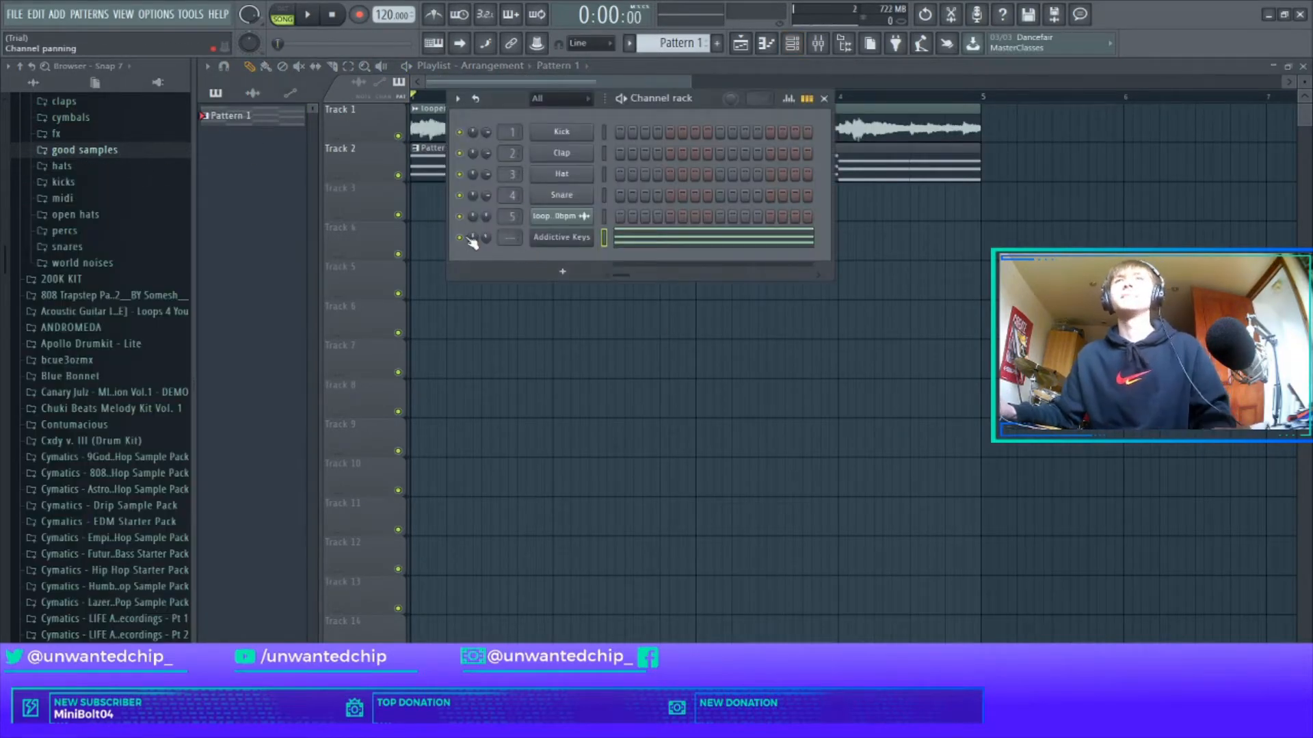
left_click(824, 99)
scroll(104, 345, "up", 5)
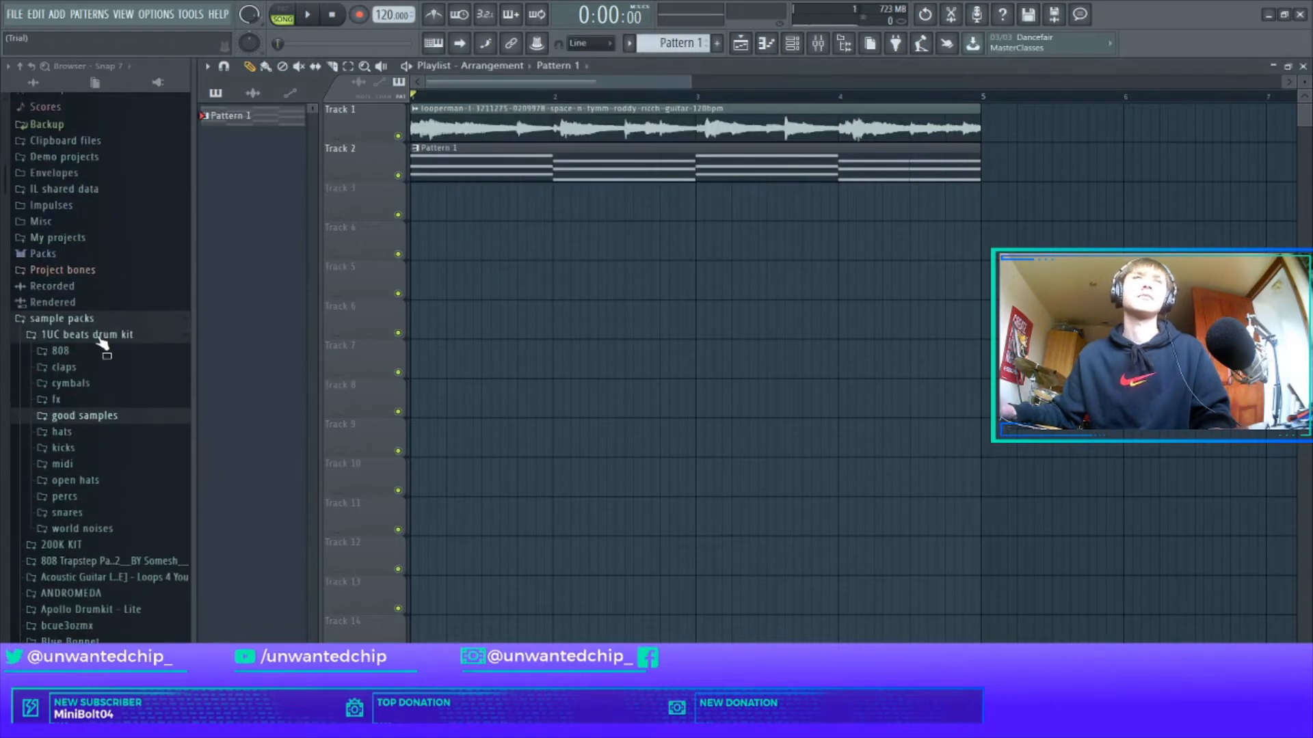
left_click(93, 356)
left_click(101, 383)
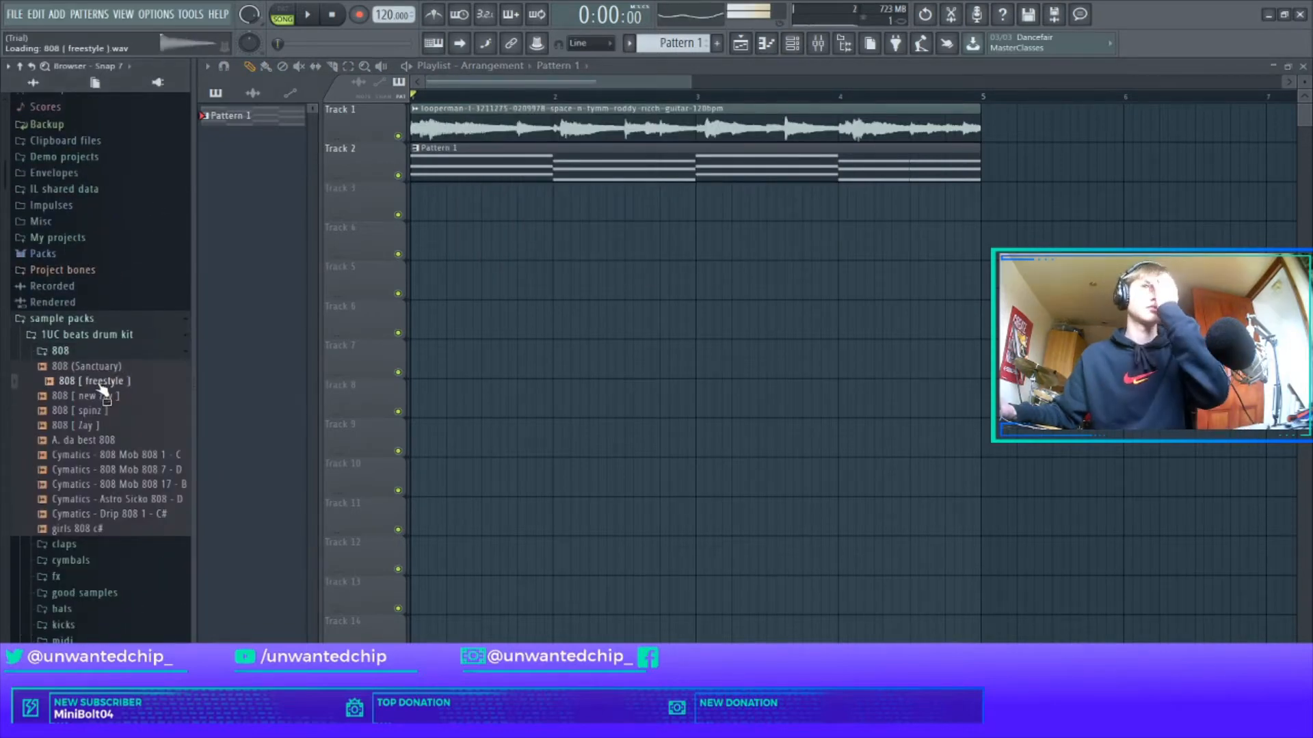
left_click(106, 397)
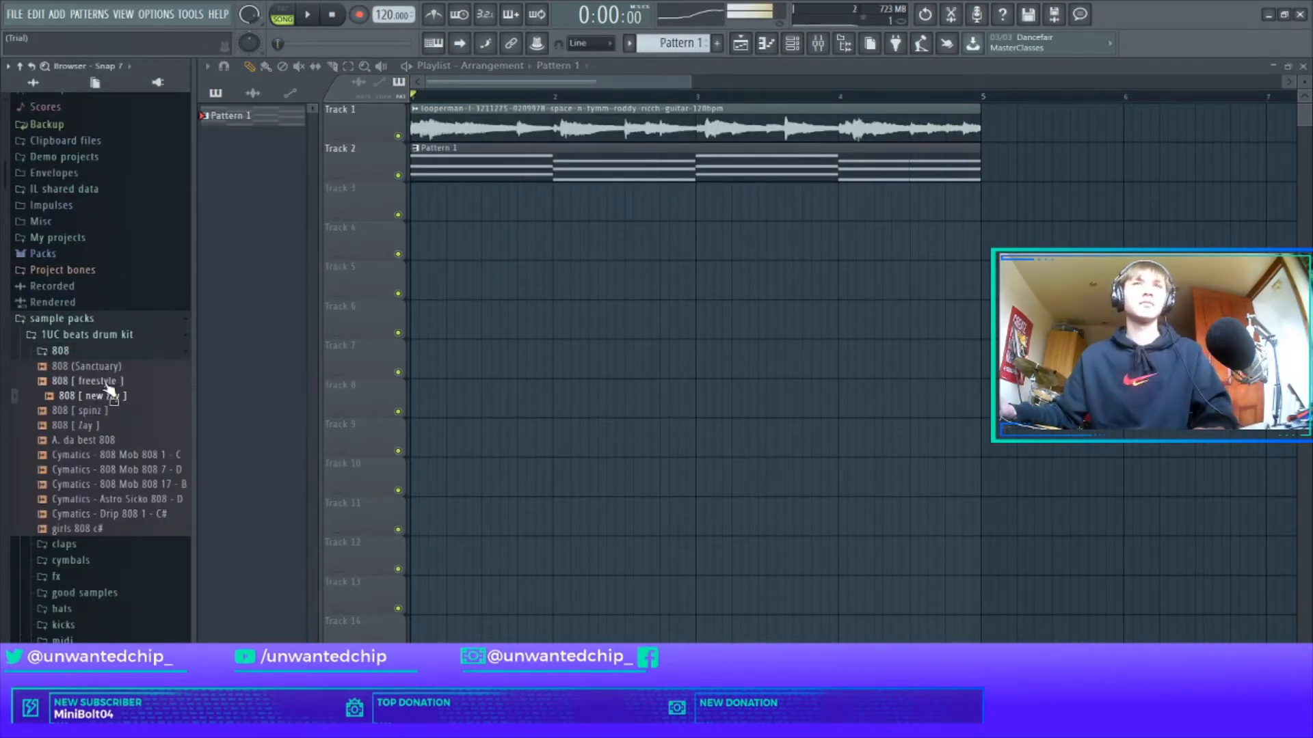
left_click_drag(110, 391, 699, 265)
left_click_drag(563, 125, 562, 127)
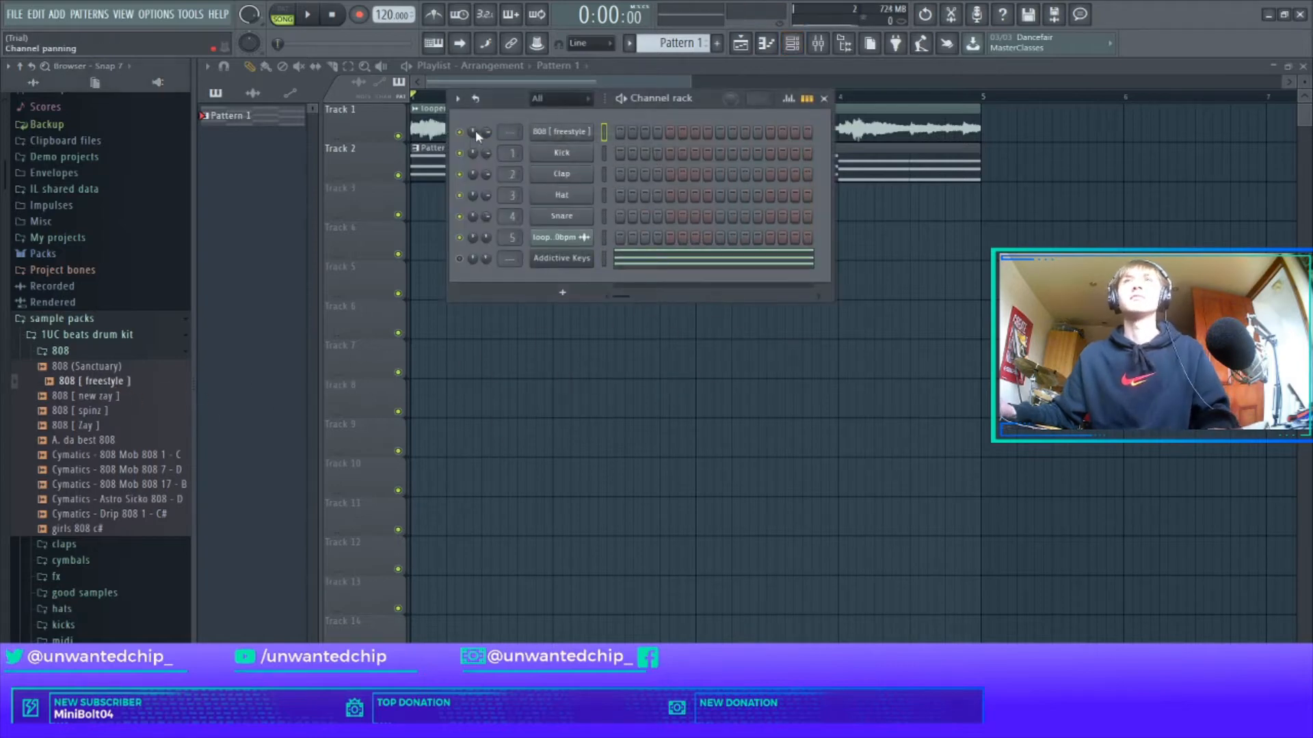
Enable Cut itself on the 808 channel and open its piano roll.
key("space")
right_click(566, 139)
left_click(563, 139)
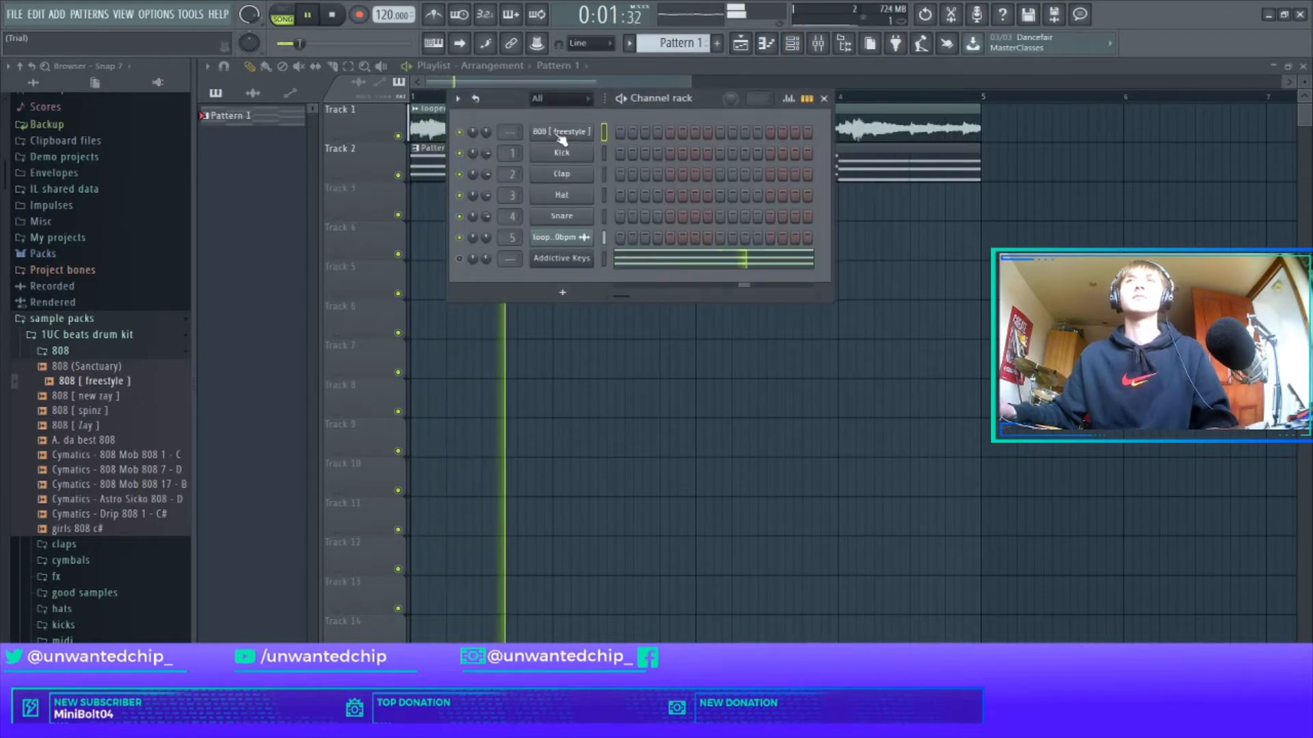
right_click(563, 139)
left_click(620, 223)
left_click(570, 136)
right_click(571, 136)
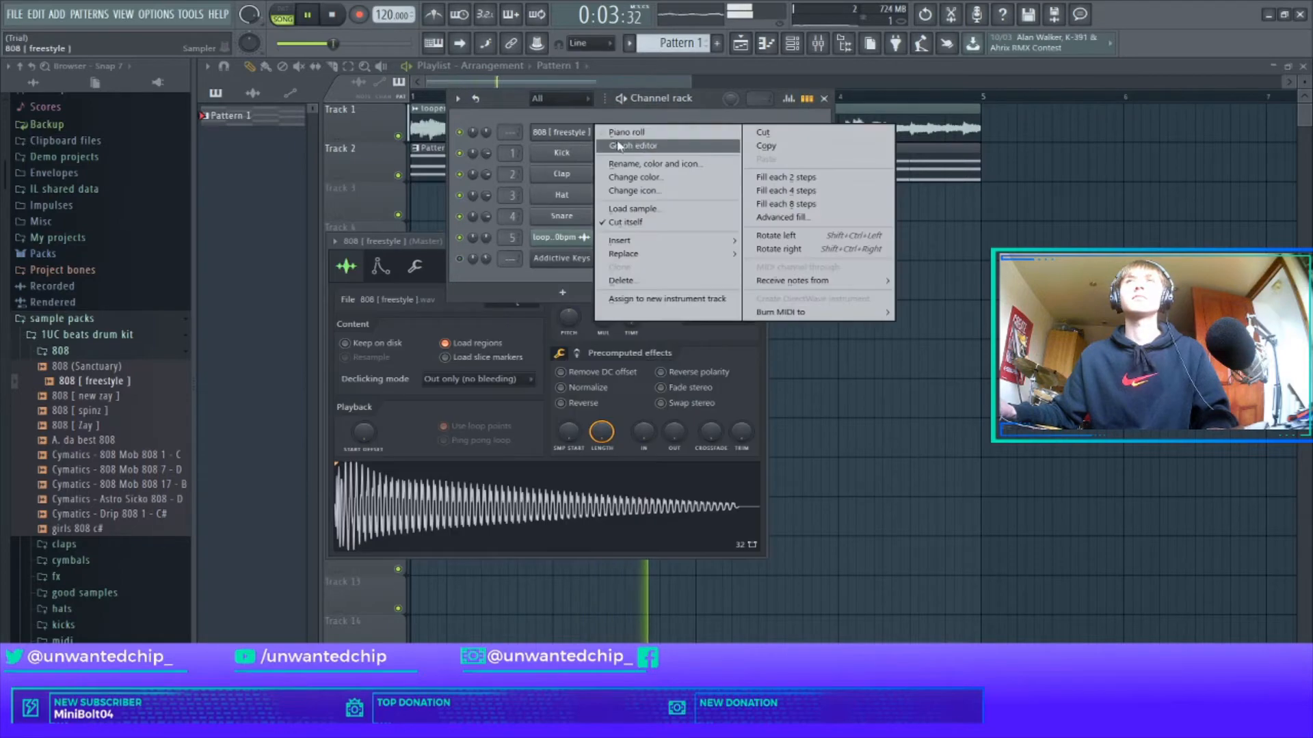
left_click(621, 134)
Draw the 808 line: G5 in bar 1, F5 in bar 2, G5 in bar 3, F5 in bar 4.
left_click_drag(380, 260, 146, 349)
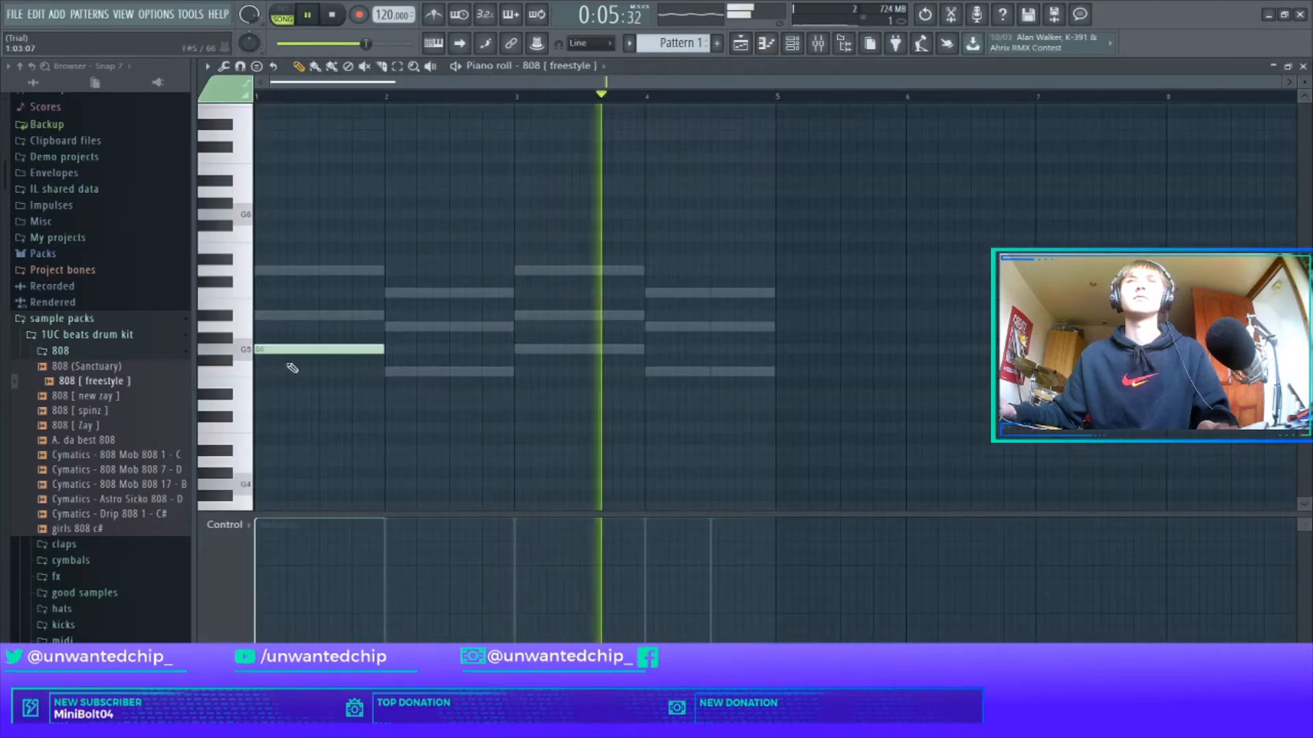
left_click(393, 372)
left_click(523, 350)
left_click(653, 371)
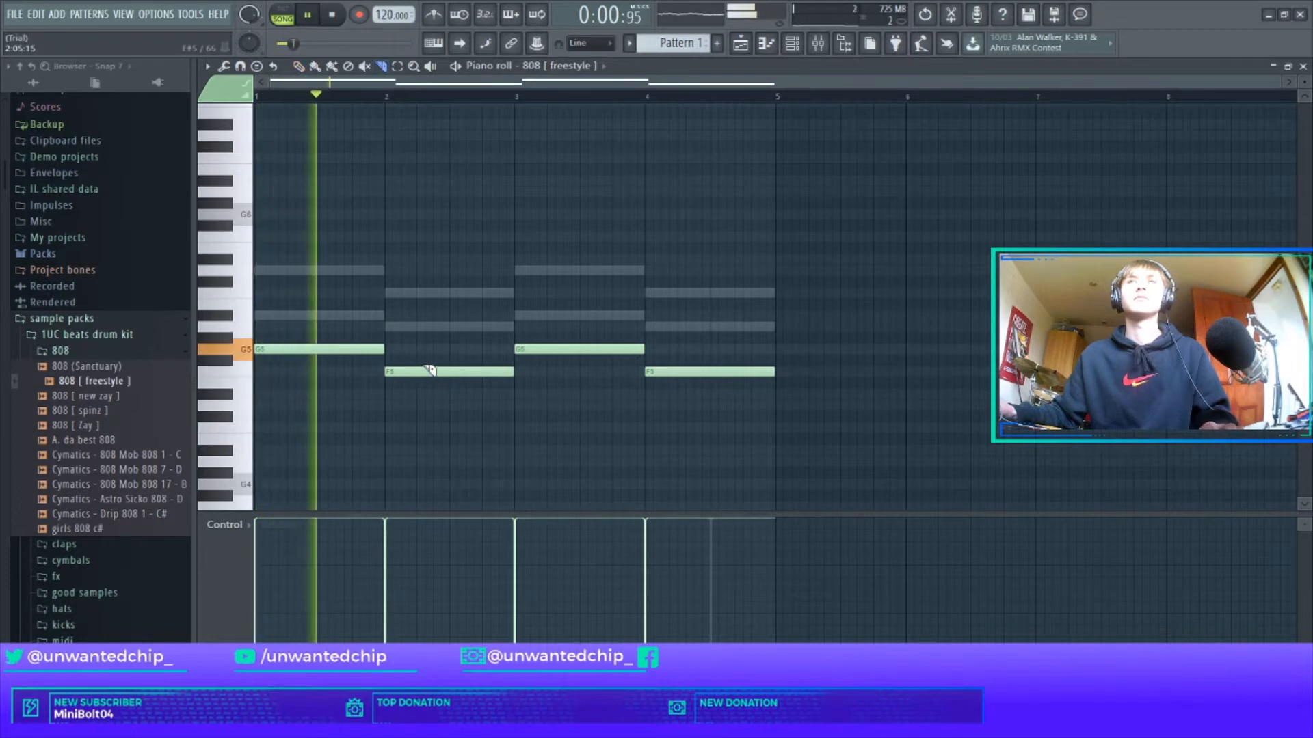
left_click_drag(425, 364, 418, 387)
key("ctrl+z")
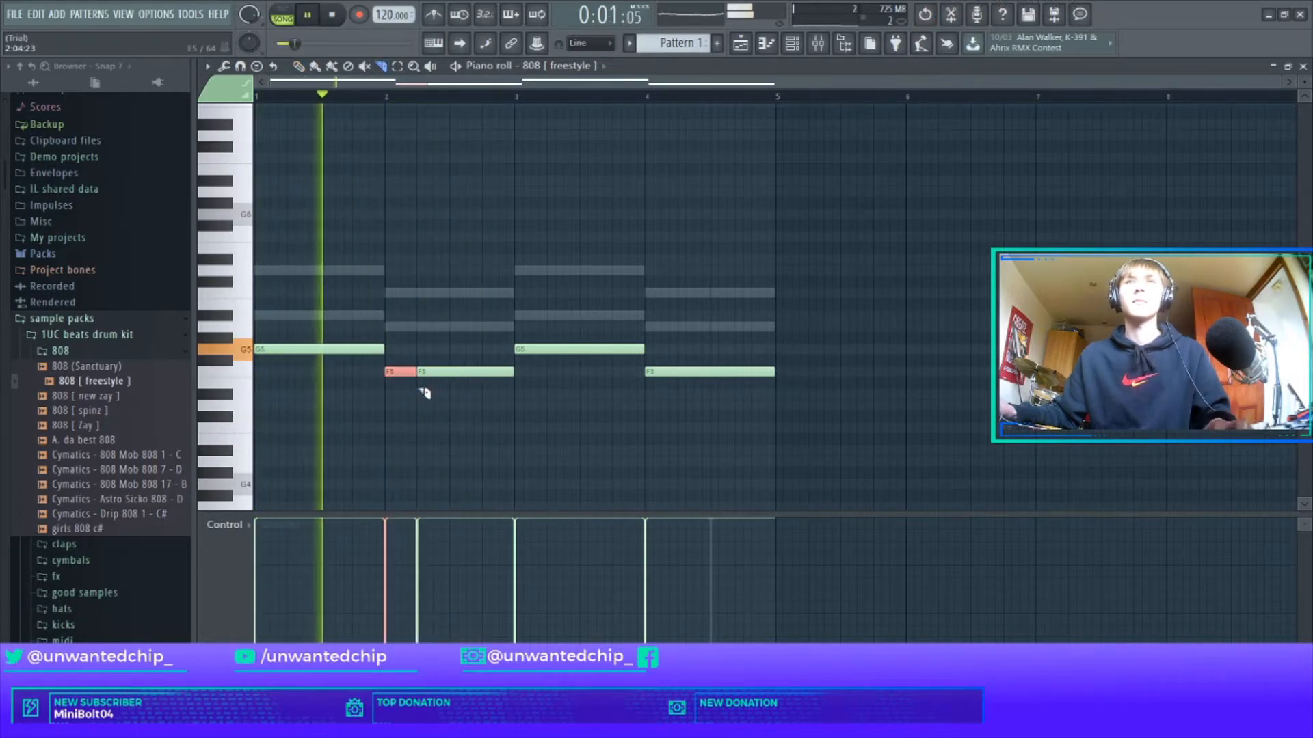
key("Delete")
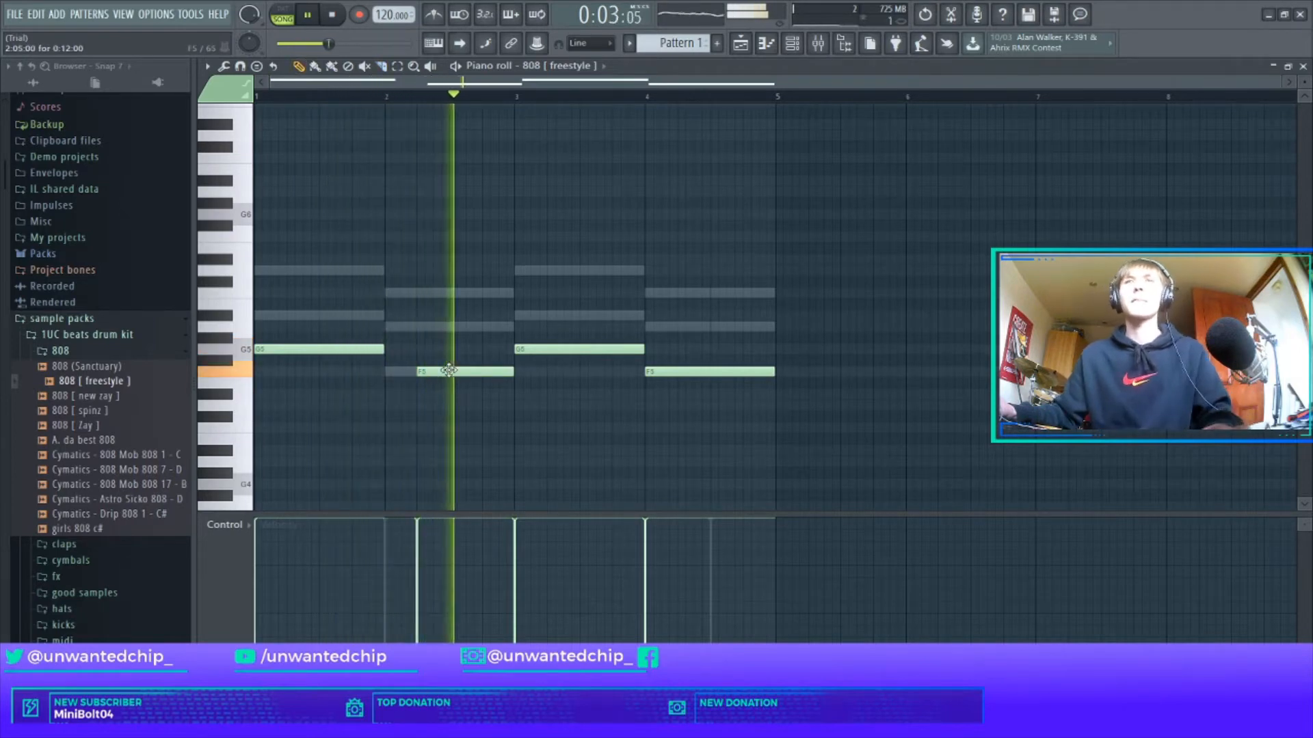
Slice the bar 2 F5 808 note in two.
scroll(455, 397, "up", 4)
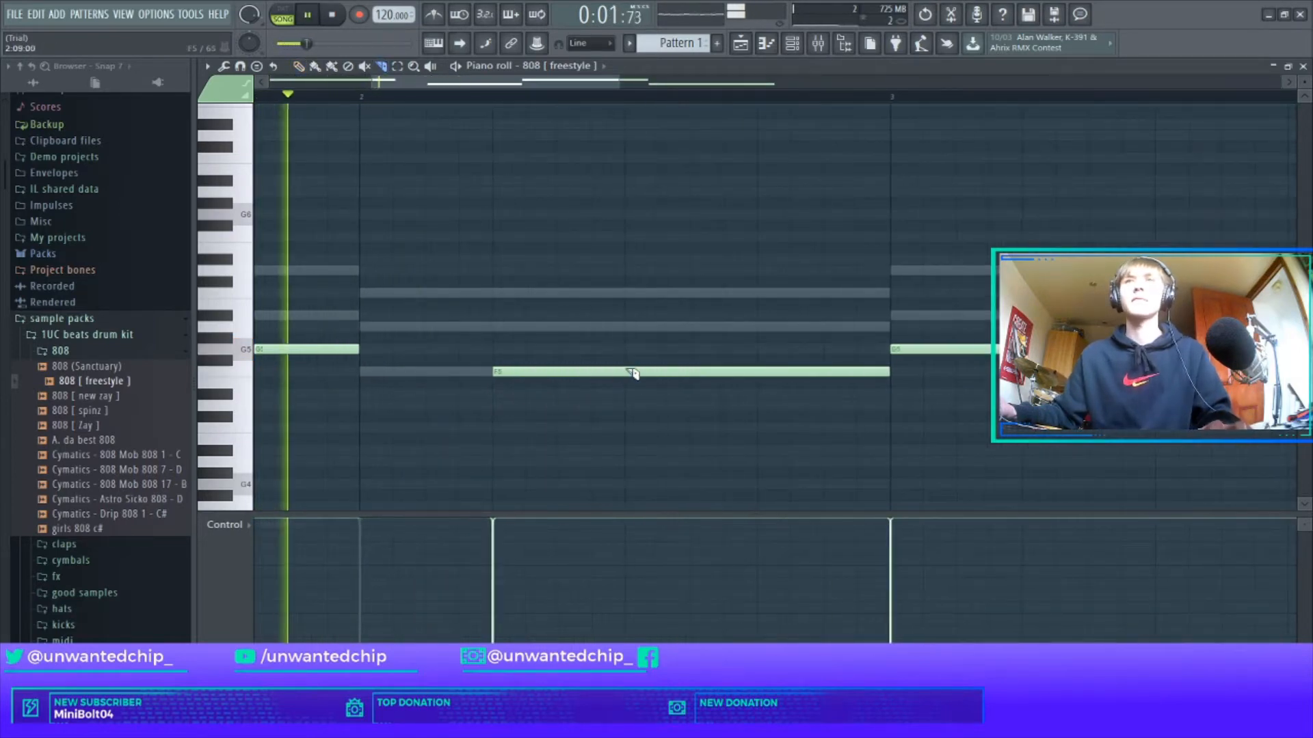
scroll(633, 373, "down", 4)
left_click_drag(564, 361, 571, 387)
key("space")
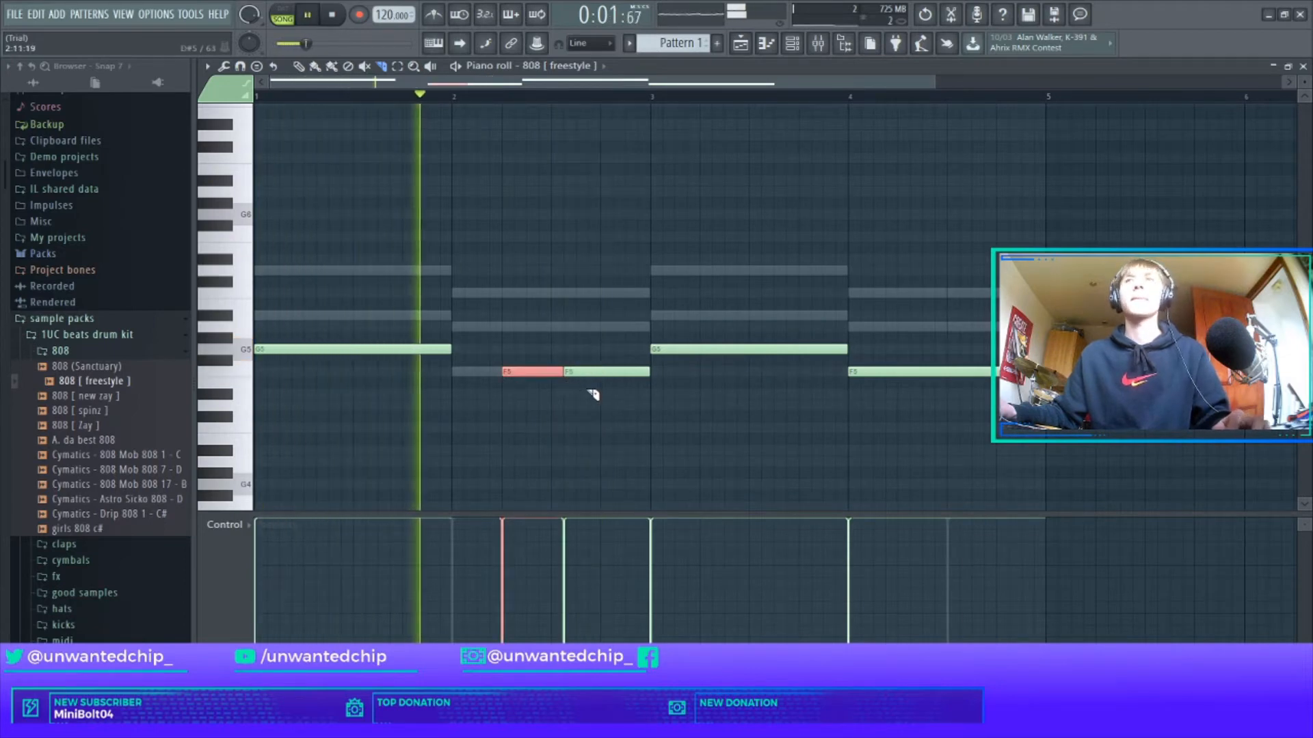
left_click(622, 396)
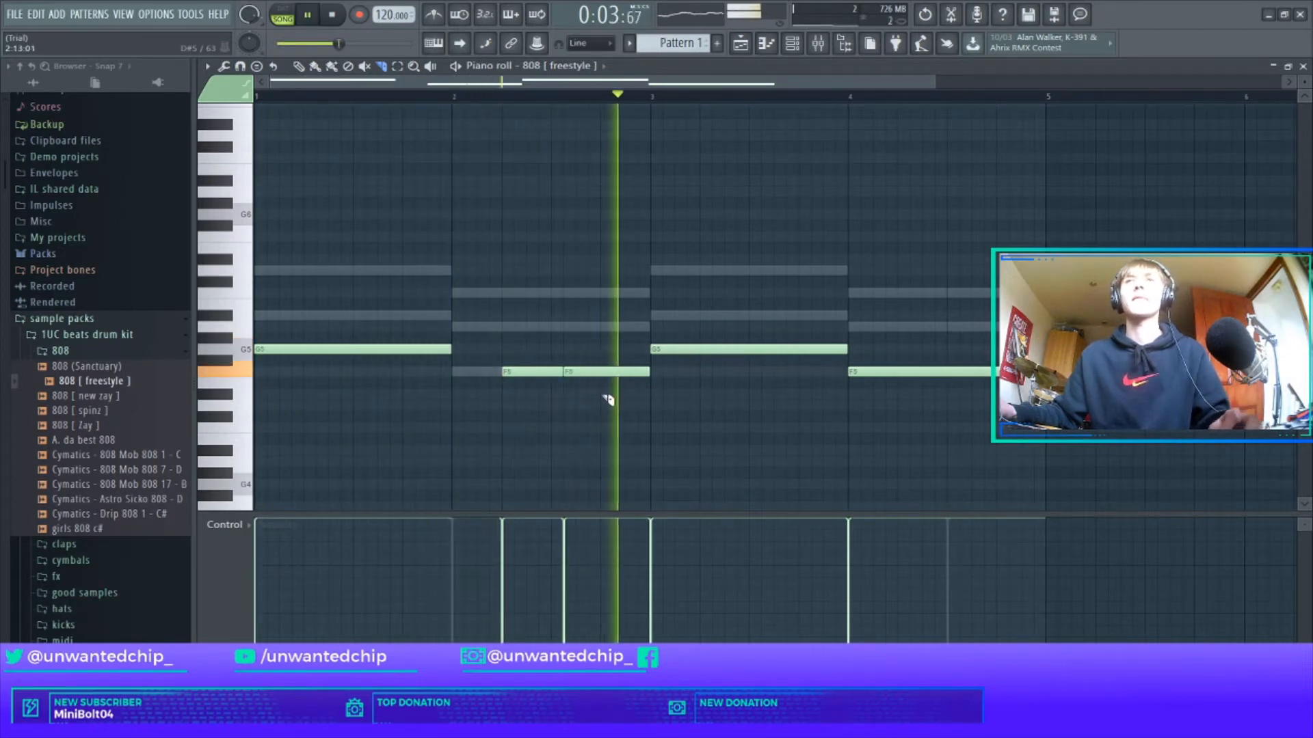
key("ctrl+z")
key("ctrl+z")
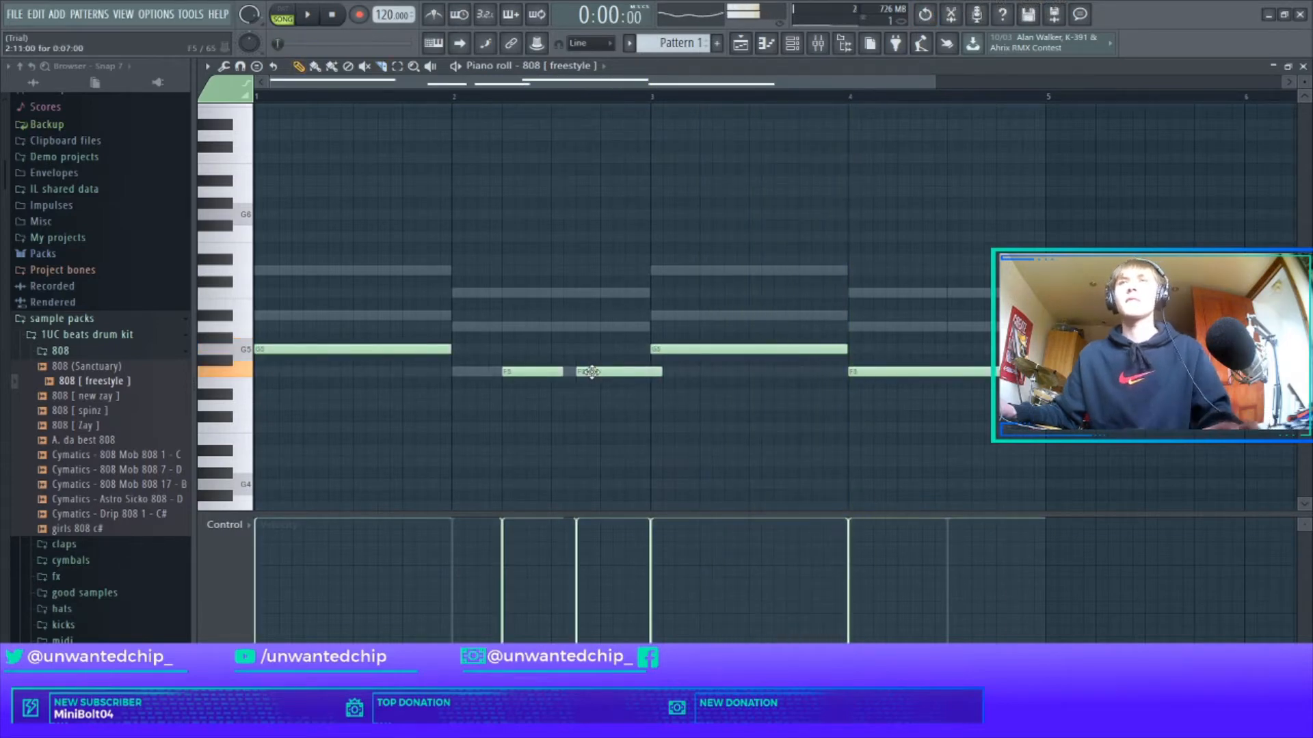
key("space")
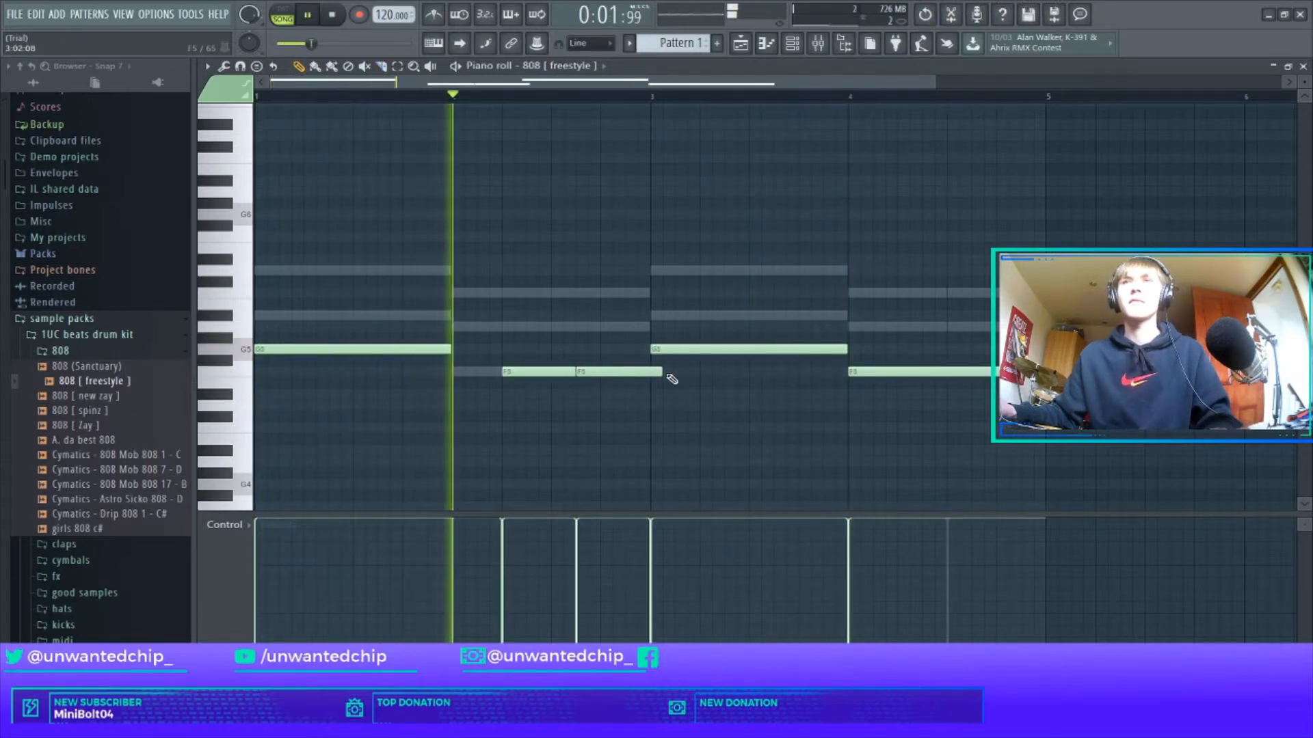
Adjust the later G5 and F5 808 notes' positions and lengths through bar 4.
left_click_drag(659, 372, 650, 373)
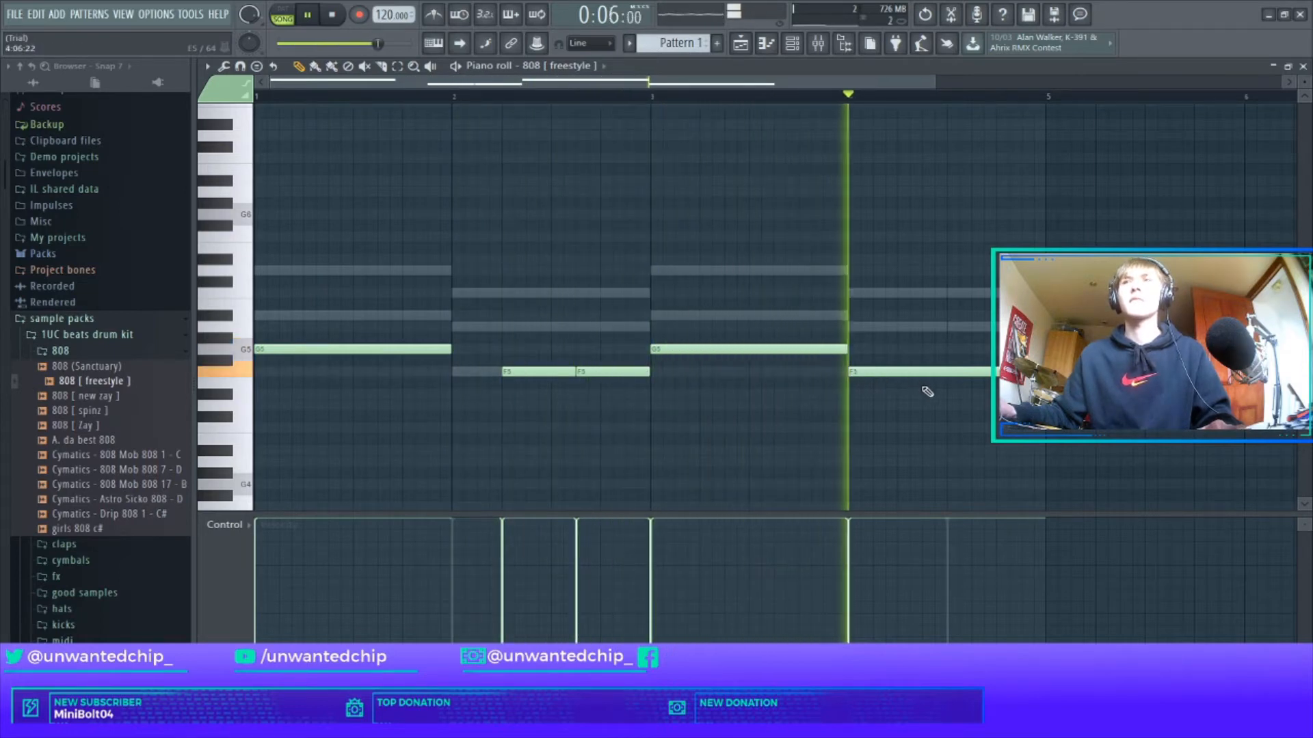
left_click_drag(716, 351, 810, 371)
key("space")
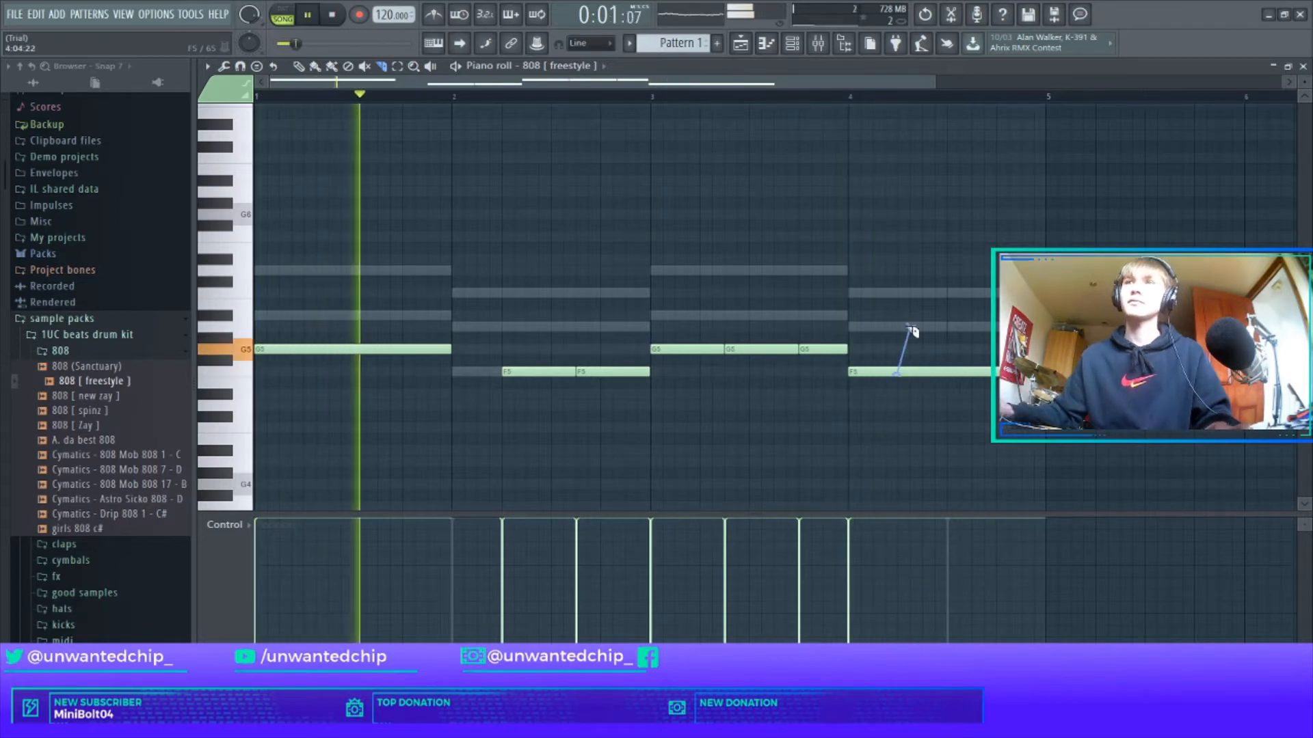
key("ctrl+z")
key("p")
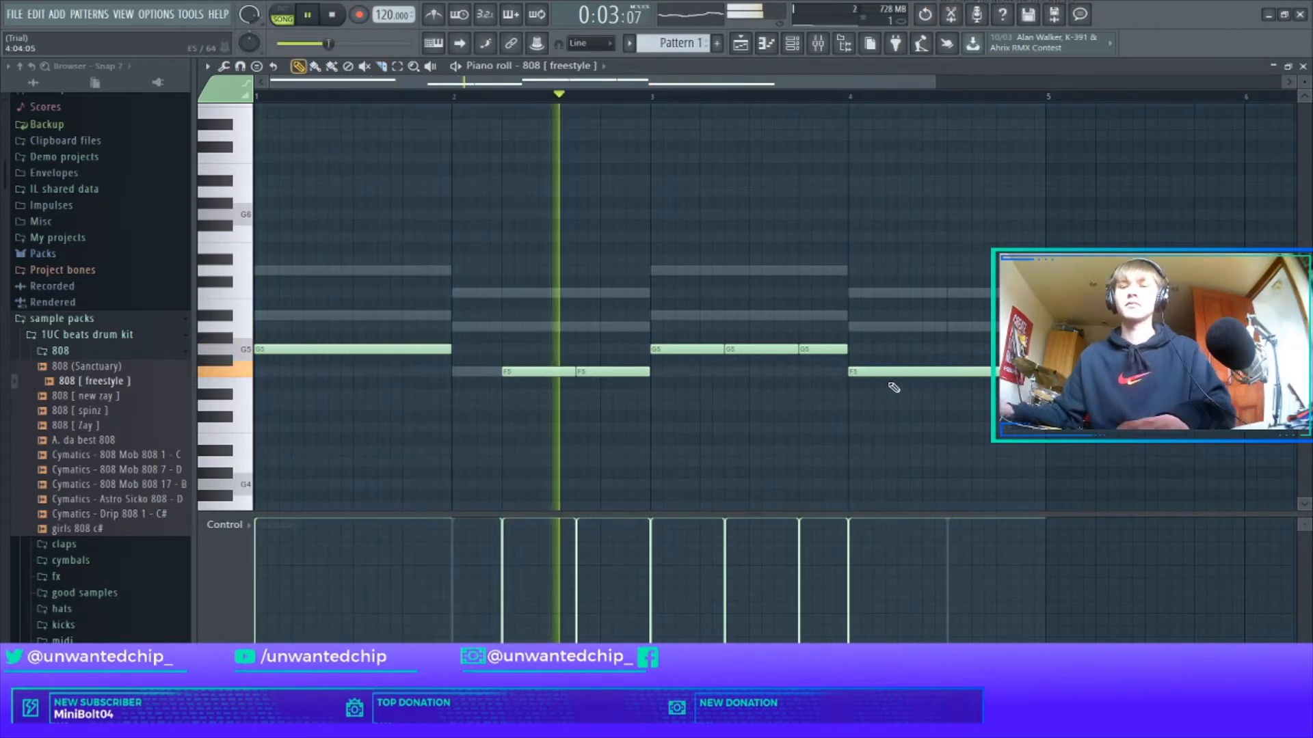
left_click_drag(891, 373, 938, 371)
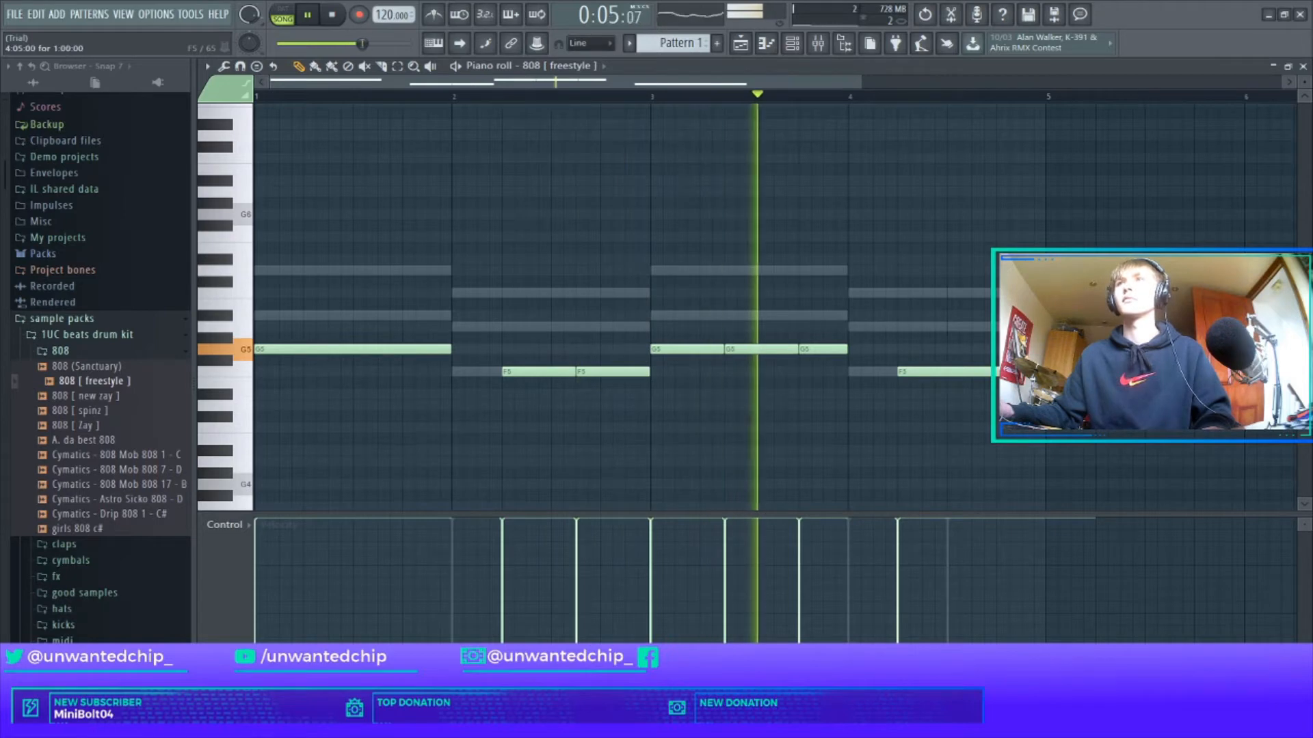
left_click_drag(1094, 373, 960, 374)
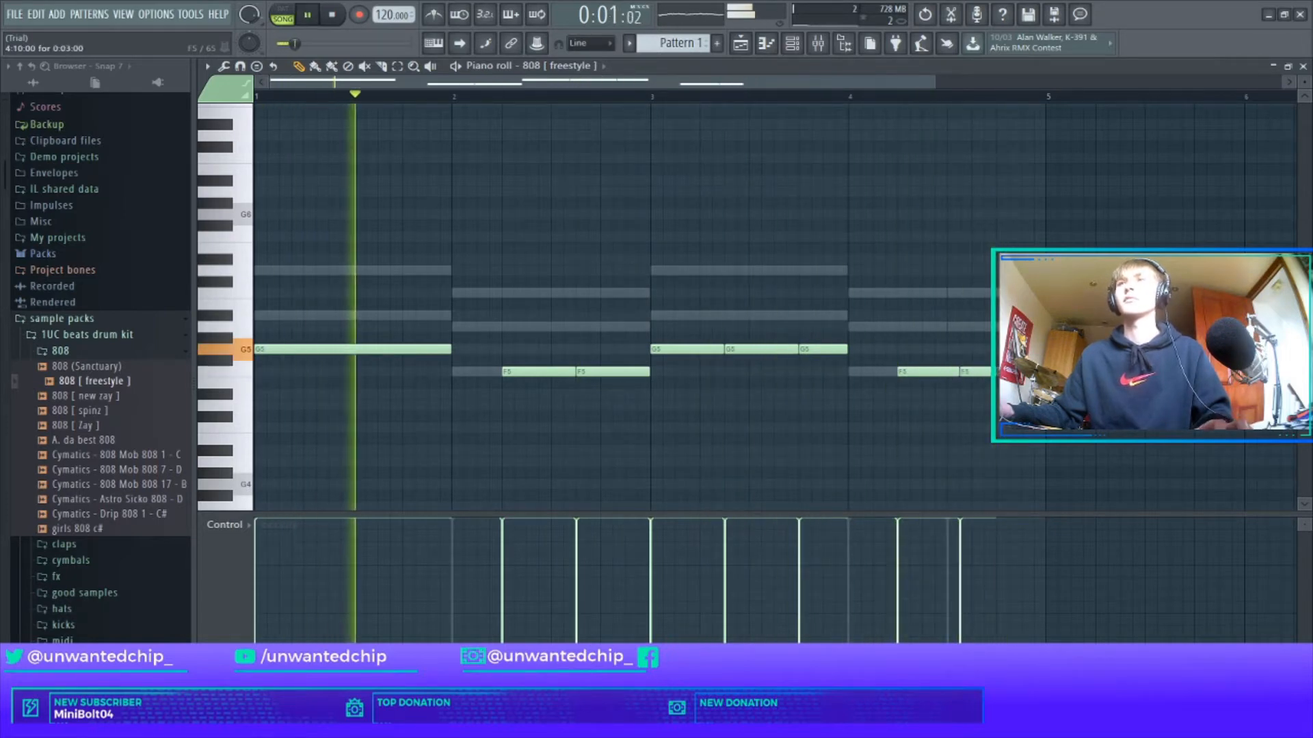
left_click(101, 384)
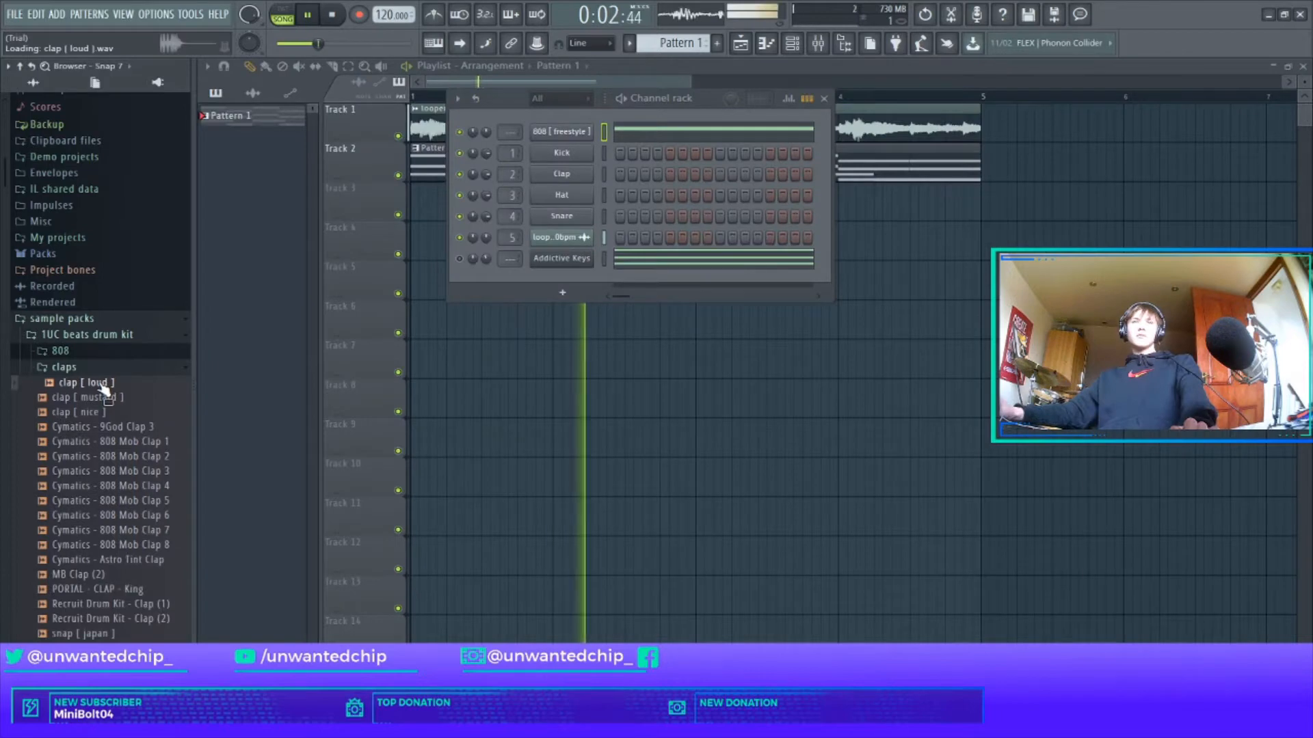
Load the Cymatics - Astro Talk Snare - B sample onto the Clap channel.
left_click_drag(103, 386, 521, 295)
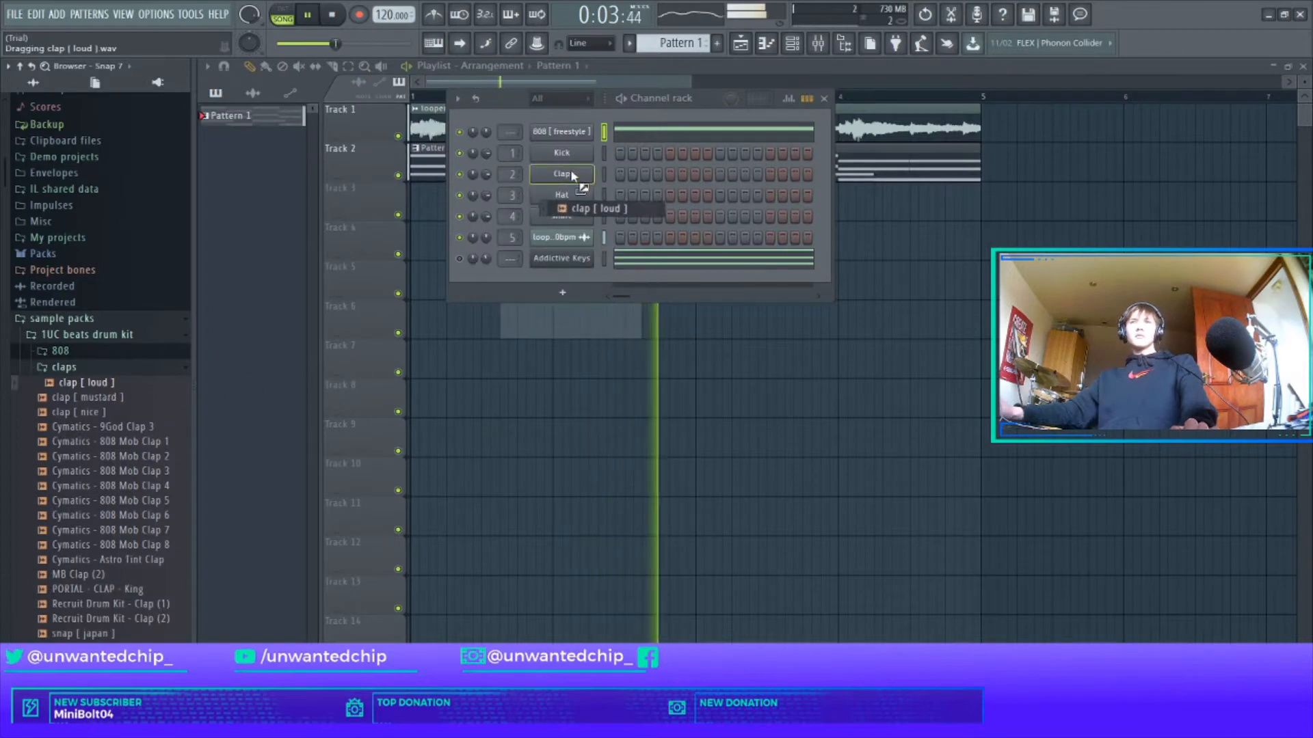
left_click_drag(571, 176, 104, 387)
left_click(113, 372)
key("space")
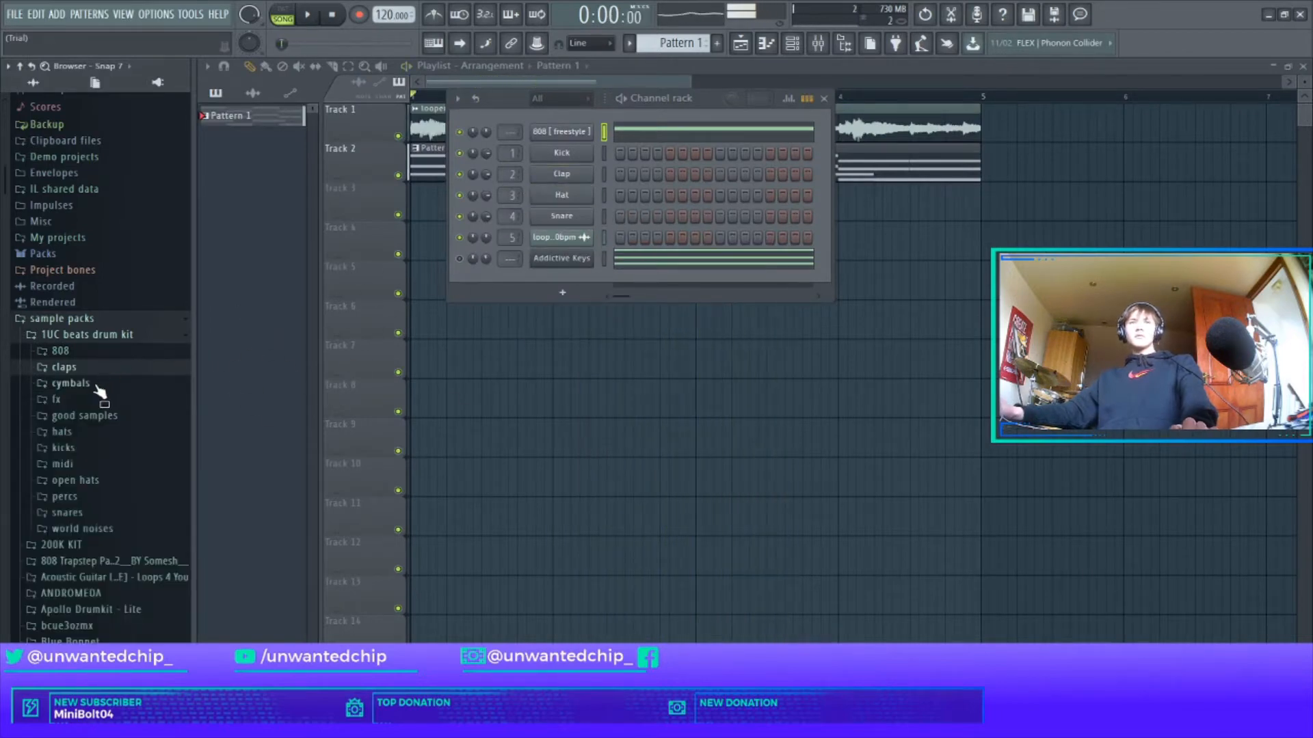
key("space")
left_click(93, 499)
key("space")
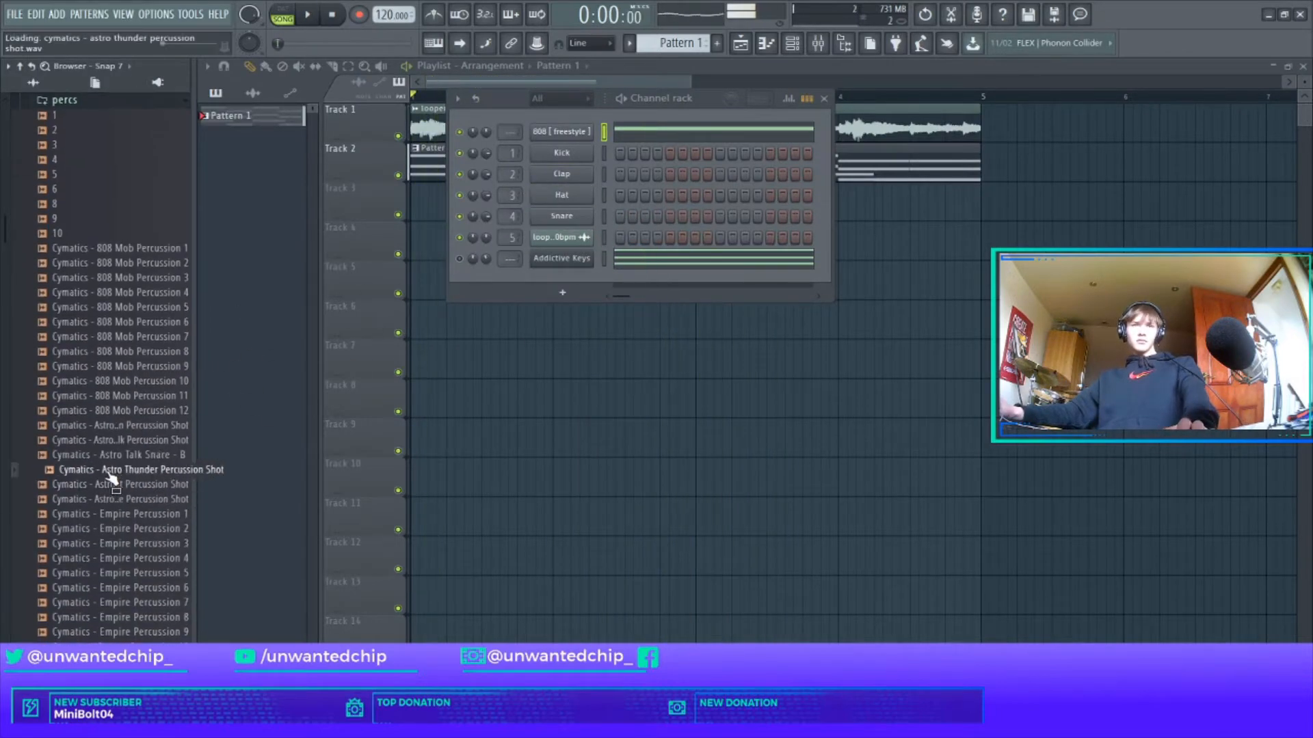
key("space")
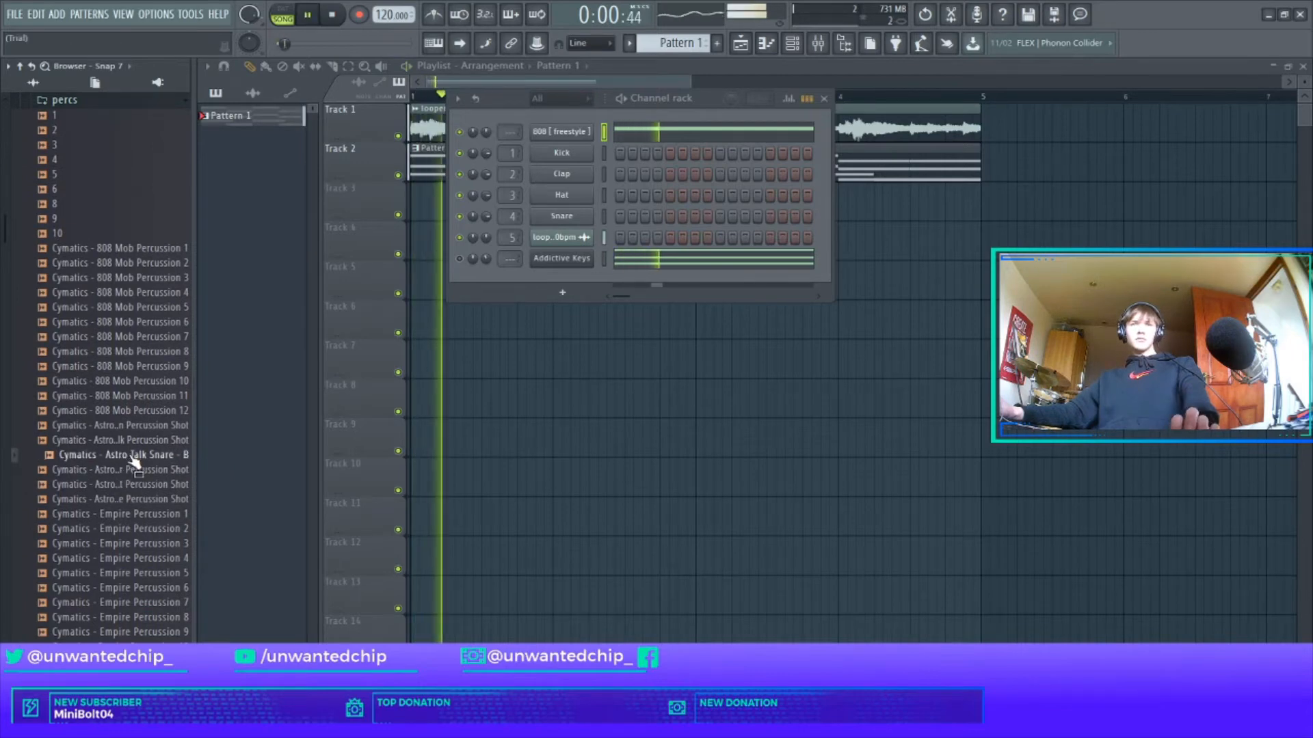
left_click_drag(134, 462, 576, 180)
Place a snare hit in bar 1 and repeat it across bars 2–4.
left_click(719, 174)
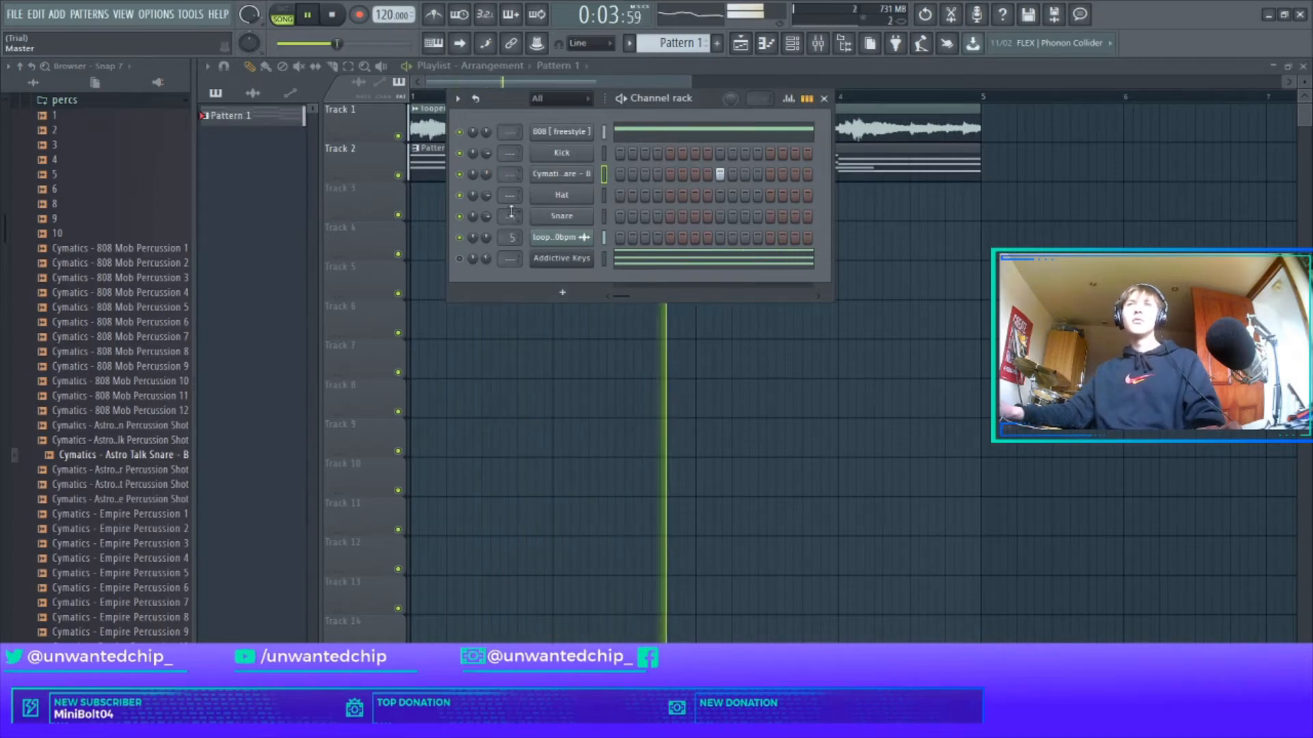
right_click(591, 175)
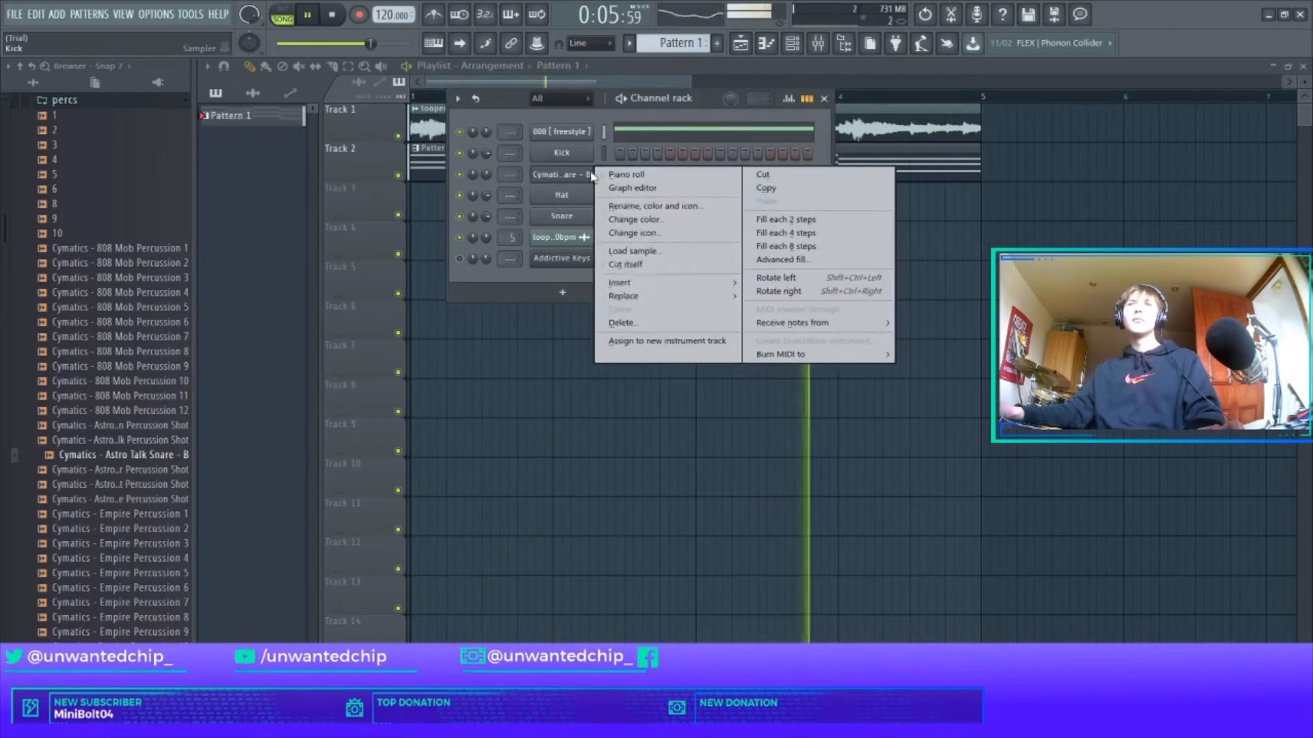
left_click(626, 175)
left_click_drag(389, 98, 137, 140)
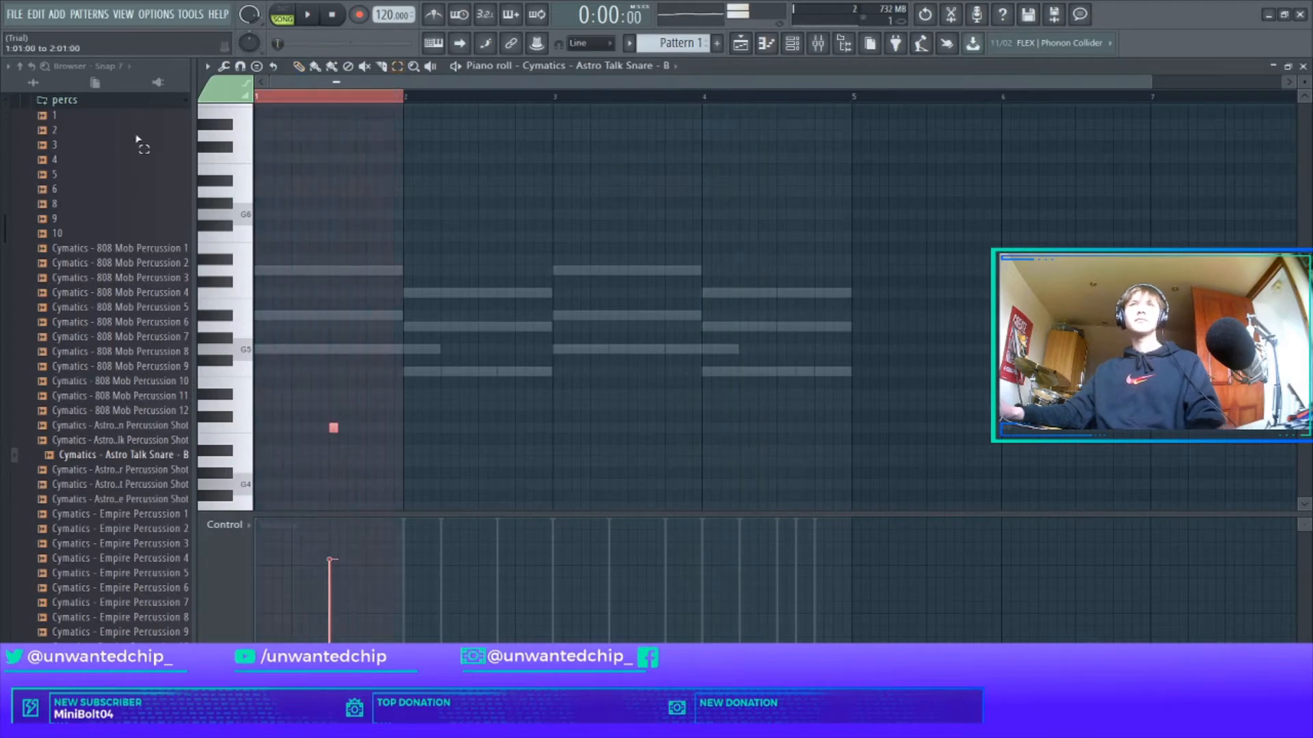
key("ctrl+b")
key("ctrl+b")
key("ctrl+b")
left_click(756, 102, "ctrl")
key("space")
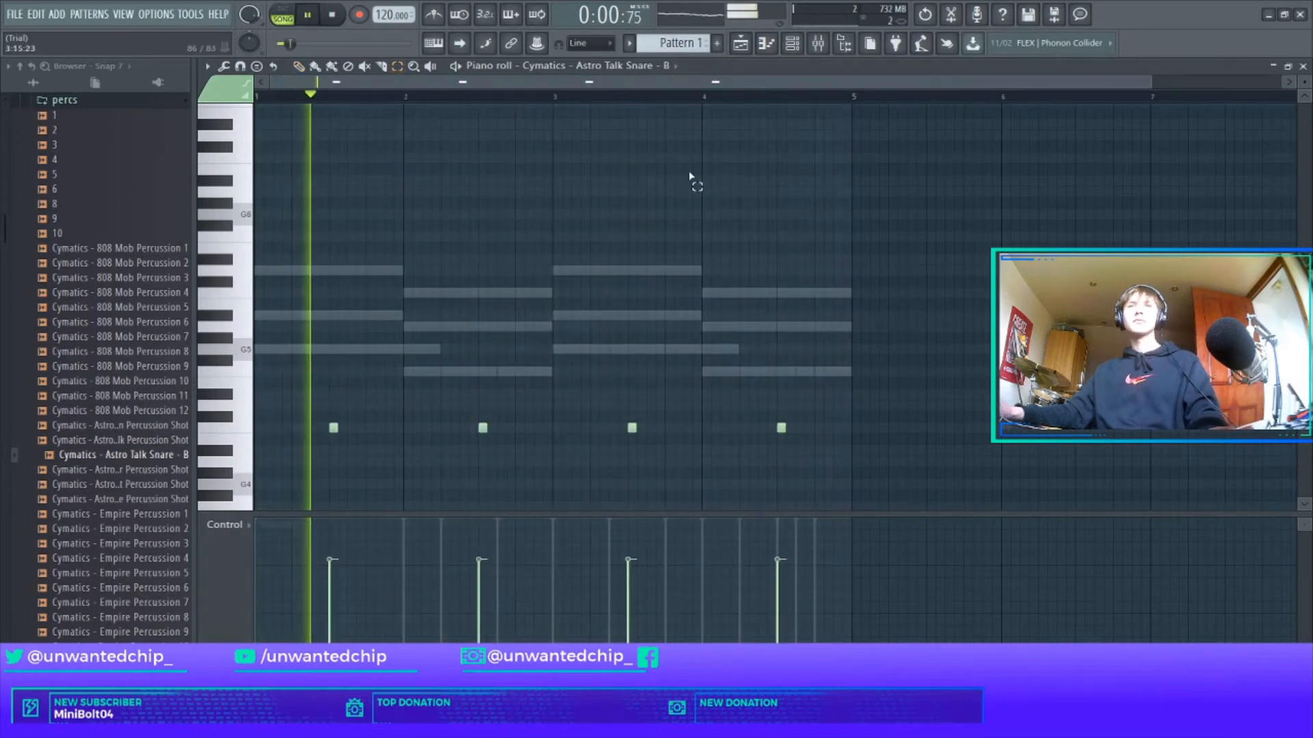
key("ctrl+a")
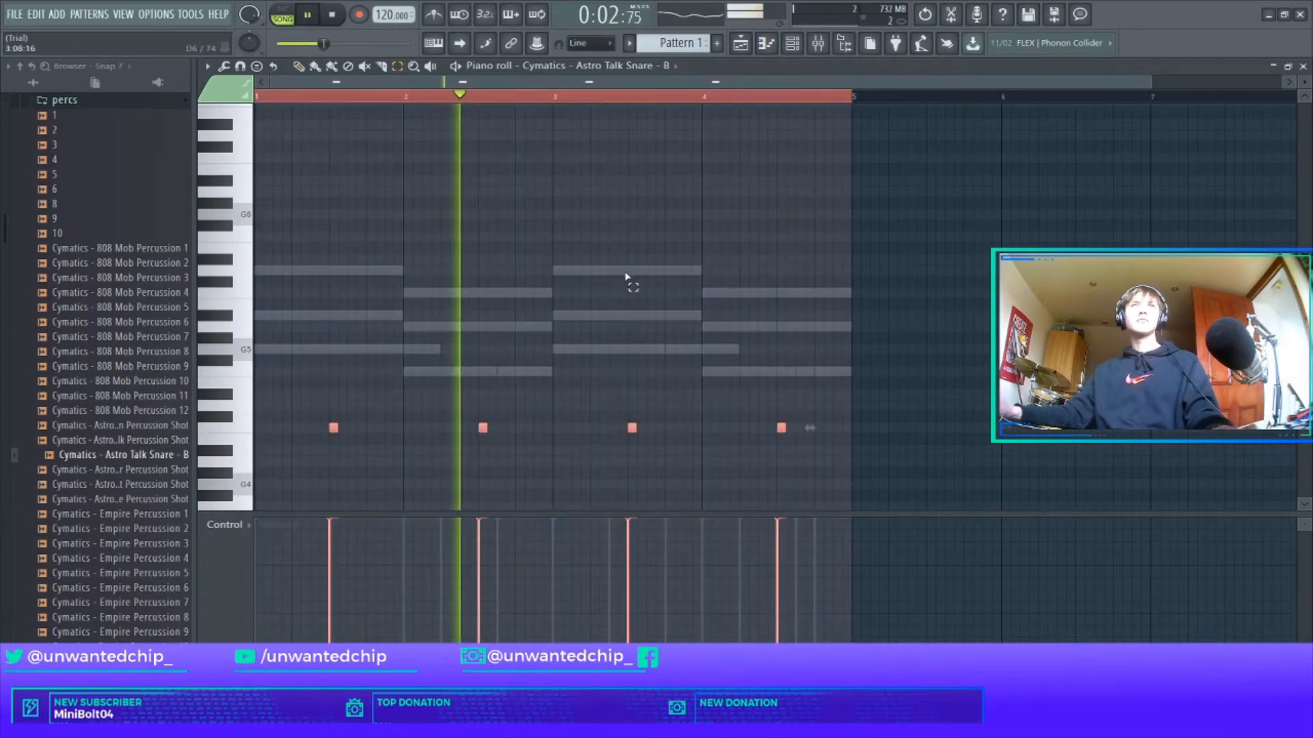
key("F5")
scroll(96, 259, "up", 3)
scroll(95, 259, "up", 3)
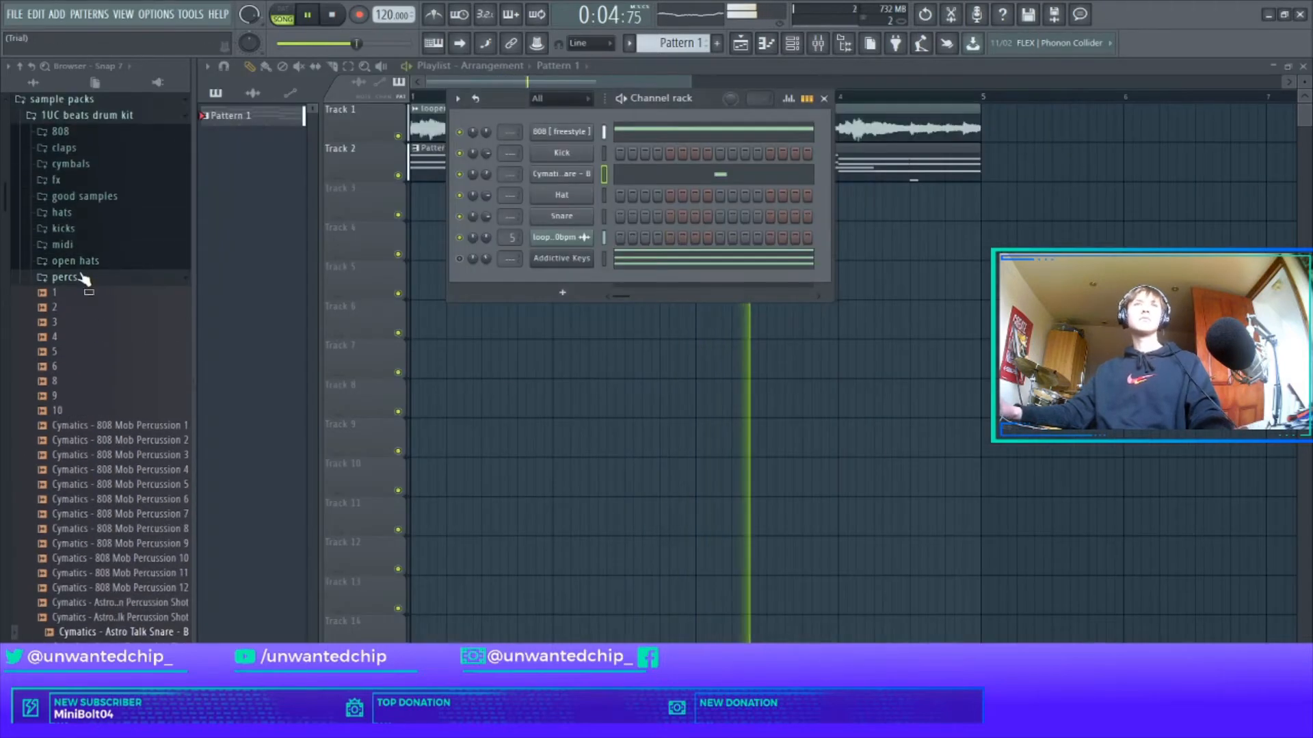
Add the short trap open-hat sample as a new channel.
left_click(89, 276)
left_click(98, 262)
left_click_drag(98, 311, 572, 230)
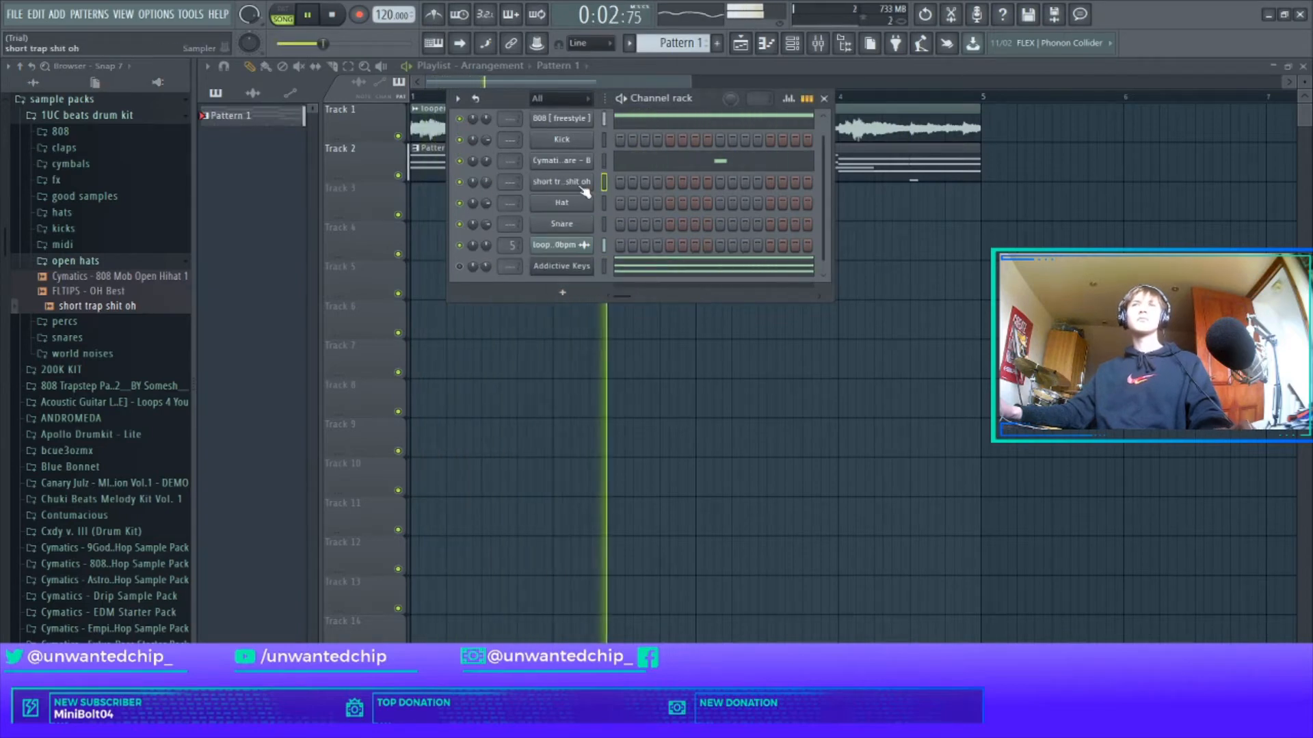
key("space")
Place open-hat notes in bar 2 and bar 4 in its piano roll.
right_click(555, 180)
left_click(567, 186)
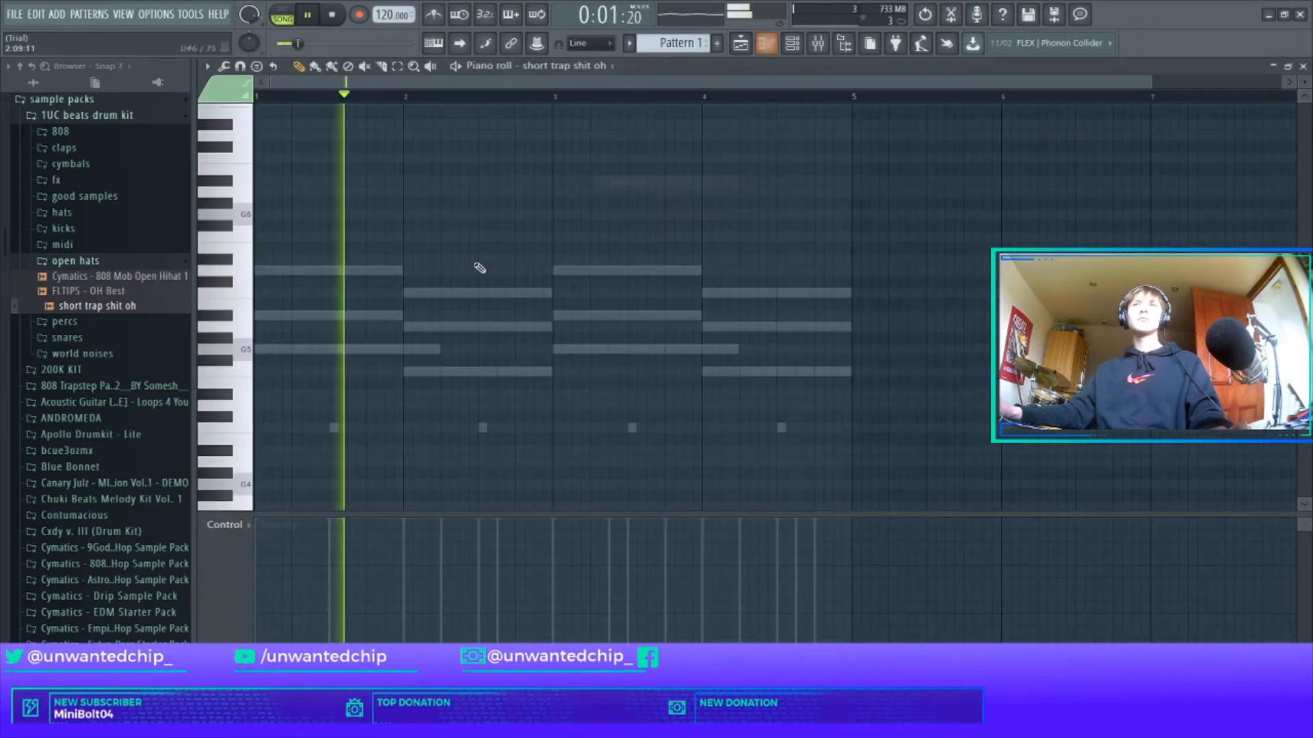
left_click(443, 429)
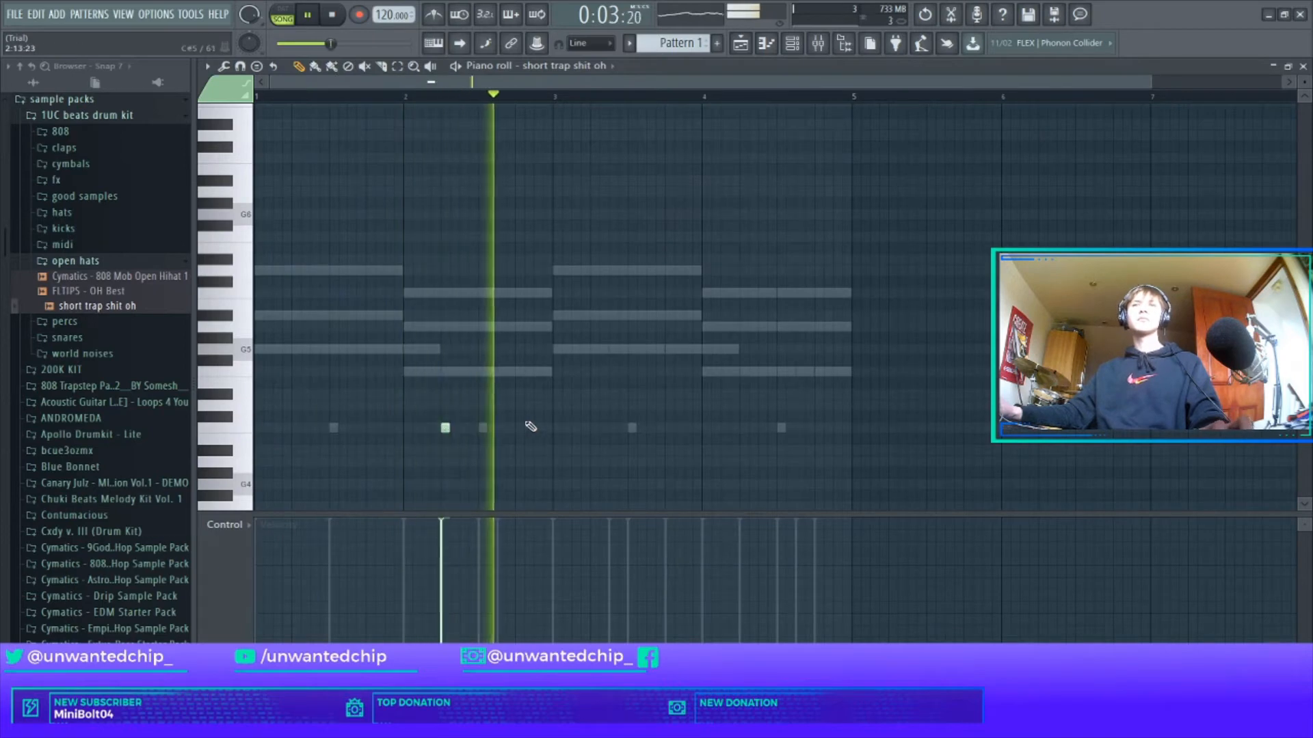
left_click_drag(553, 97, 78, 152)
key("ctrl+b")
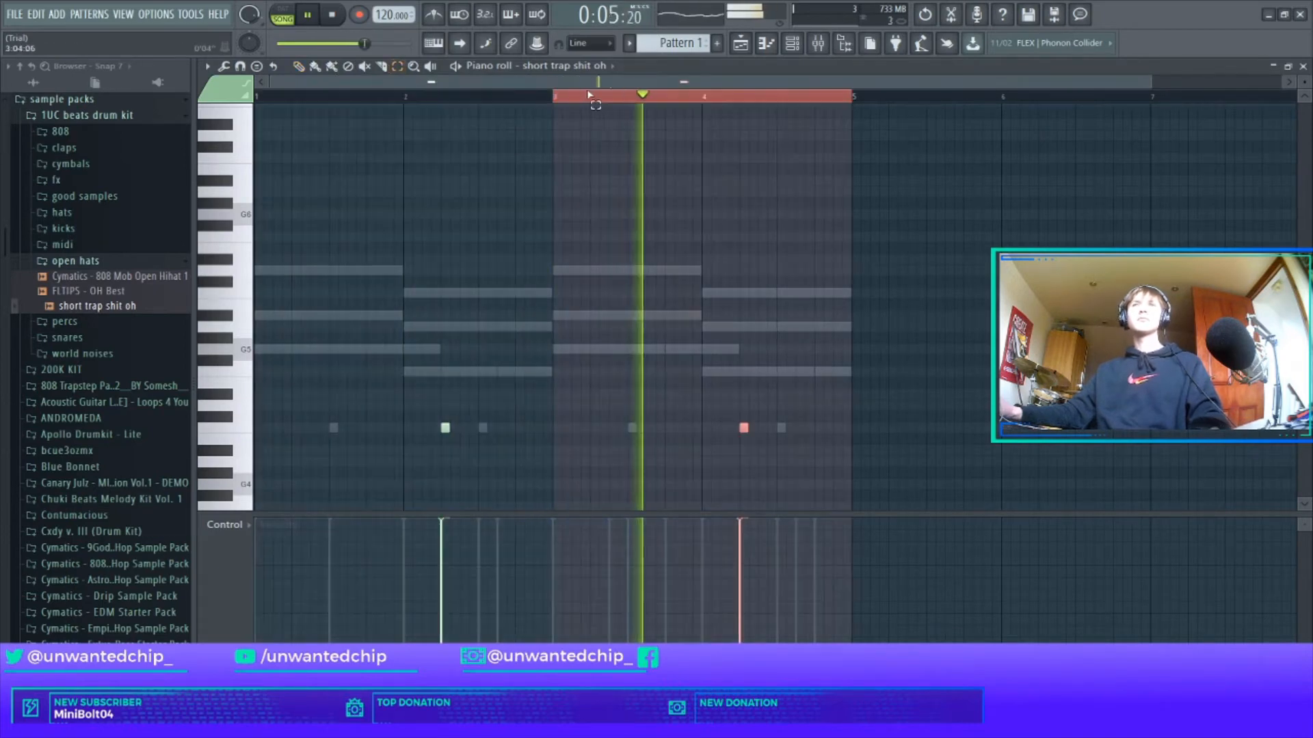
left_click(593, 96, "ctrl")
key("ctrl+a")
left_click(641, 188, "ctrl")
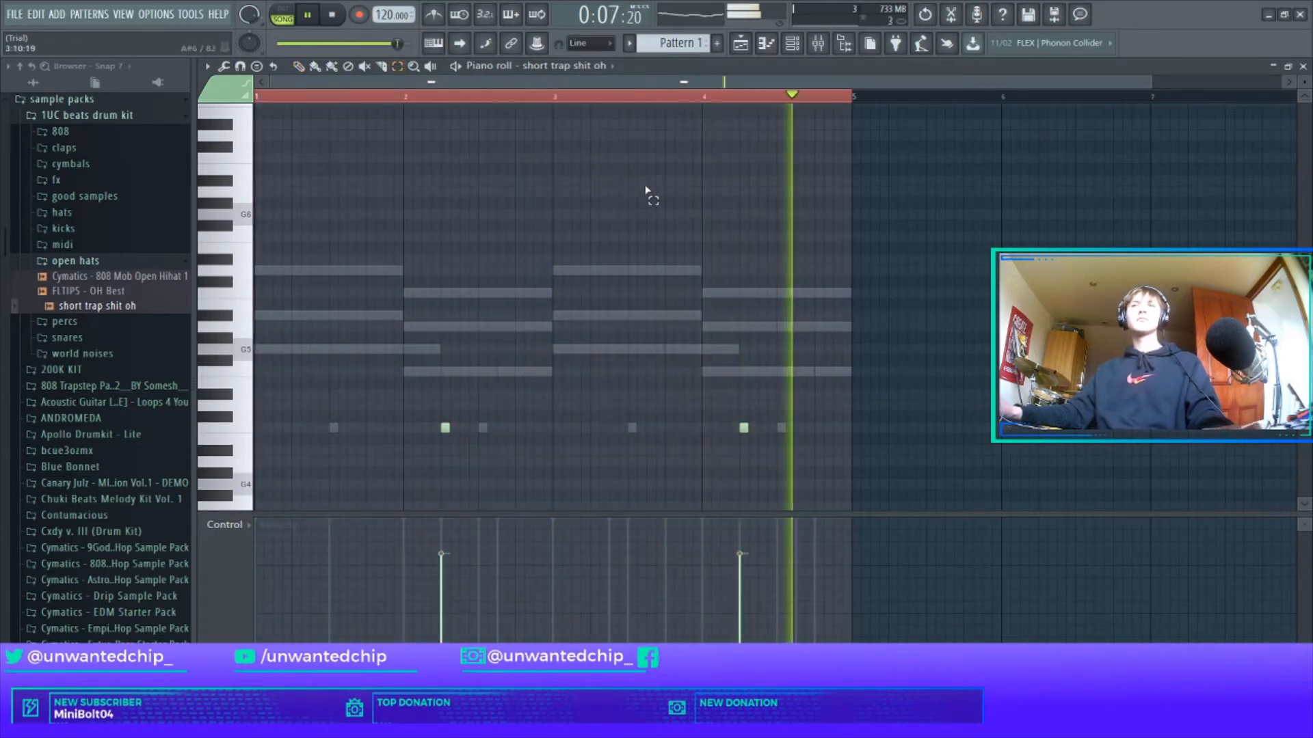
key("Escape")
Recheck the open-hat notes in the piano roll.
left_click(133, 262)
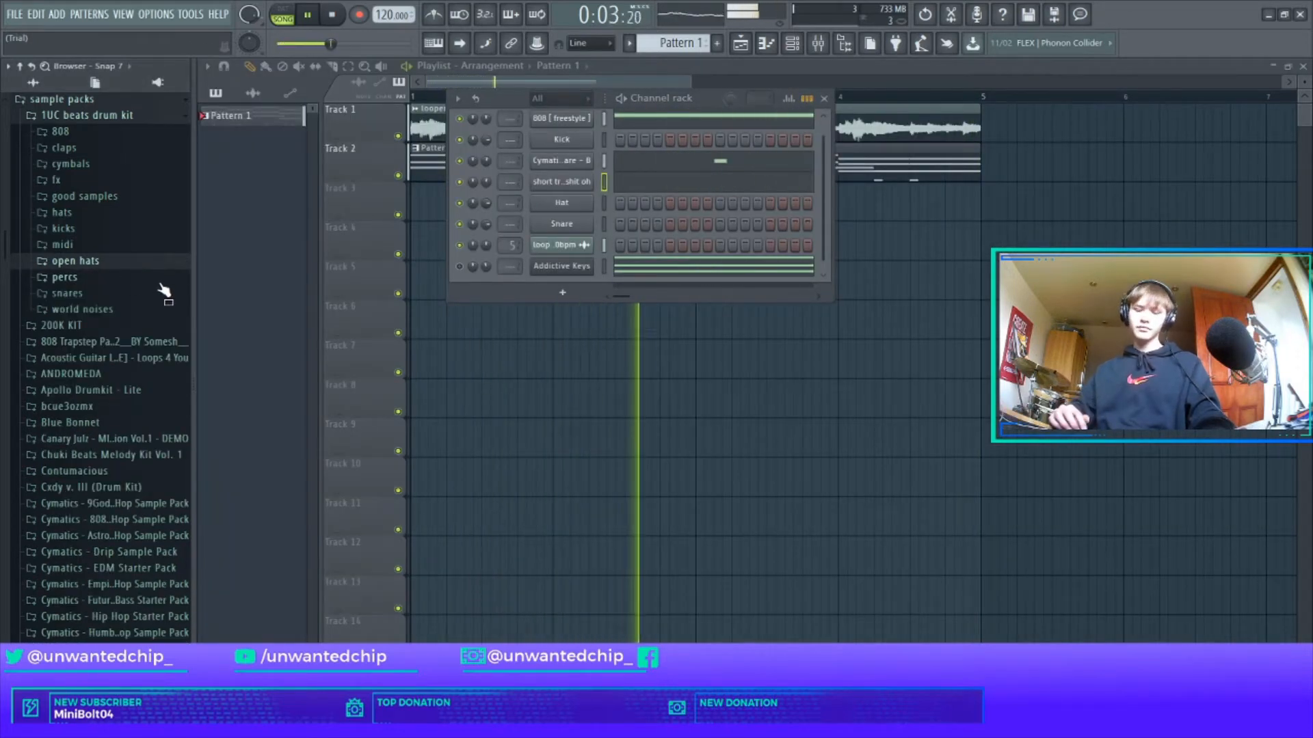
left_click(632, 187)
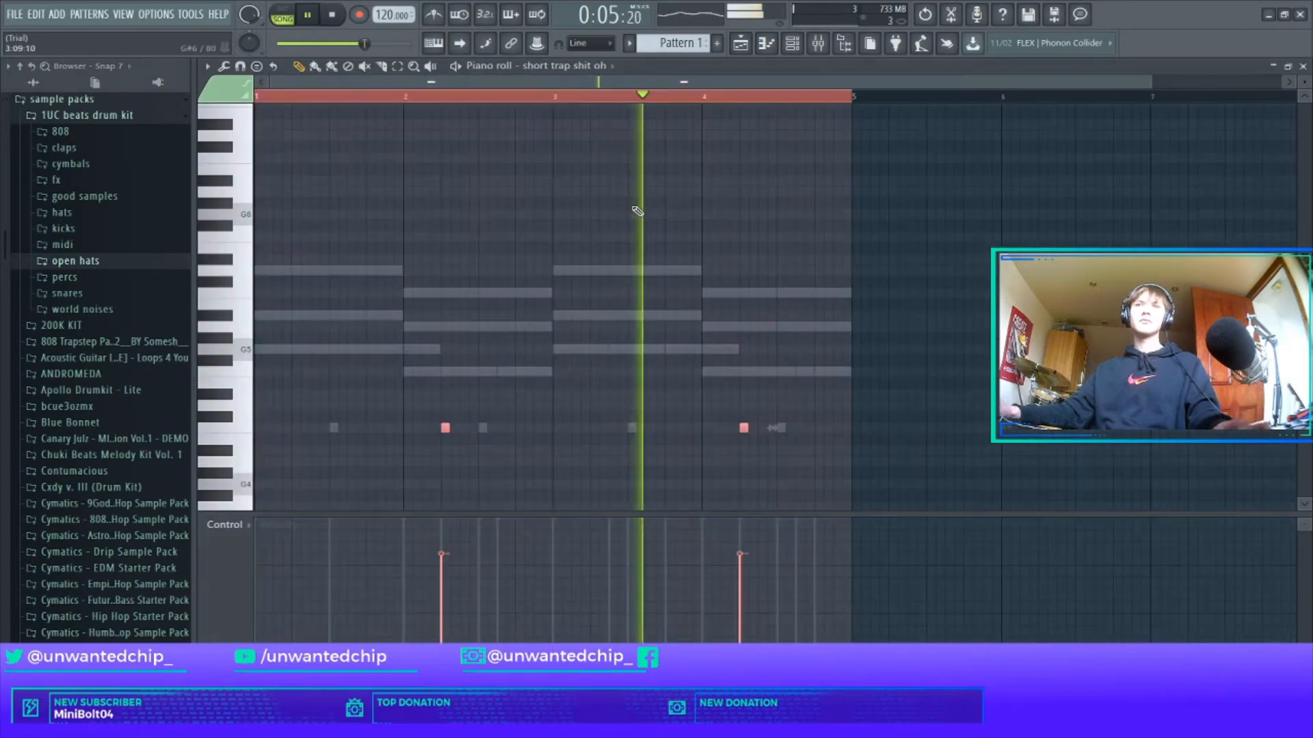
key("Escape")
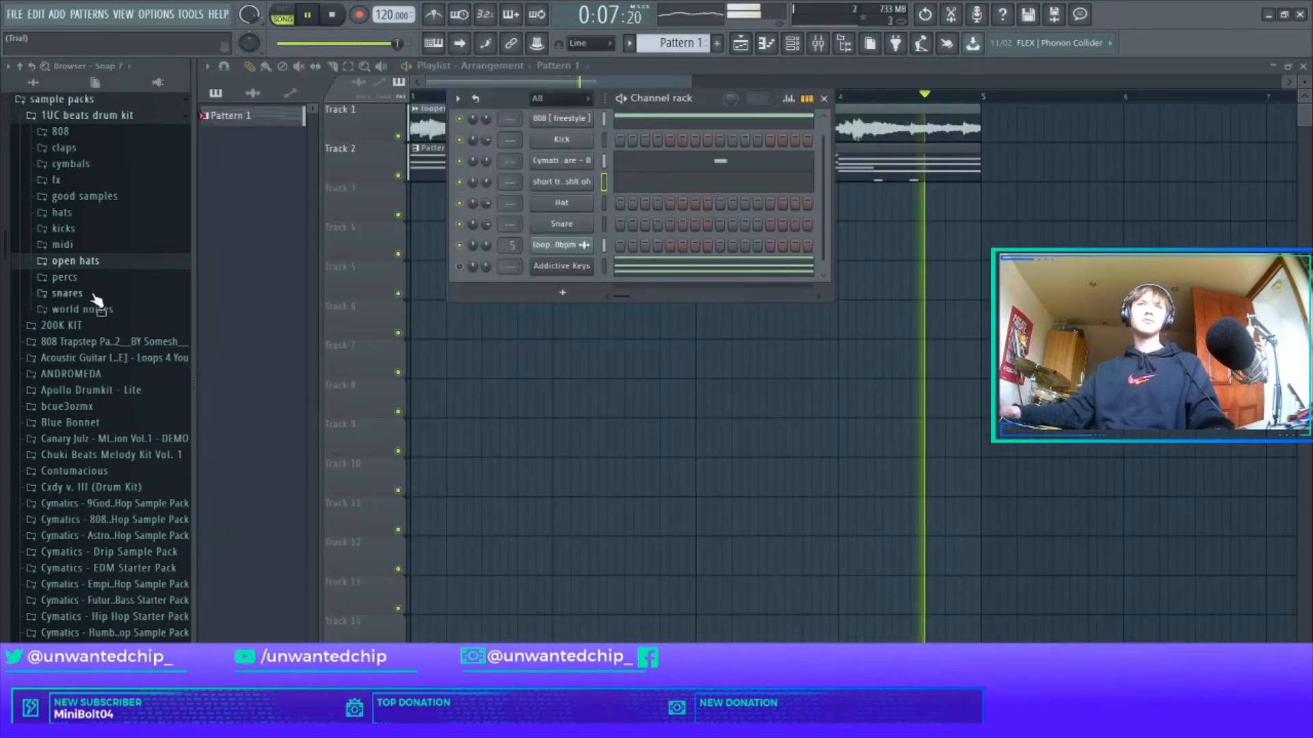
scroll(96, 300, "down", 10)
scroll(89, 335, "up", 12)
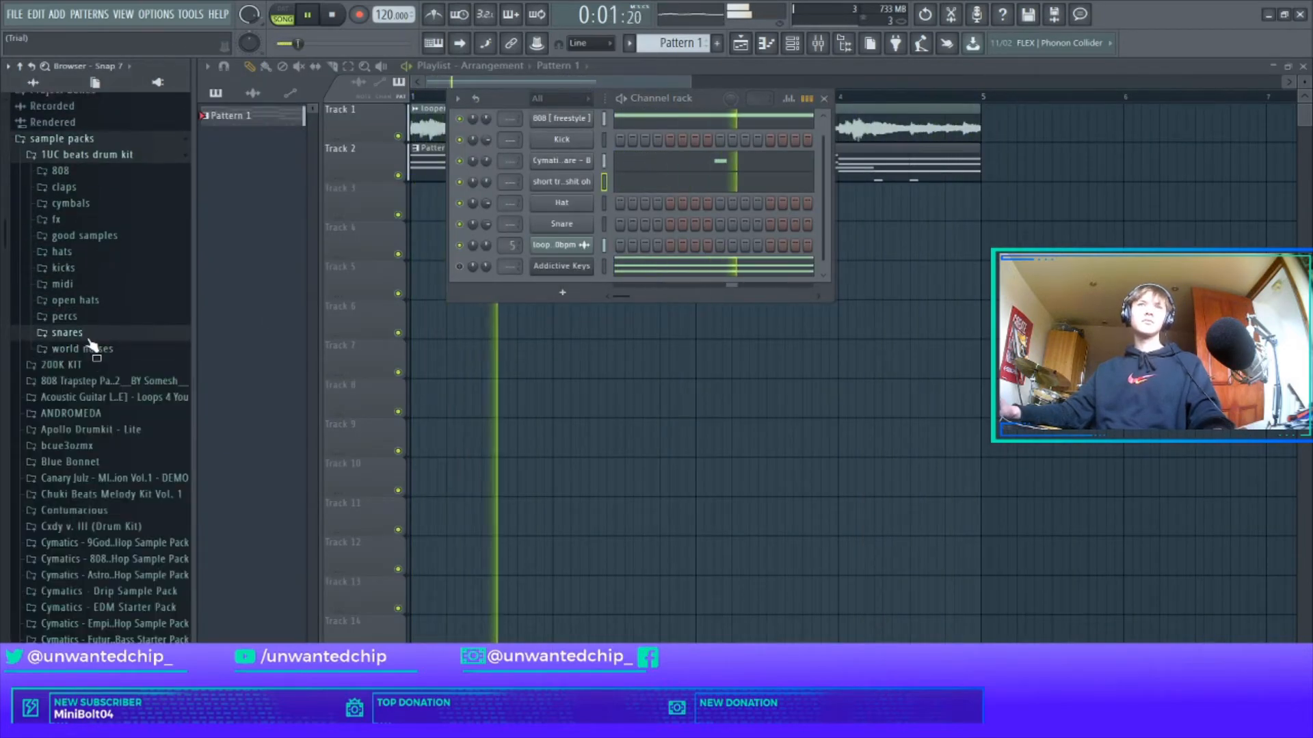
Replace the Hat sound with Nick Mira HaywireHiHatsnm - bandz hh, filling every 2 steps.
left_click(87, 303)
left_click(87, 304)
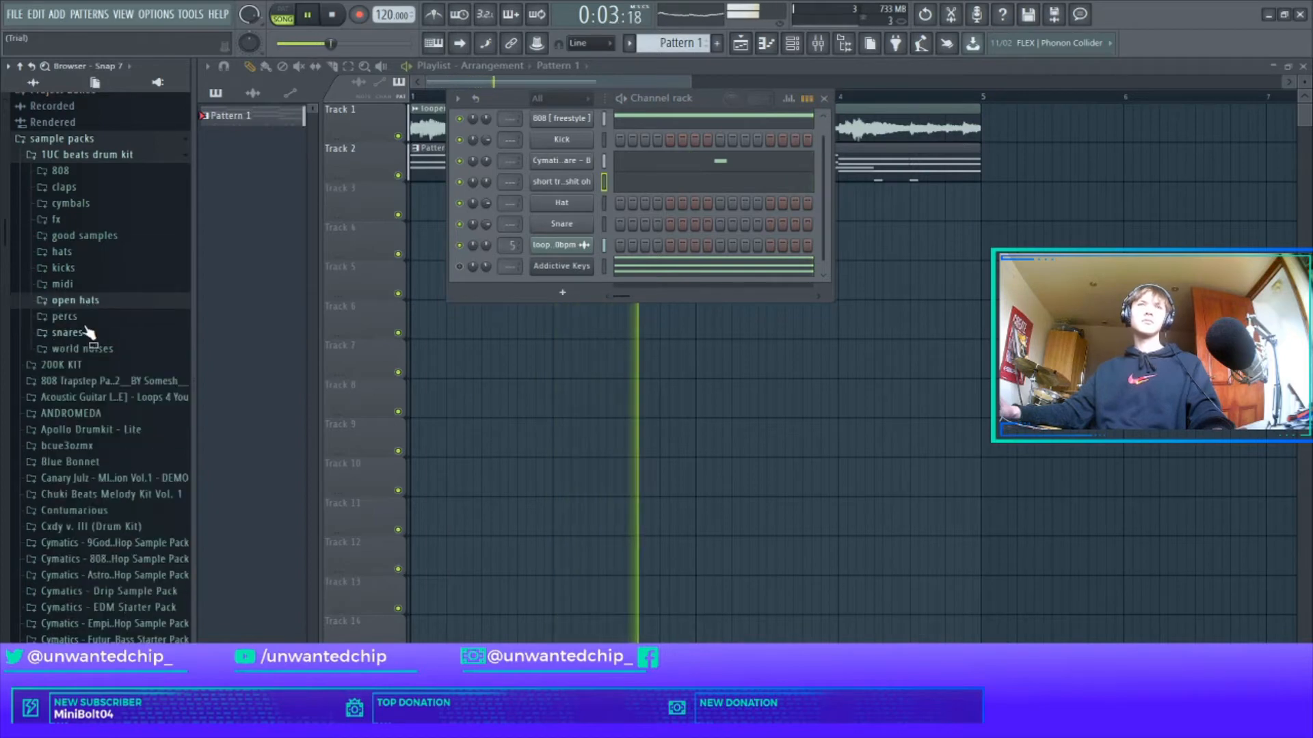
left_click(61, 251)
scroll(103, 411, "down", 4)
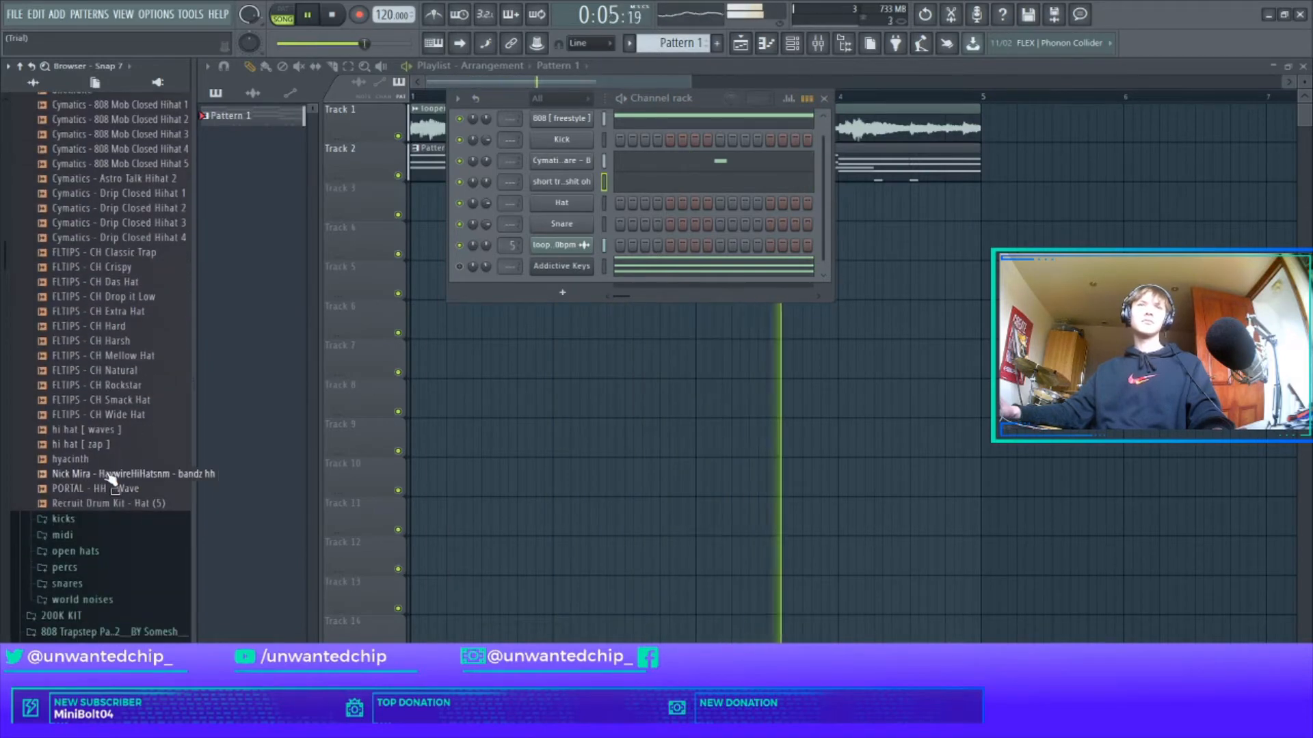
left_click_drag(103, 473, 570, 206)
right_click(570, 205)
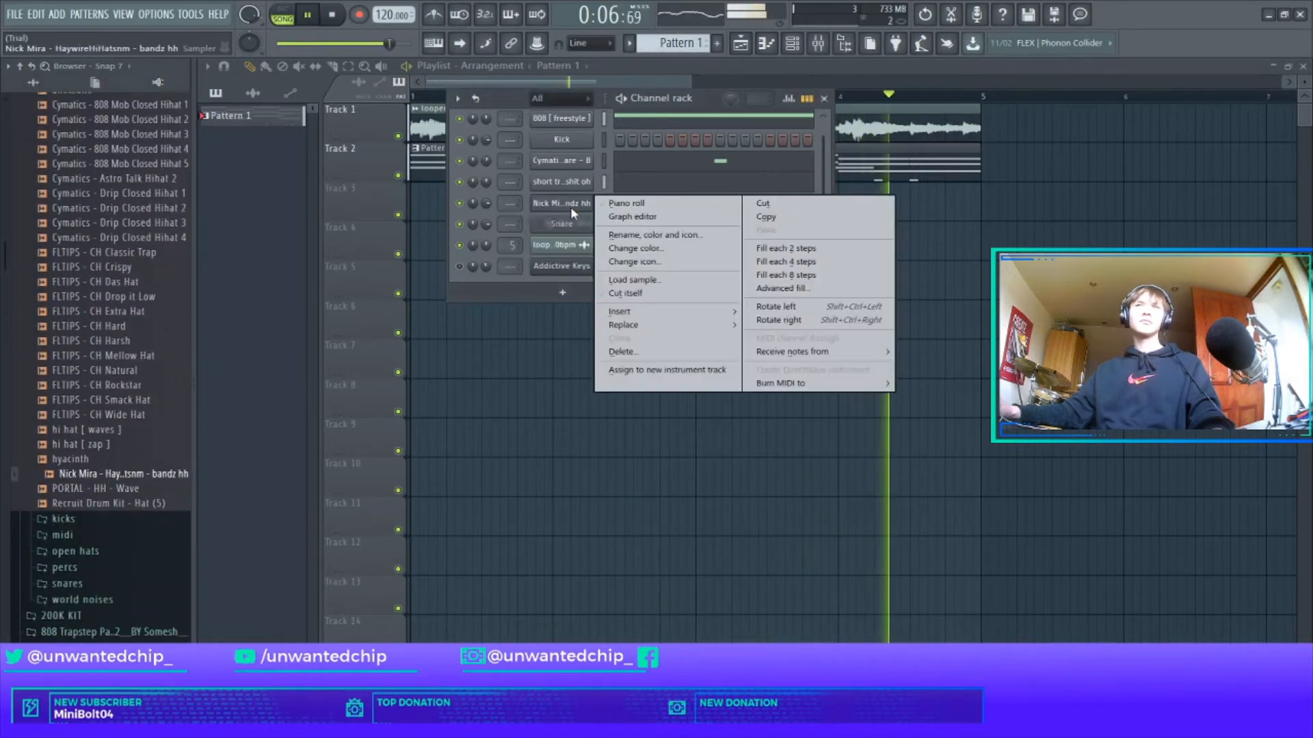
left_click(791, 247)
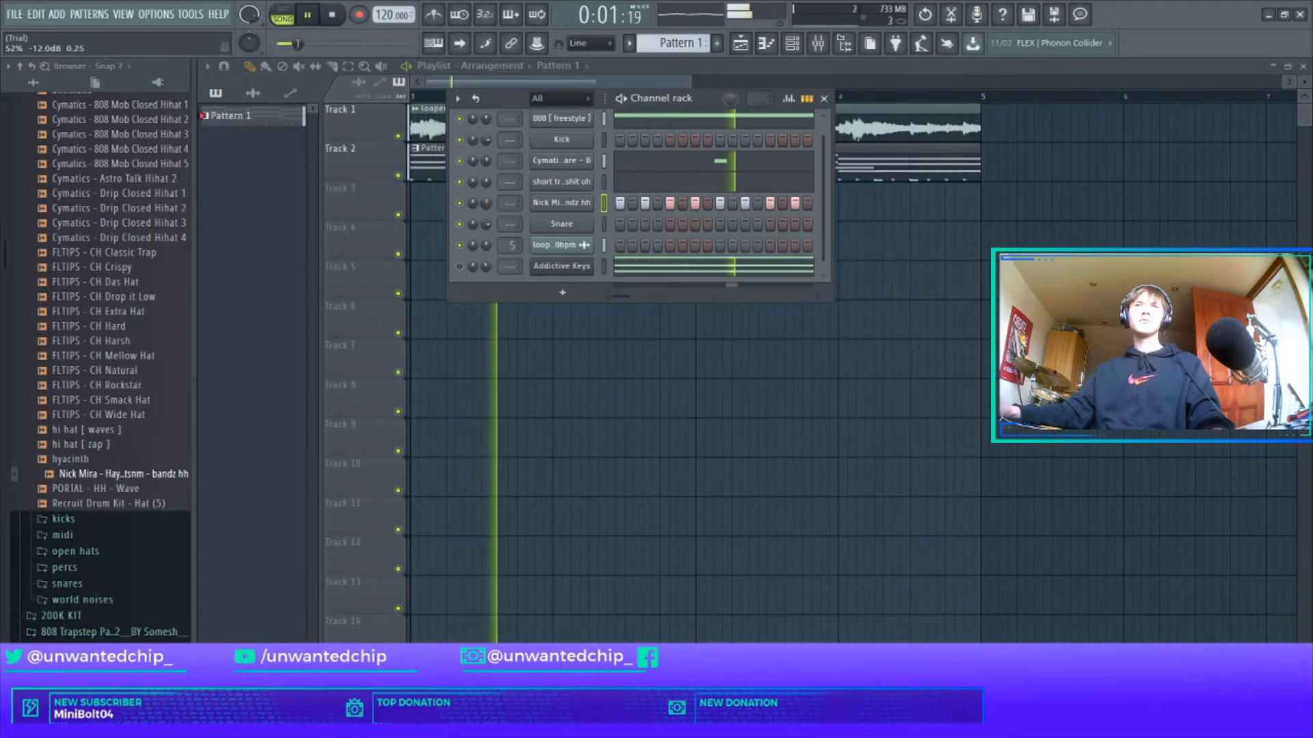
scroll(138, 304, "up", 2)
left_click(94, 166)
scroll(117, 258, "up", 2)
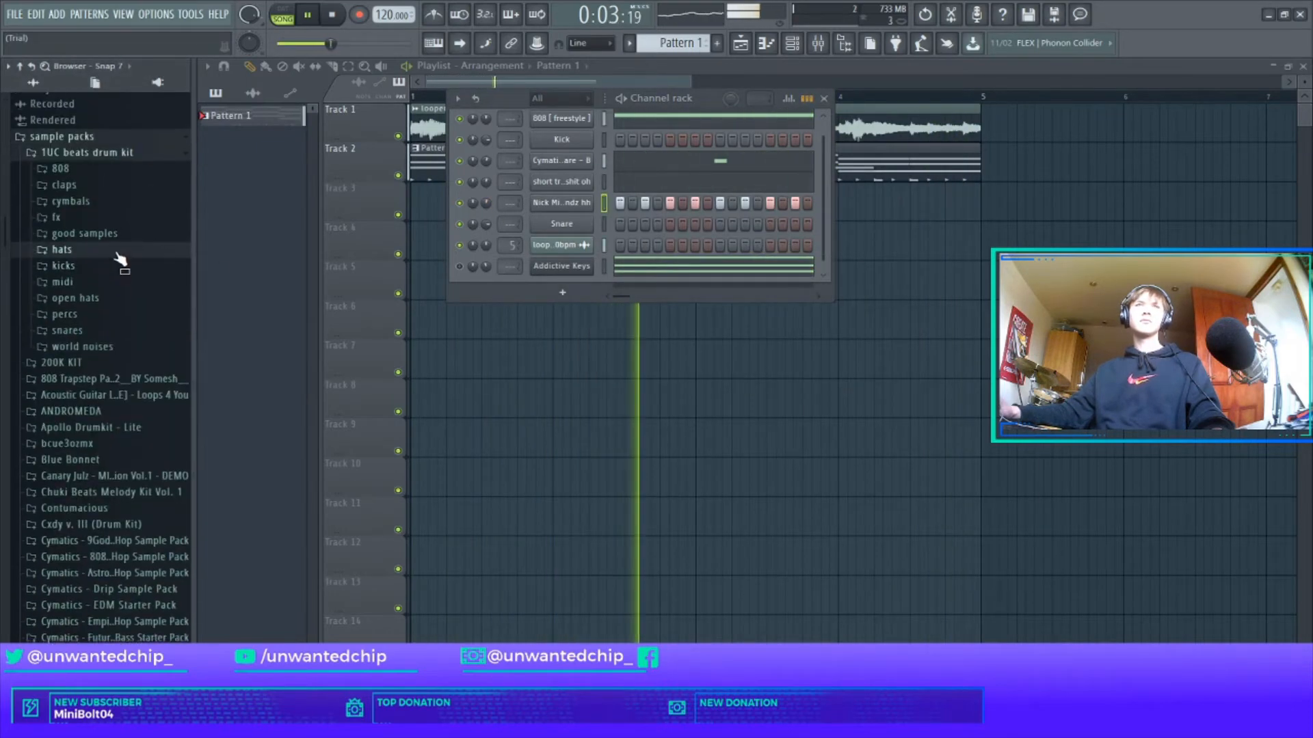
Load the sunflower kick sample onto the Kick channel and reset its panning.
left_click(65, 268)
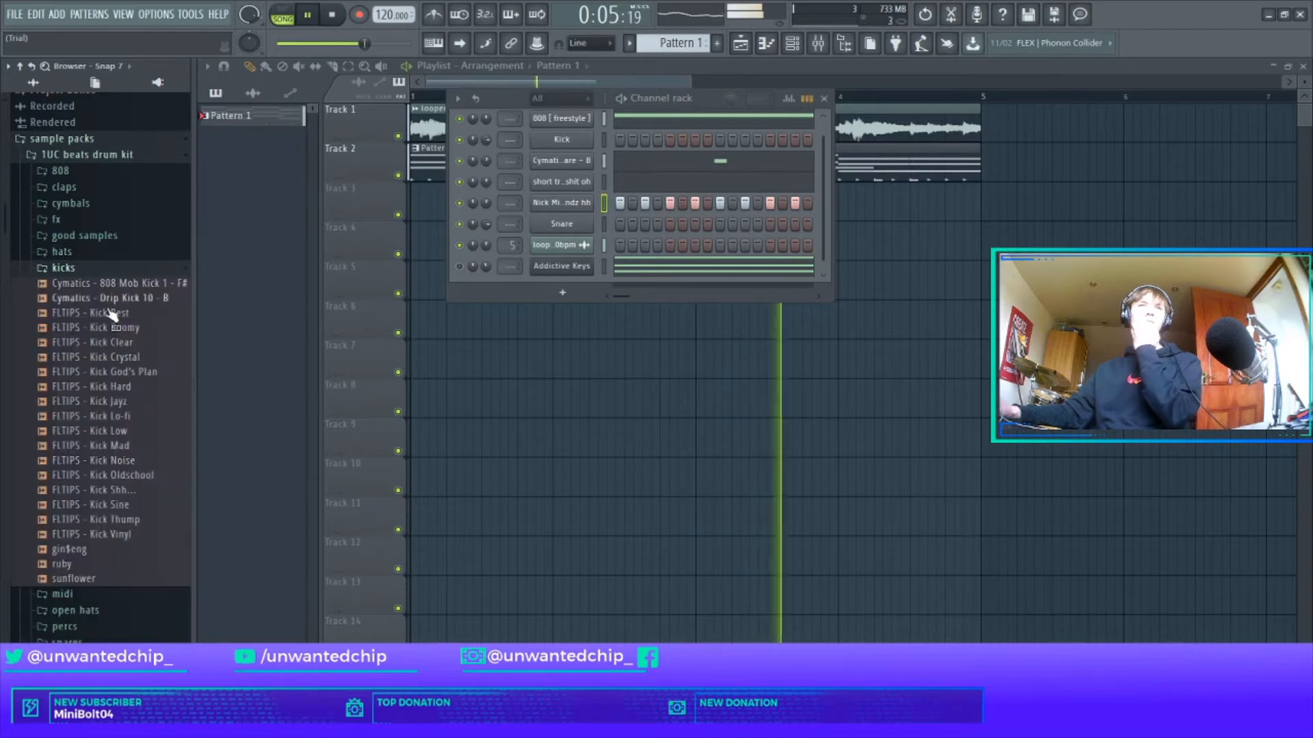
left_click_drag(89, 578, 561, 139)
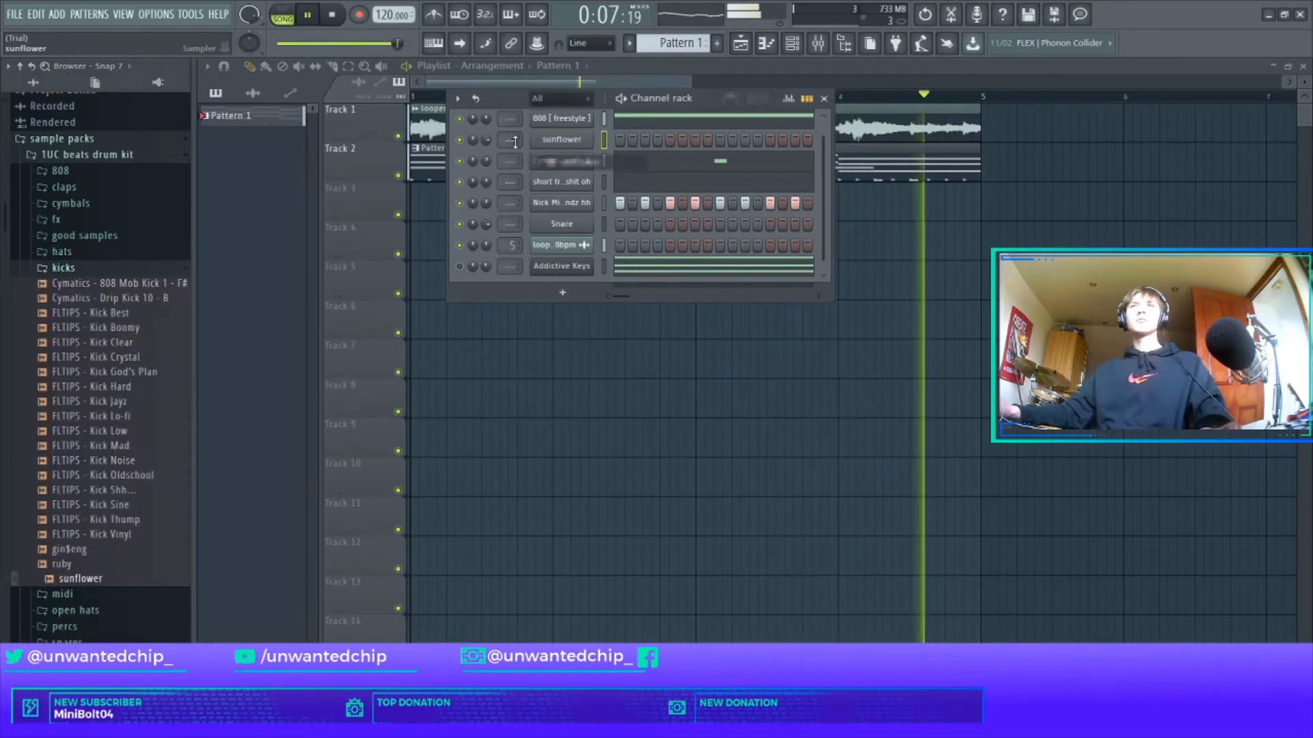
right_click(473, 141)
left_click(477, 149)
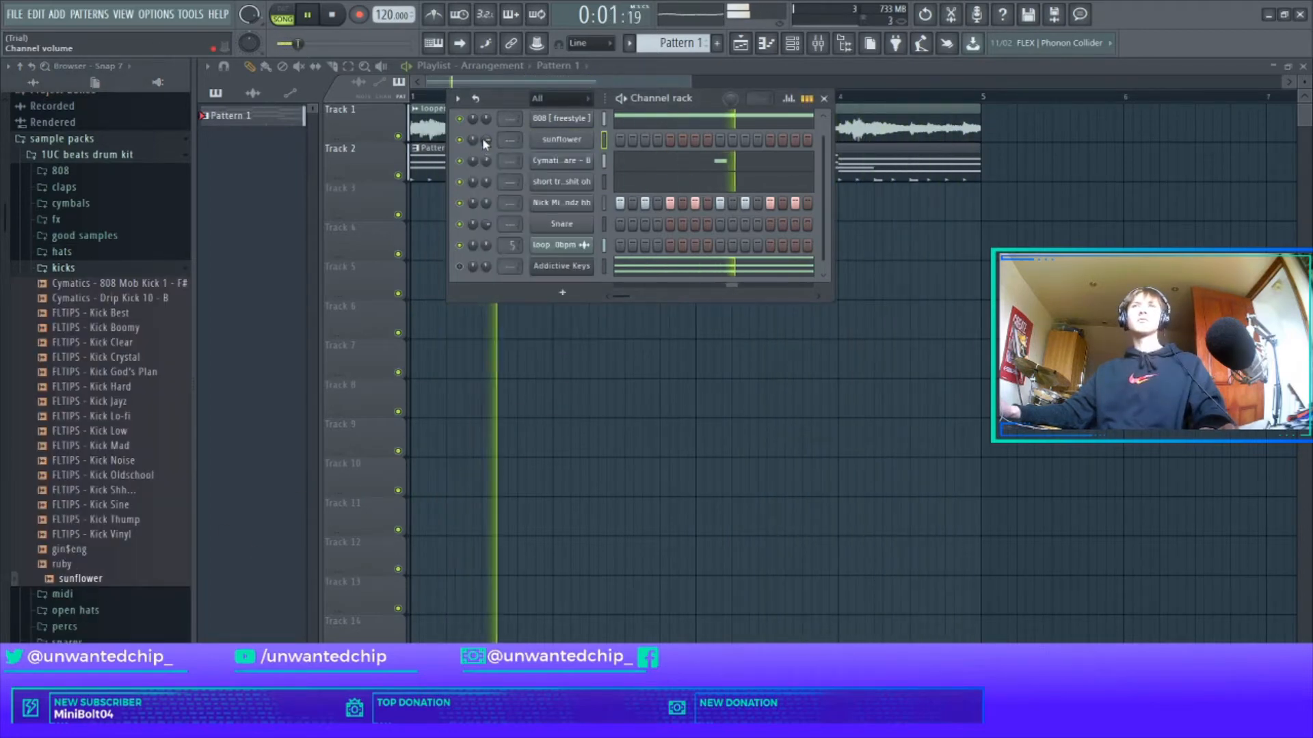
left_click(561, 139)
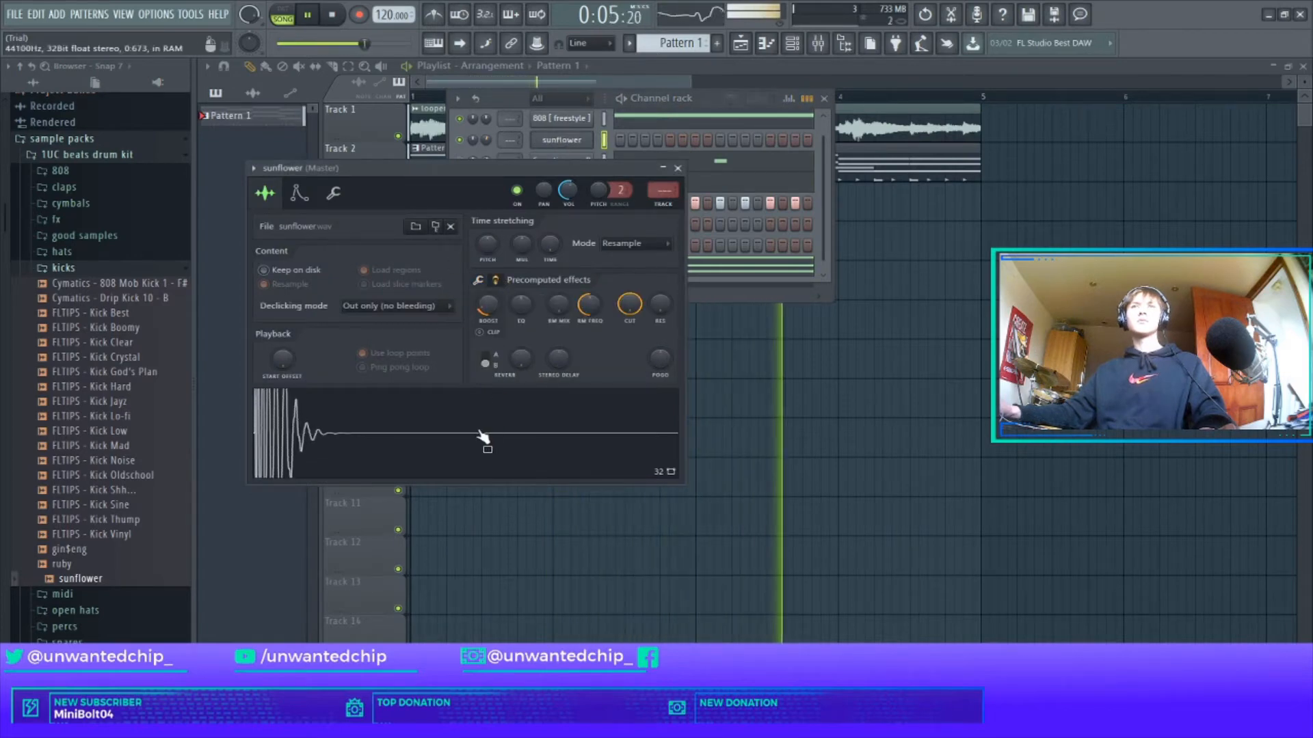
left_click(678, 168)
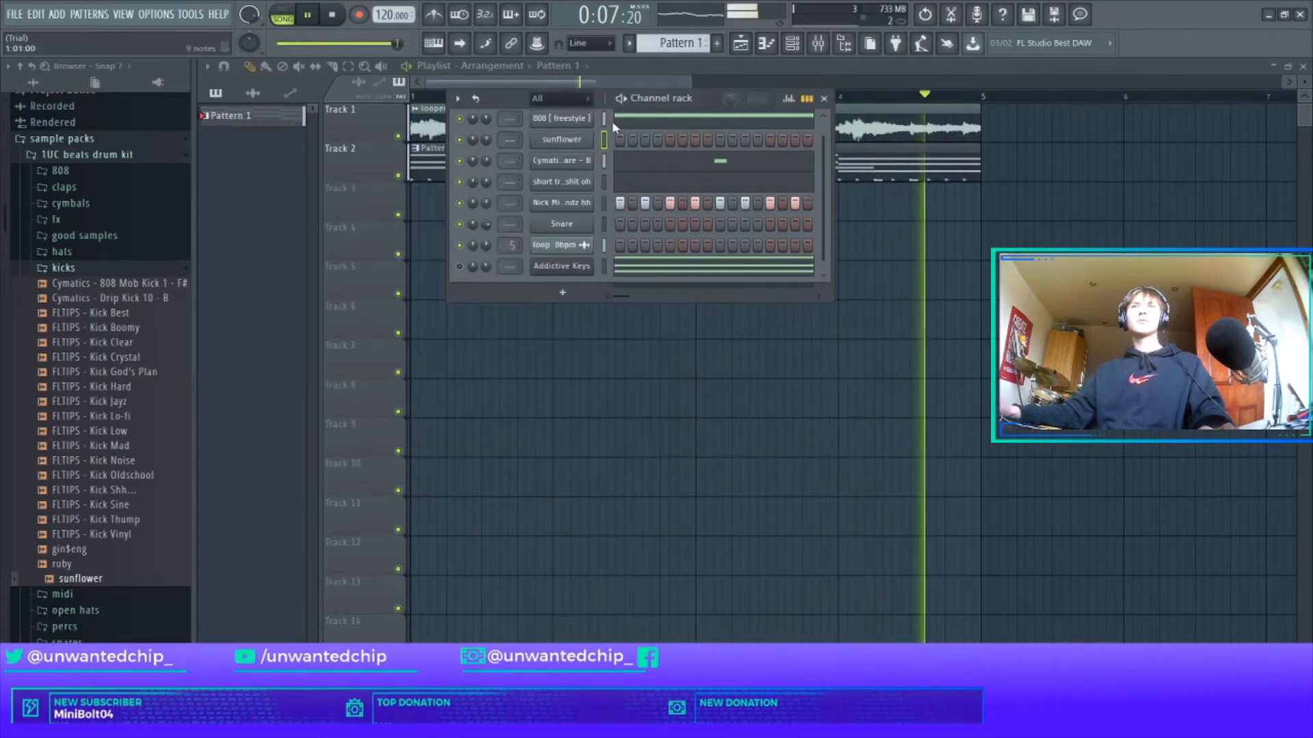
Paste the 808 notes into sunflower, limit them all to C5 and chop them into short hits.
key("ctrl+c")
left_click(603, 138)
key("ctrl+v")
key("space")
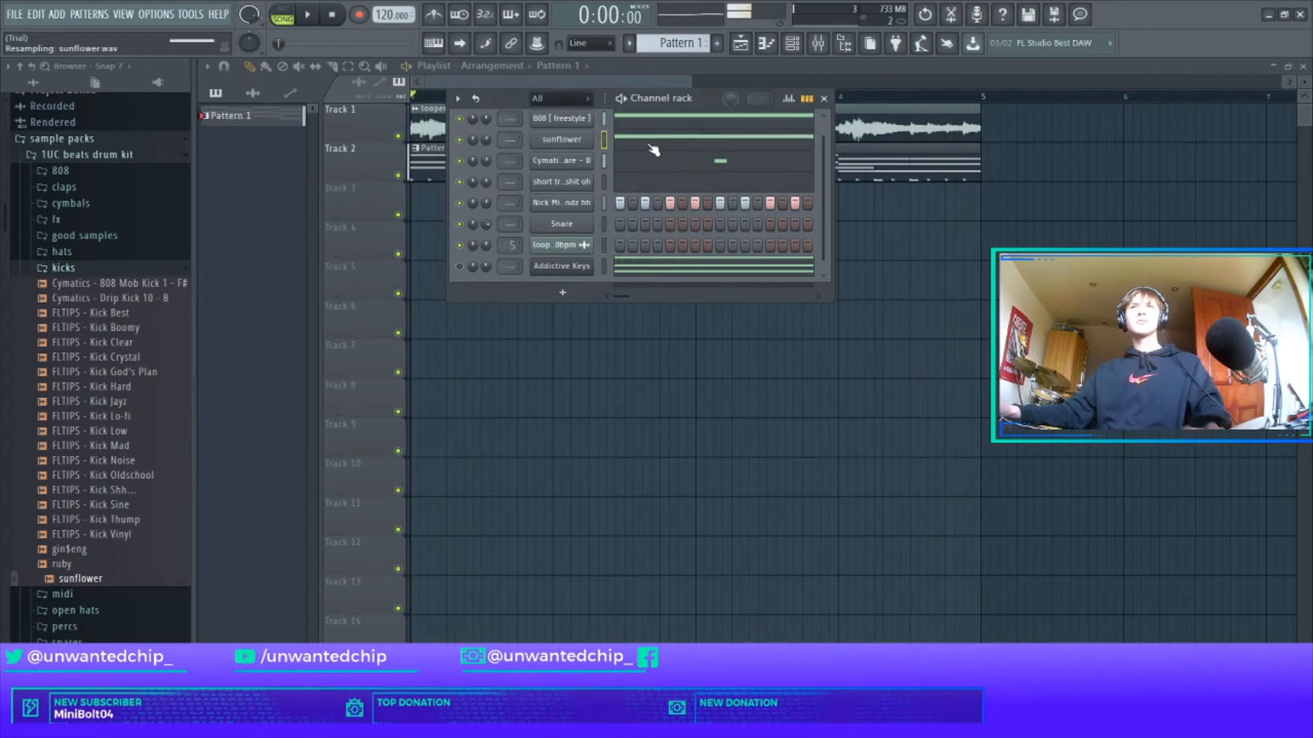
left_click(650, 142)
key("space")
key("alt+k")
key("Return")
key("shift+d")
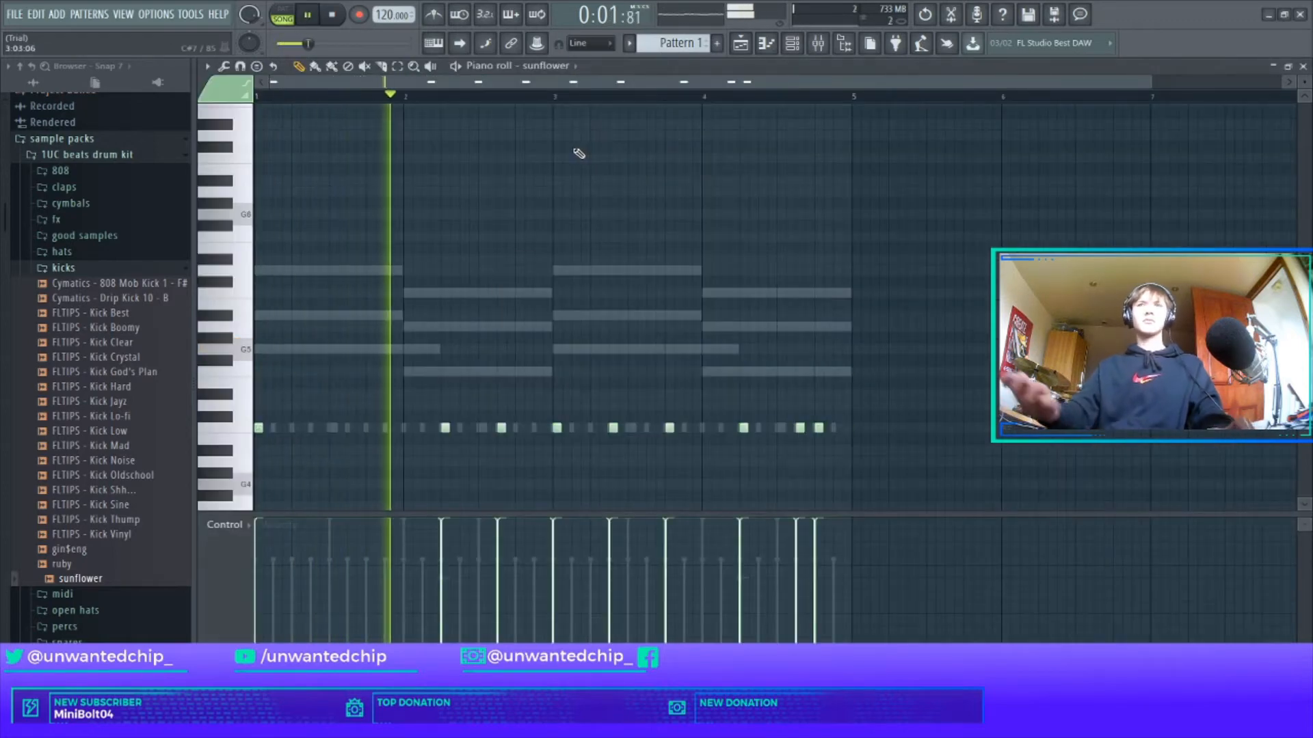
Add a short hit in bar 1, remove an extra bar 2 hit, and add a longer note late in bar 4.
left_click(351, 429)
key("shift+d")
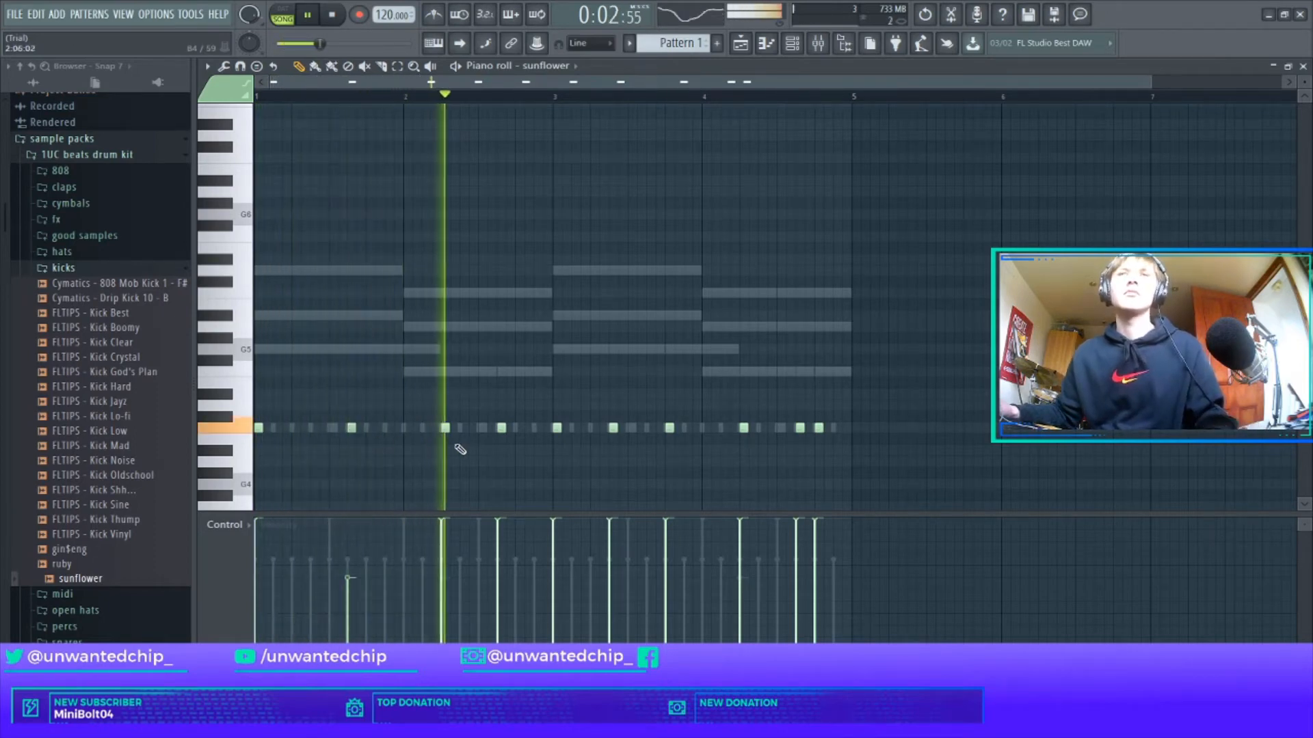
left_click(472, 431)
key("shift+d")
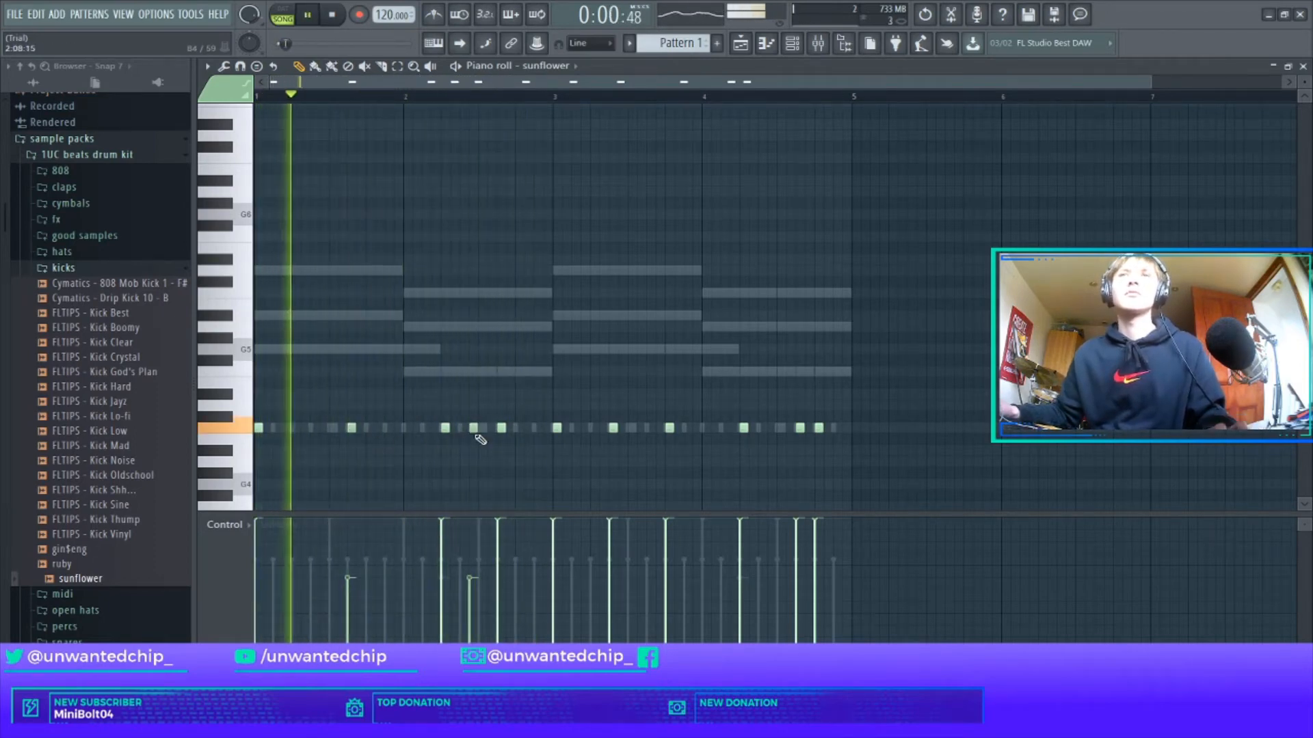
key("e")
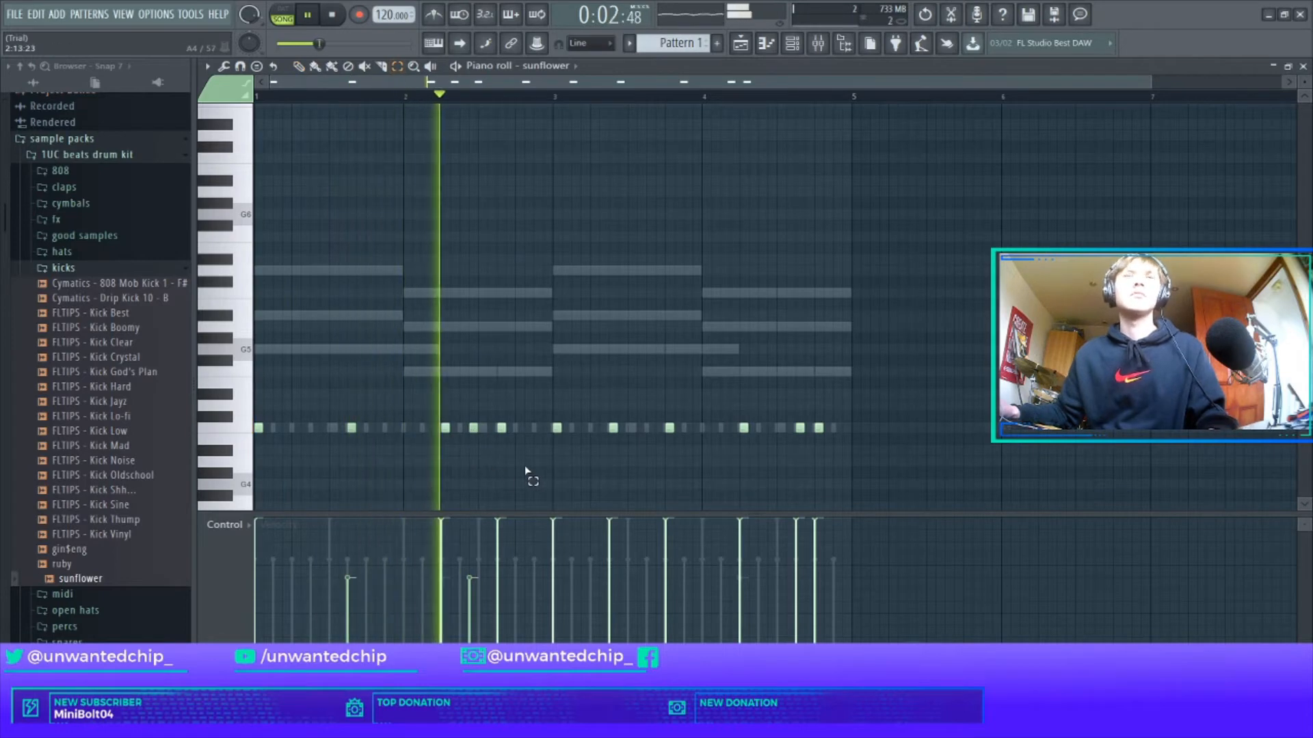
key("p")
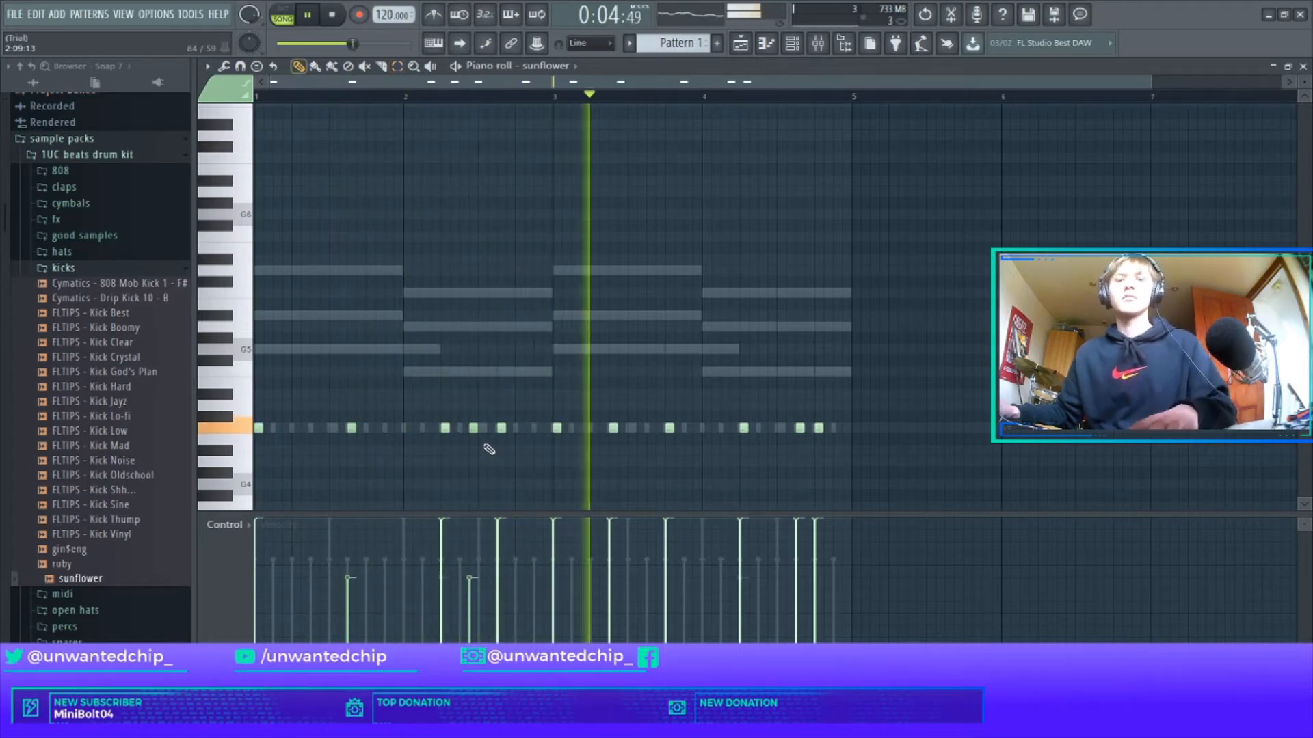
right_click(473, 428)
key("ctrl+a")
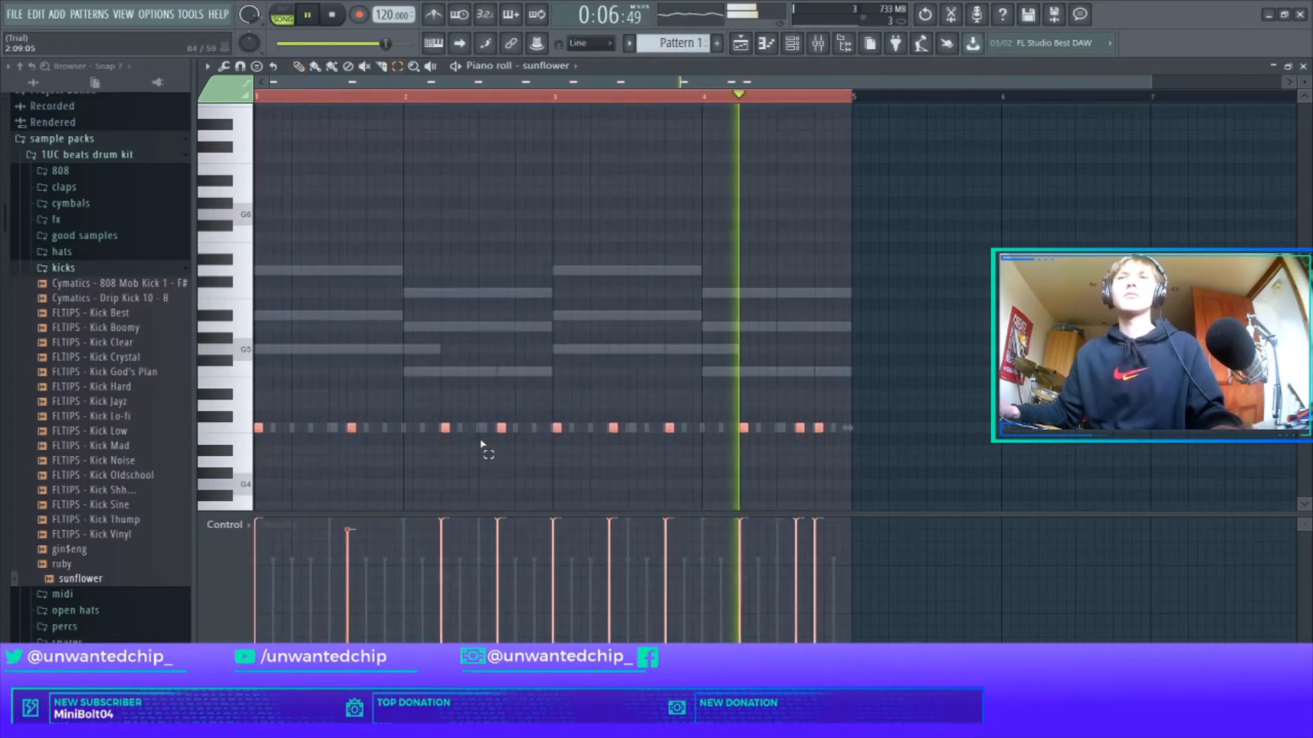
left_click(486, 442, "ctrl")
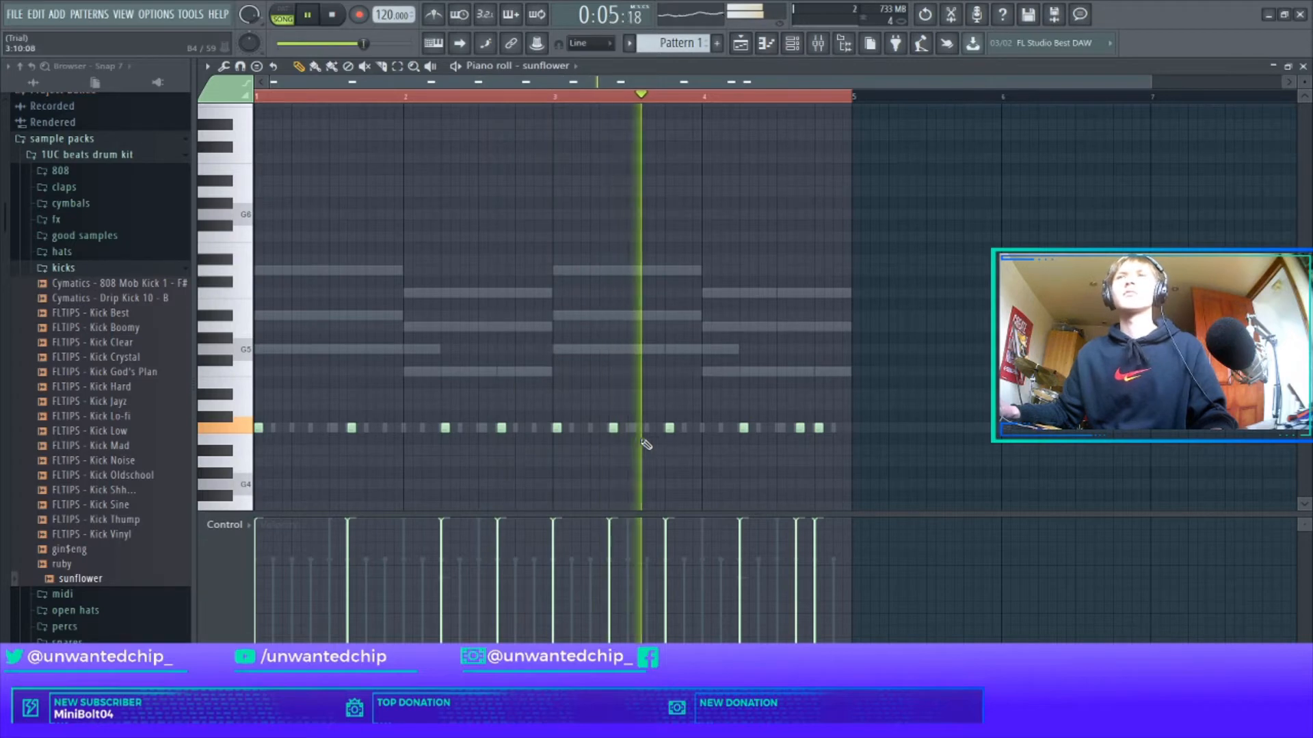
left_click(770, 429)
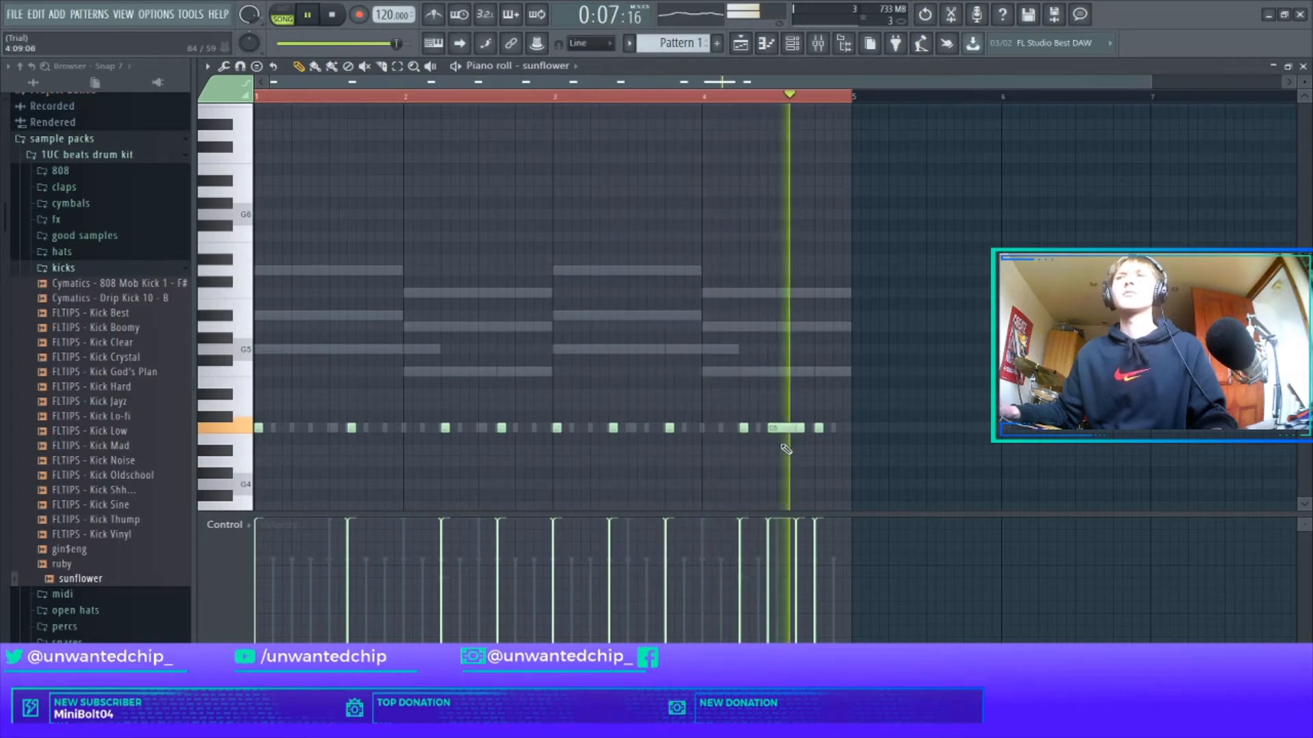
key("F7")
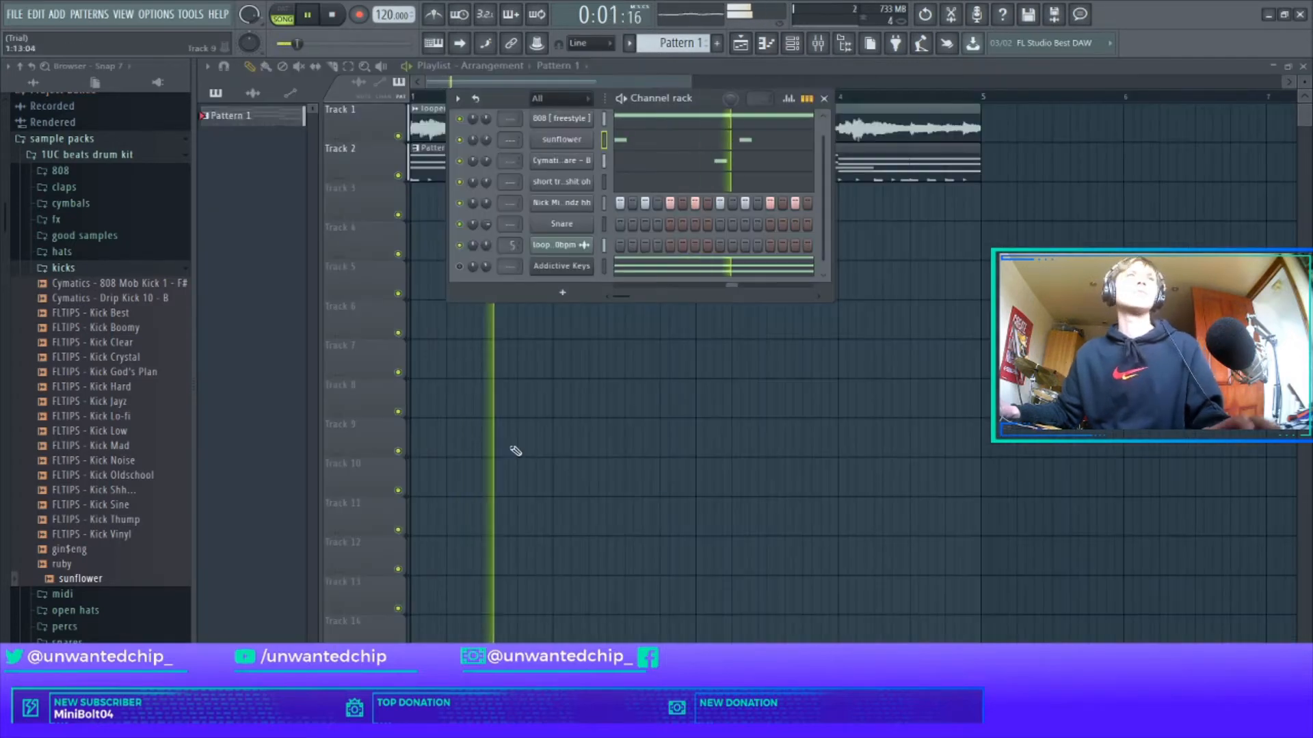
Browse the snares folder, previewing PORTAL - SNARE - Pipe, then open the percs folder.
left_click(116, 268)
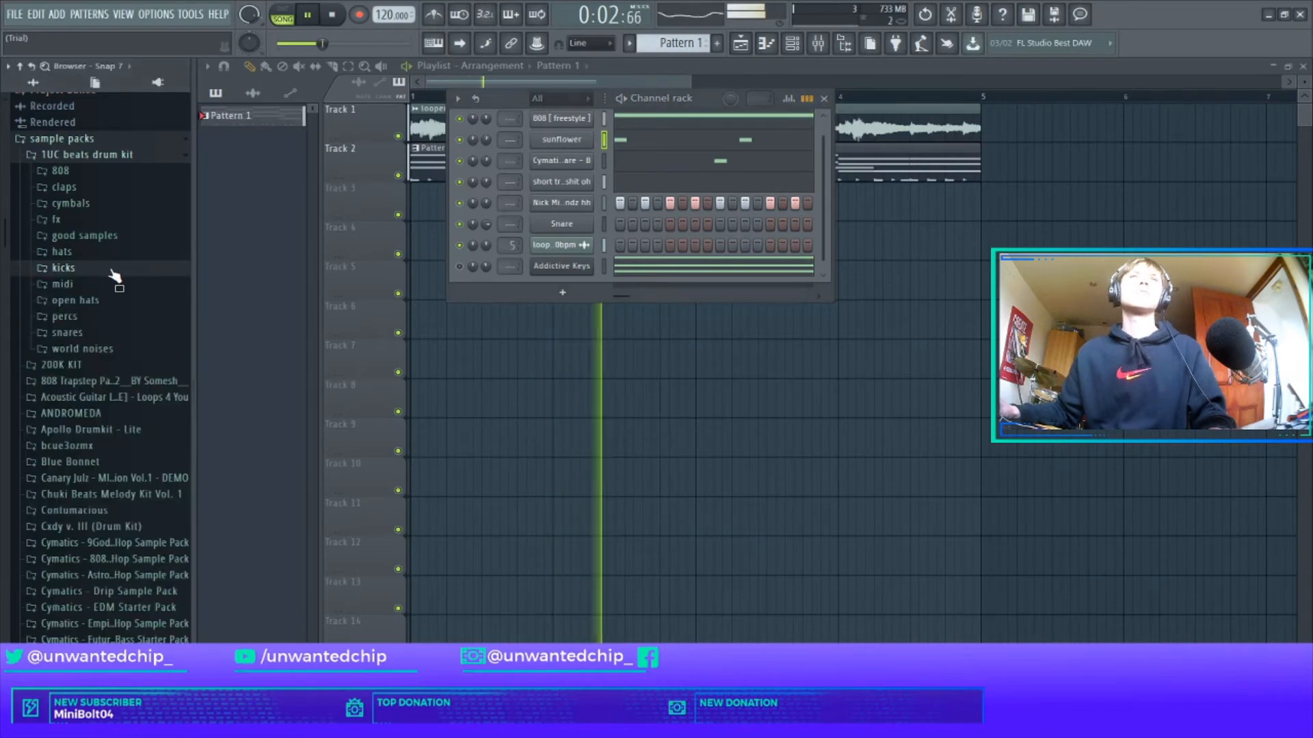
left_click(103, 333)
scroll(137, 499, "down", 4)
left_click(152, 511)
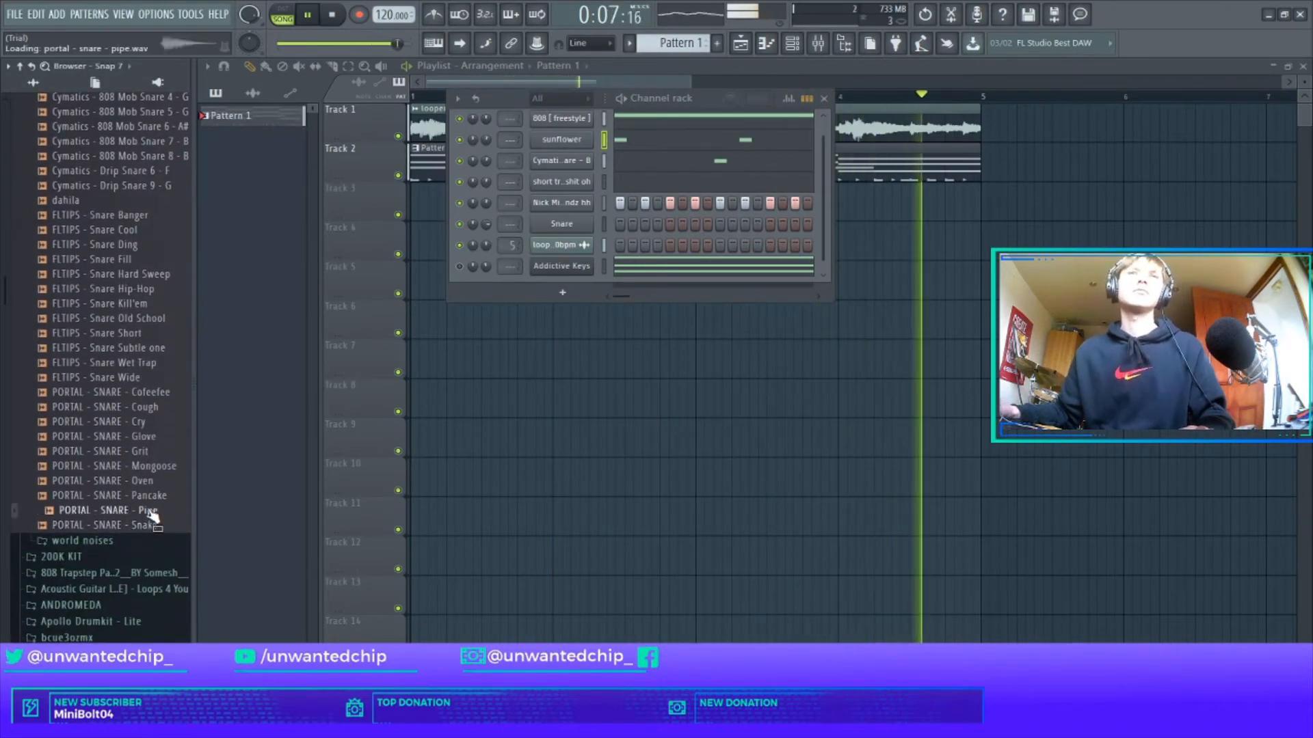
scroll(109, 342, "up", 5)
left_click(80, 156)
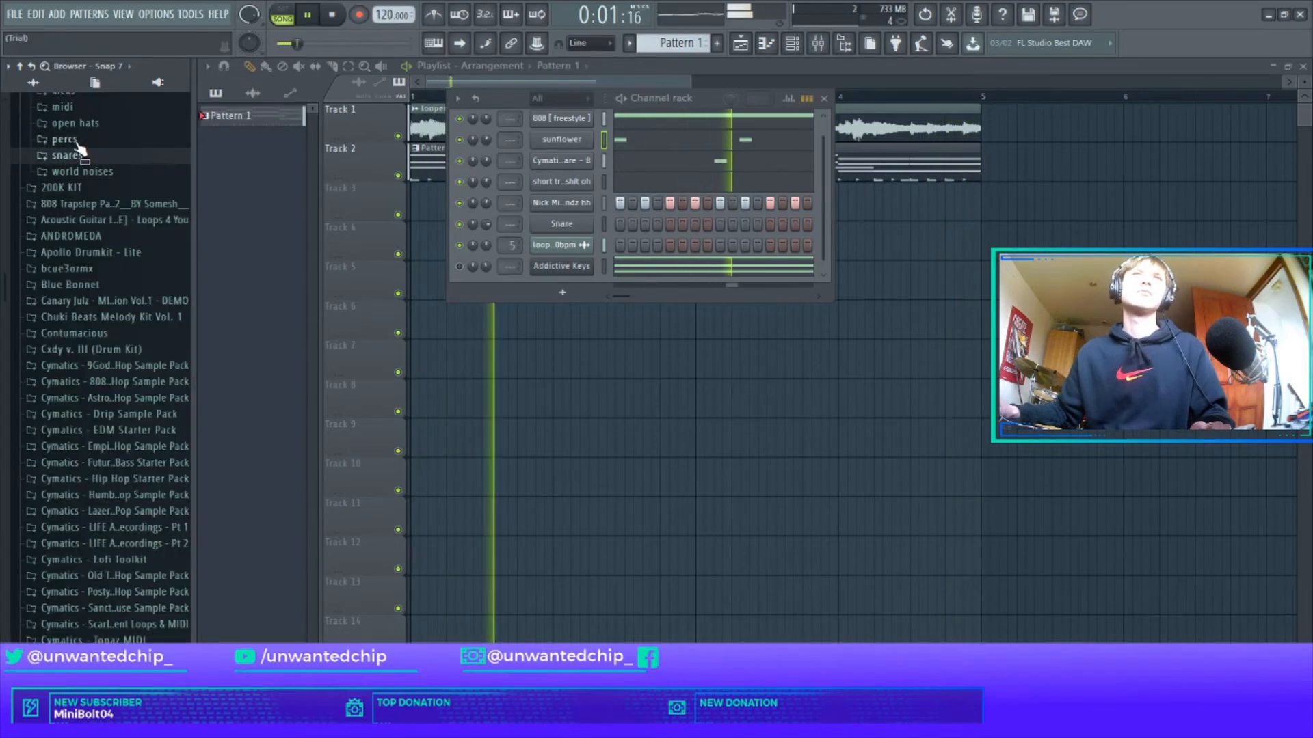
left_click(77, 140)
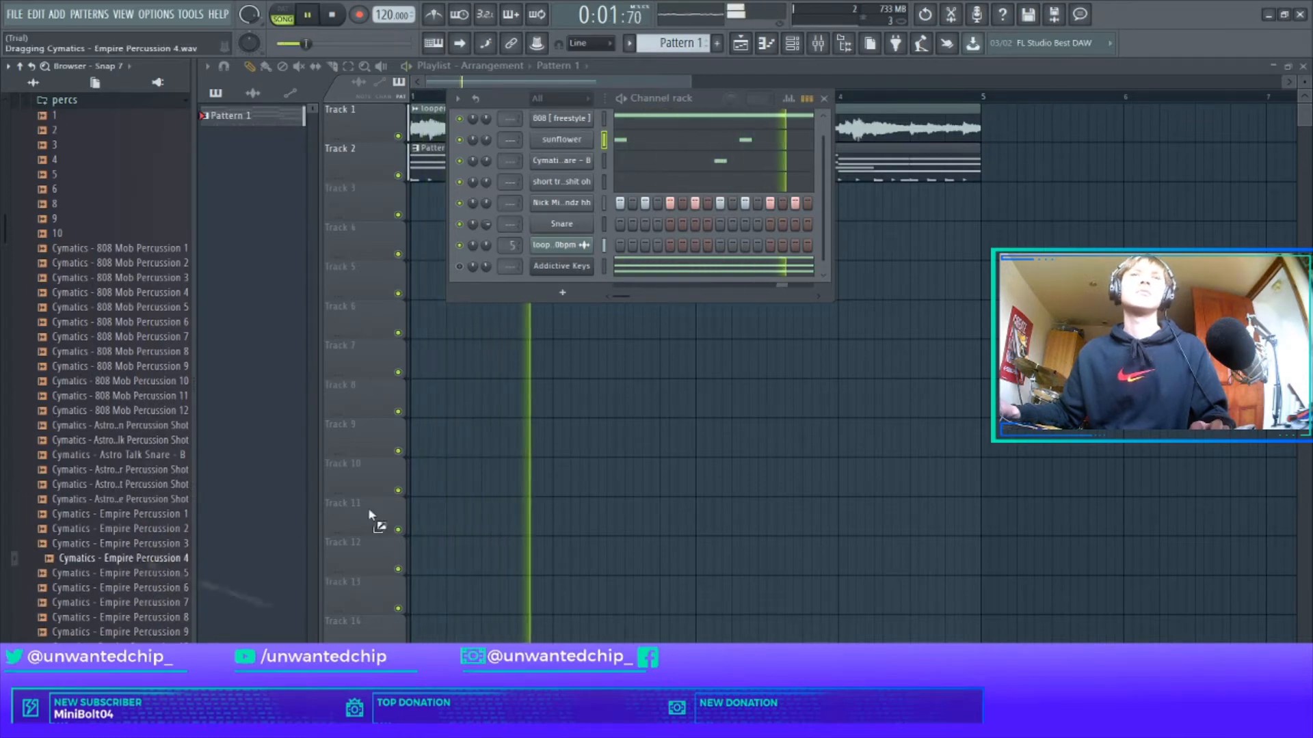
Replace the Snare channel with Cymatics - Empire Percussion 4 and delete its existing bar 1 hit.
left_click_drag(369, 515, 516, 223)
right_click(562, 225)
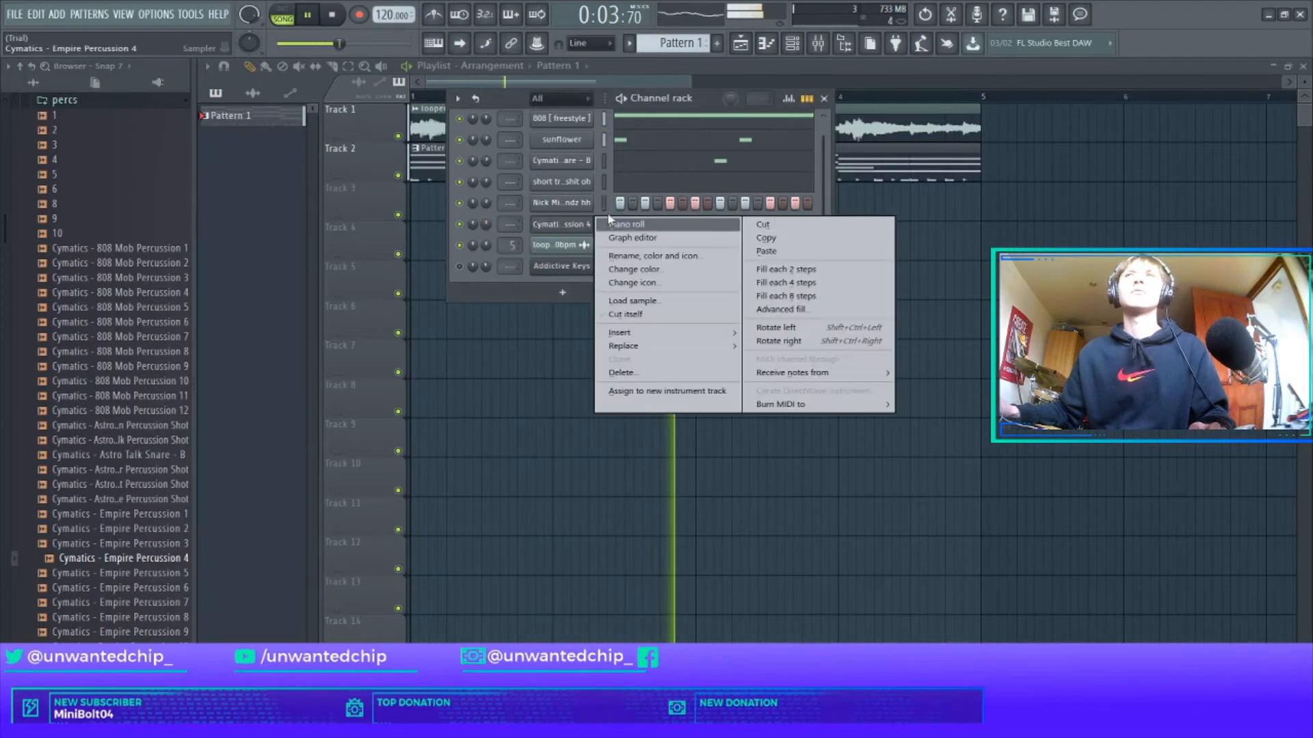
key("space")
key("space")
right_click(560, 228)
left_click(626, 225)
key("space")
key("space")
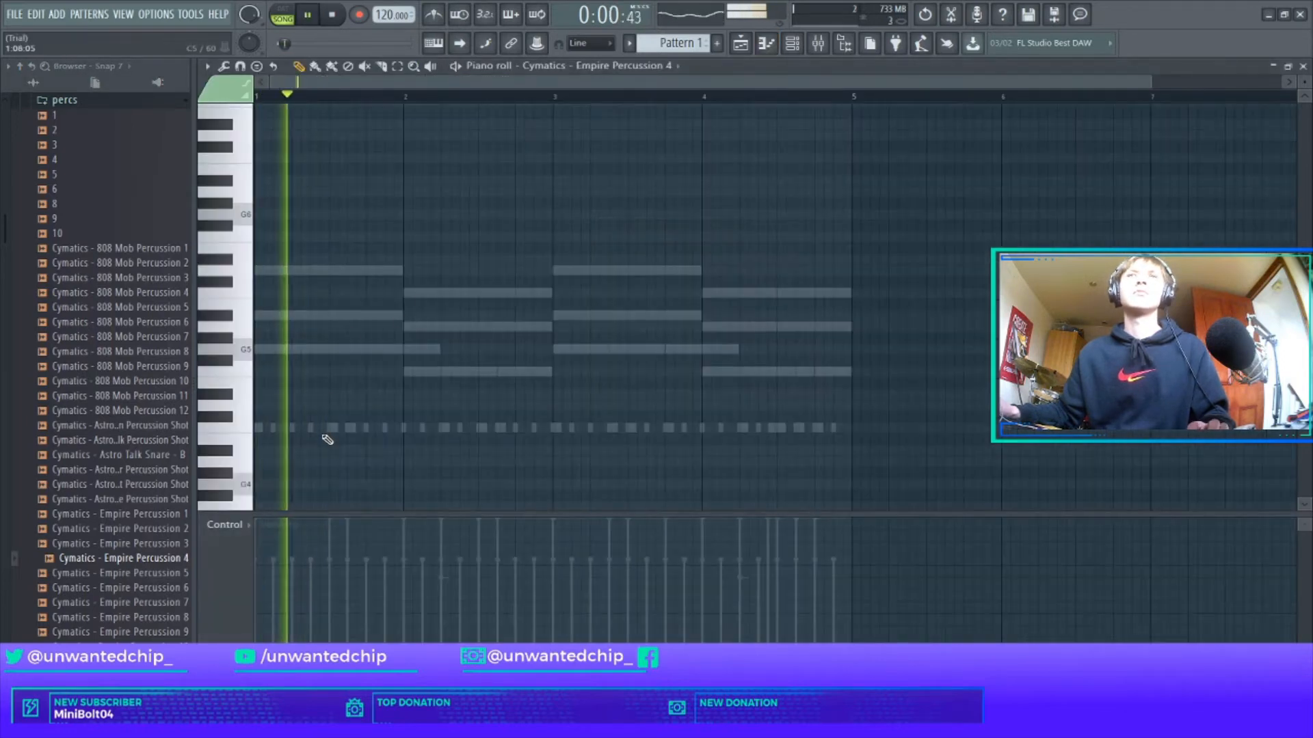
right_click(390, 429)
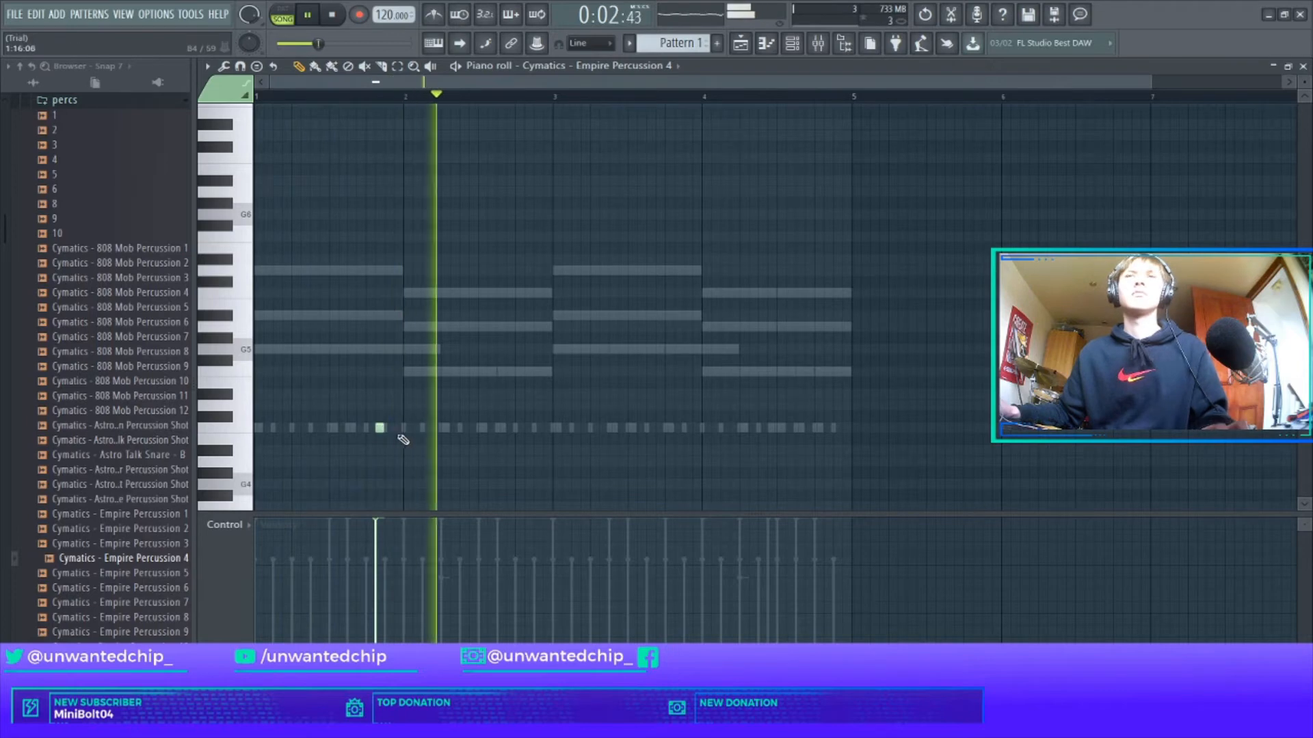
key("space")
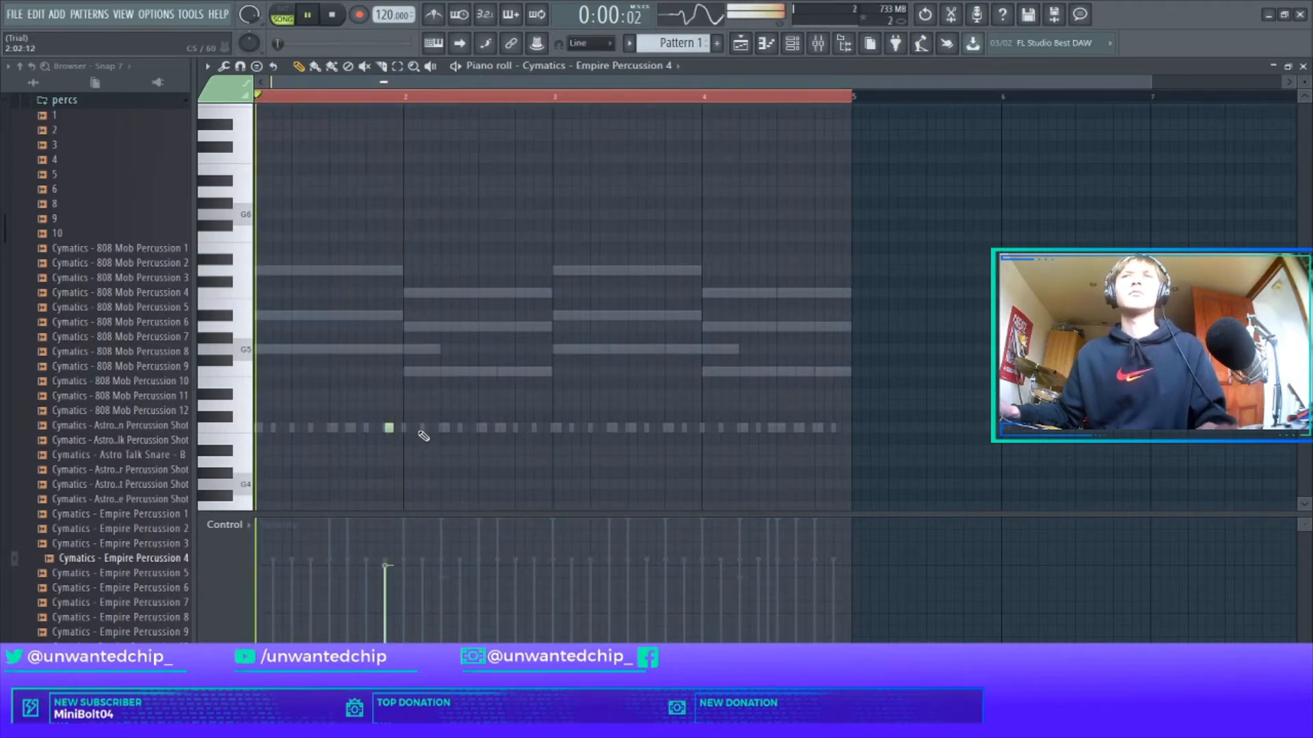
Place percussion hits in bar 1 and duplicate bars 1–2 so they repeat in bar 3.
left_click(419, 429)
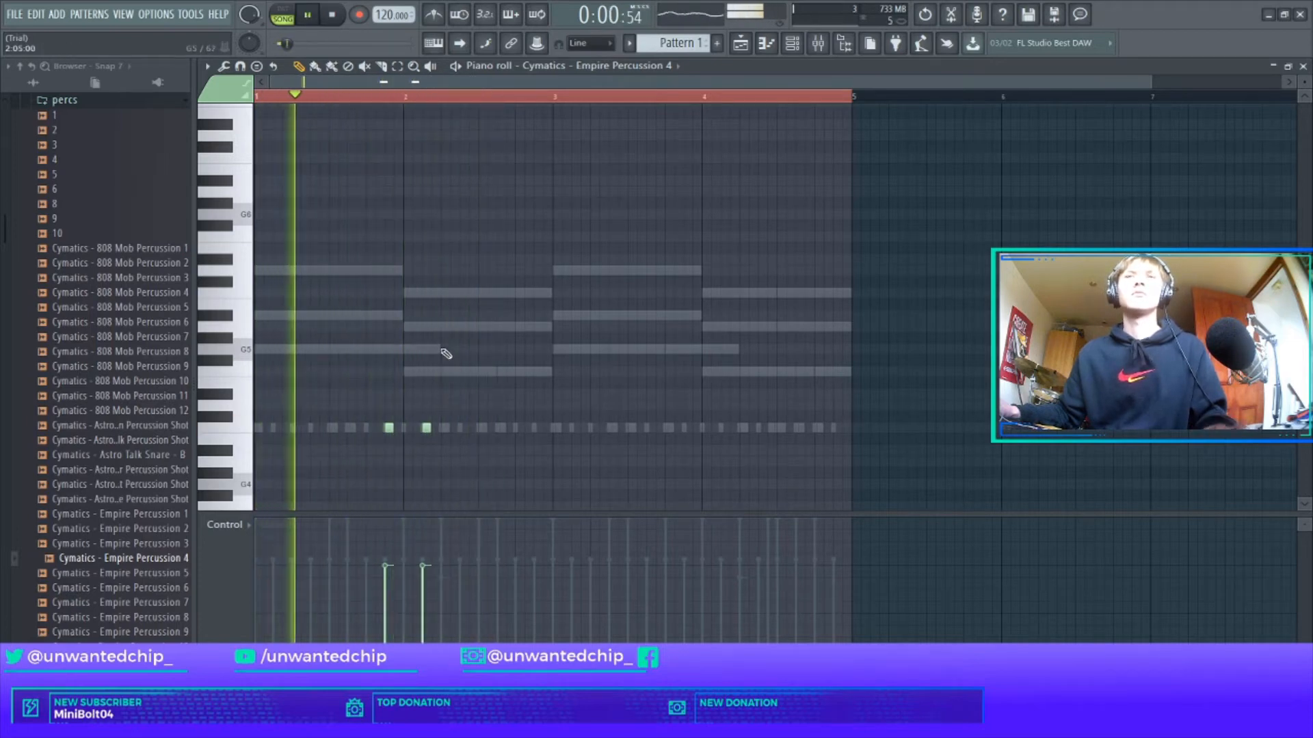
left_click(342, 428)
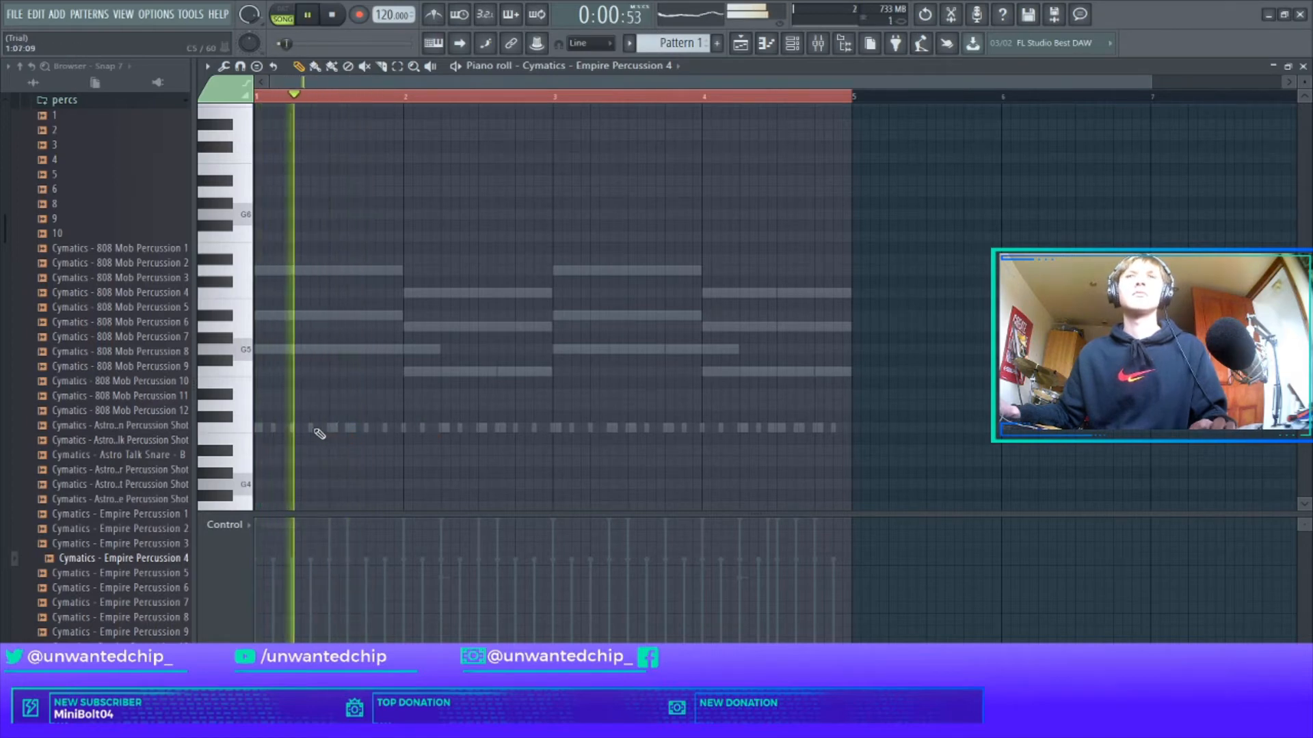
left_click(326, 434)
key("space")
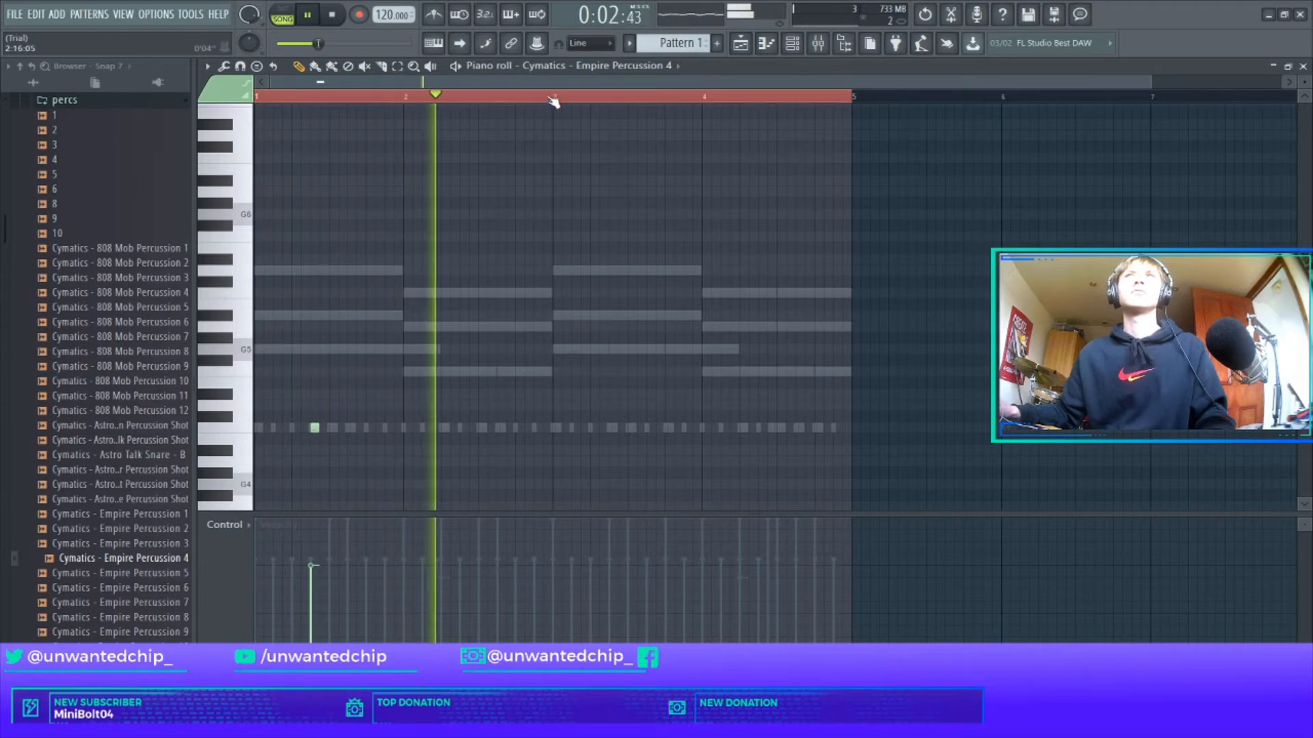
left_click_drag(557, 101, 335, 103)
key("ctrl+b")
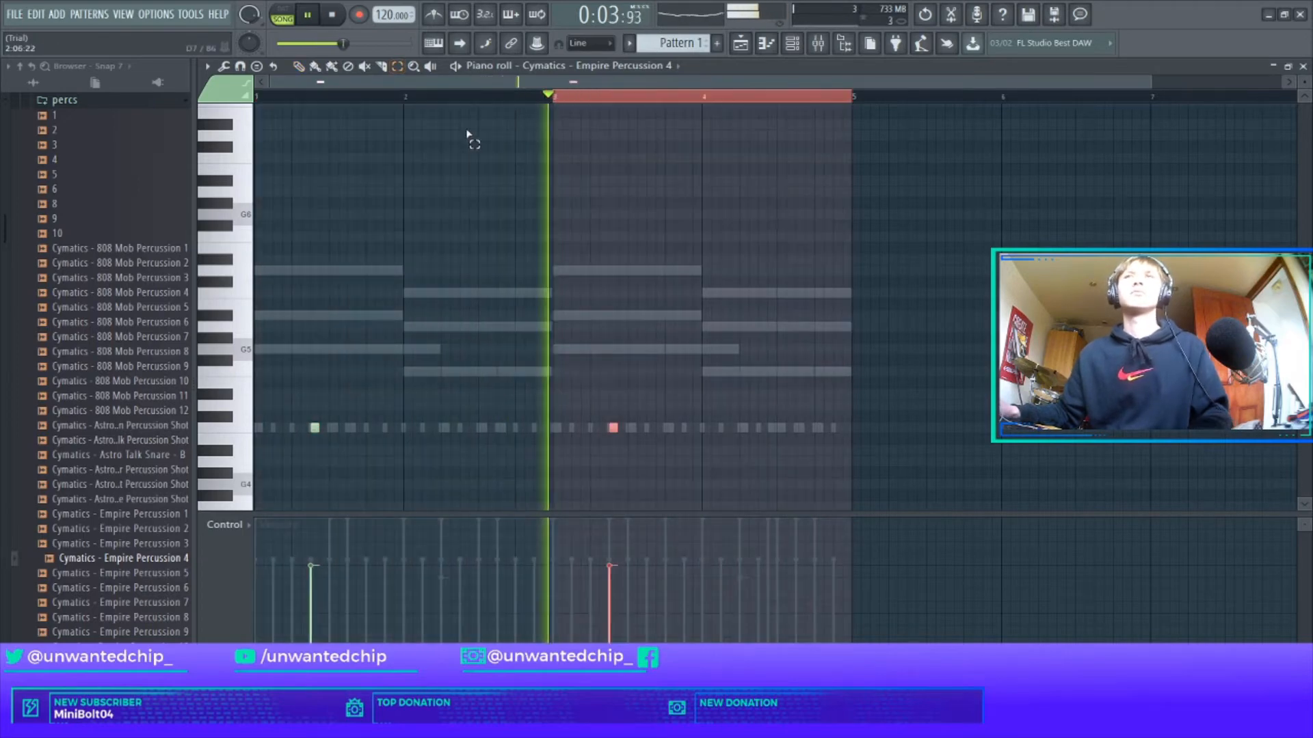
left_click(599, 101, "ctrl")
key("Escape")
scroll(186, 273, "up", 2)
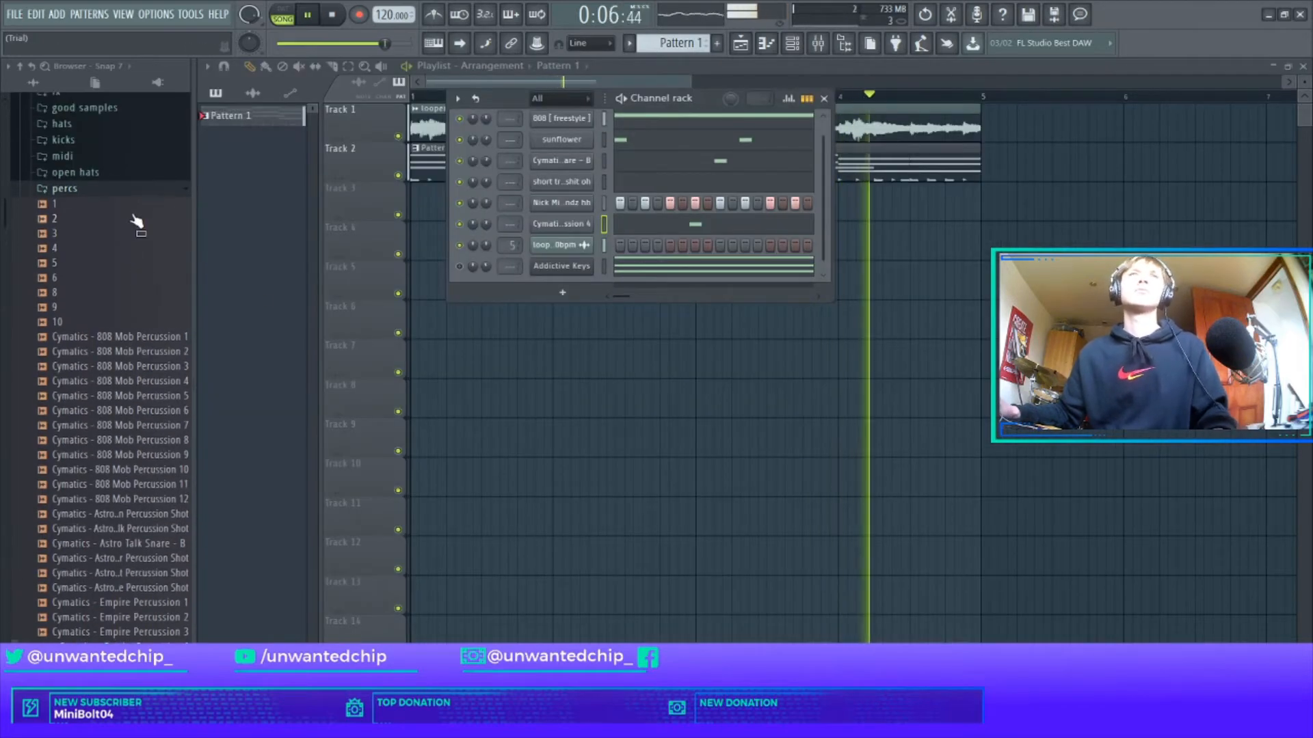
Add FLTIPS - Crash China from the cymbals folder as a new channel.
left_click(163, 191)
scroll(144, 253, "up", 3)
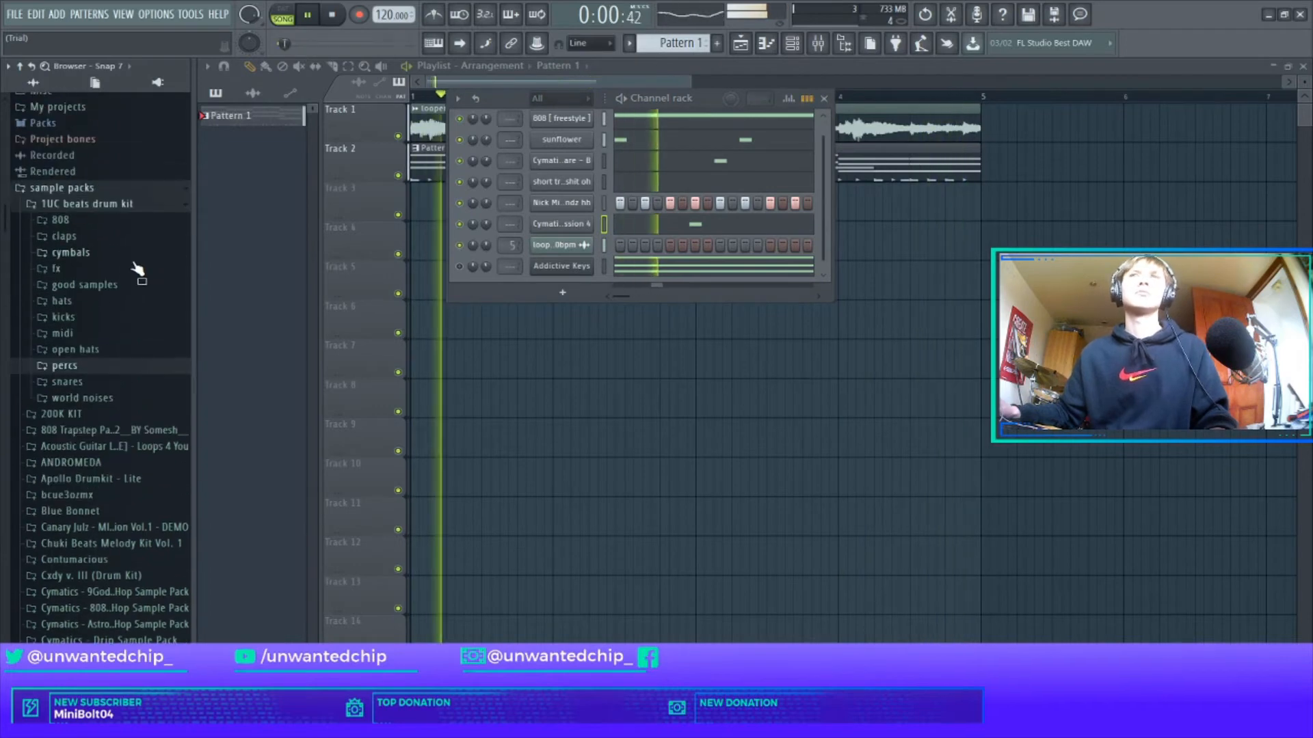
left_click(86, 256)
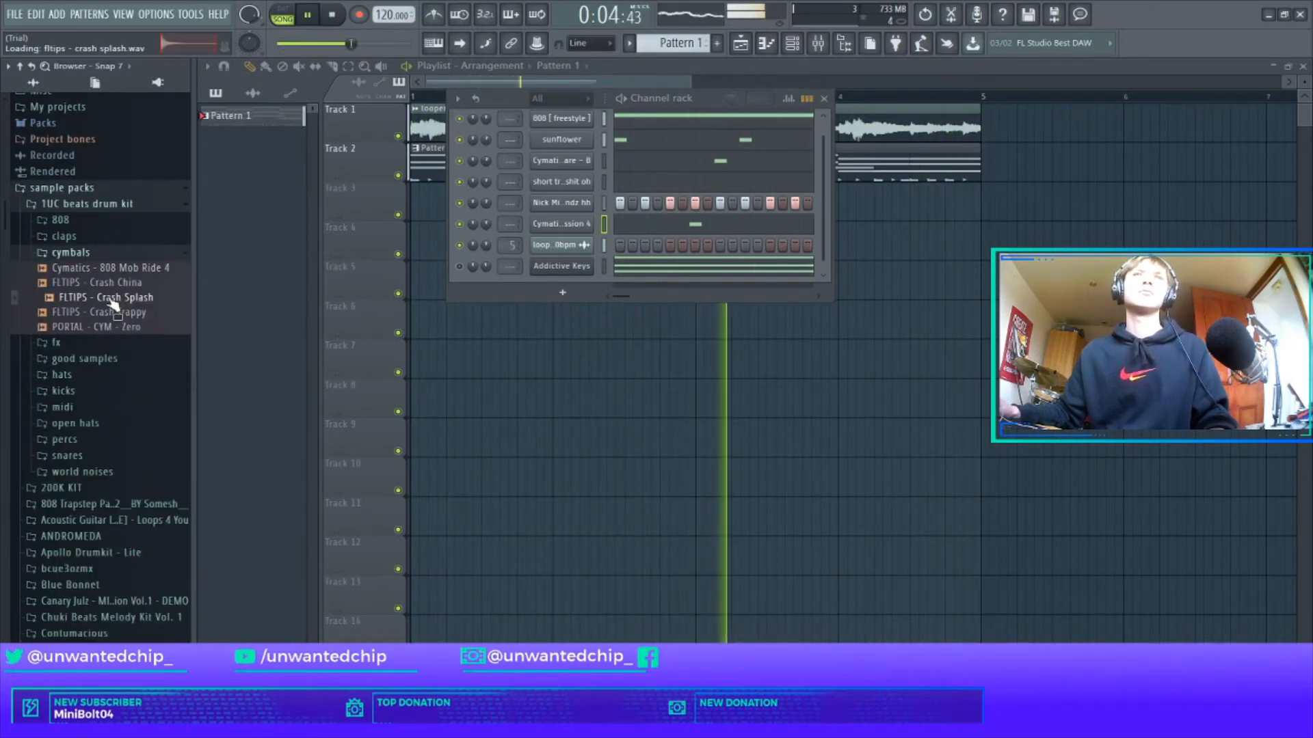
left_click_drag(221, 277, 595, 271)
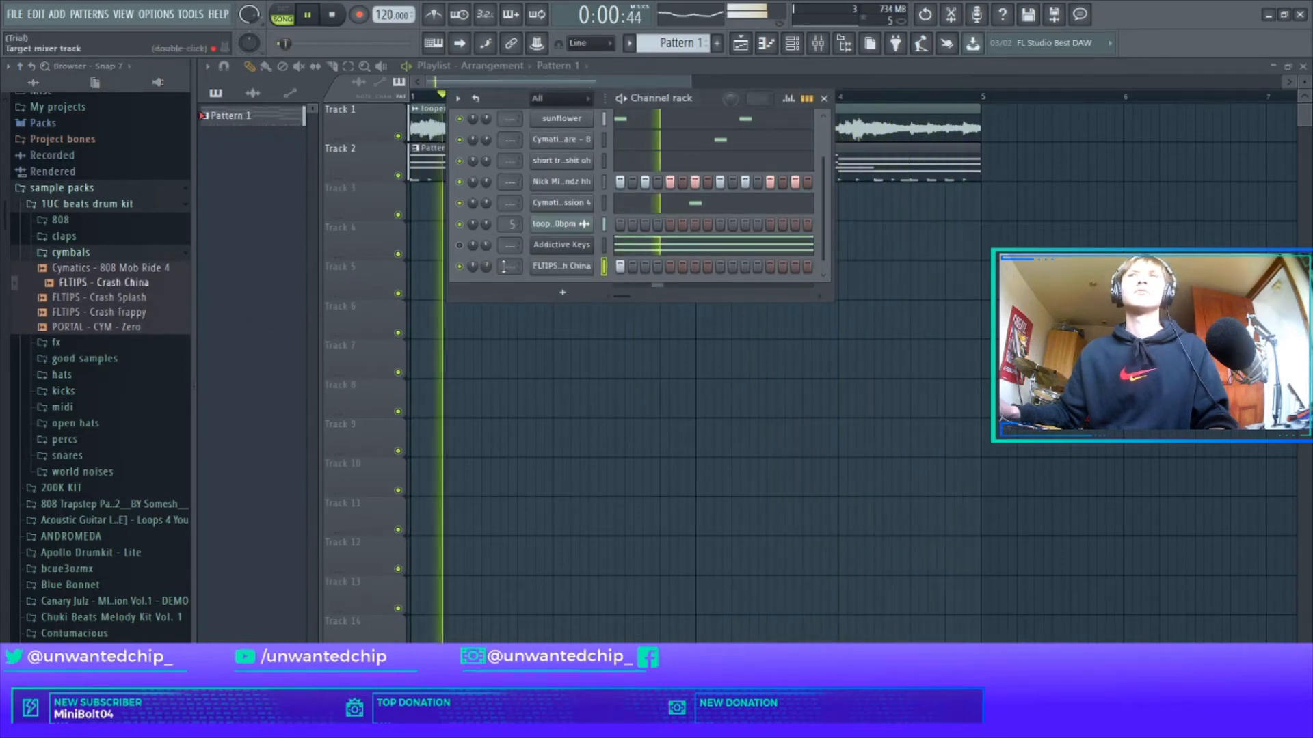
left_click(548, 266)
left_click(636, 131)
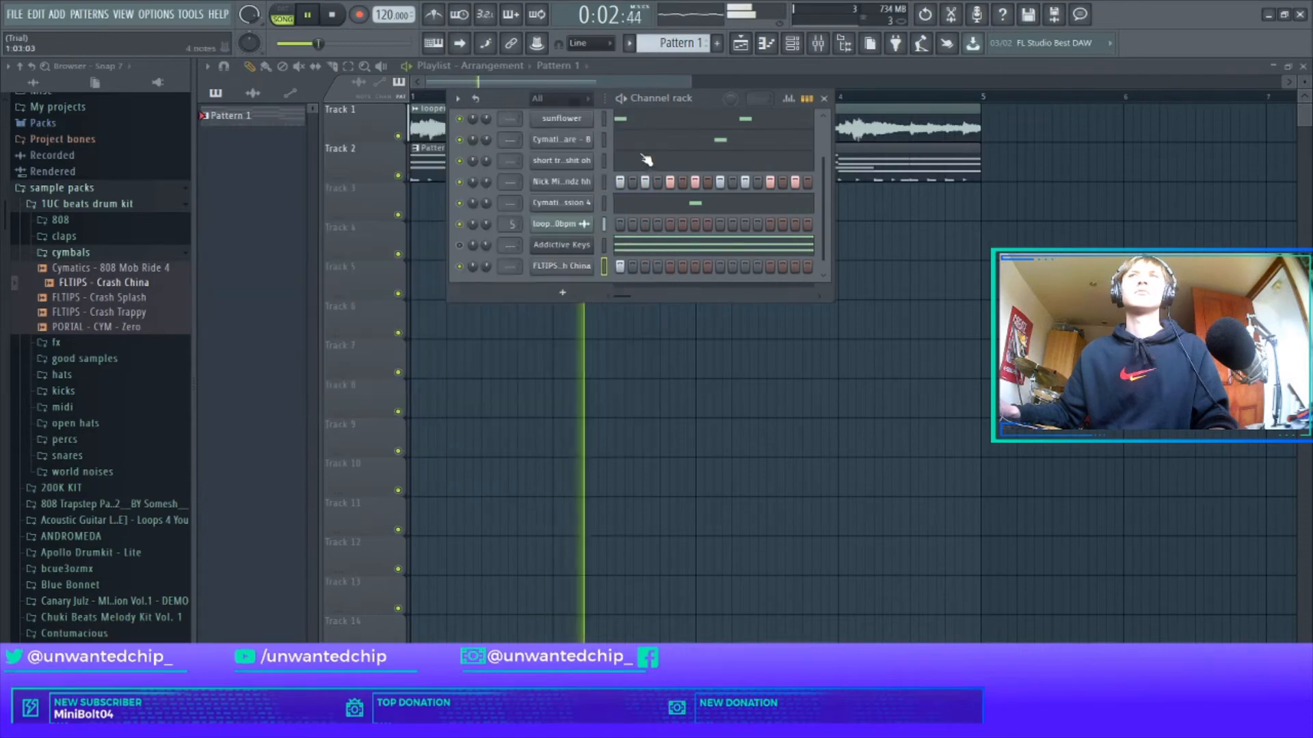
Give Crash China a hit at the start of bar 1, then drag Kure HiHat Midi (2) onto the hi-hat channel.
right_click(562, 268)
left_click(610, 270)
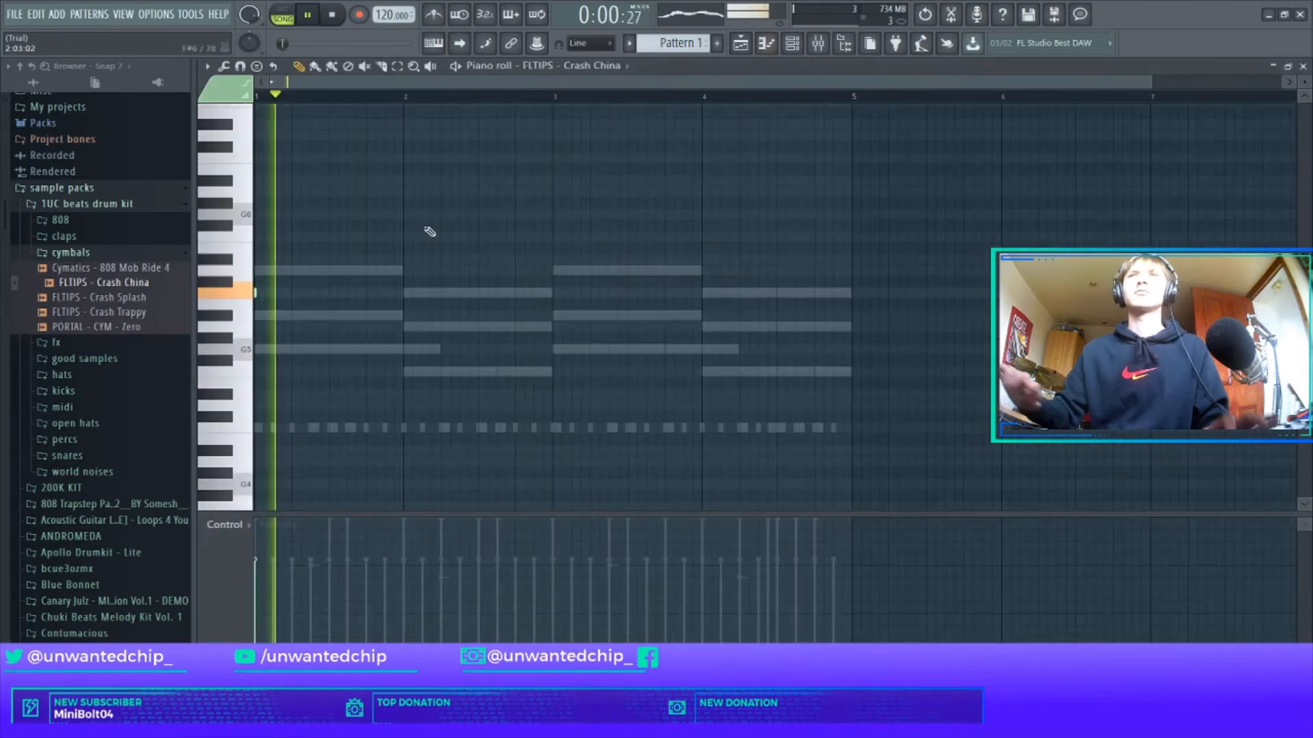
key("F7")
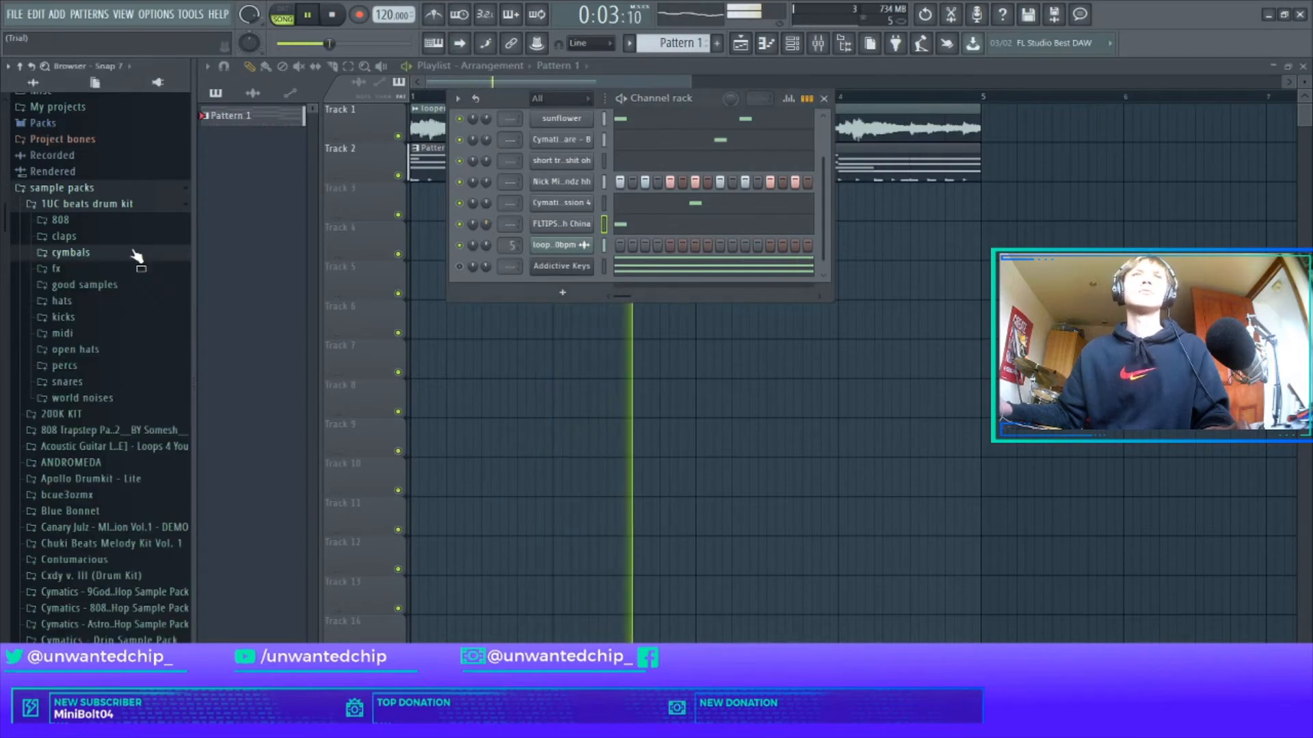
left_click_drag(91, 188, 580, 183)
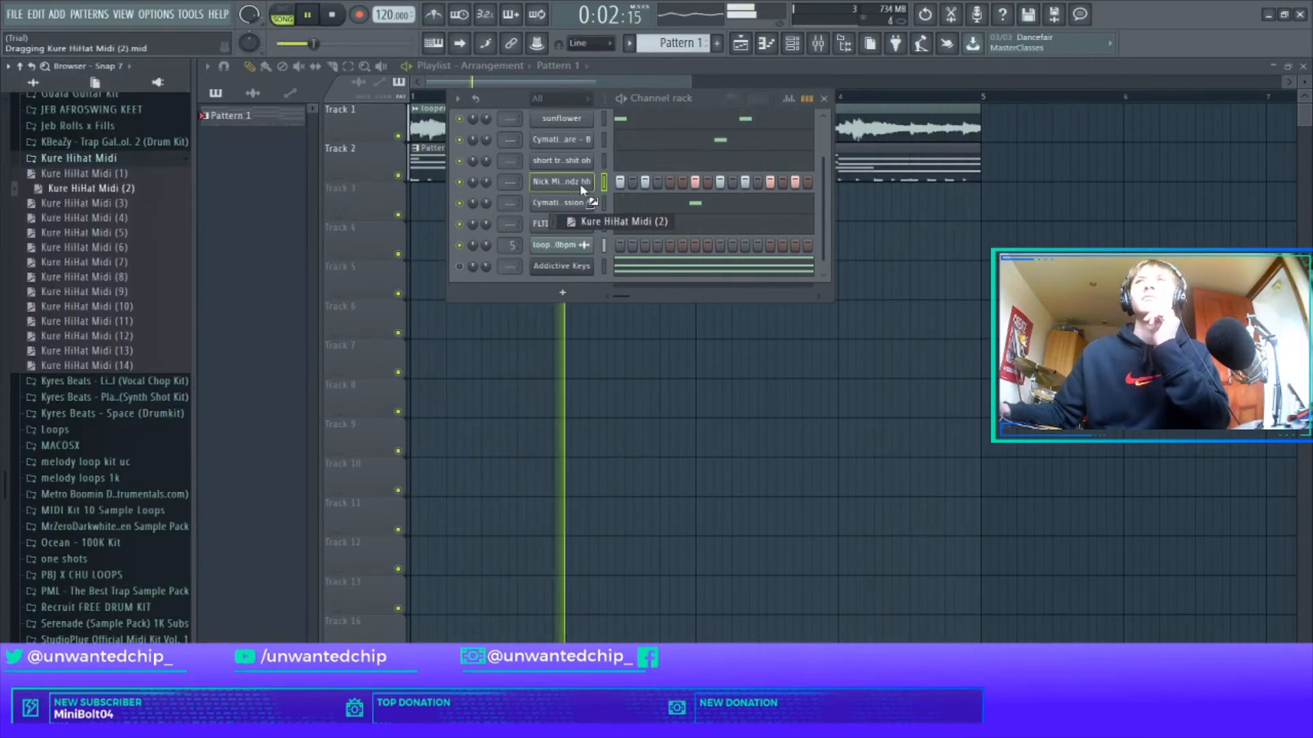
Load Kure HiHat Midi (2) onto bandz hh and paint a C5 hi-hat run duplicated into bars 3–4.
left_click_drag(580, 183, 580, 184)
left_click(655, 180)
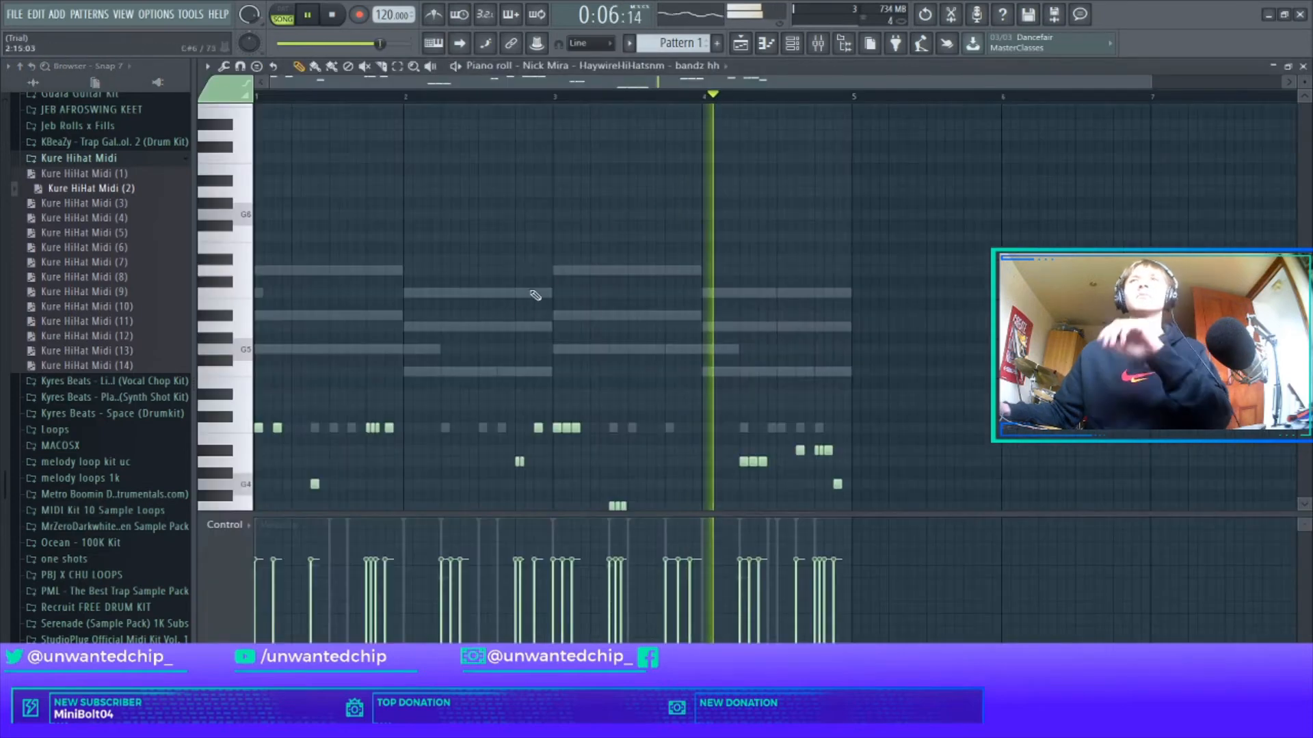
key("shift+Down")
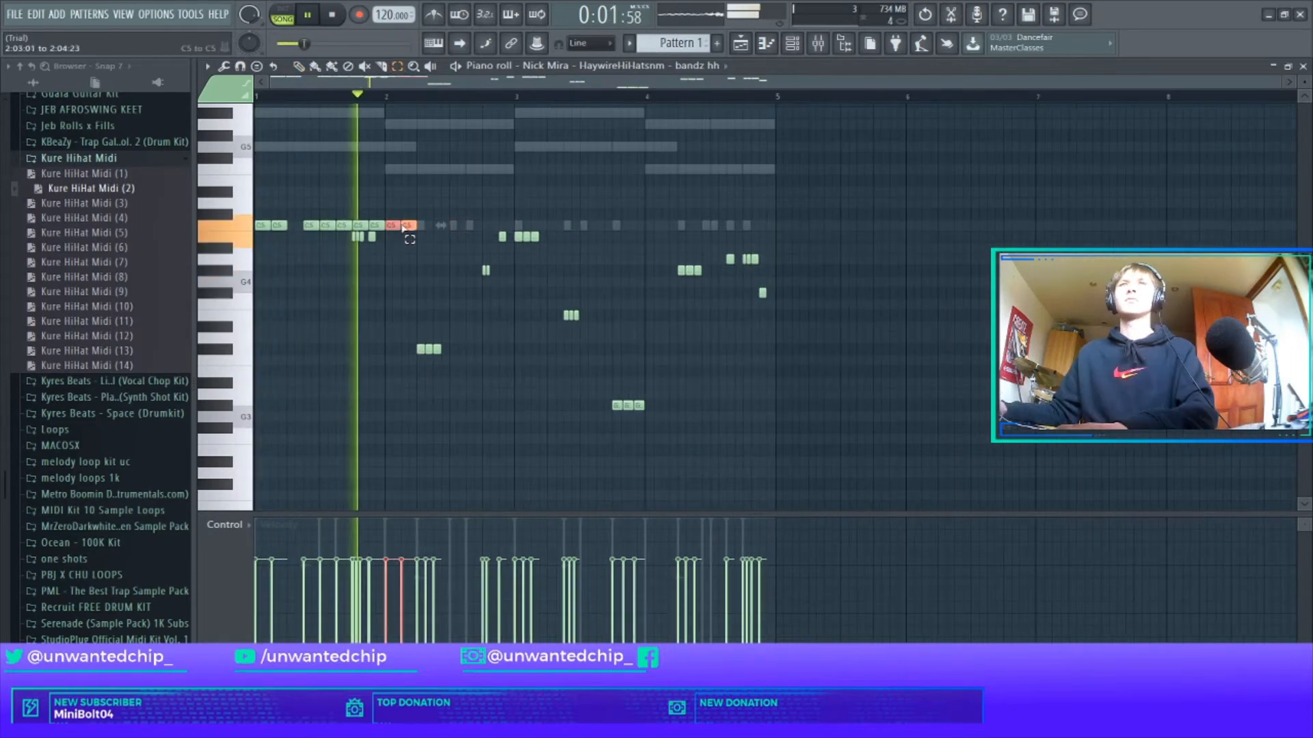
mouse_move(403, 231)
left_mouse_down()
mouse_move(512, 236)
mouse_move(257, 208)
left_mouse_up()
key("ctrl+b")
left_click(606, 187, "ctrl")
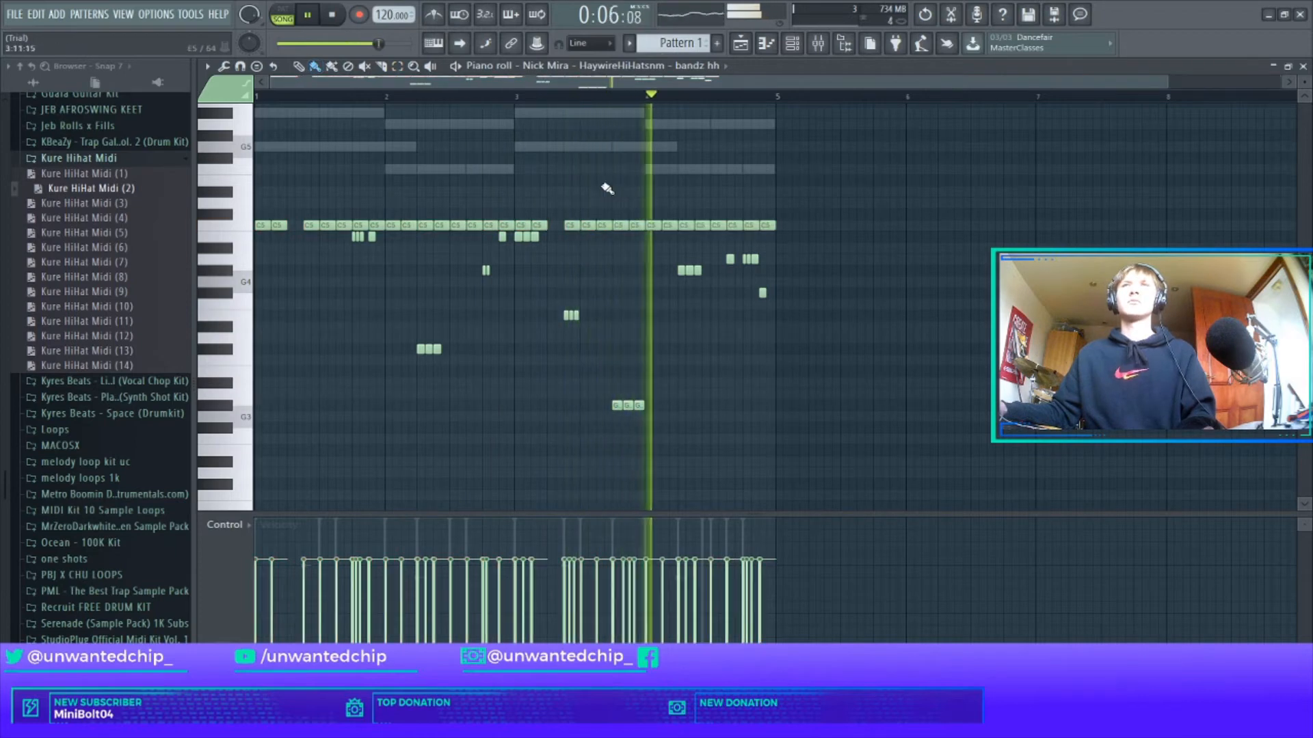
Raise the hi-hat roll groups in bars 1 and 2 up in pitch.
left_click_drag(346, 238, 432, 248)
left_click_drag(388, 315, 700, 448)
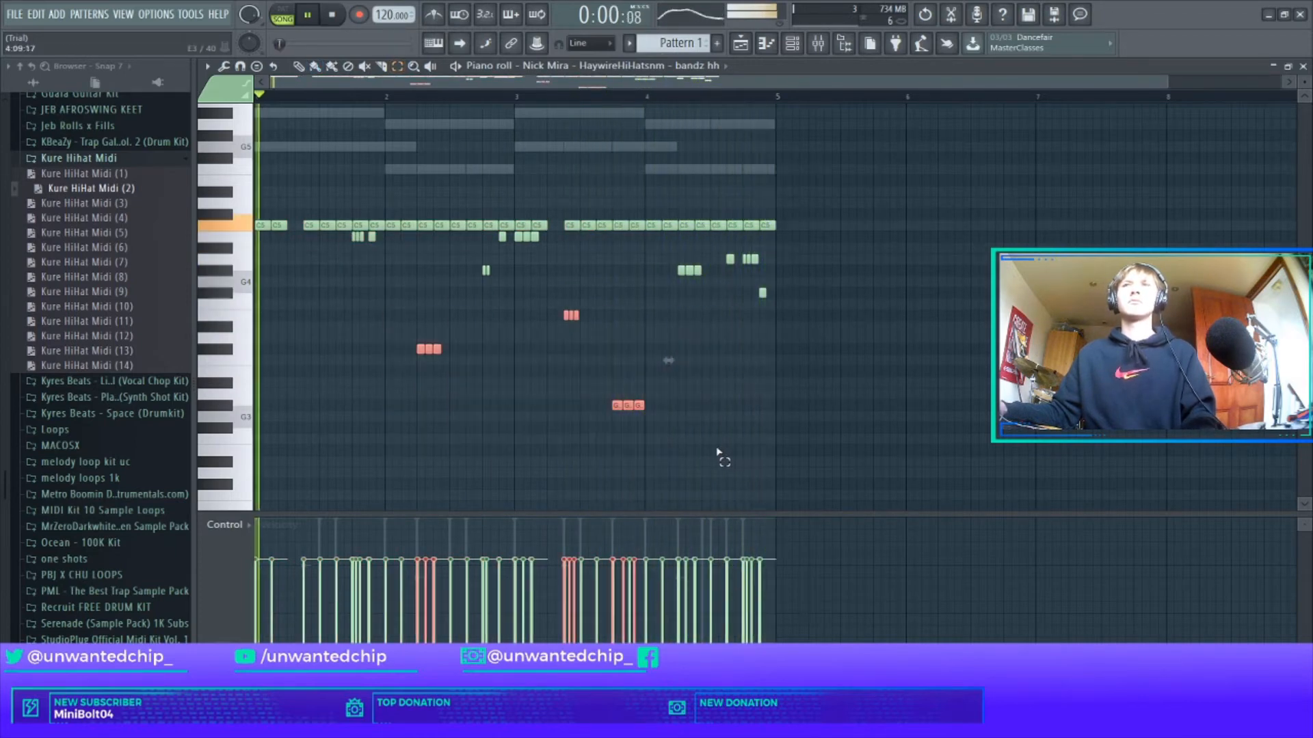
key("Up")
key("Up")
key("Up")
key("Up")
key("Up")
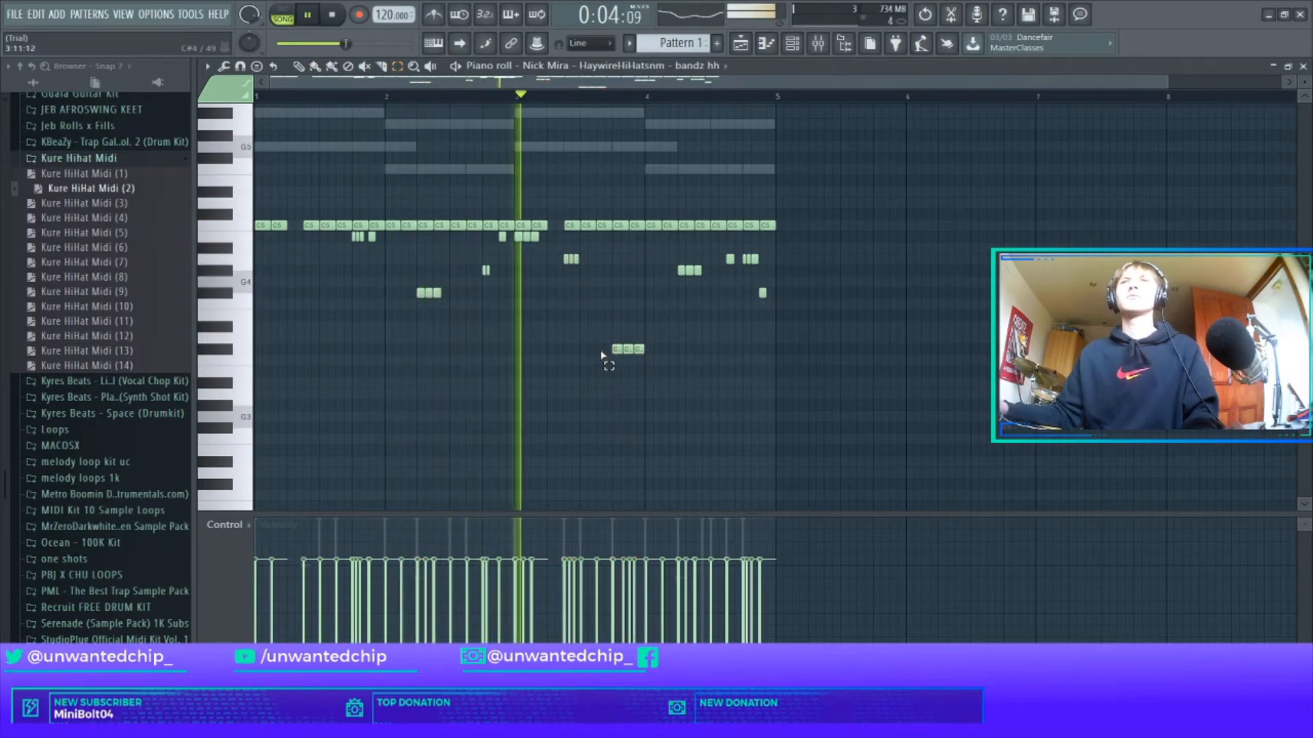
left_click(372, 237, "ctrl")
left_click_drag(367, 242, 339, 256)
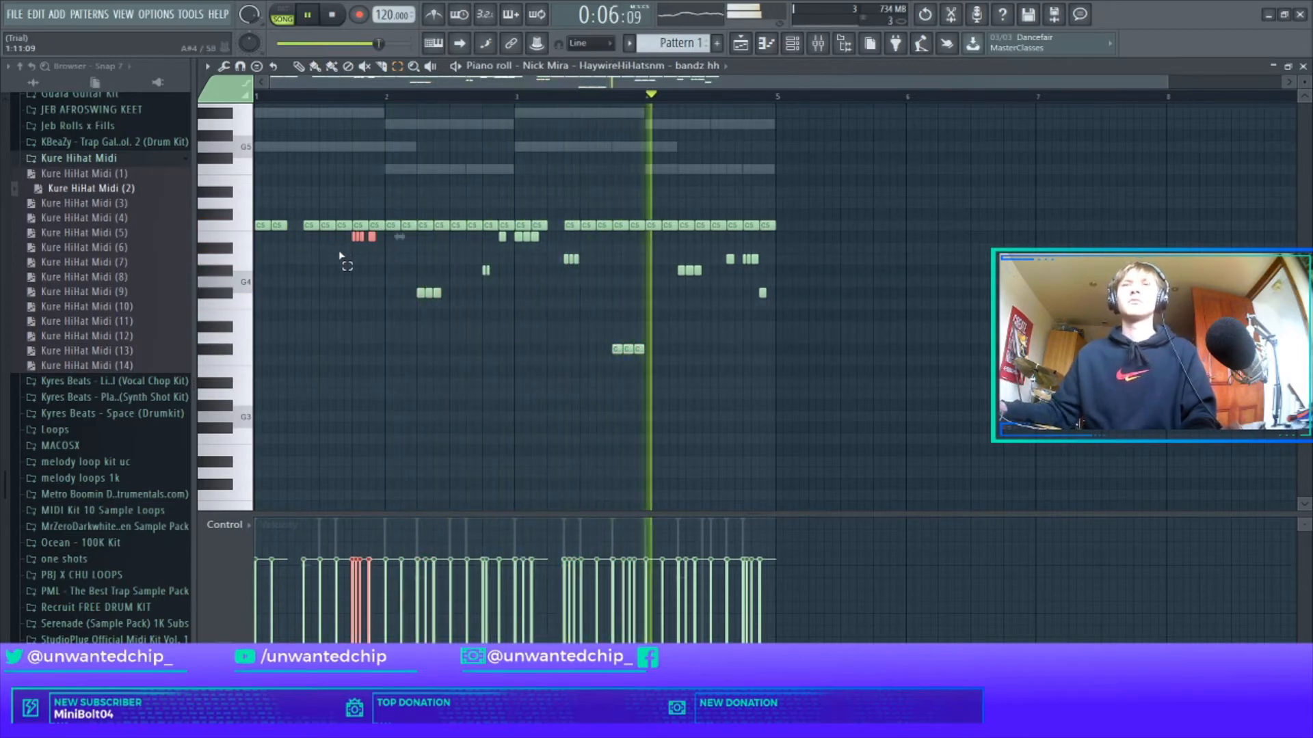
key("Up")
key("Up")
key("Up")
key("space")
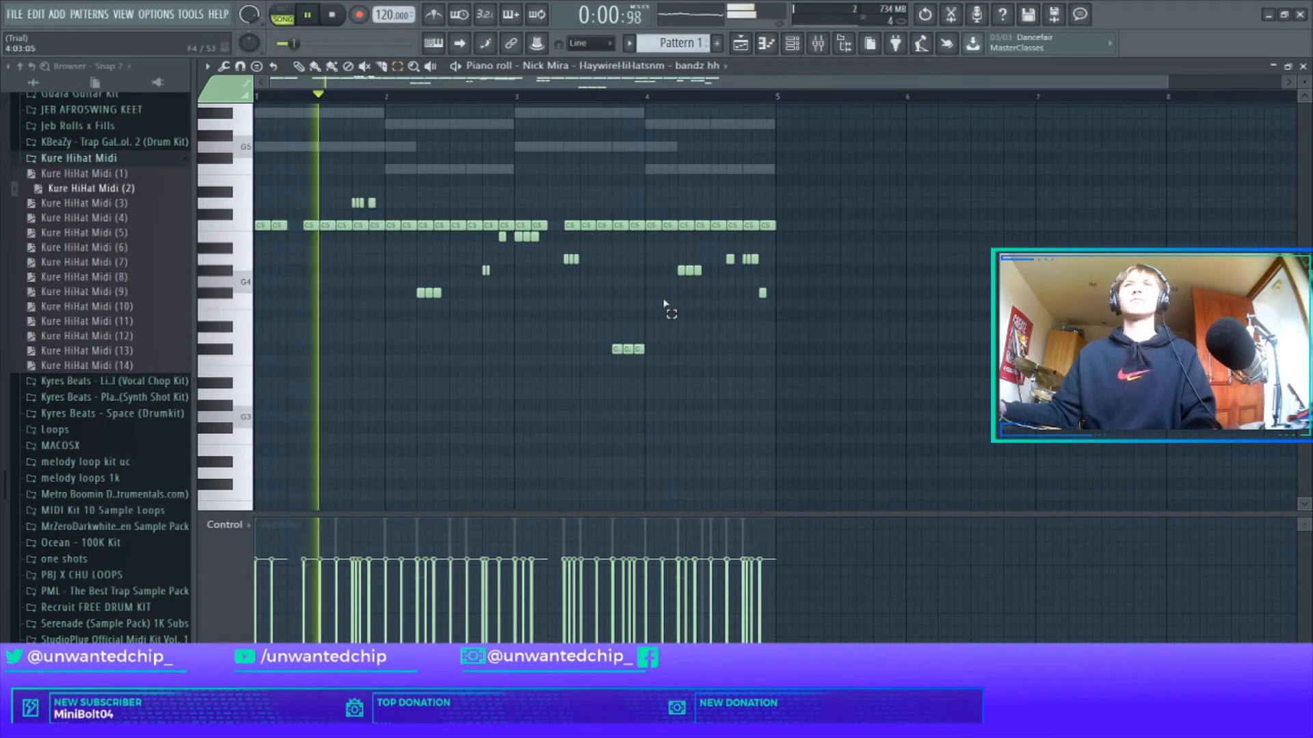
Move the bar 4 roll notes up a semitone and raise the three C#4 notes to F#4.
left_click_drag(659, 254, 767, 275)
key("shift+Up")
key("shift+Up")
key("shift+Up")
key("shift+Up")
key("shift+Up")
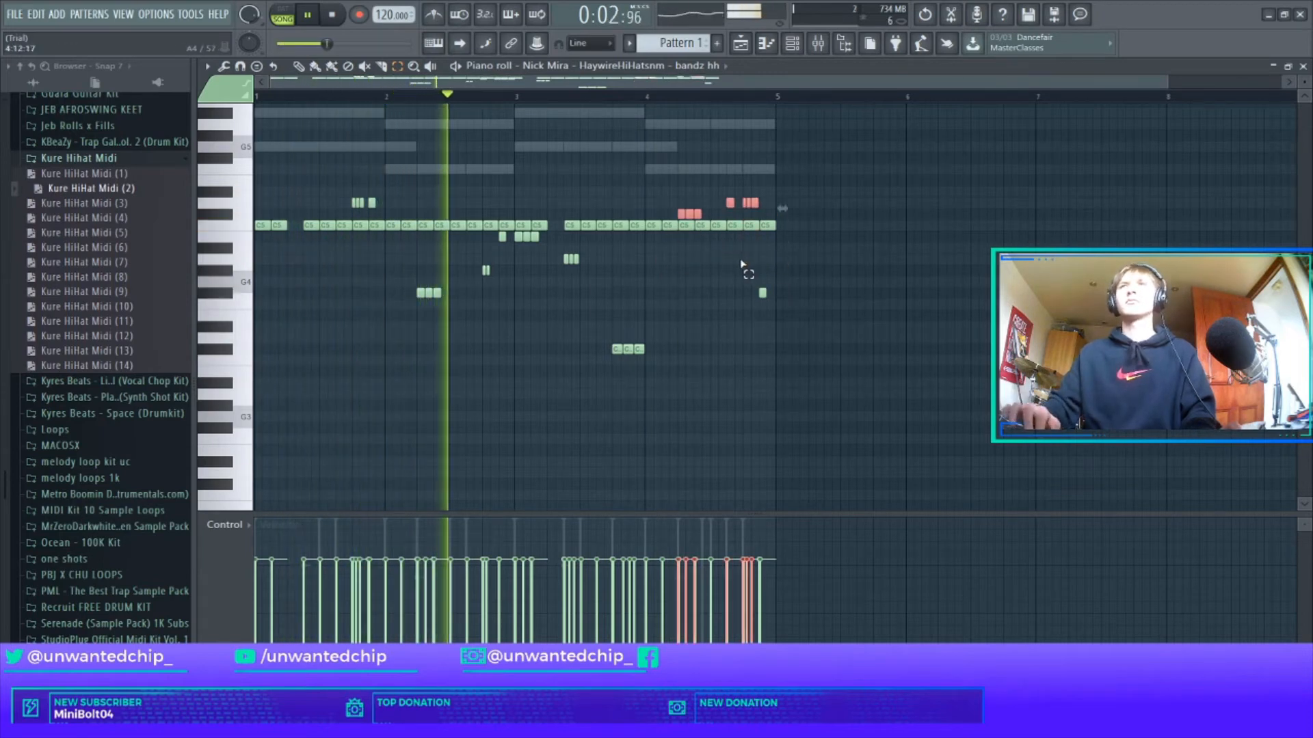
left_click(737, 262)
left_click_drag(599, 334, 728, 357)
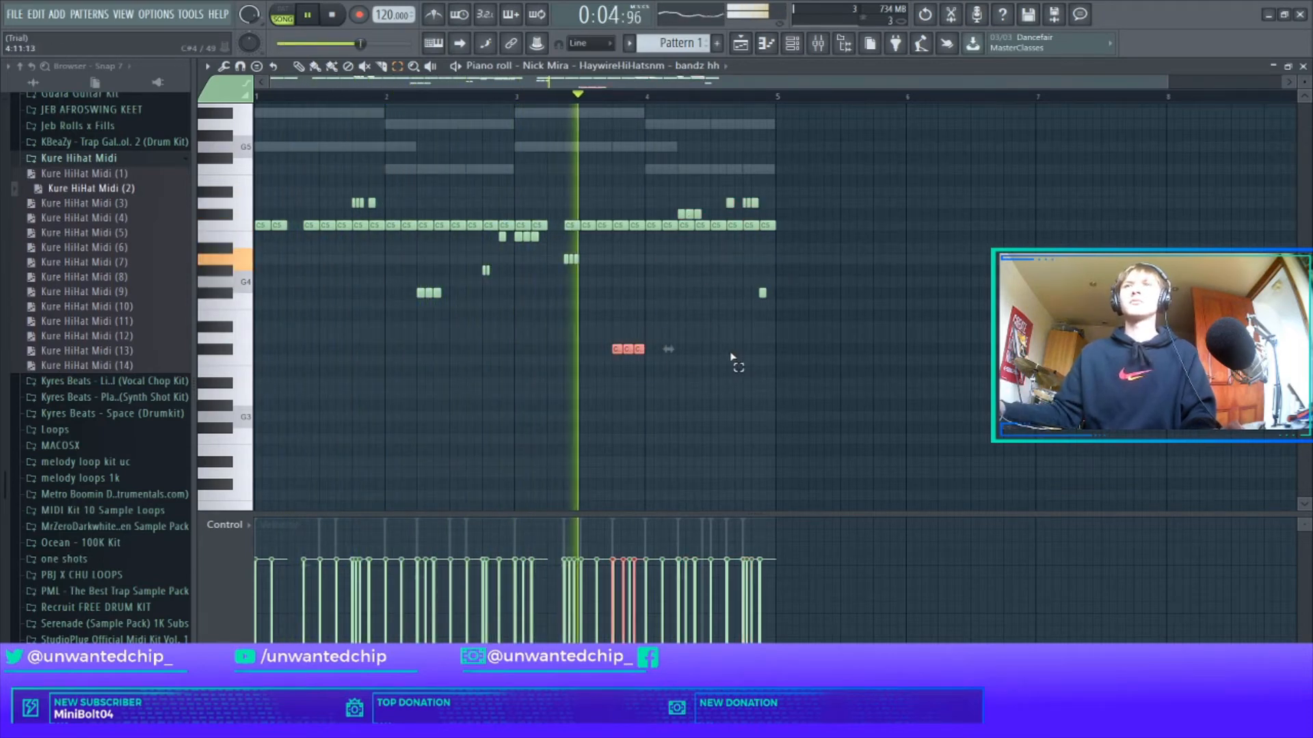
key("shift+Up")
key("shift+Up")
key("shift+Up")
key("shift+Up")
key("shift+Up")
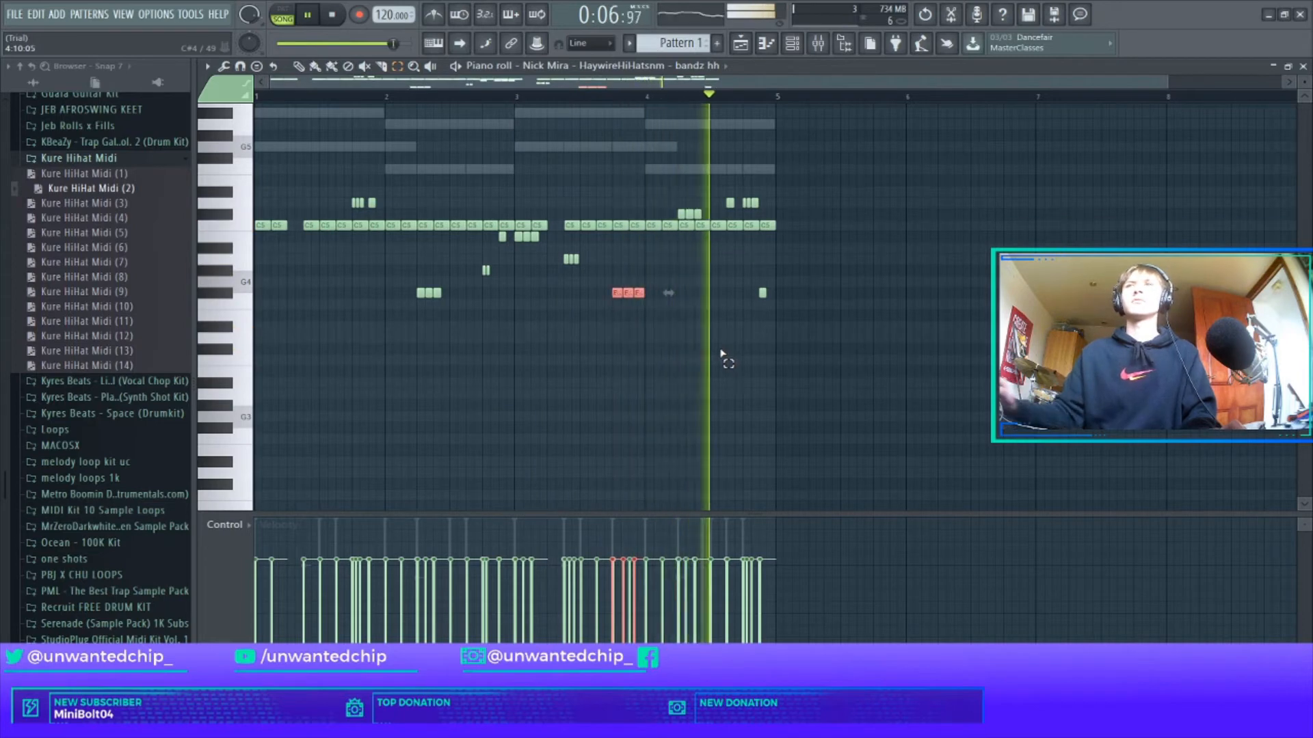
key("ctrl+a")
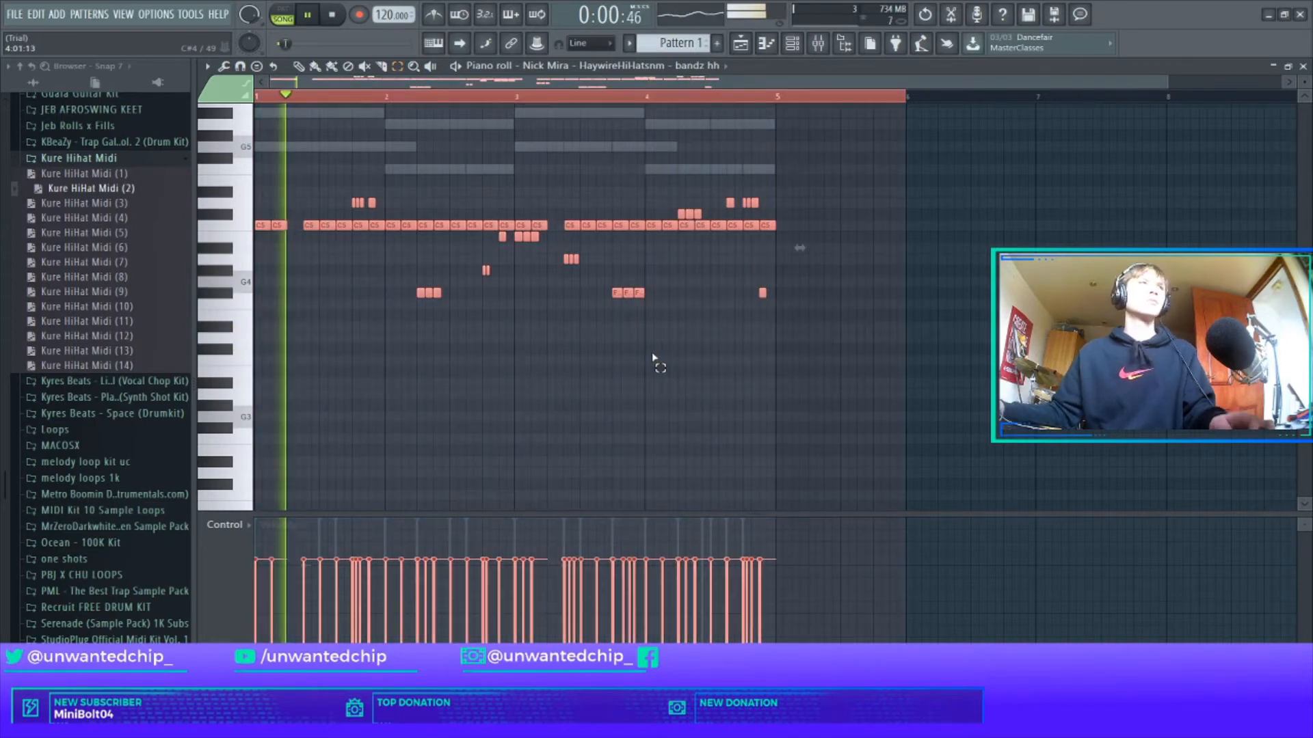
left_click(705, 359)
Discard a riff-machine attempt, randomize the bandz hh velocities, and close the hi-hat piano roll.
key("alt+e")
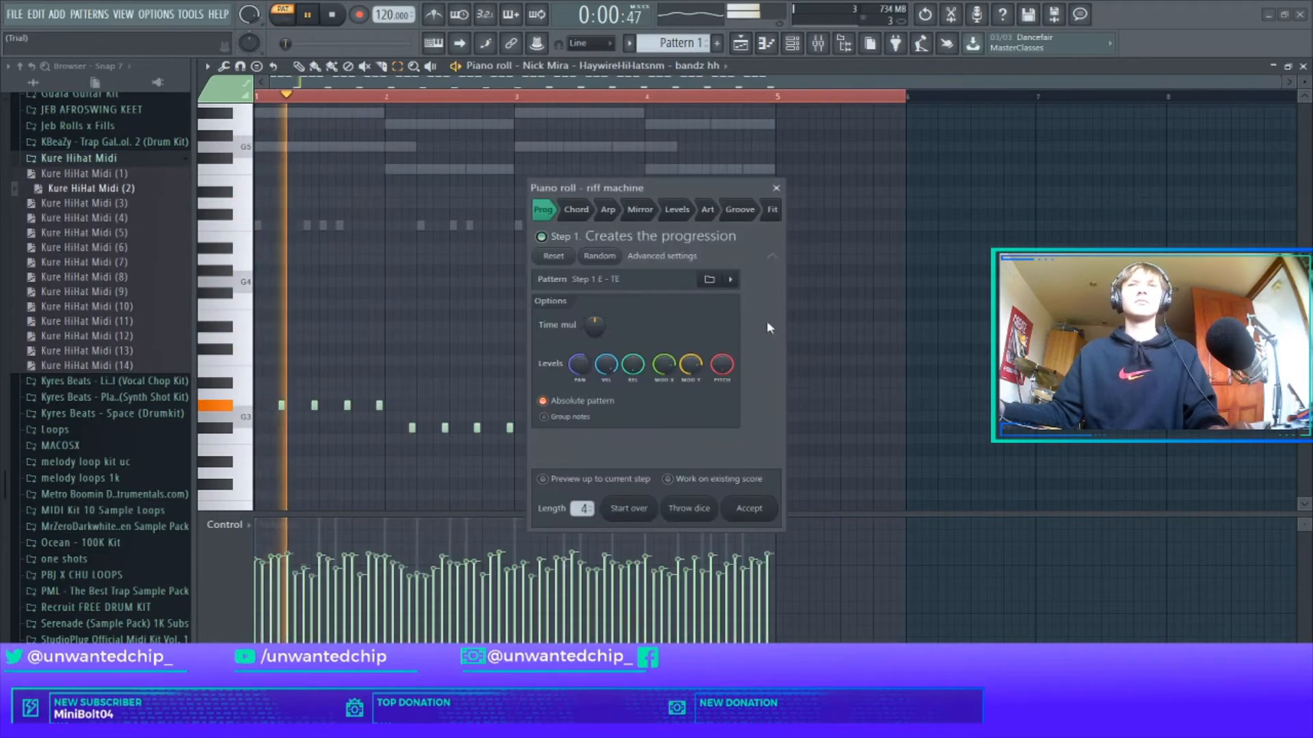
left_click(778, 188)
key("alt+r")
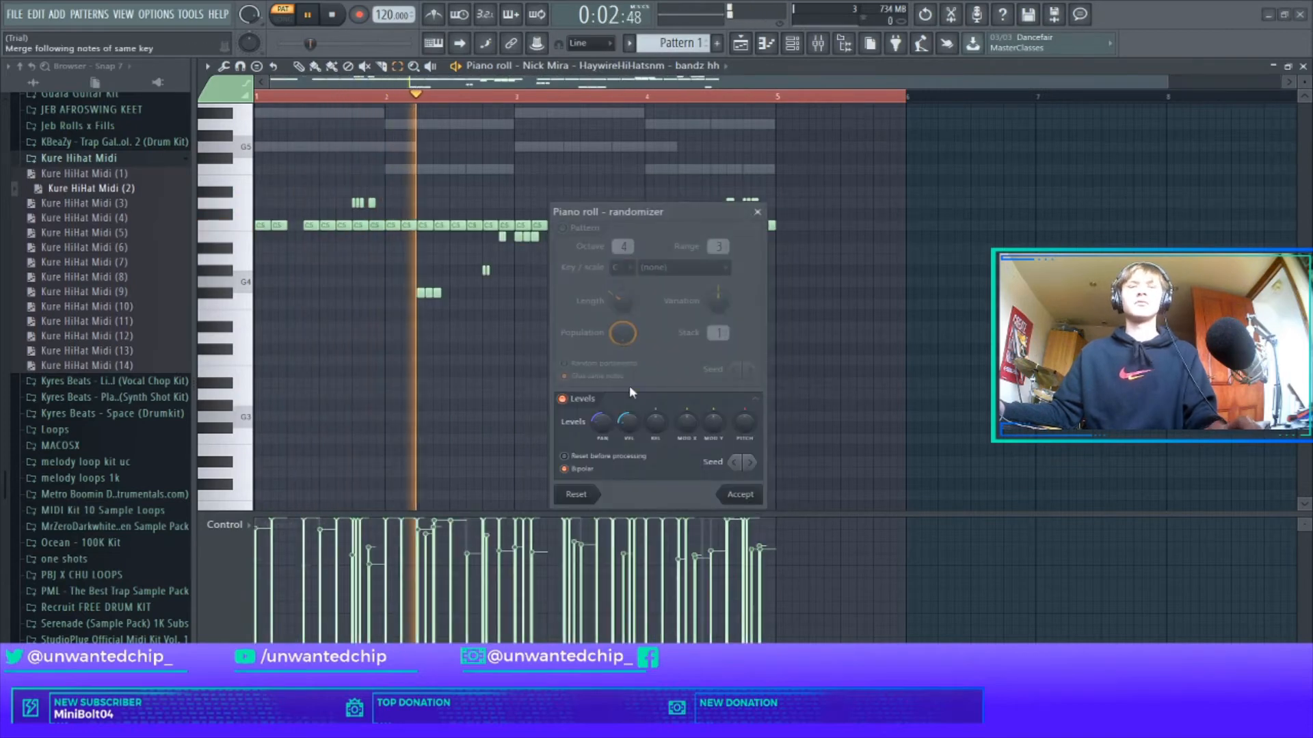
left_click(739, 495)
scroll(701, 441, "up", 1)
key("ctrl+a")
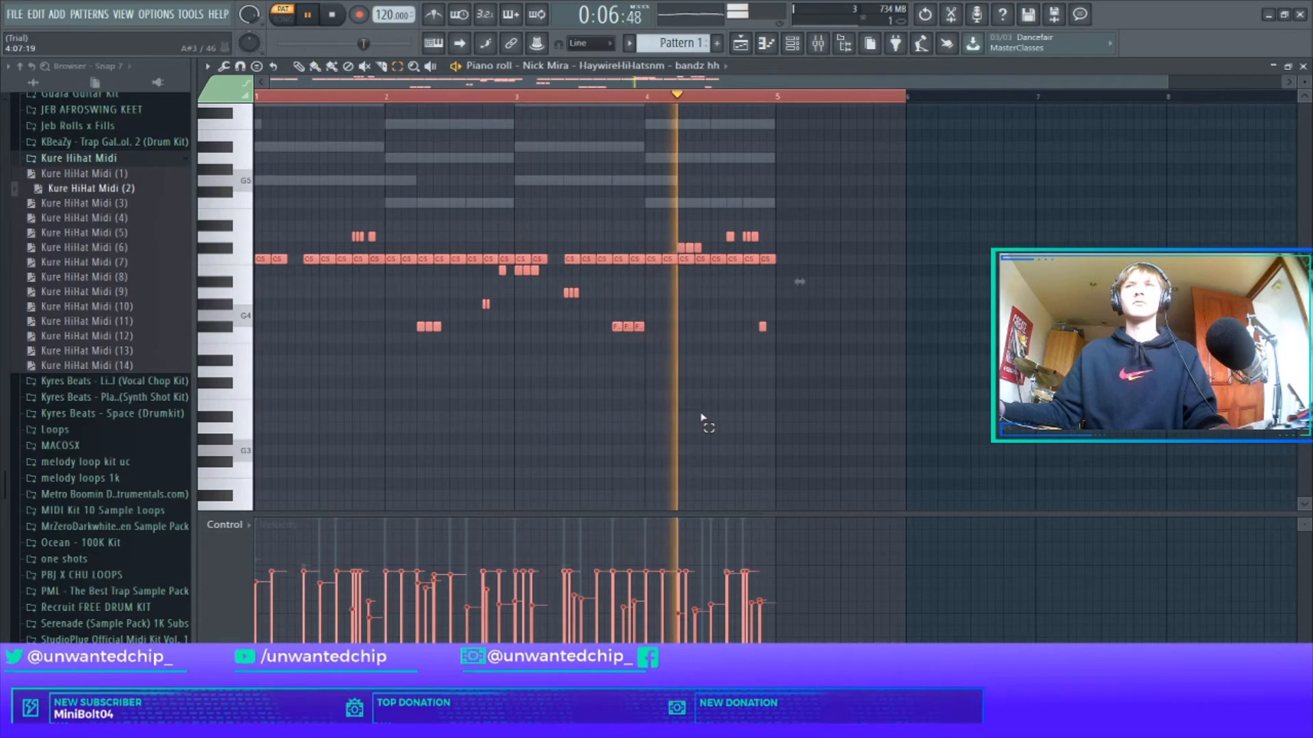
left_click(703, 414, "ctrl")
key("F7")
left_click(142, 160)
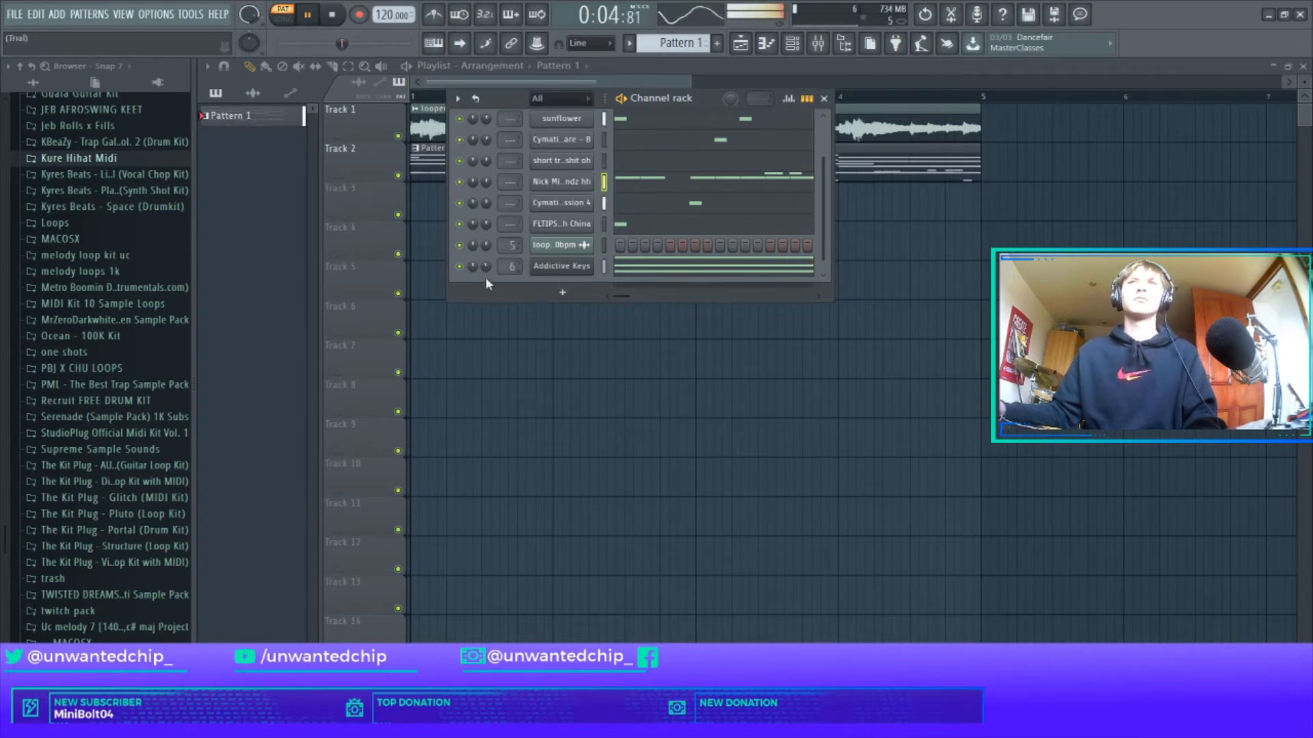
Randomize the Addictive Keys chord velocities and apply a strum to the chords.
left_click(642, 272)
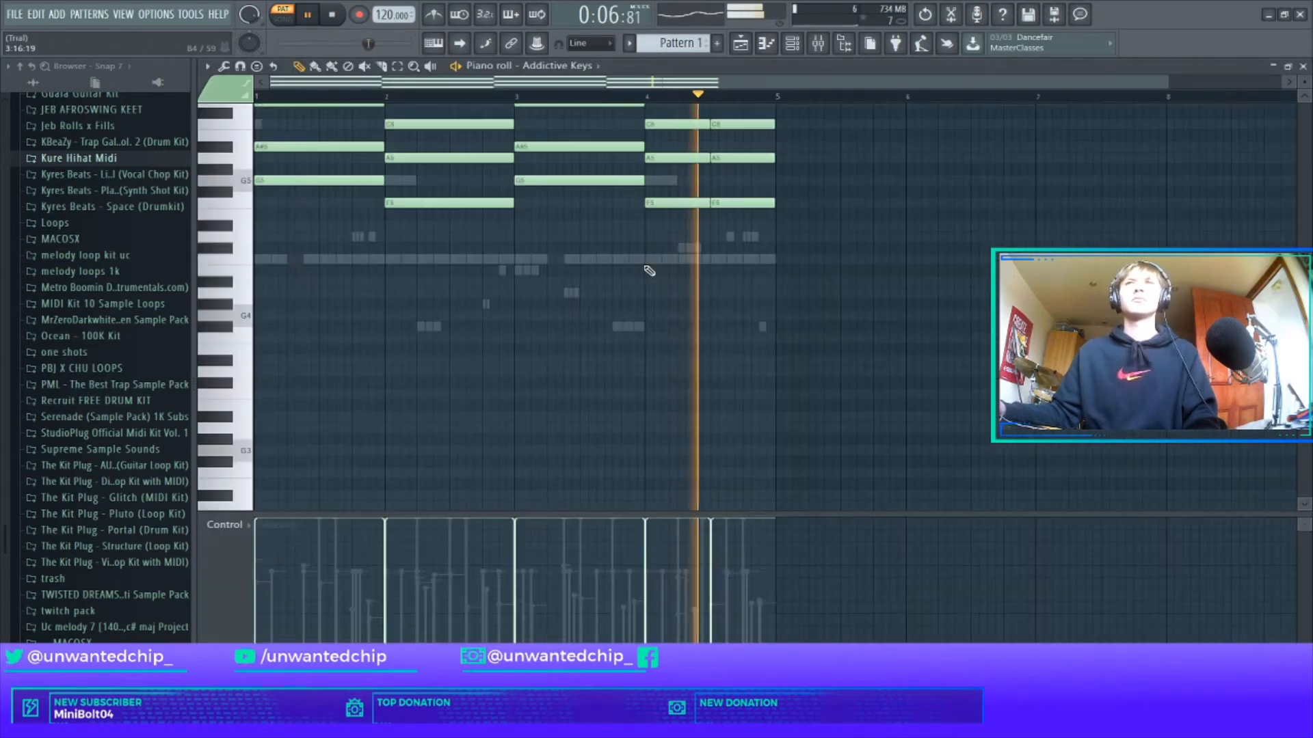
key("alt+r")
left_click(735, 491)
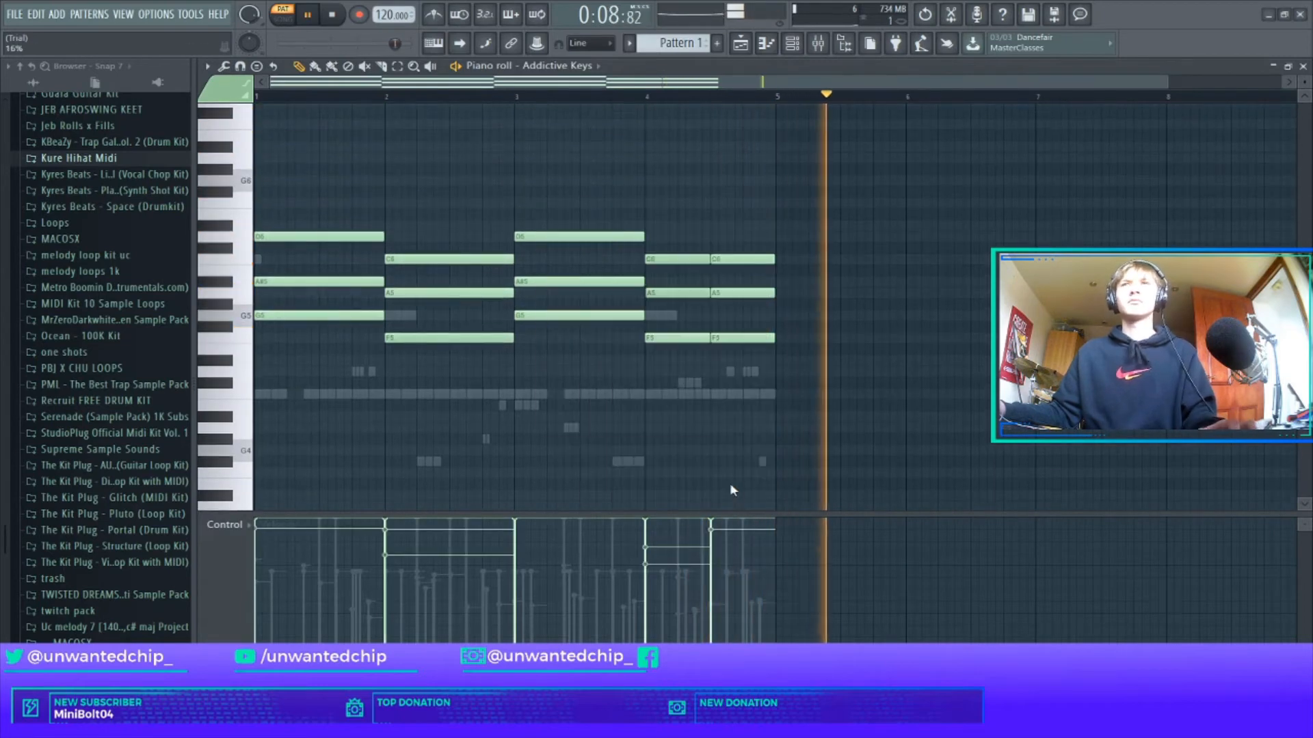
key("alt+s")
left_click(737, 419)
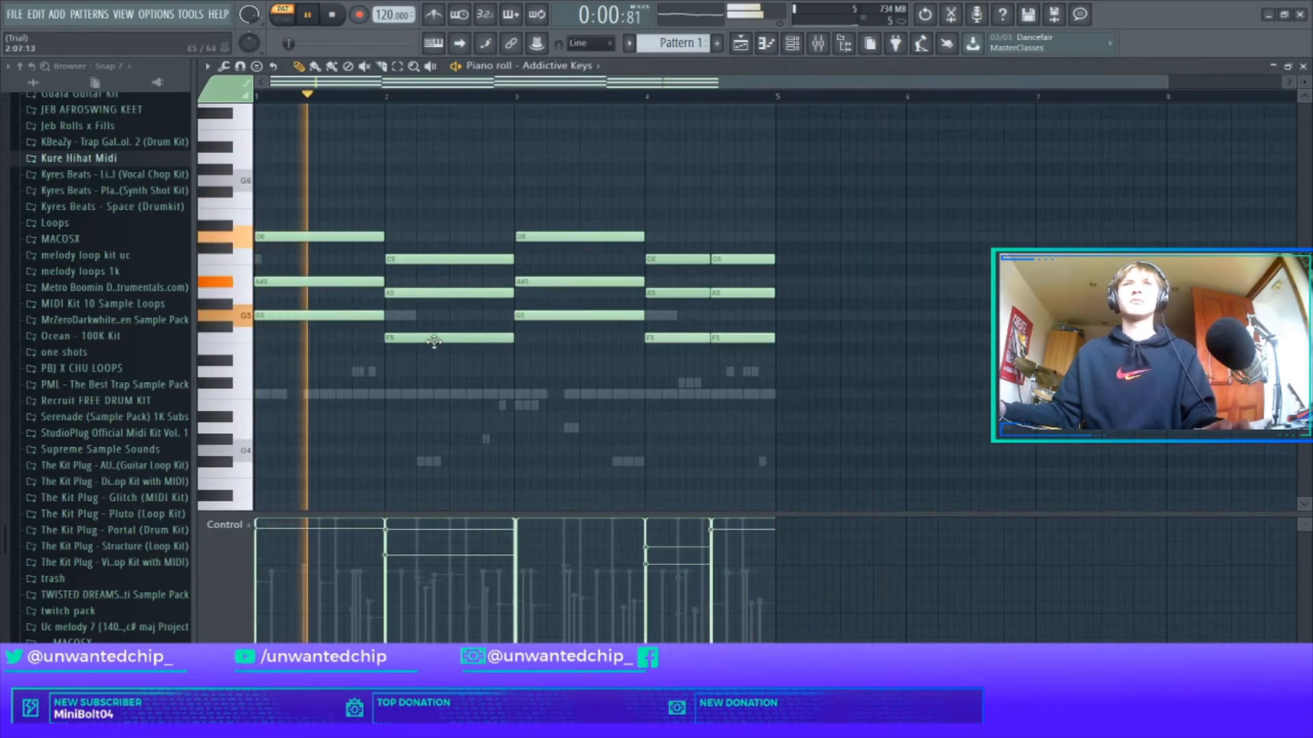
key("space")
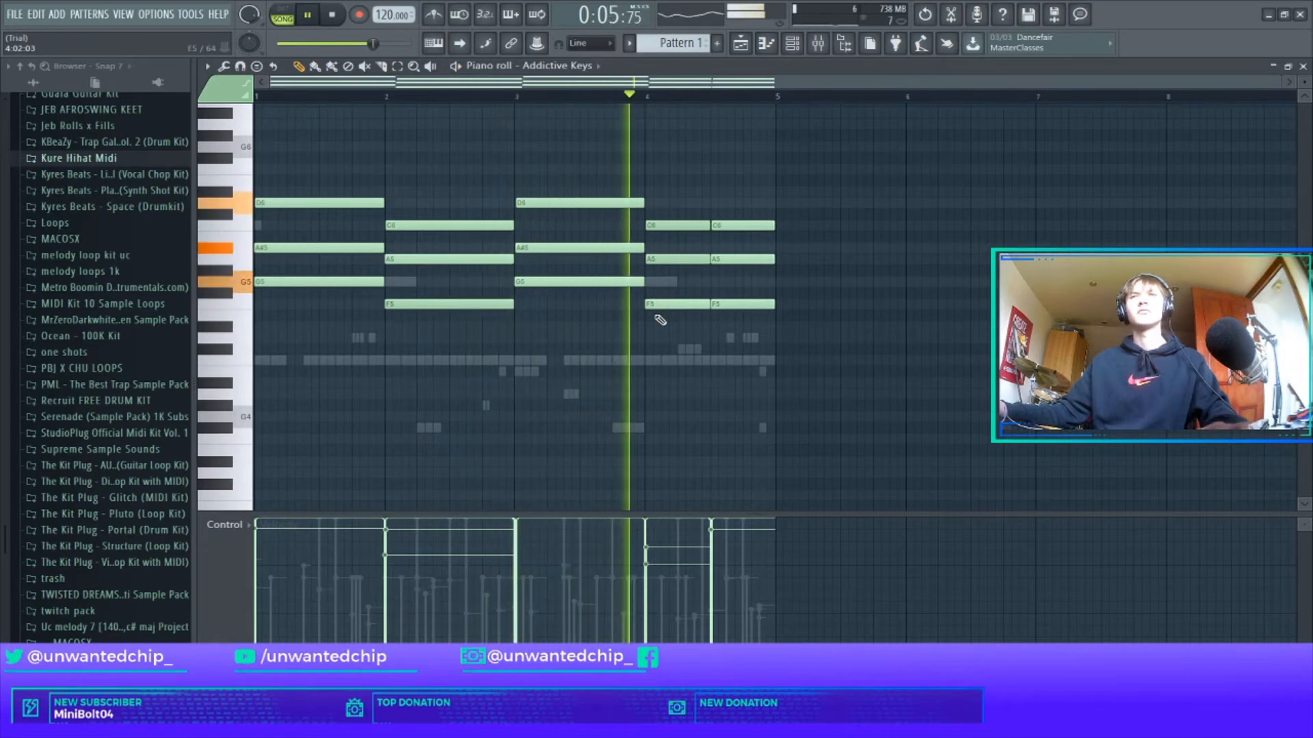
Copy the lowest chord notes (G5 and F5) and paste them an octave lower.
key("ctrl+a")
scroll(657, 341, "down", 6)
left_click(466, 336, "ctrl")
left_click(318, 283, "ctrl")
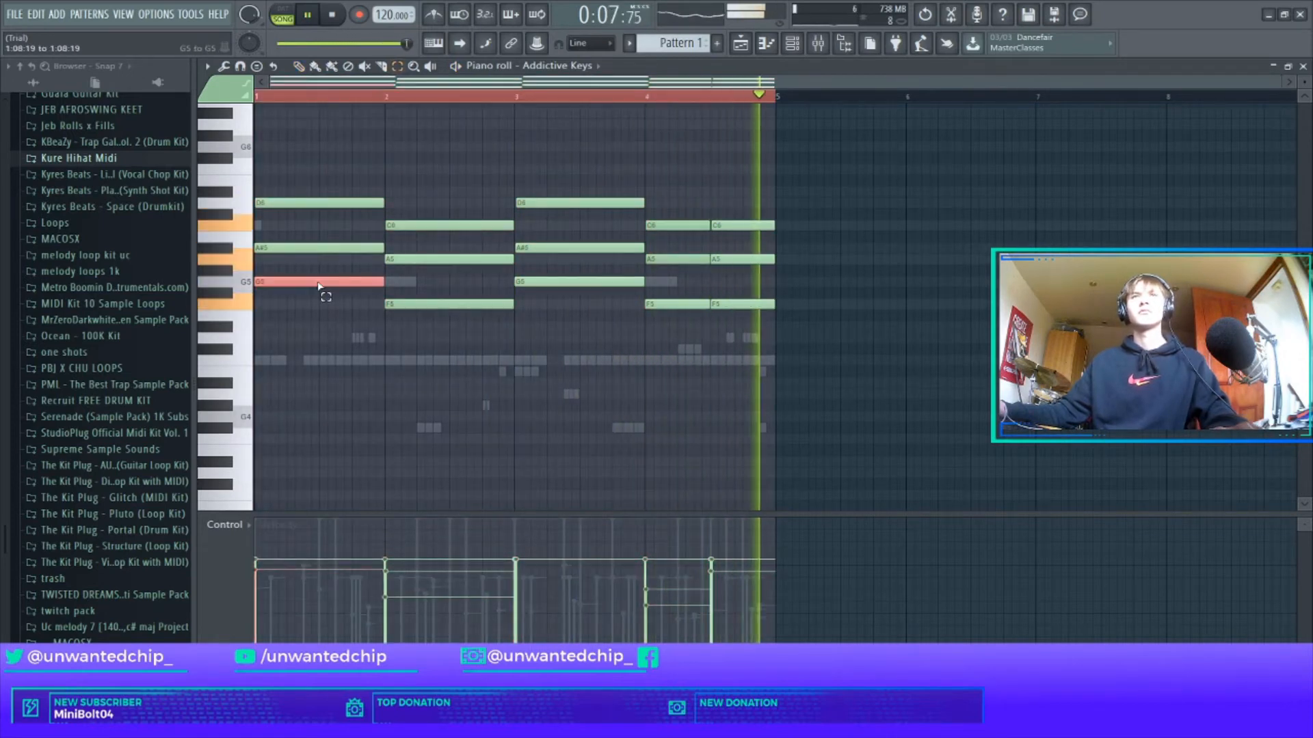
left_click(448, 304, "ctrl+shift")
left_click(562, 283, "ctrl+shift")
left_click(665, 305, "ctrl+shift")
left_click(740, 305, "ctrl+shift")
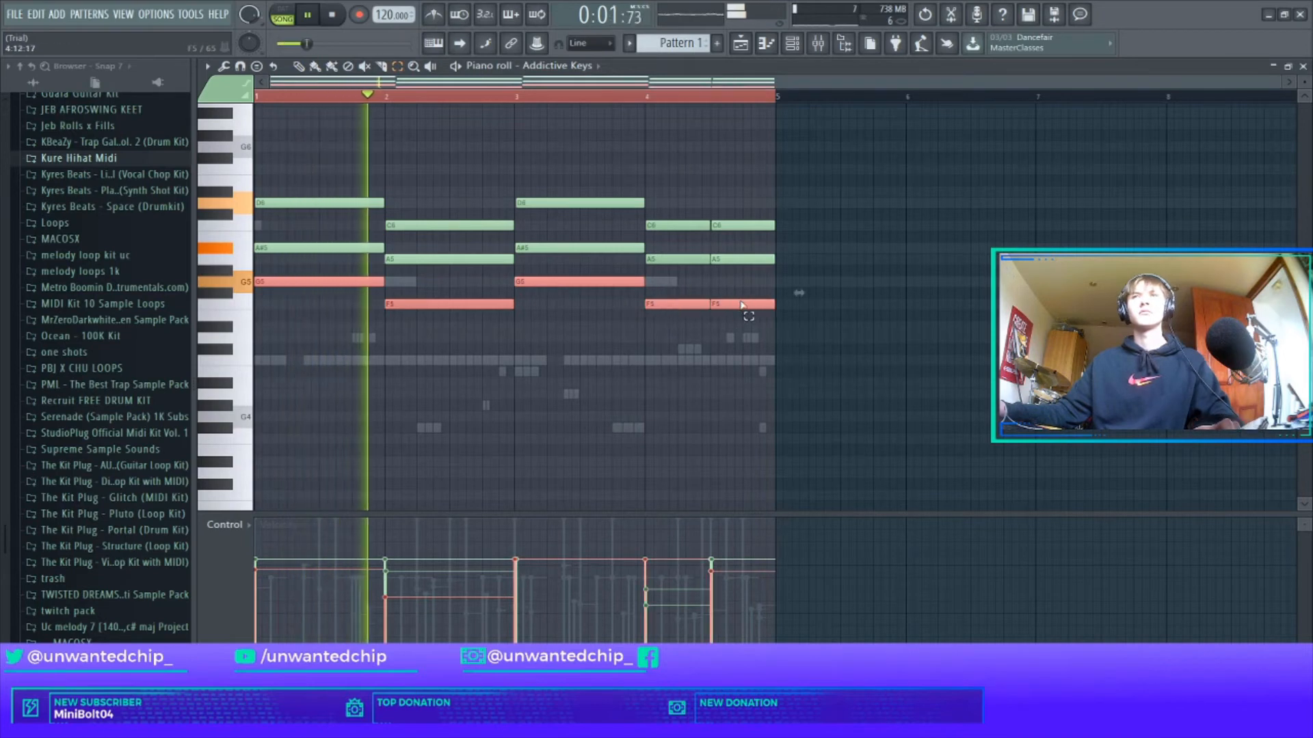
key("ctrl+c")
key("ctrl+Down")
key("ctrl+v")
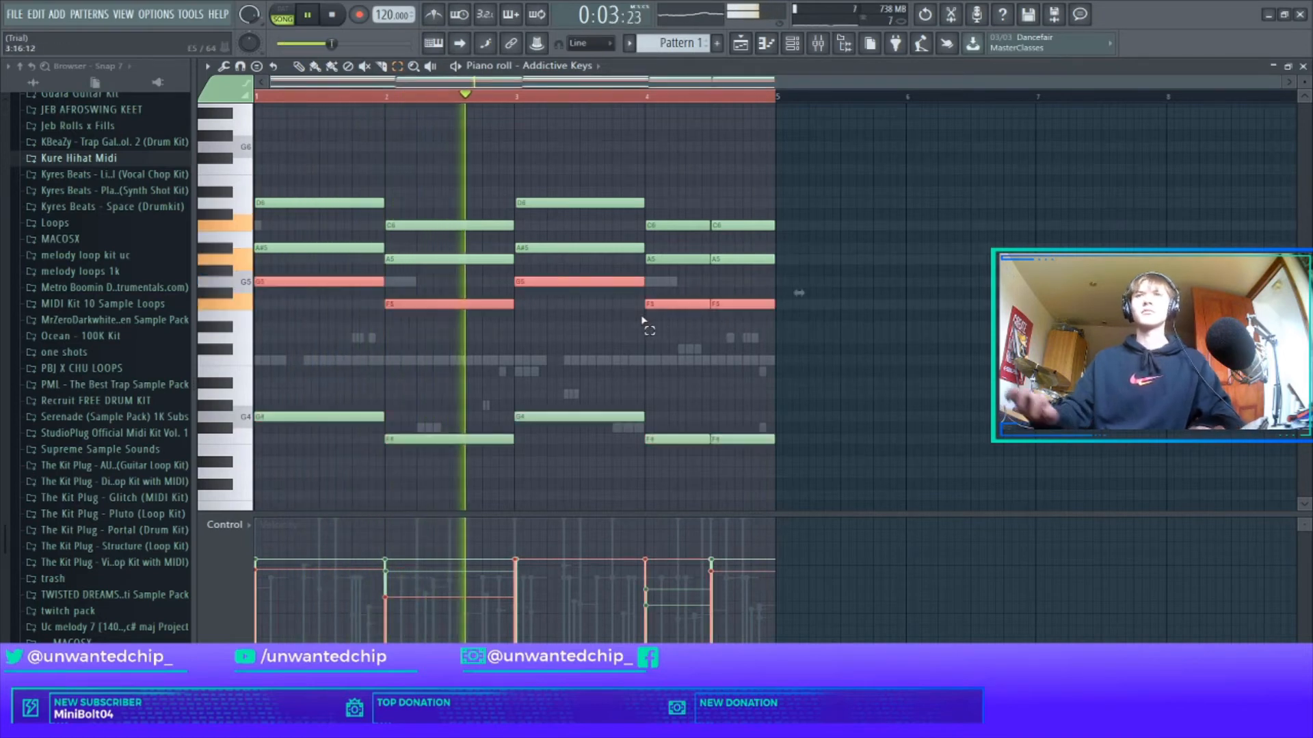
Delete the five low G4 and F4 copies and close the Addictive Keys piano roll.
left_click(630, 356)
left_click_drag(294, 417, 755, 452)
key("ctrl+x")
key("space")
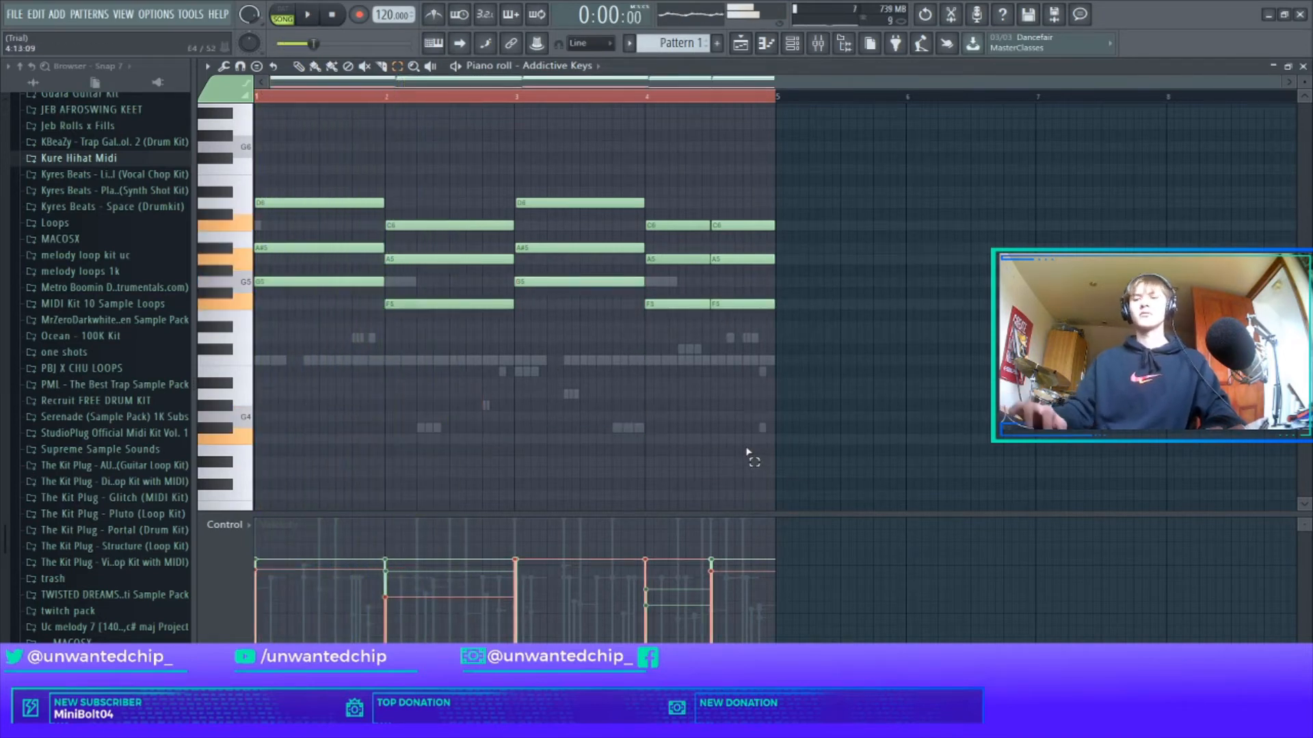
scroll(679, 474, "down", 5)
scroll(586, 436, "up", 3)
key("Escape")
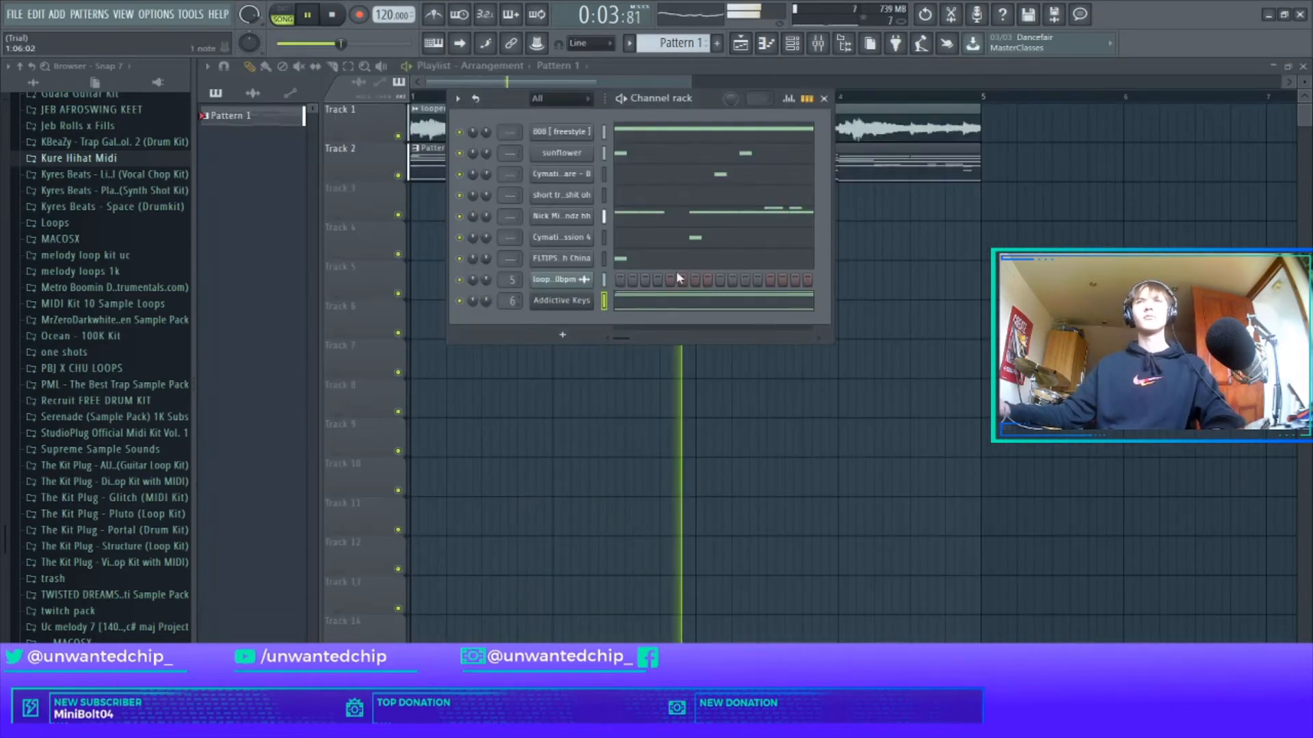
Close the channel rack, check Project Info (F11), then reopen the channel rack (F6) and mixer (F9).
left_click(826, 99)
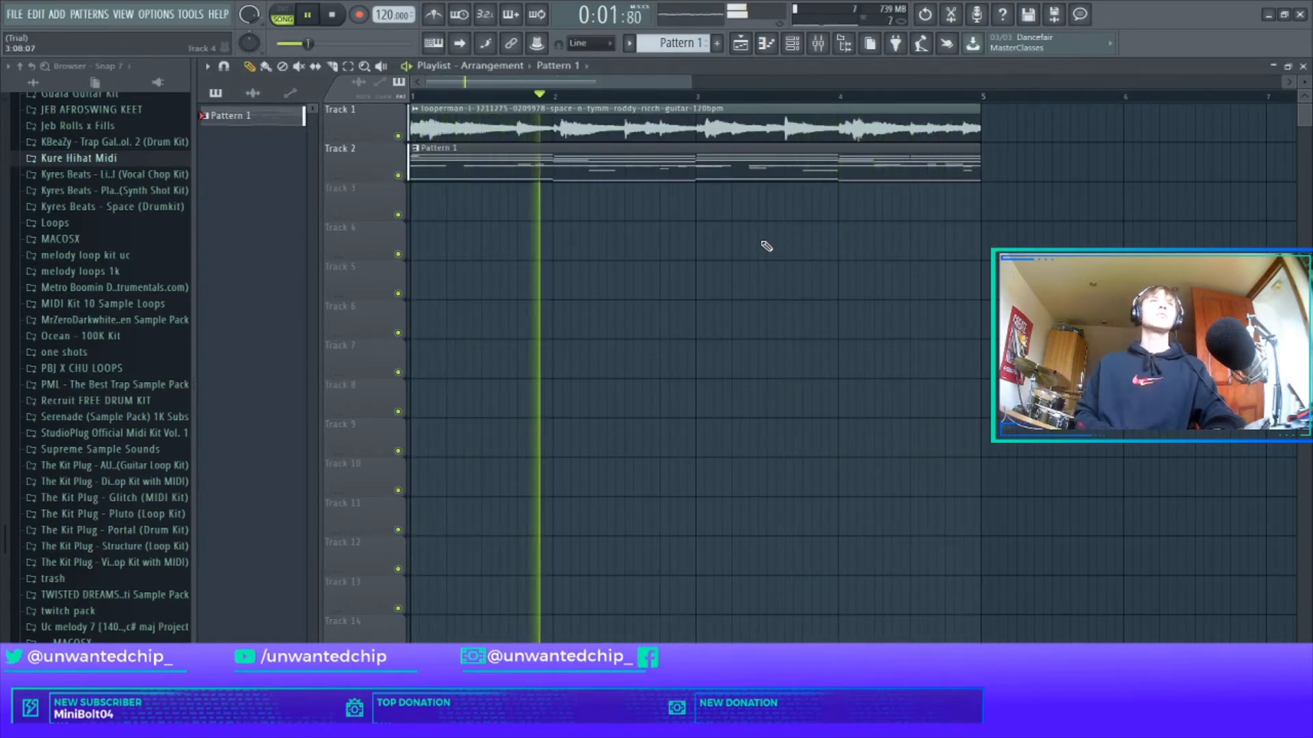
key("F11")
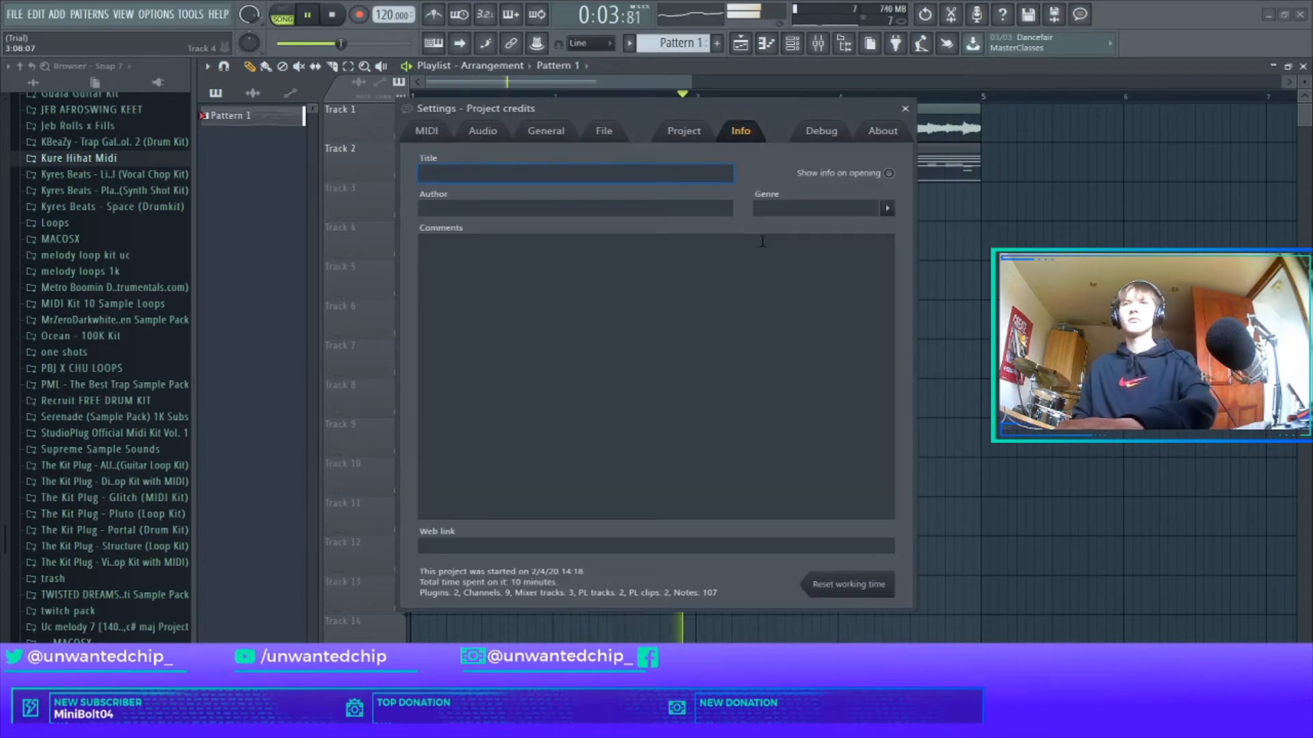
key("Escape")
key("space")
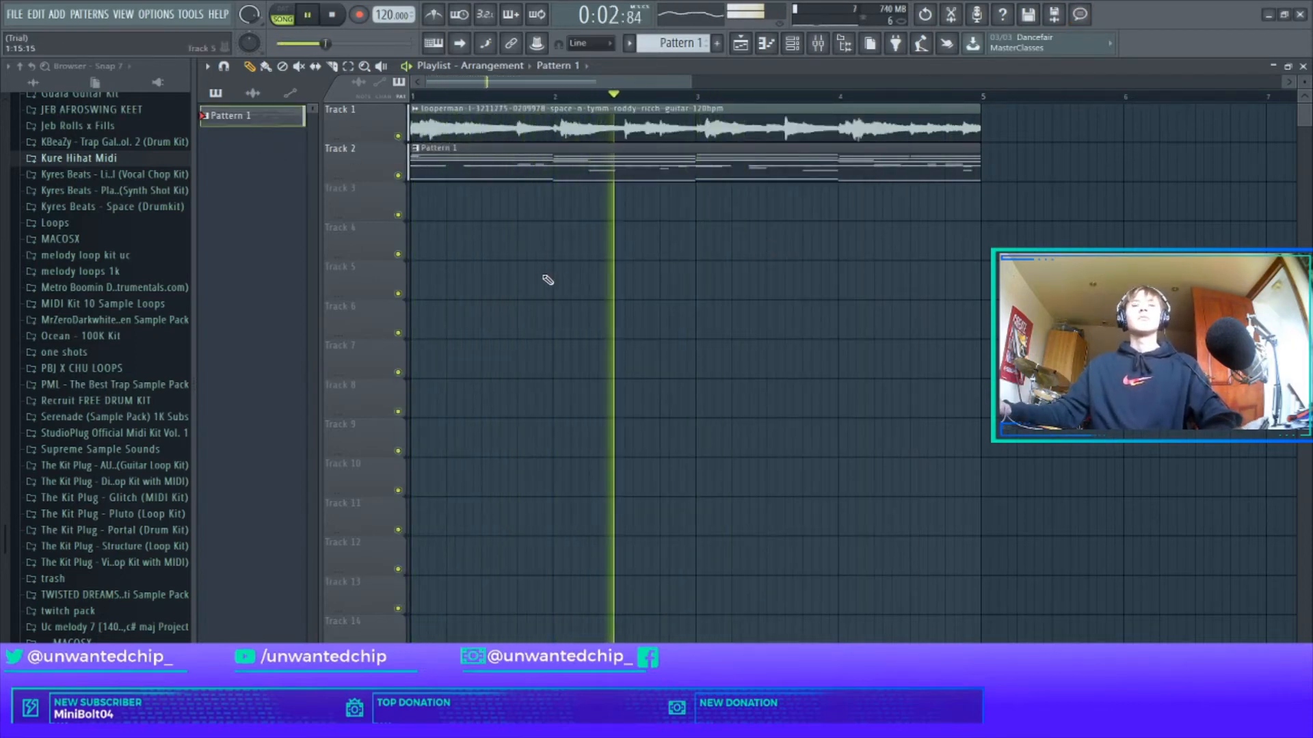
key("F6")
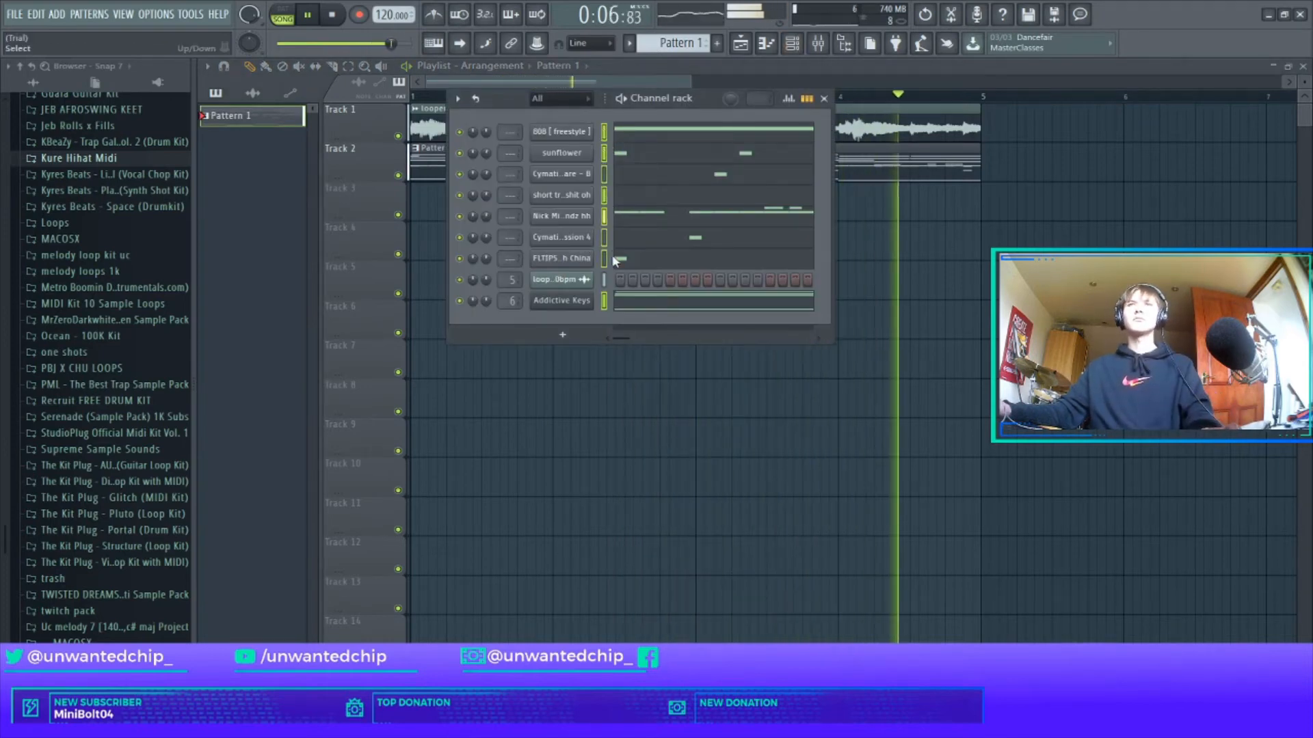
key("F9")
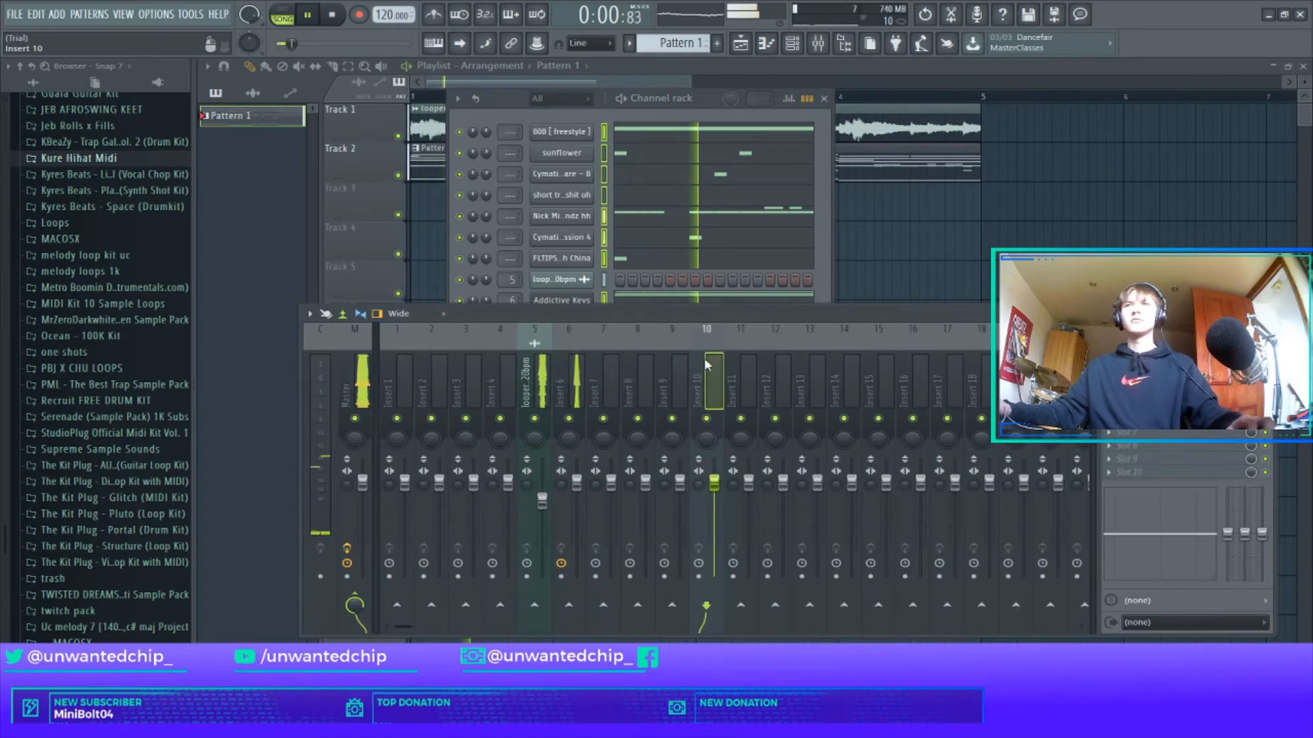
Link the channels to mixer inserts 10–17 and load Fruity Parametric EQ 2 on Insert 1.
key("ctrl+l")
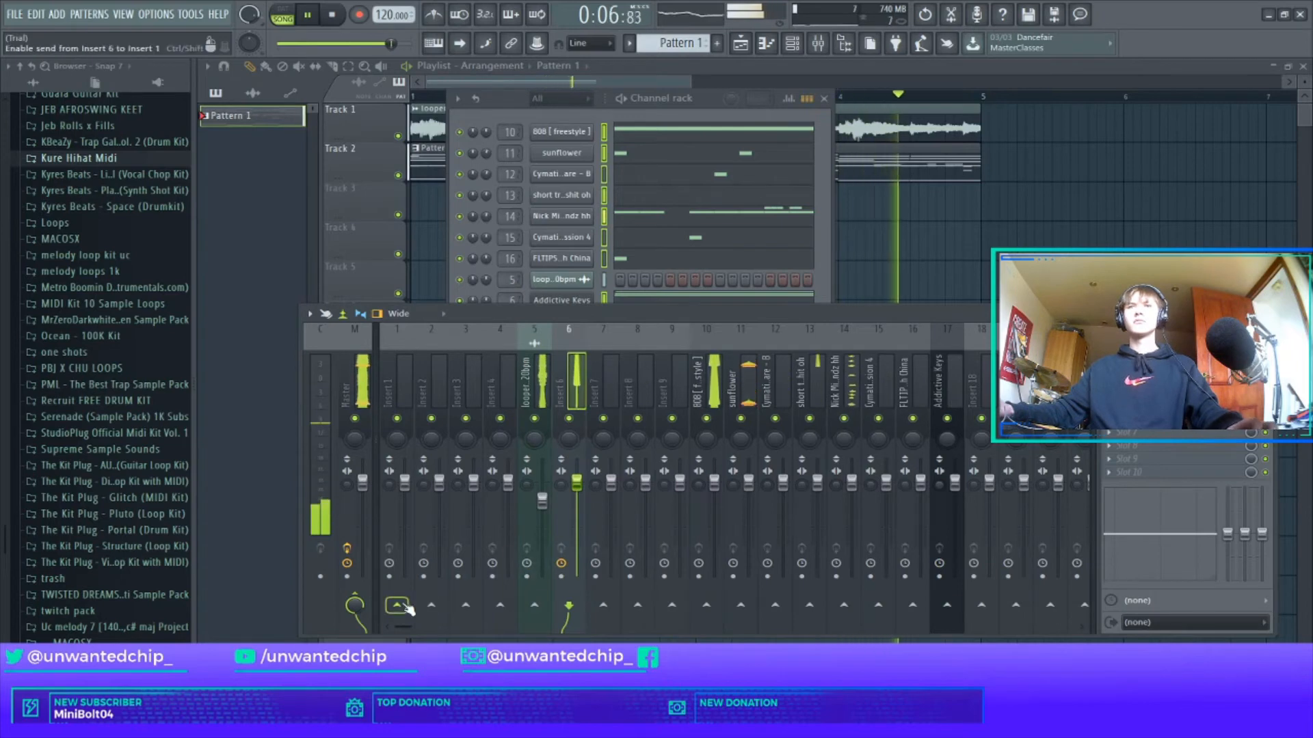
left_click(520, 432)
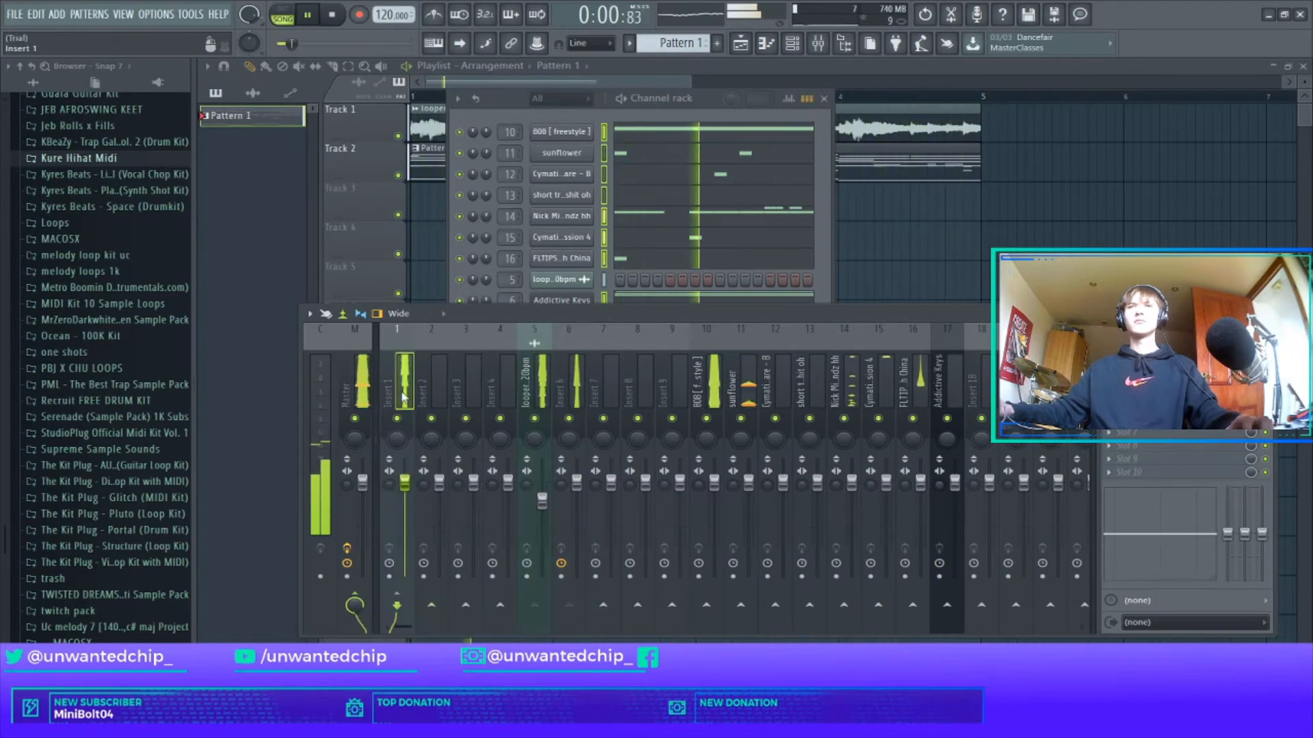
left_click(1109, 352)
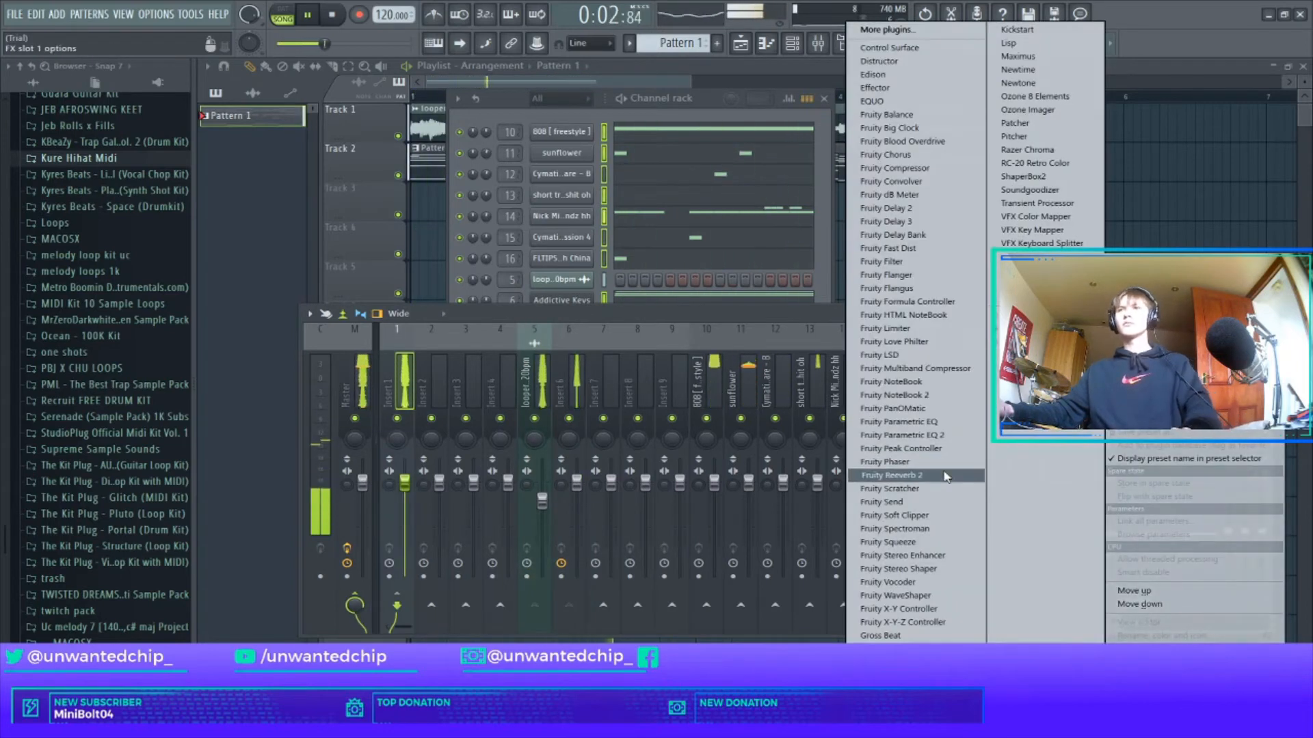
left_click(949, 436)
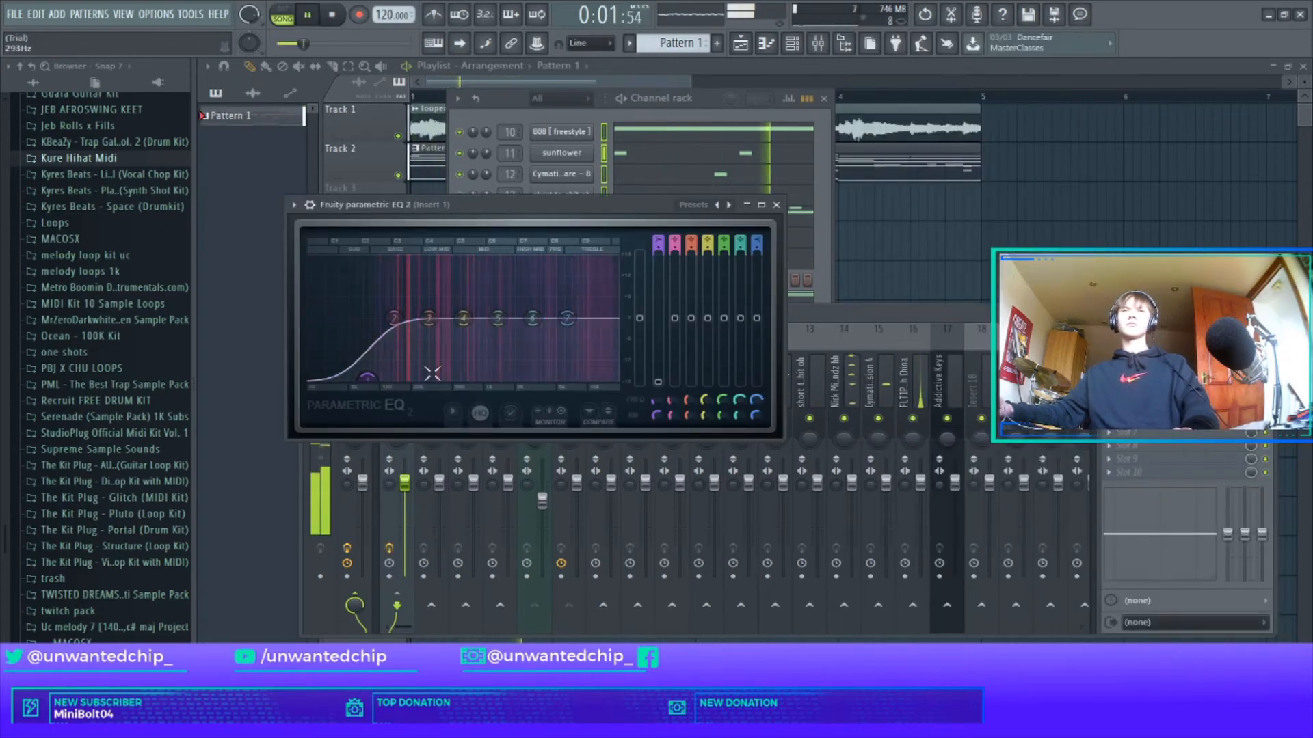
left_click(776, 205)
Add iZotope Vinyl to Insert 1's second slot with warp depth around 13%.
left_click(1109, 365)
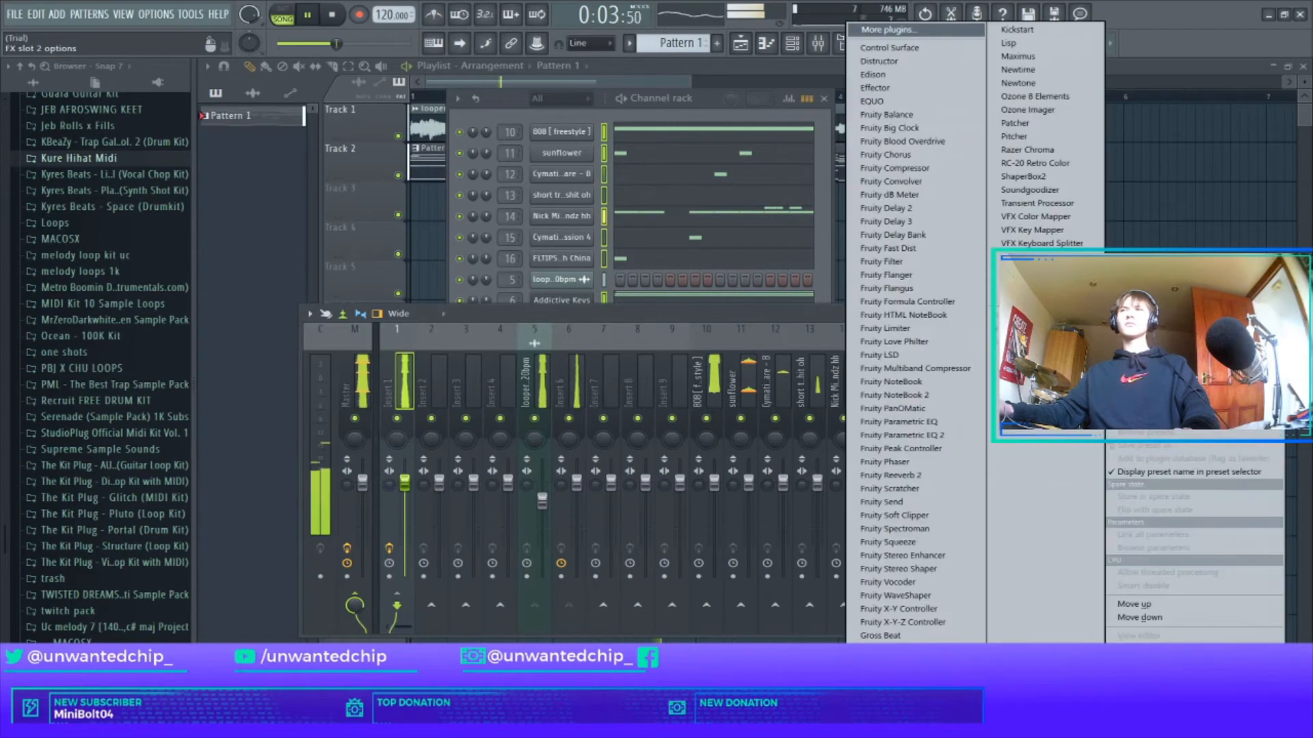
left_click(958, 663)
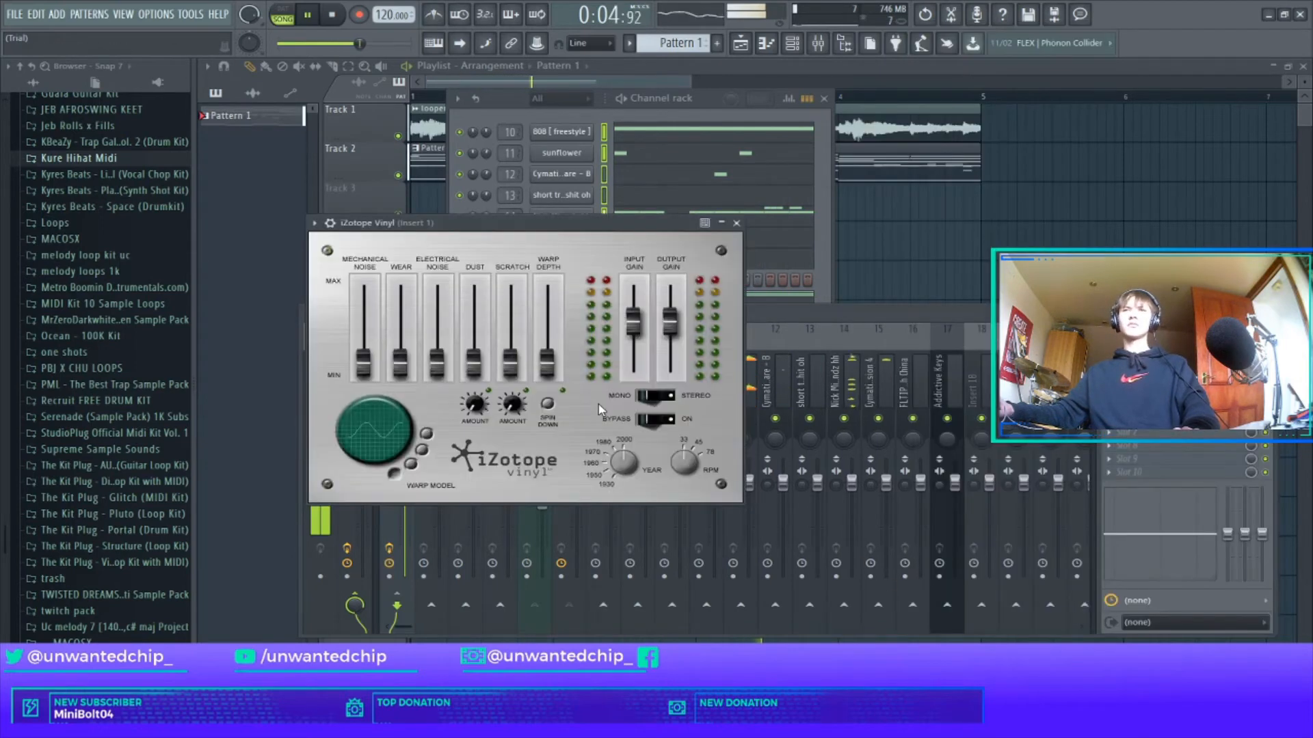
left_click_drag(547, 360, 551, 362)
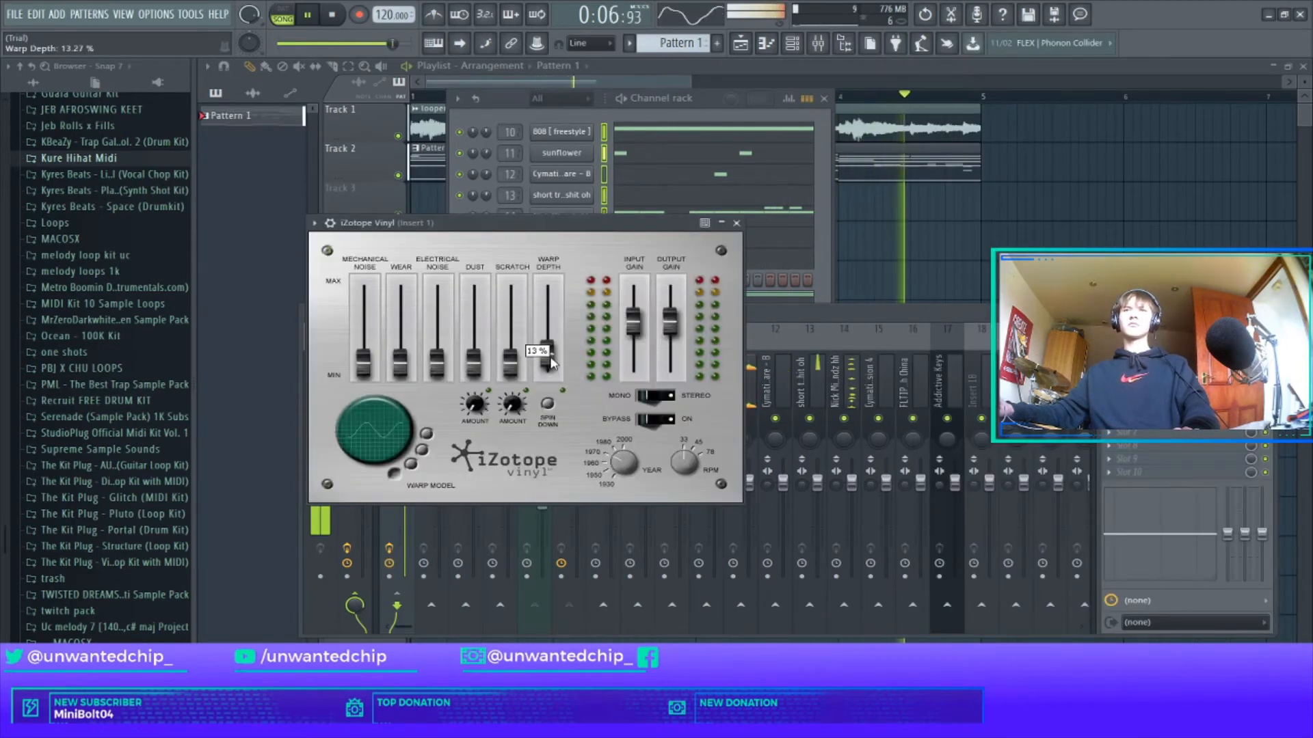
left_click(736, 224)
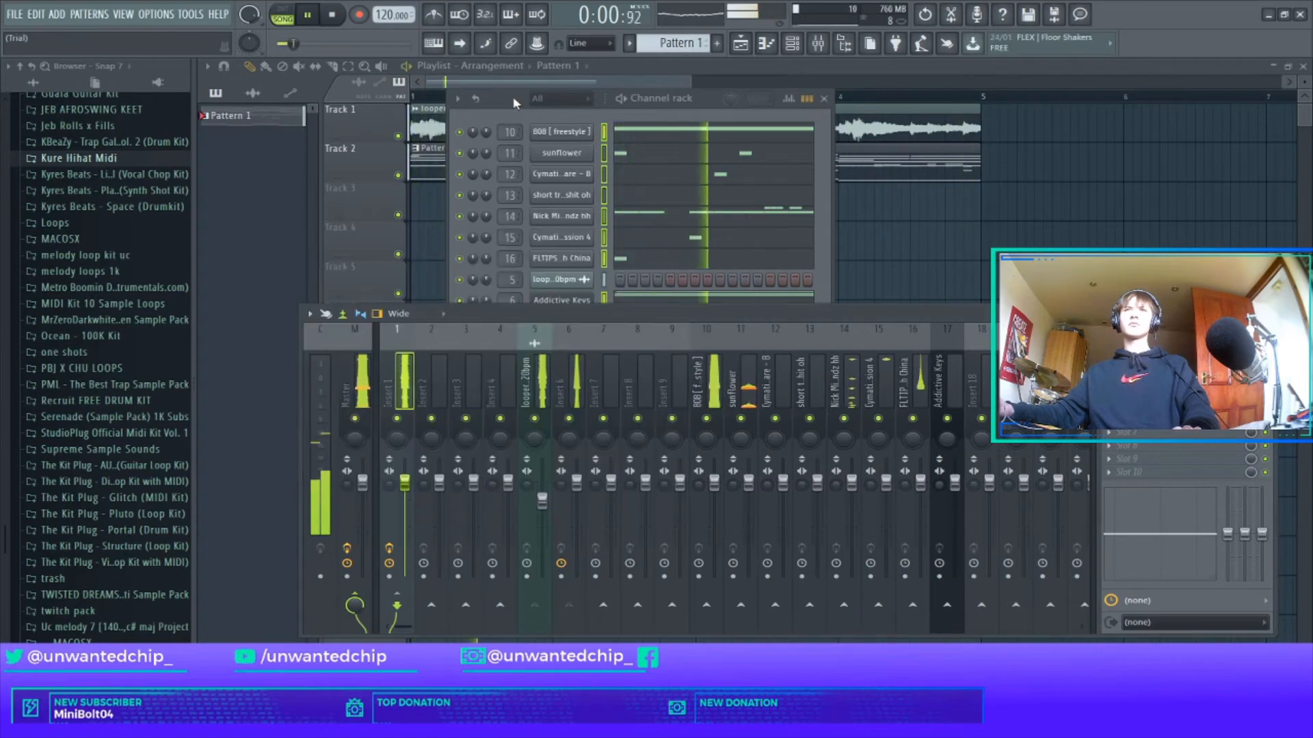
Close the channel rack, select mixer Insert 7, and bring the channel rack back.
left_click_drag(513, 96, 515, 93)
left_click(826, 96)
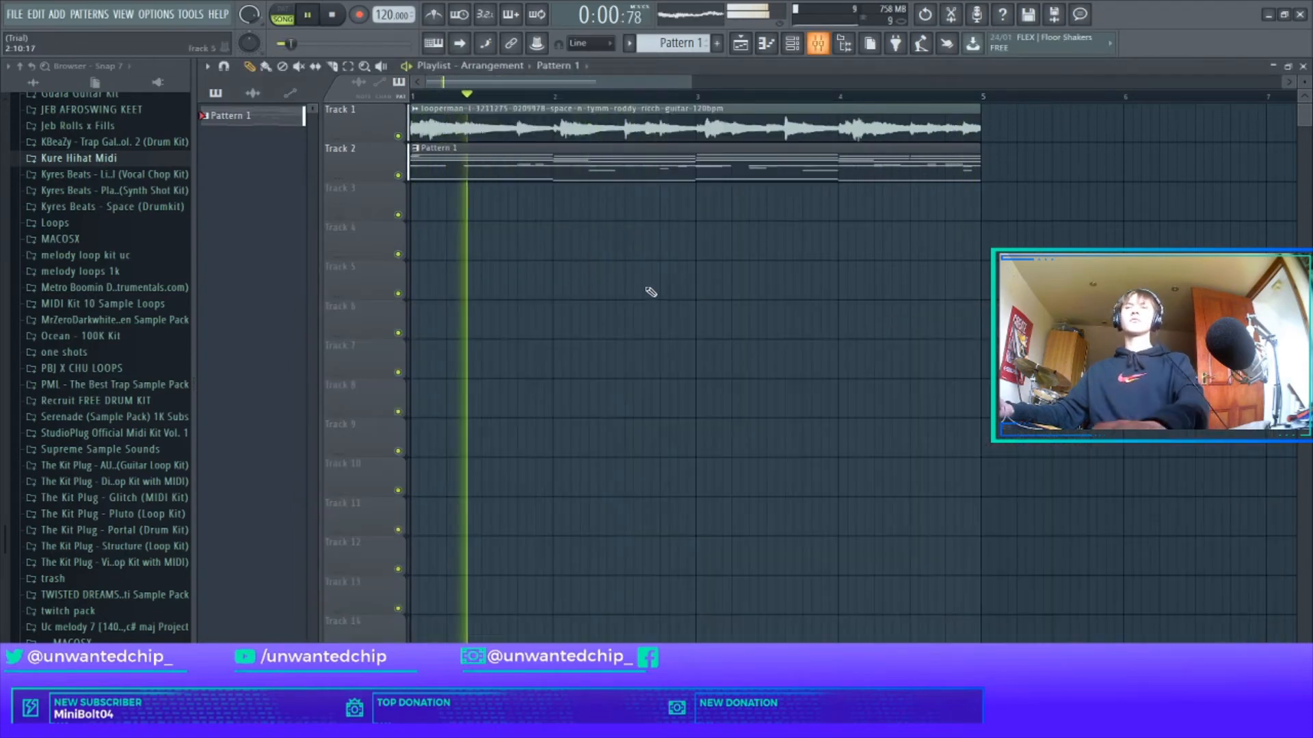
key("space")
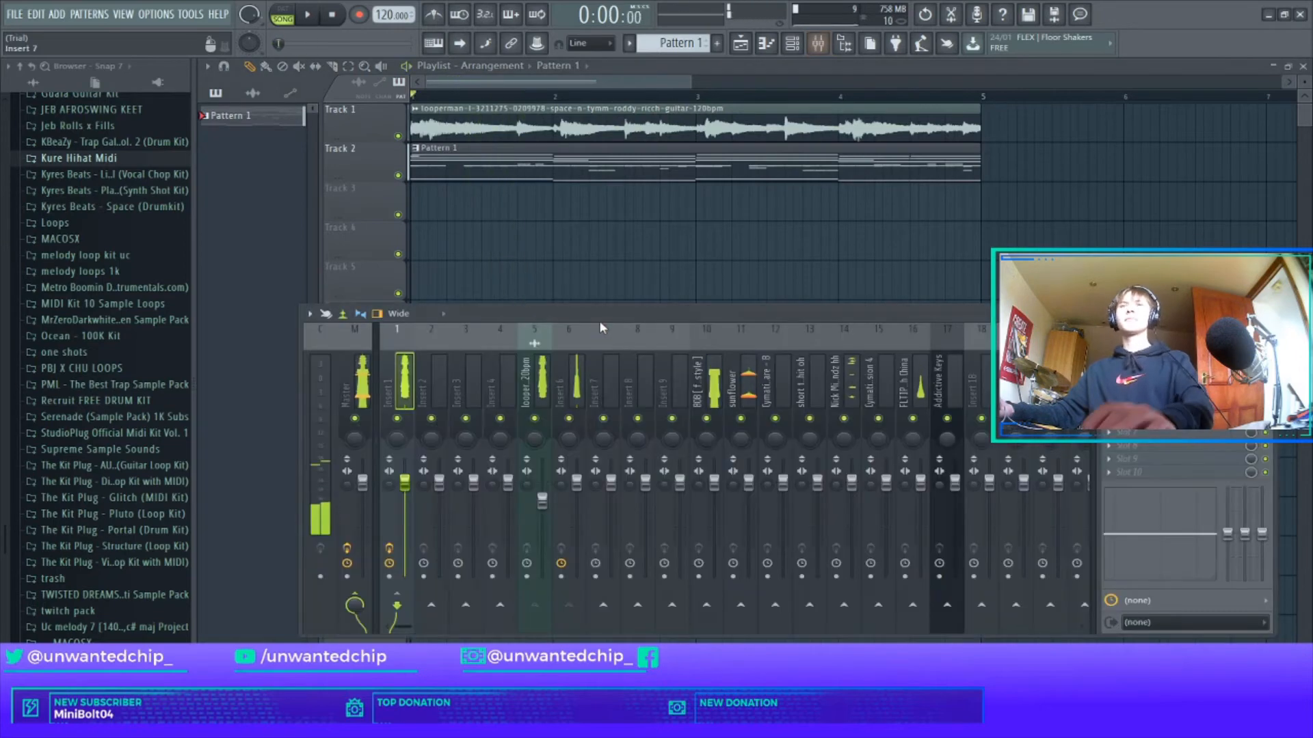
left_click(611, 376)
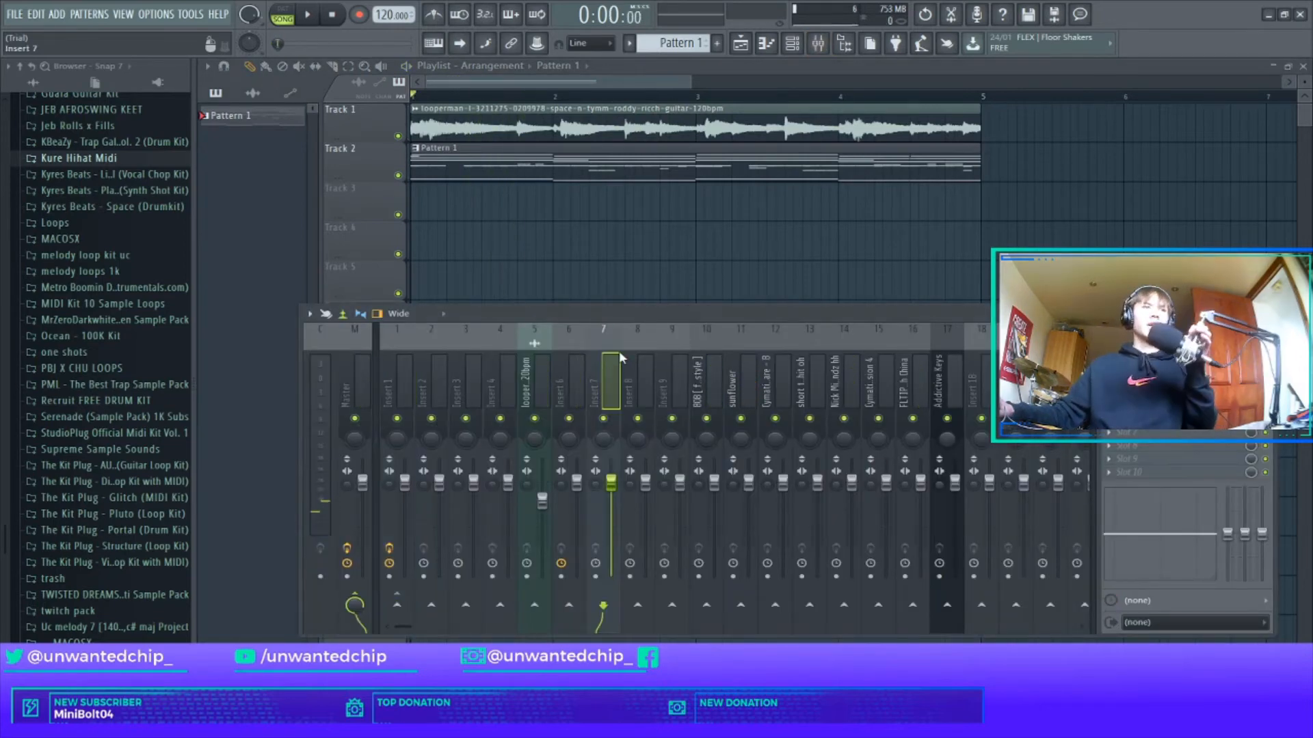
key("F6")
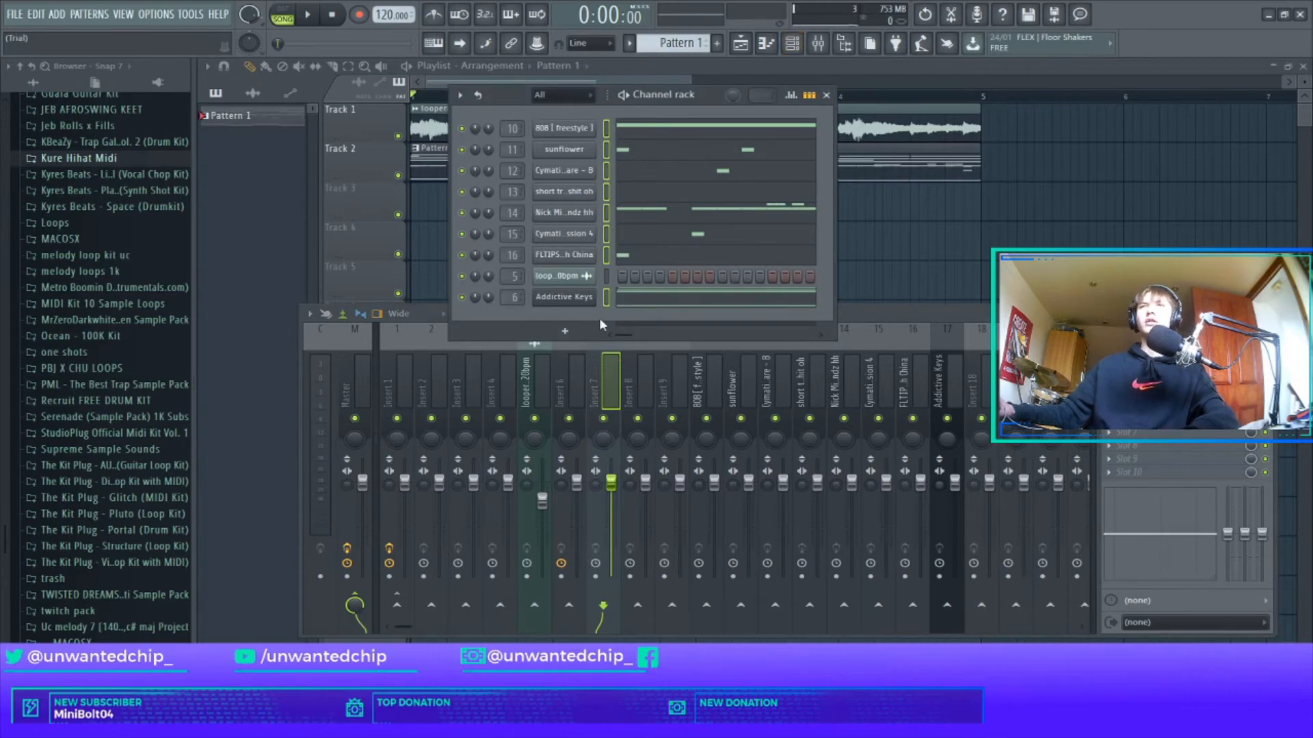
Add a Kontakt channel loaded with Ethereal Earth from Play Series Selection and open its piano roll.
left_click(564, 331)
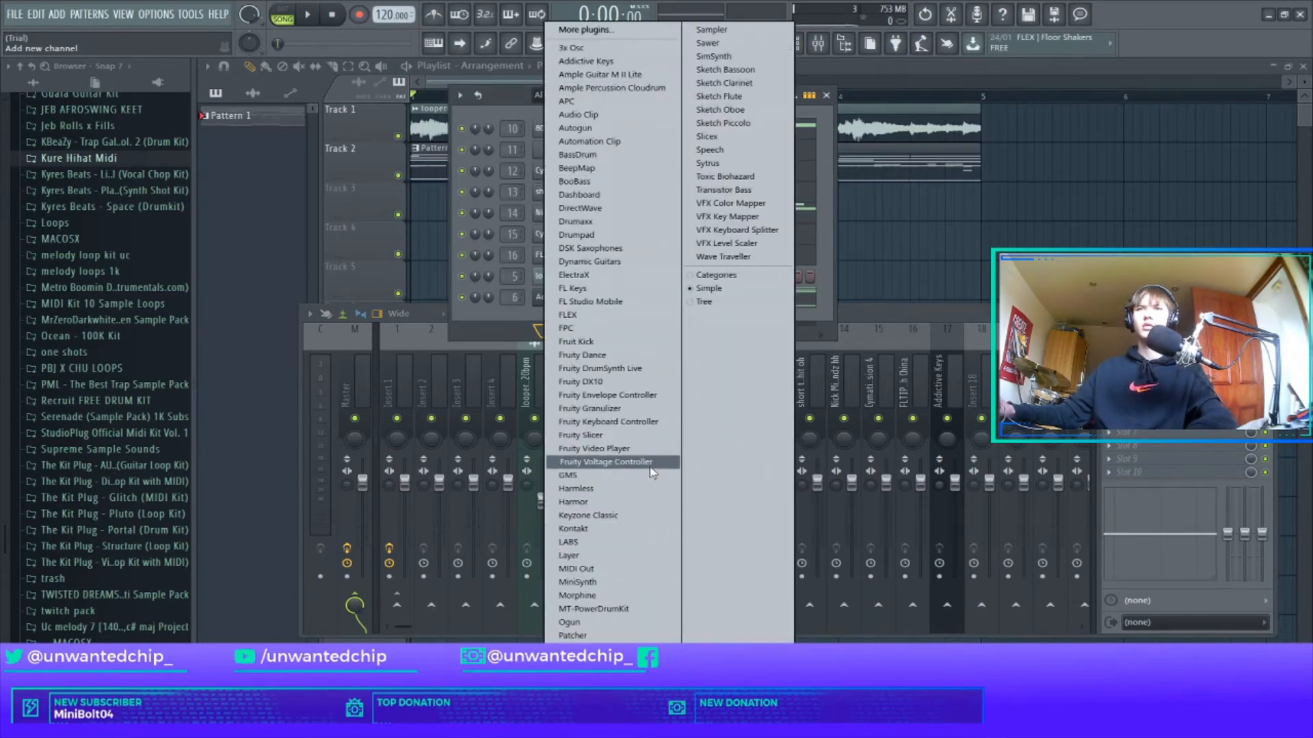
left_click(593, 528)
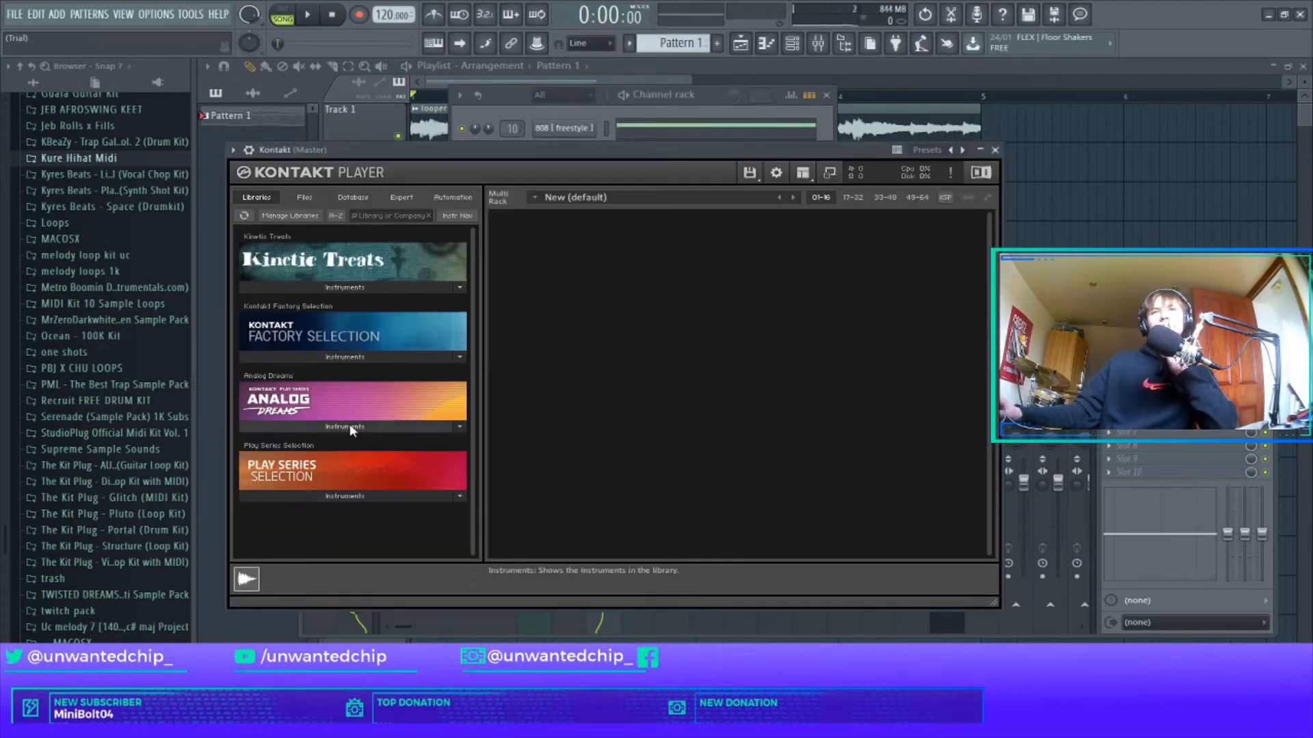
left_click(349, 426)
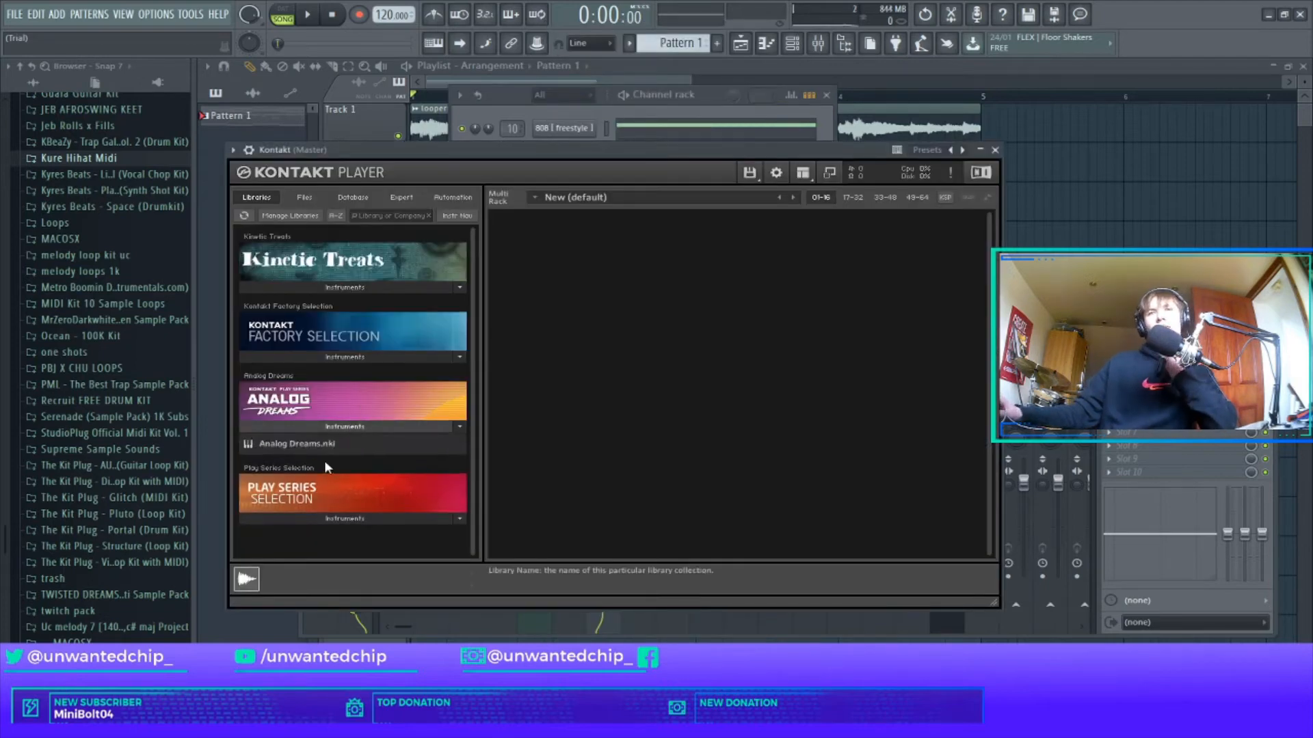
left_click(339, 516)
left_click_drag(301, 536, 534, 454)
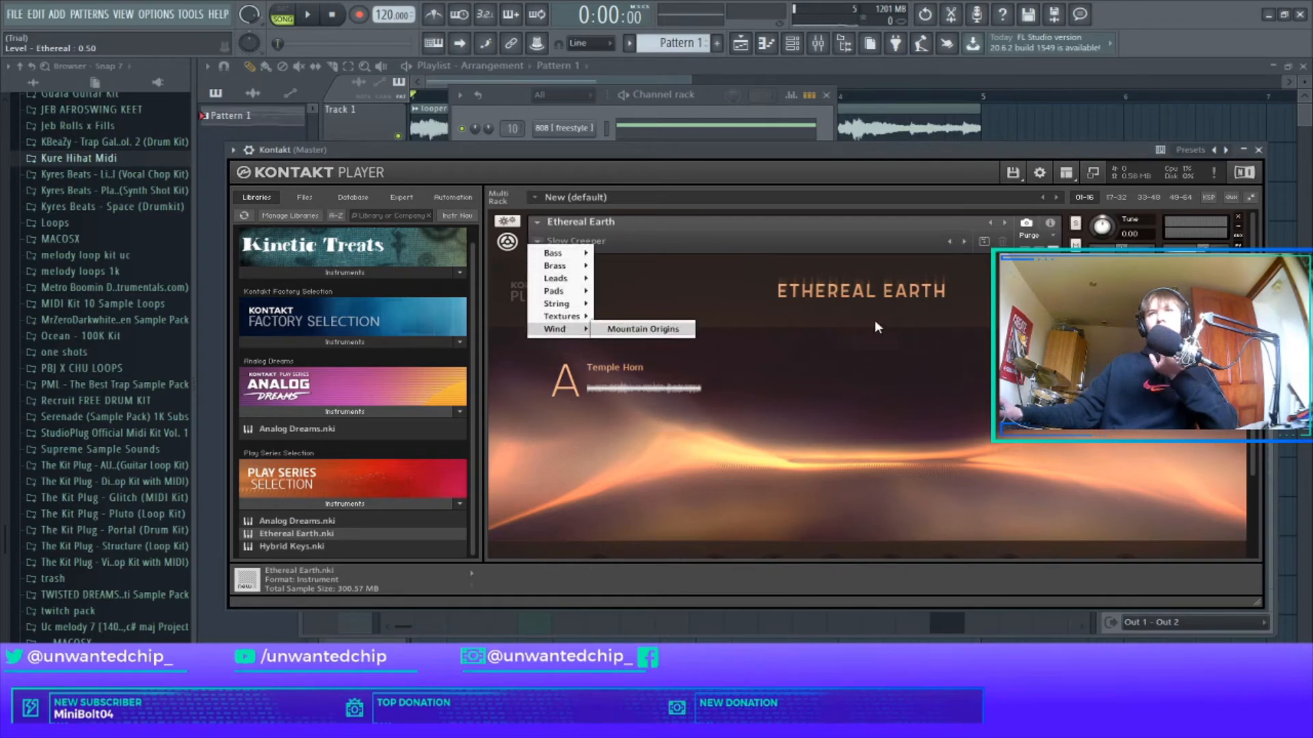
left_click(1259, 150)
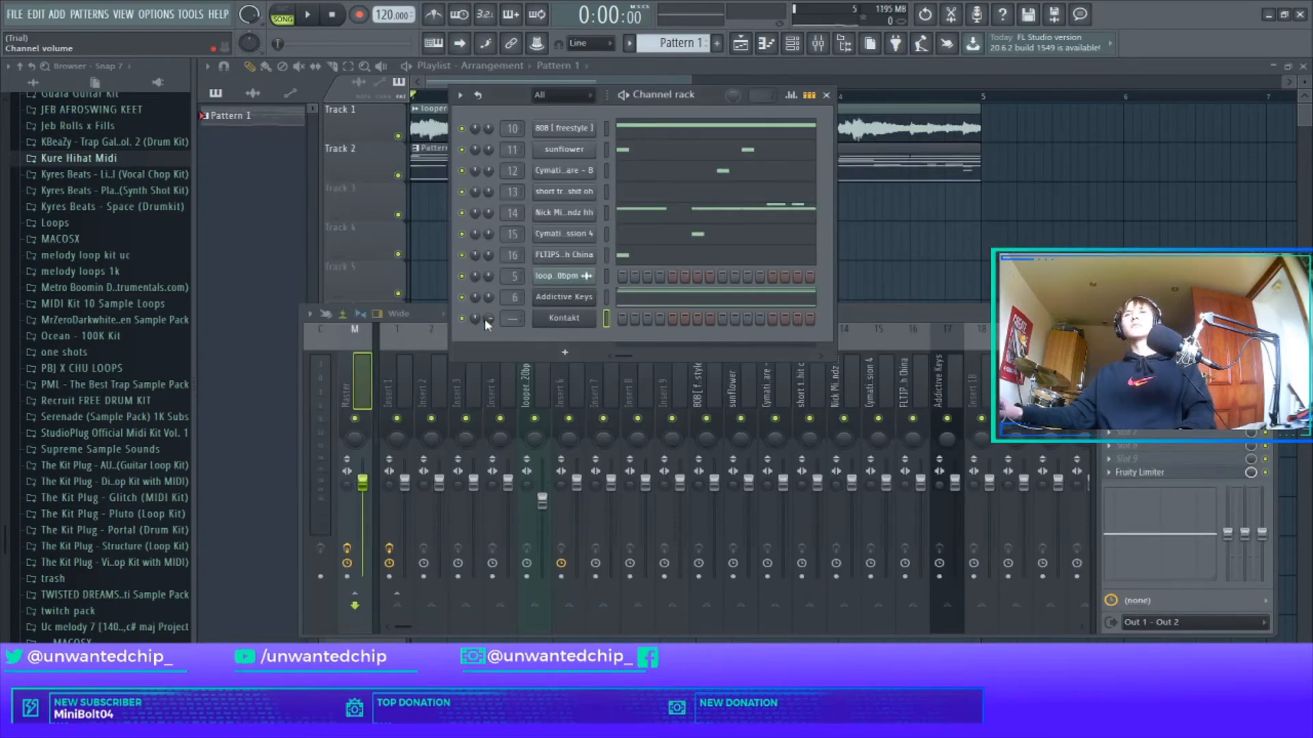
right_click(565, 323)
left_click(578, 320)
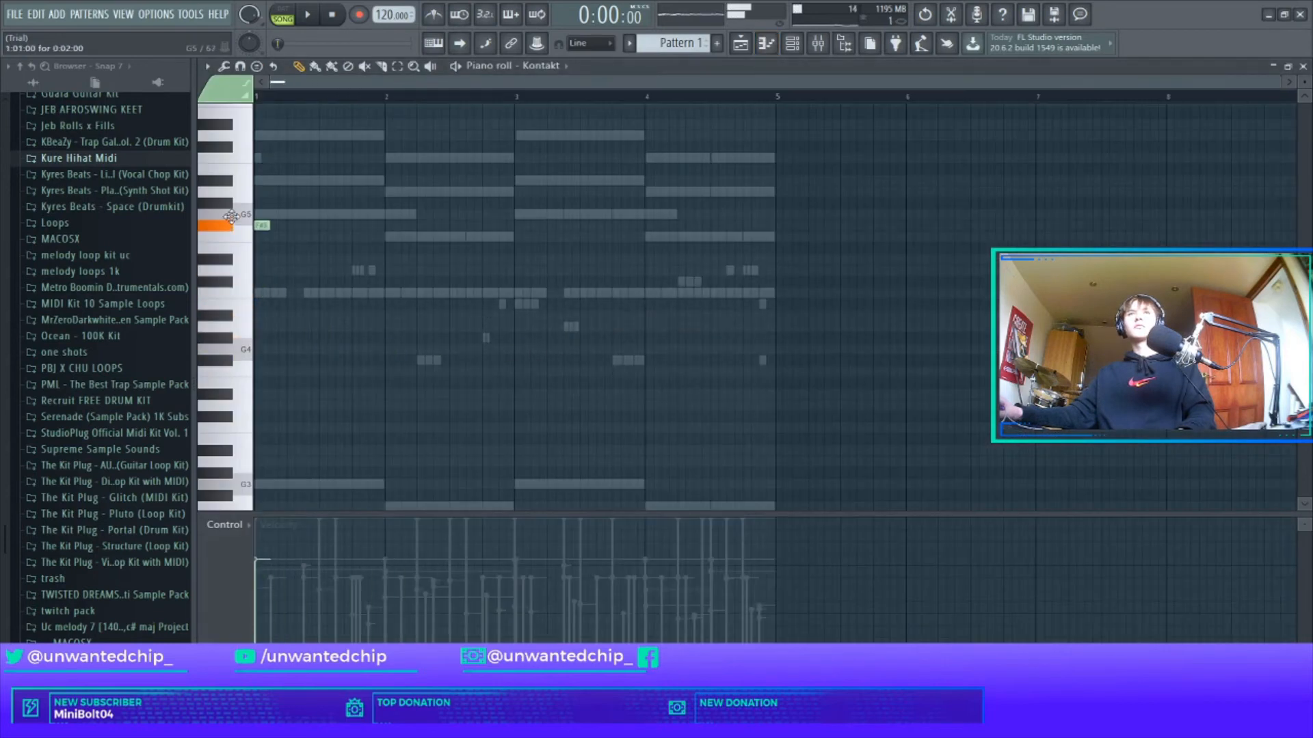
Shorten the opening D6 and A#5 notes while auditioning the melody.
left_click_drag(195, 124, 68, 461)
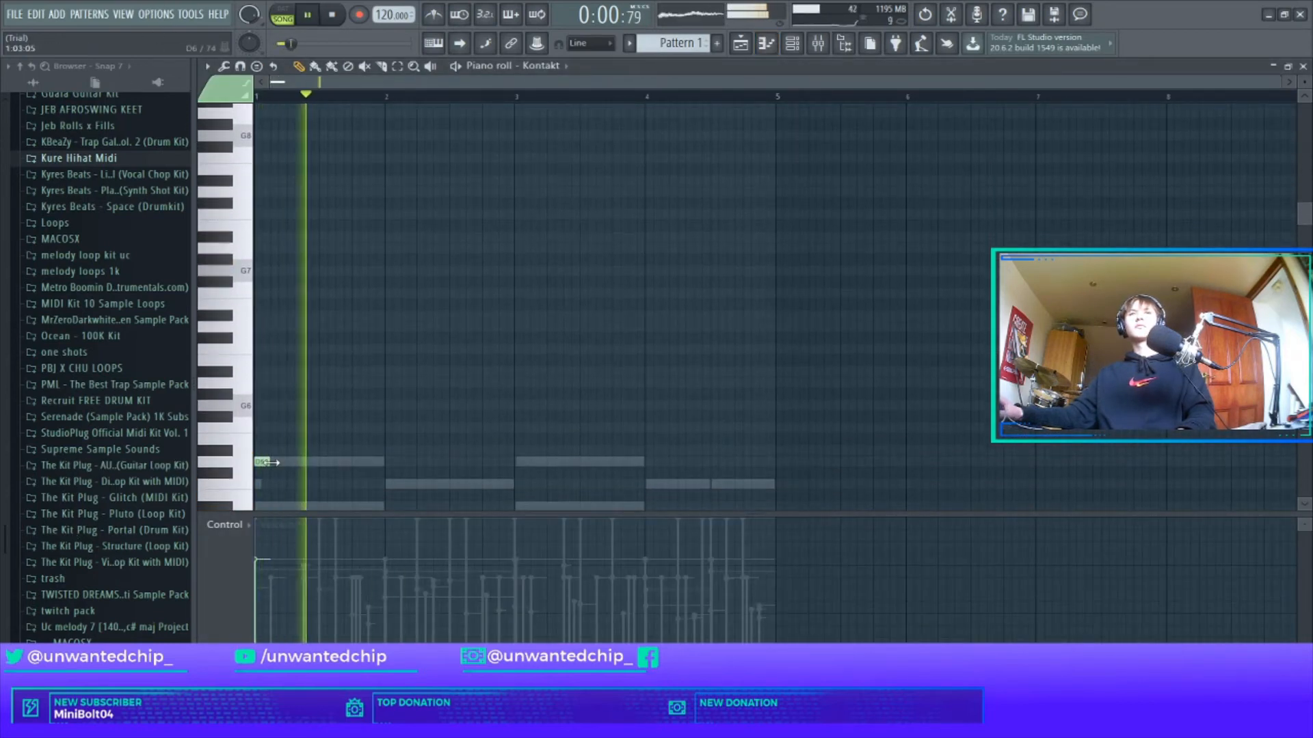
scroll(381, 415, "down", 3)
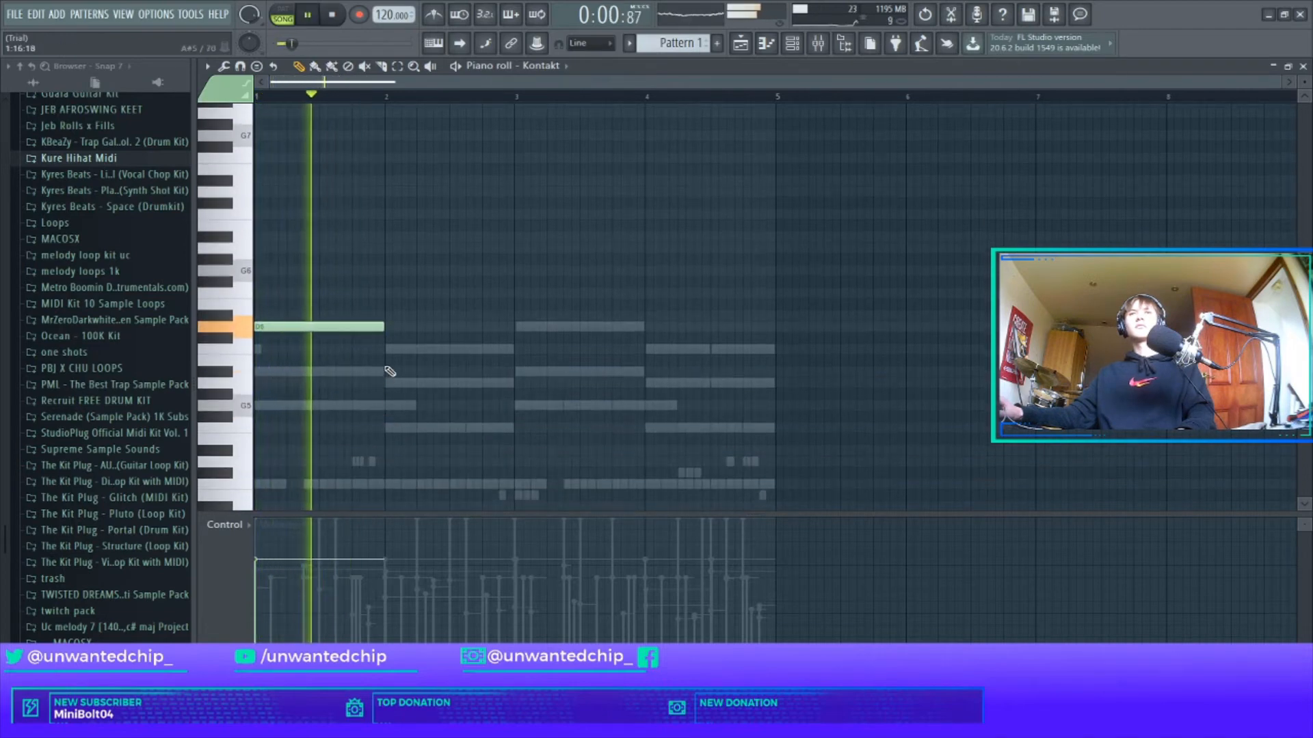
left_click_drag(383, 329, 351, 329)
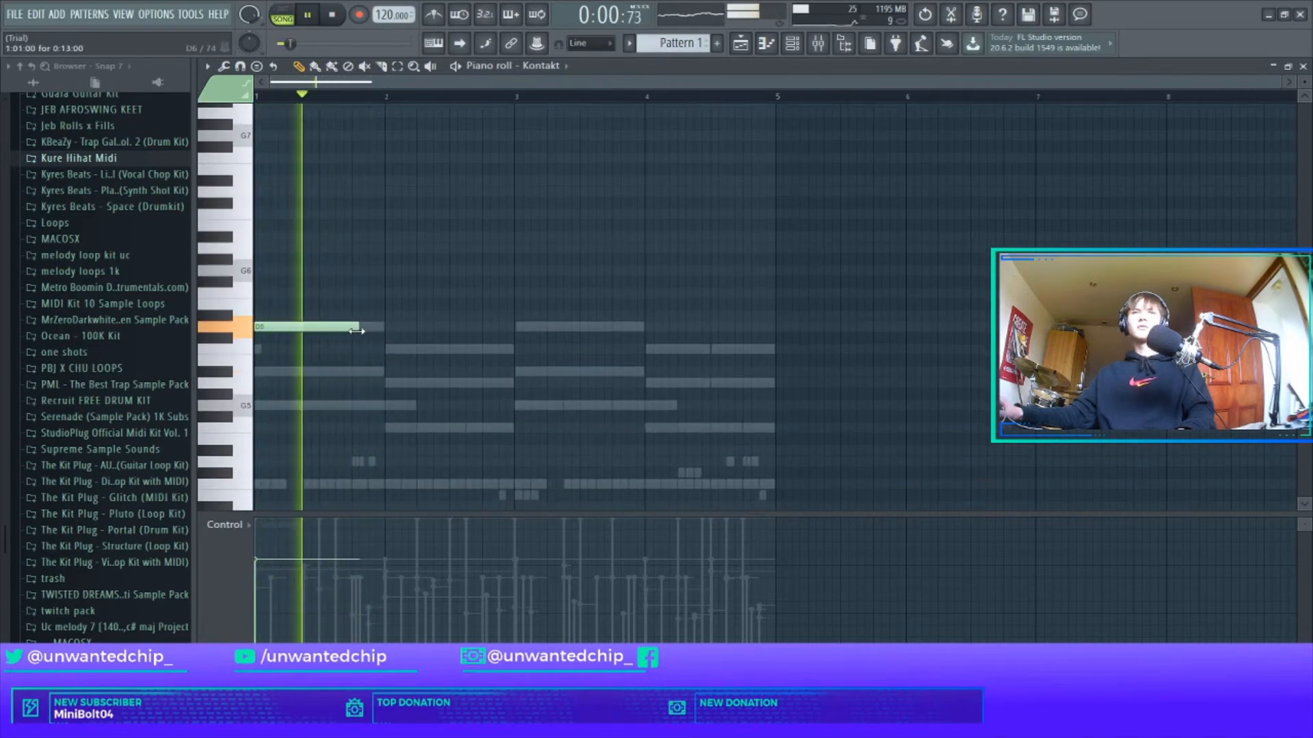
key("space")
left_click_drag(448, 372, 311, 327)
key("space")
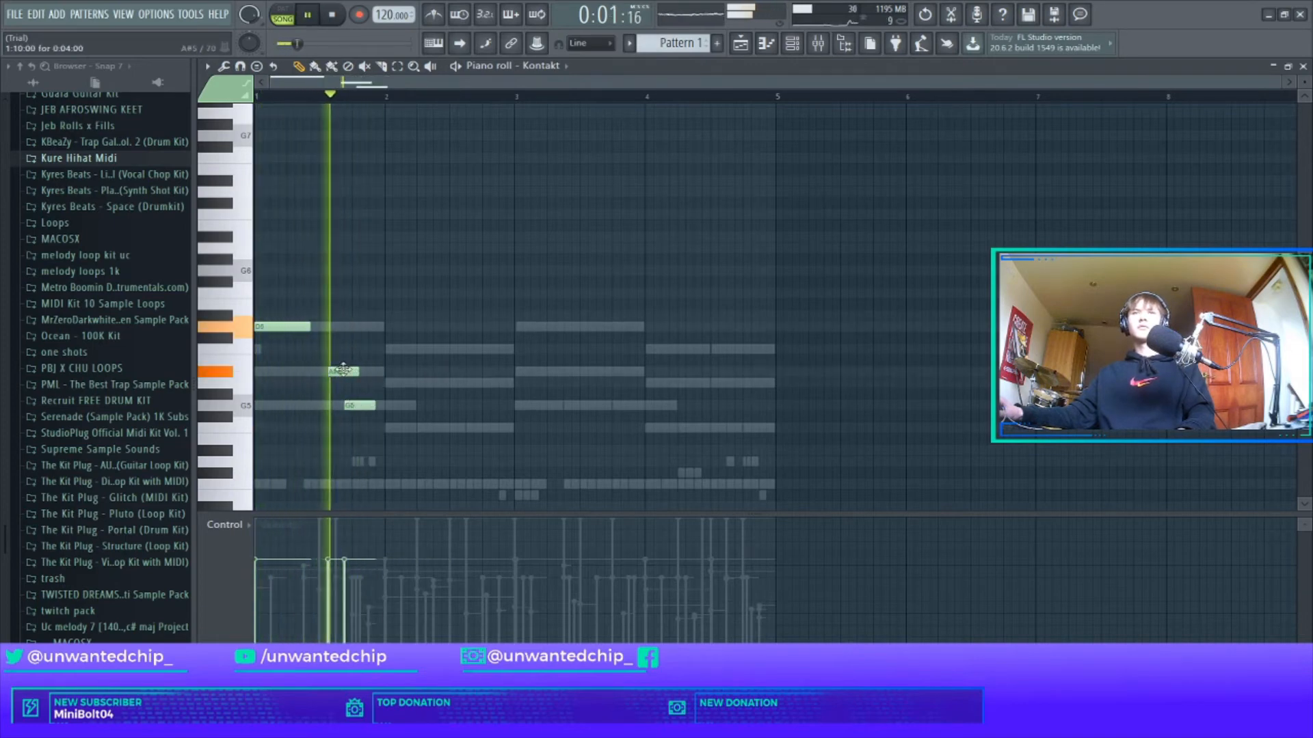
key("space")
left_click_drag(342, 373, 329, 373)
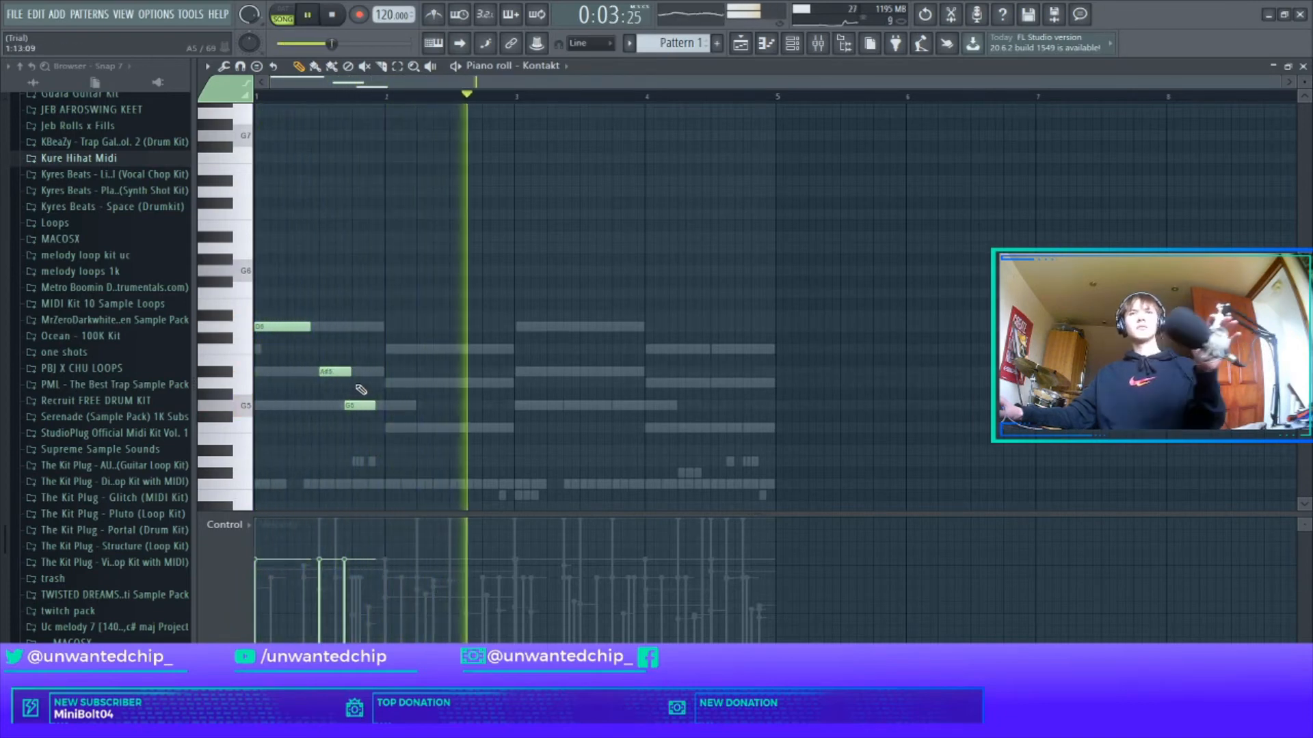
key("space")
key("space")
Move the A#5 and G5 notes earlier, then add a second A#5 and a long D6 note.
scroll(370, 402, "up", 5)
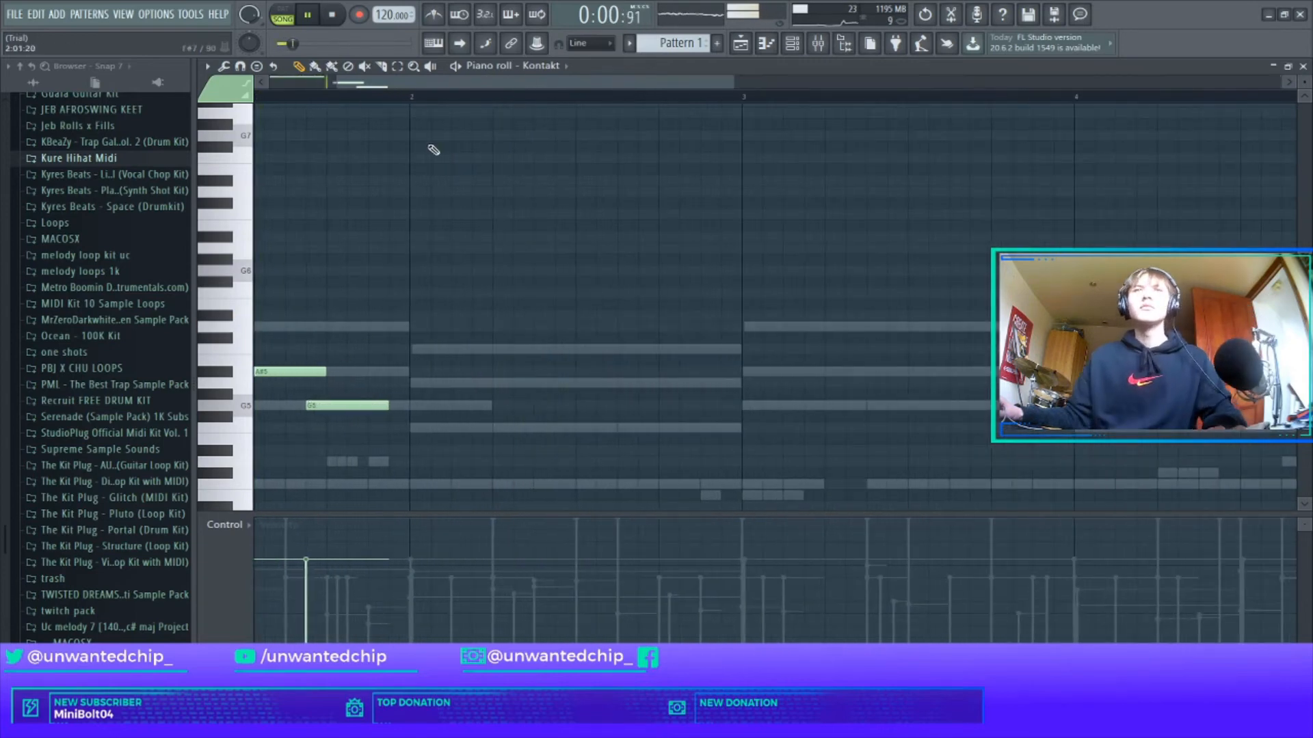
left_click_drag(423, 82, 349, 85)
left_click_drag(433, 369, 391, 370)
left_click_drag(524, 408, 454, 407)
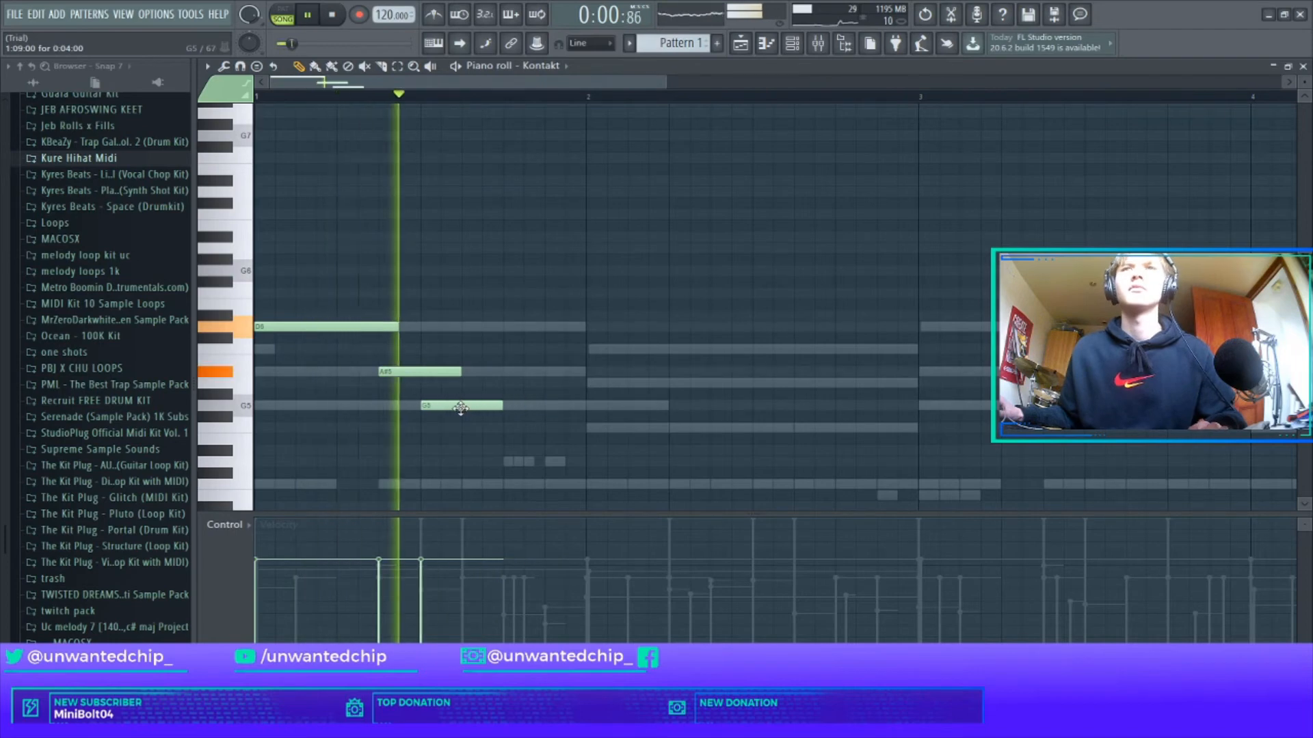
scroll(454, 404, "down", 4)
left_click(383, 371)
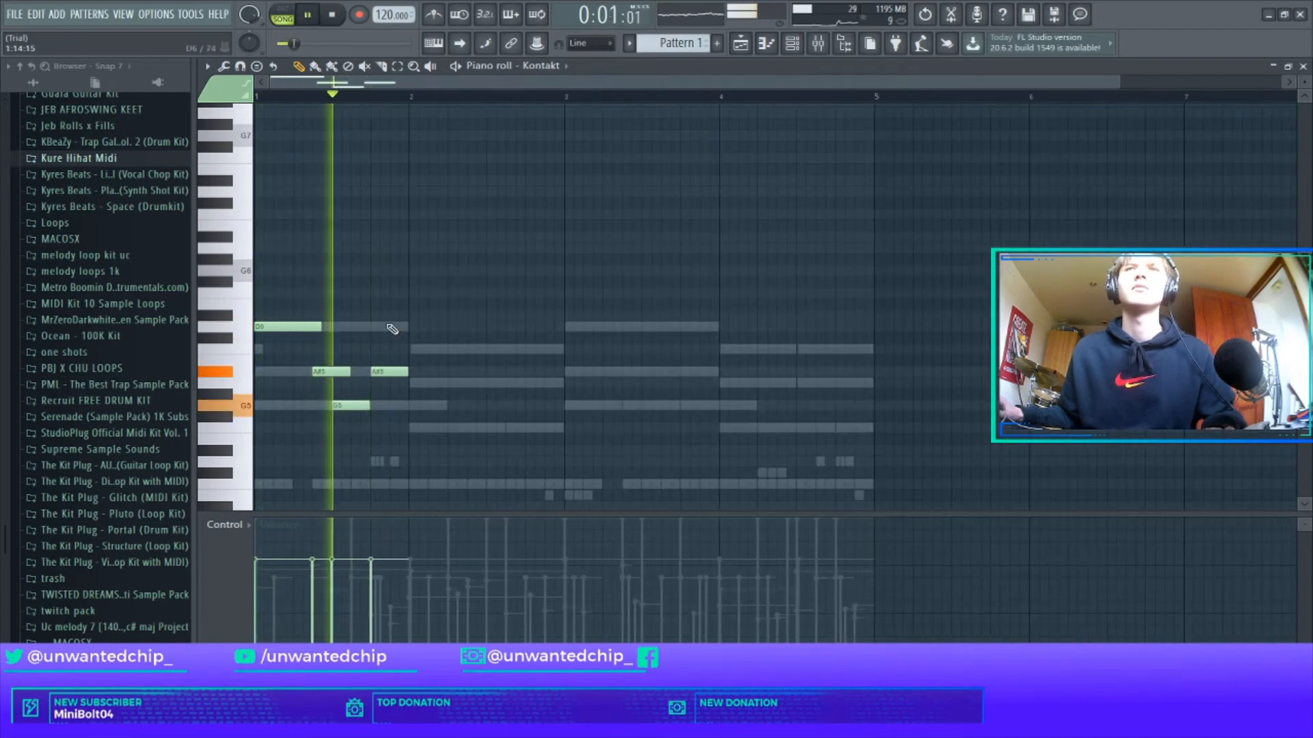
left_click(419, 349)
left_click_drag(445, 350, 554, 351)
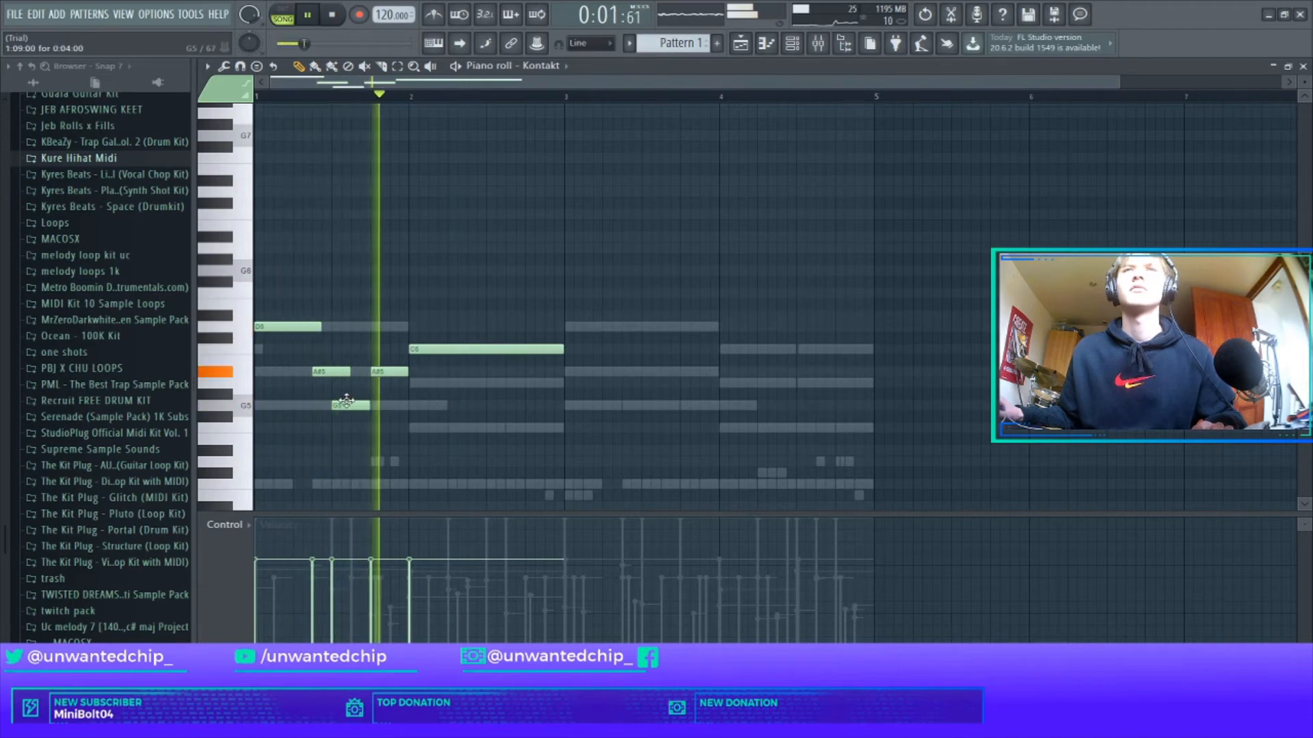
key("space")
Raise the G5 note to D6 and transpose the two notes down an octave to D6 and C6.
left_click_drag(346, 405, 372, 329)
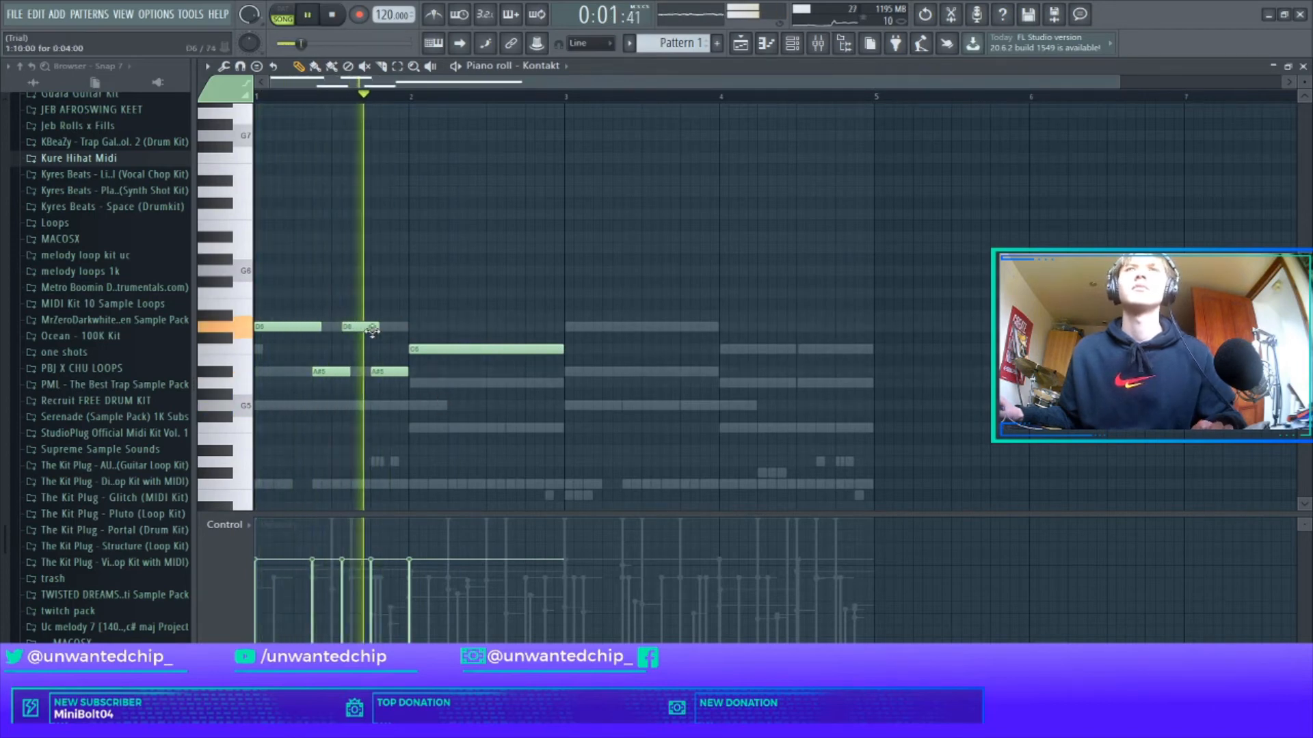
key("ctrl+Up")
scroll(420, 378, "up", 4)
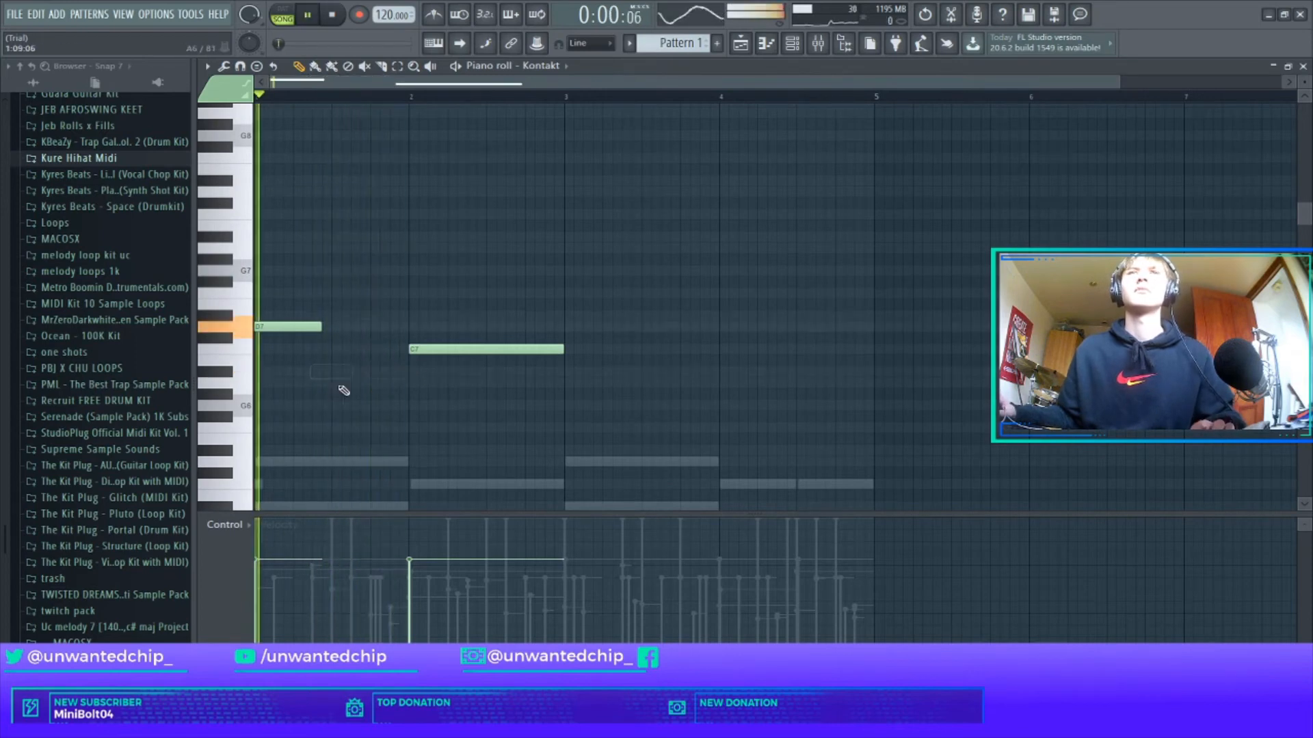
key("ctrl+Down")
scroll(380, 336, "down", 6)
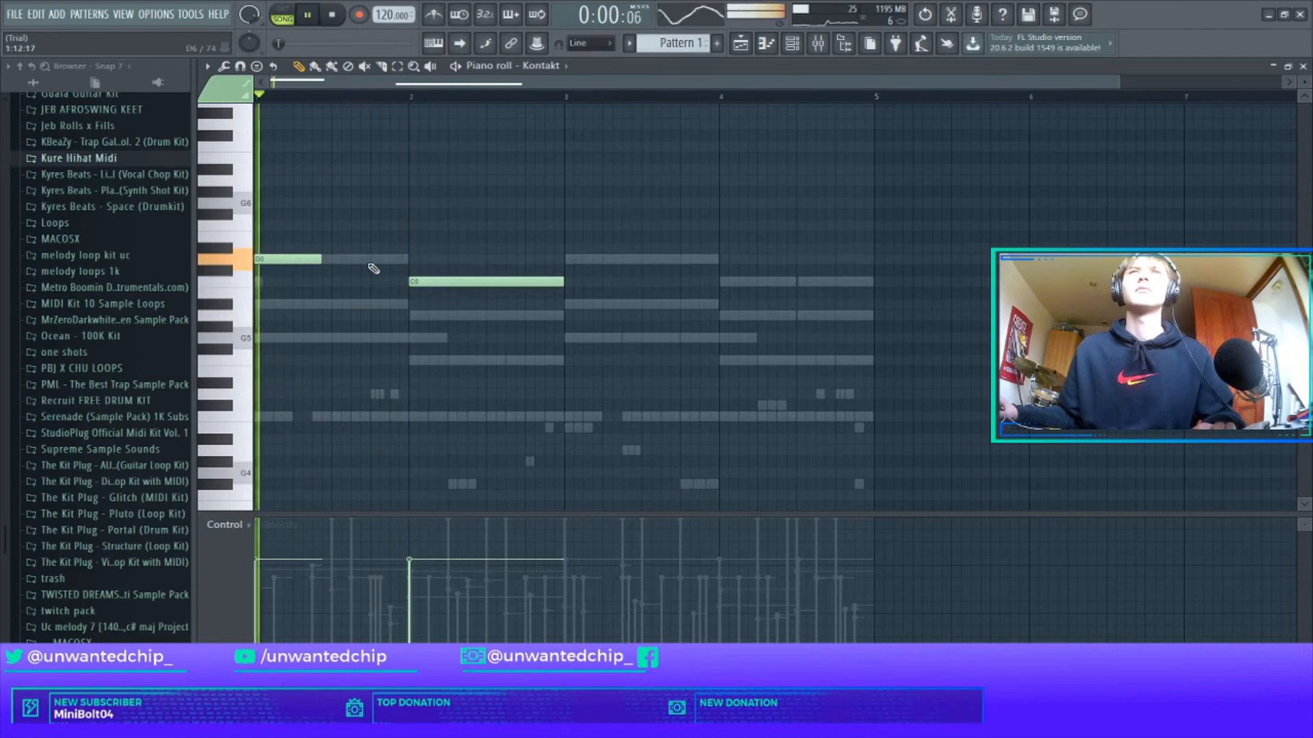
Add an F6 note at the end of bar 1 and slice the long C6 note into shorter pieces.
key("space")
left_click(373, 205)
left_click_drag(384, 205, 384, 227)
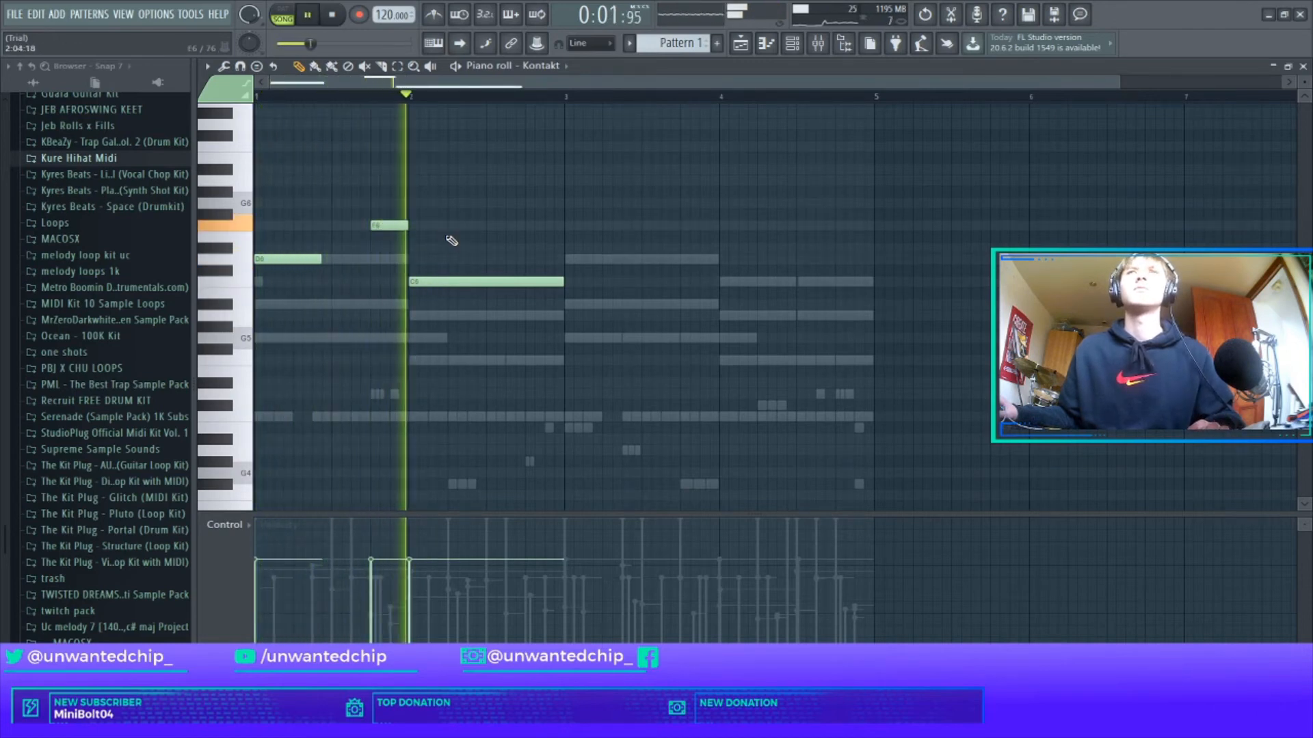
key("c")
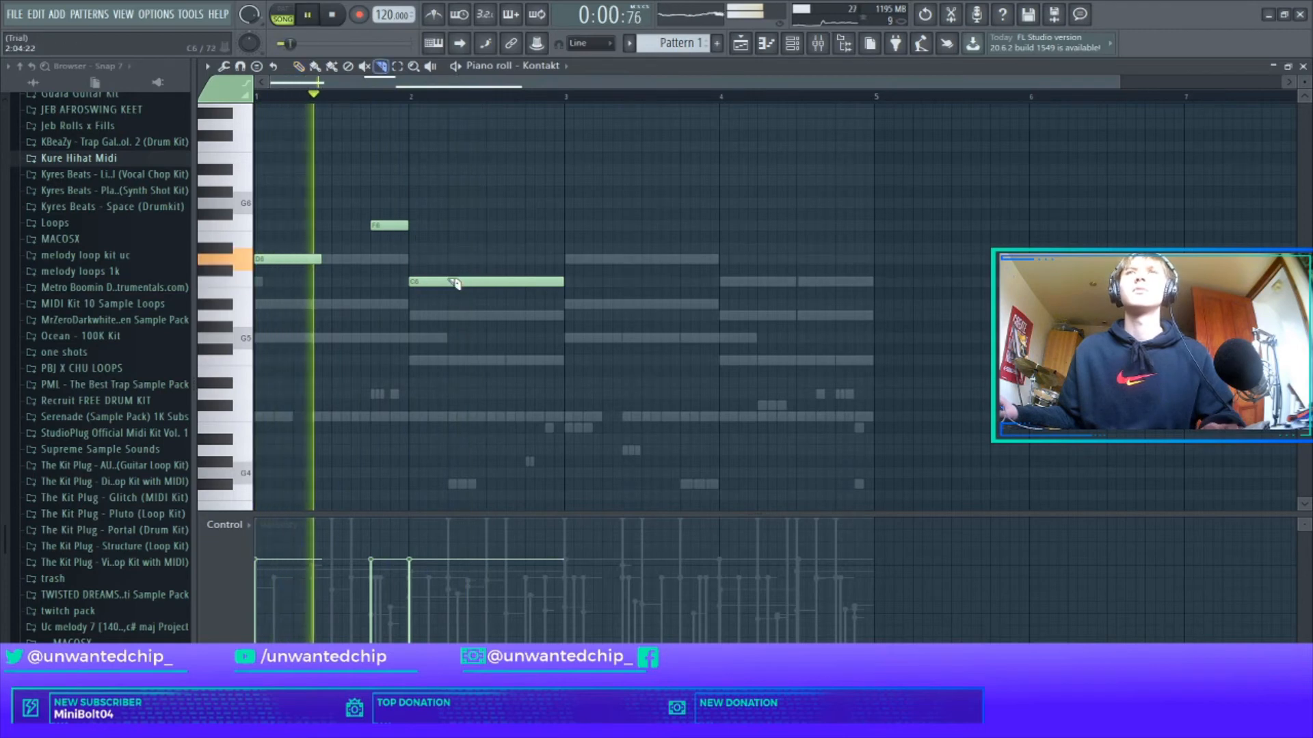
mouse_move(455, 277)
left_mouse_down()
mouse_move(456, 292)
mouse_move(531, 302)
mouse_move(469, 306)
mouse_move(521, 310)
mouse_move(484, 341)
mouse_move(501, 340)
left_mouse_up()
key("p")
key("space")
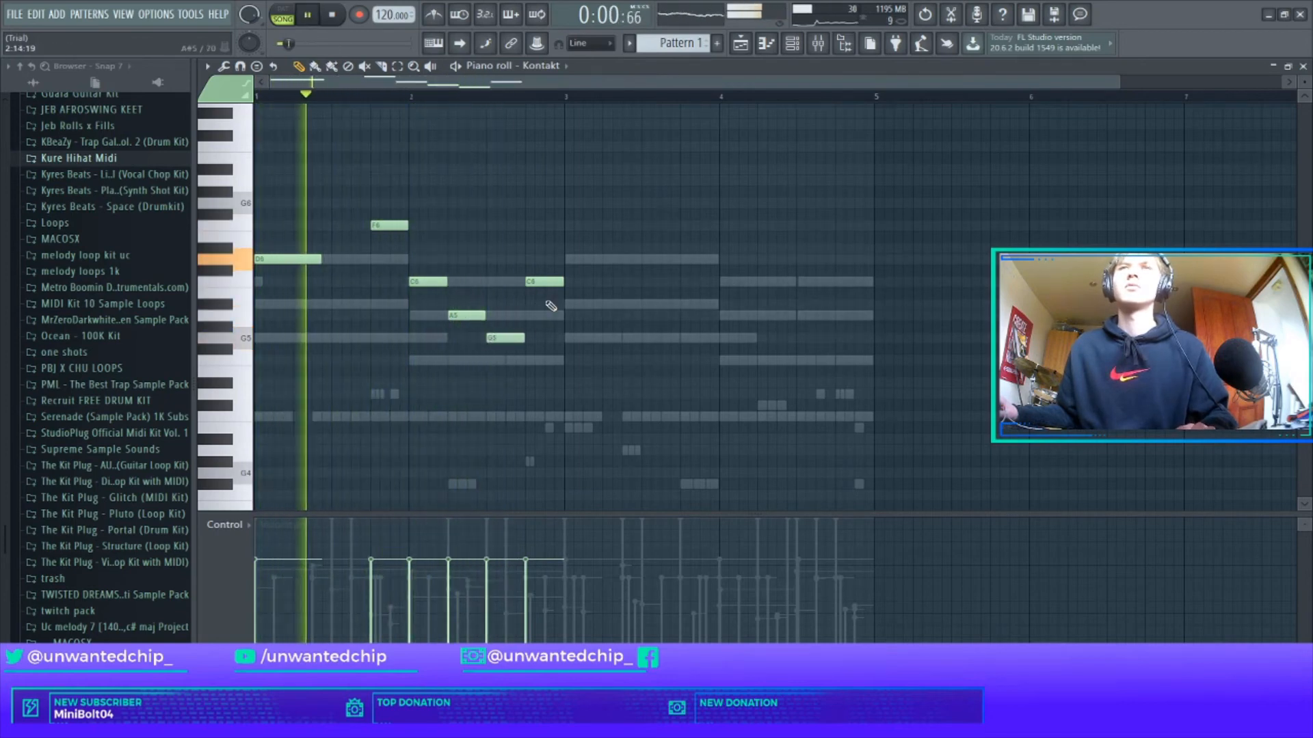
Lower the last sliced note to A#5 and add a D6 note stretching to bar 4.
left_click_drag(542, 282, 530, 311)
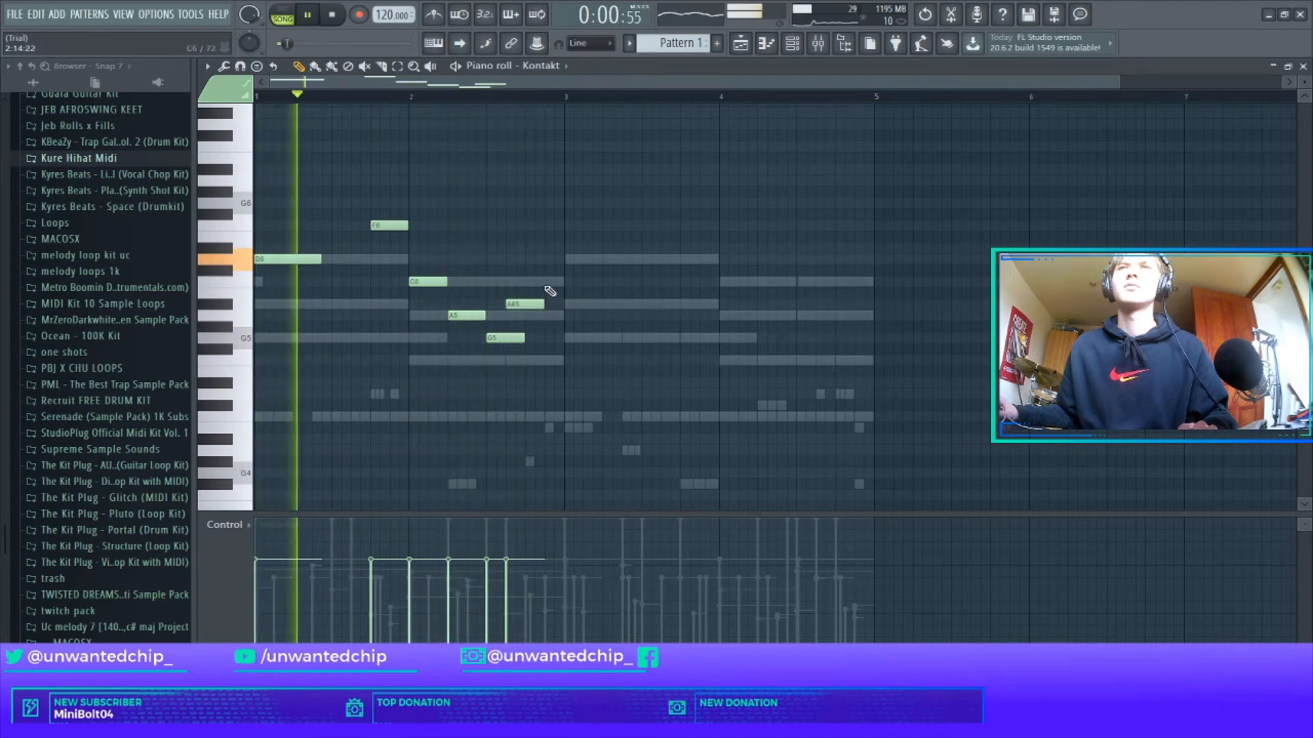
left_click(628, 258)
left_click_drag(628, 259, 505, 337)
key("space")
left_click(551, 282)
key("space")
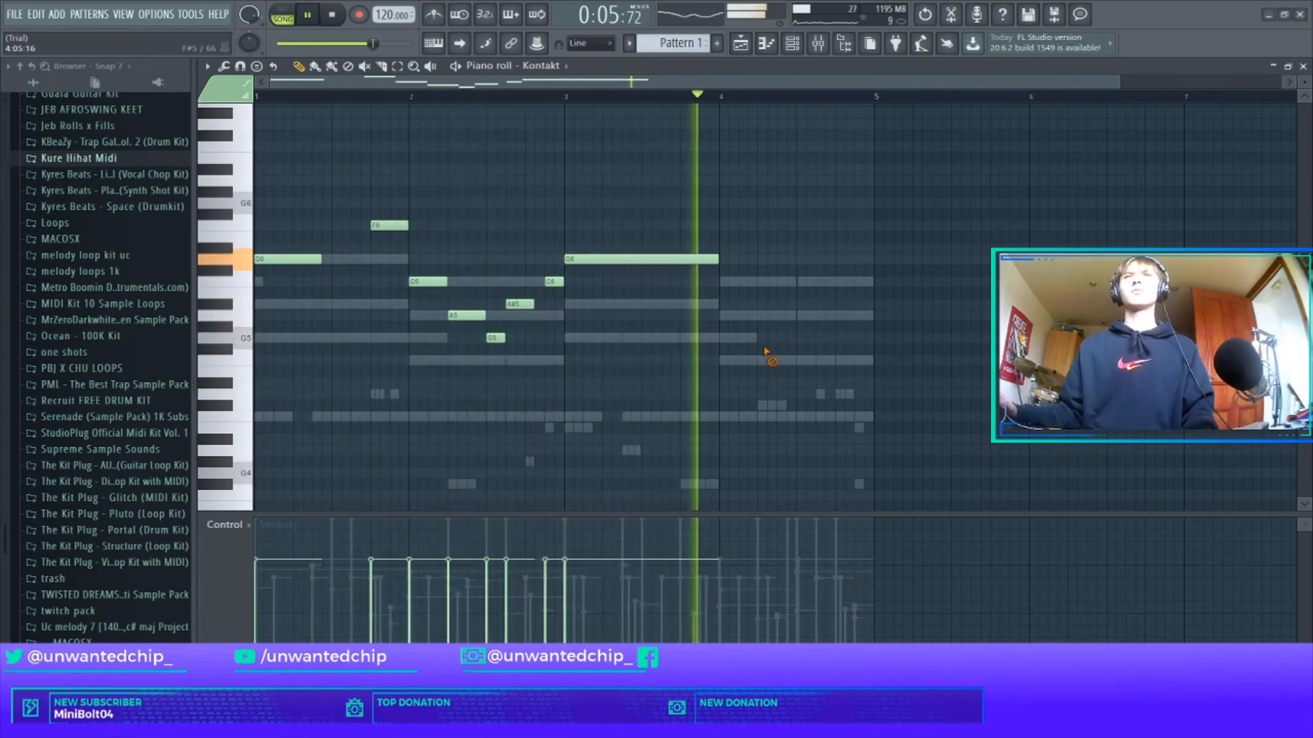
Fill bar 4 with an A5 note for its first half and an F5 note after it.
left_click(726, 316)
left_click_drag(736, 315, 797, 316)
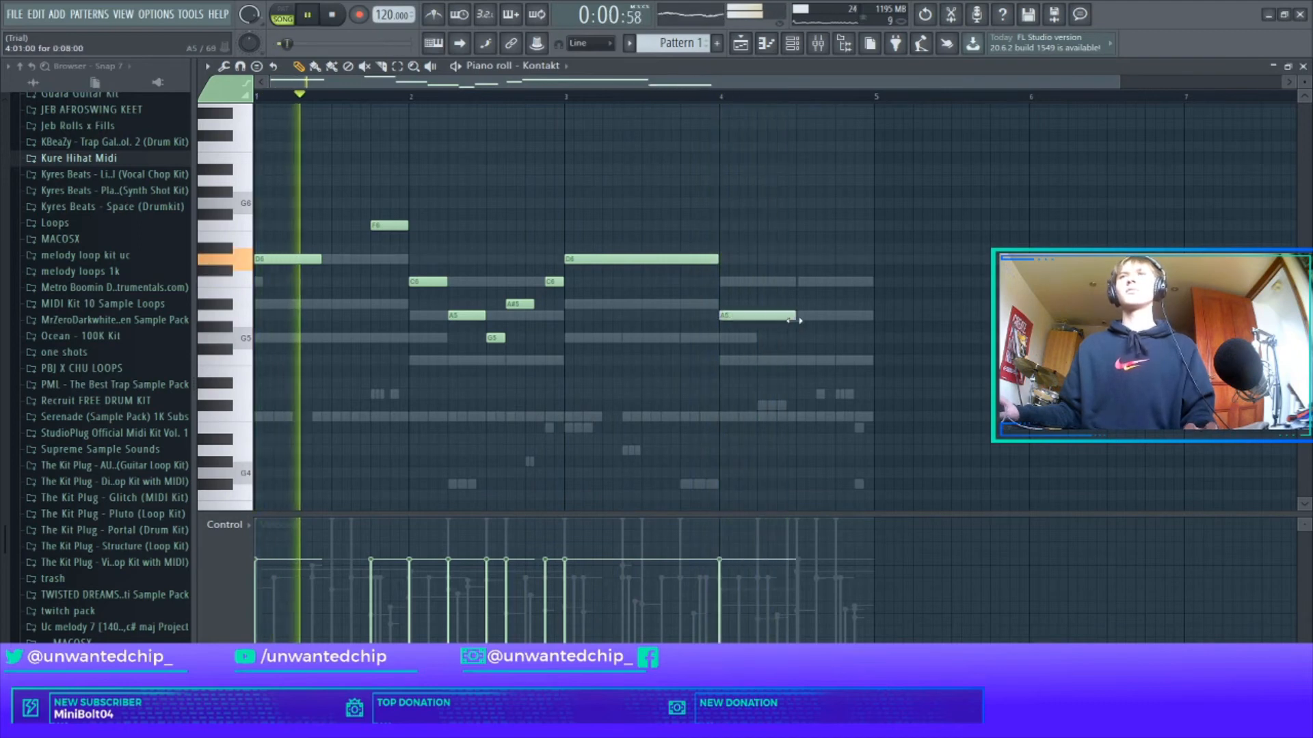
left_click_drag(813, 361, 794, 362)
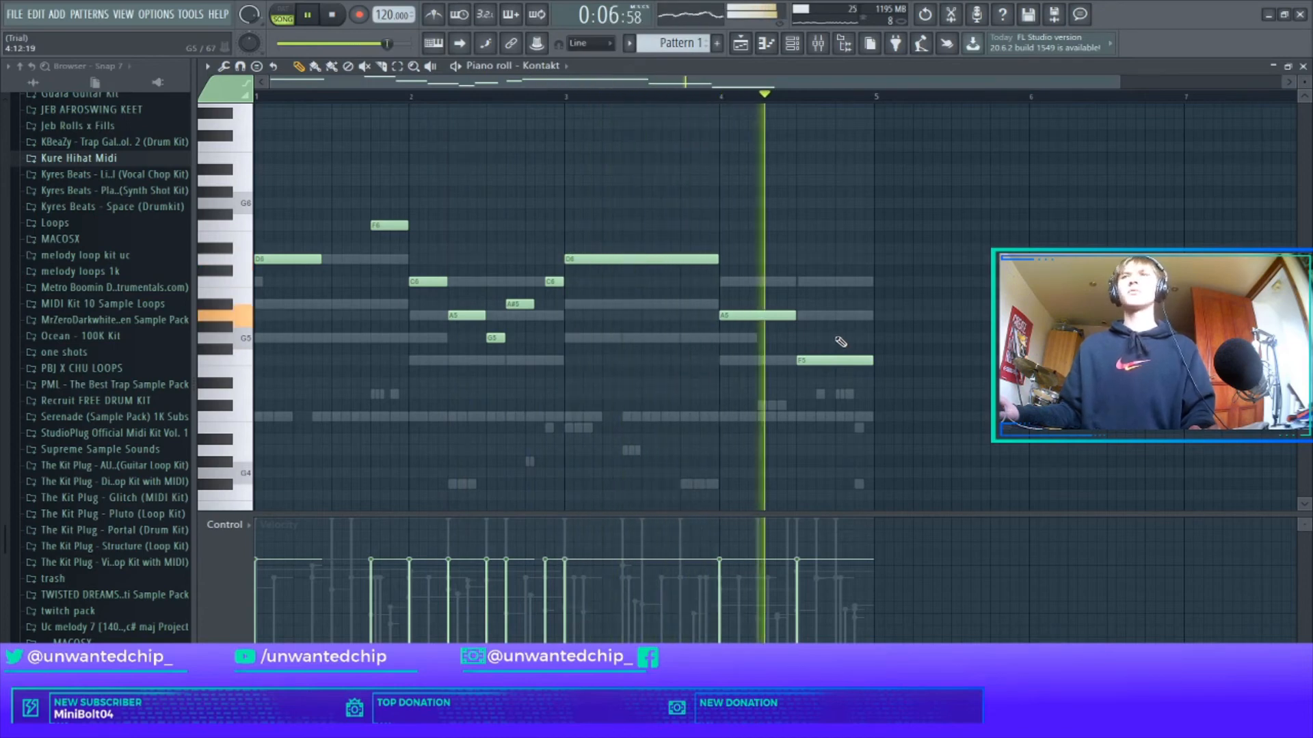
key("space")
key("space")
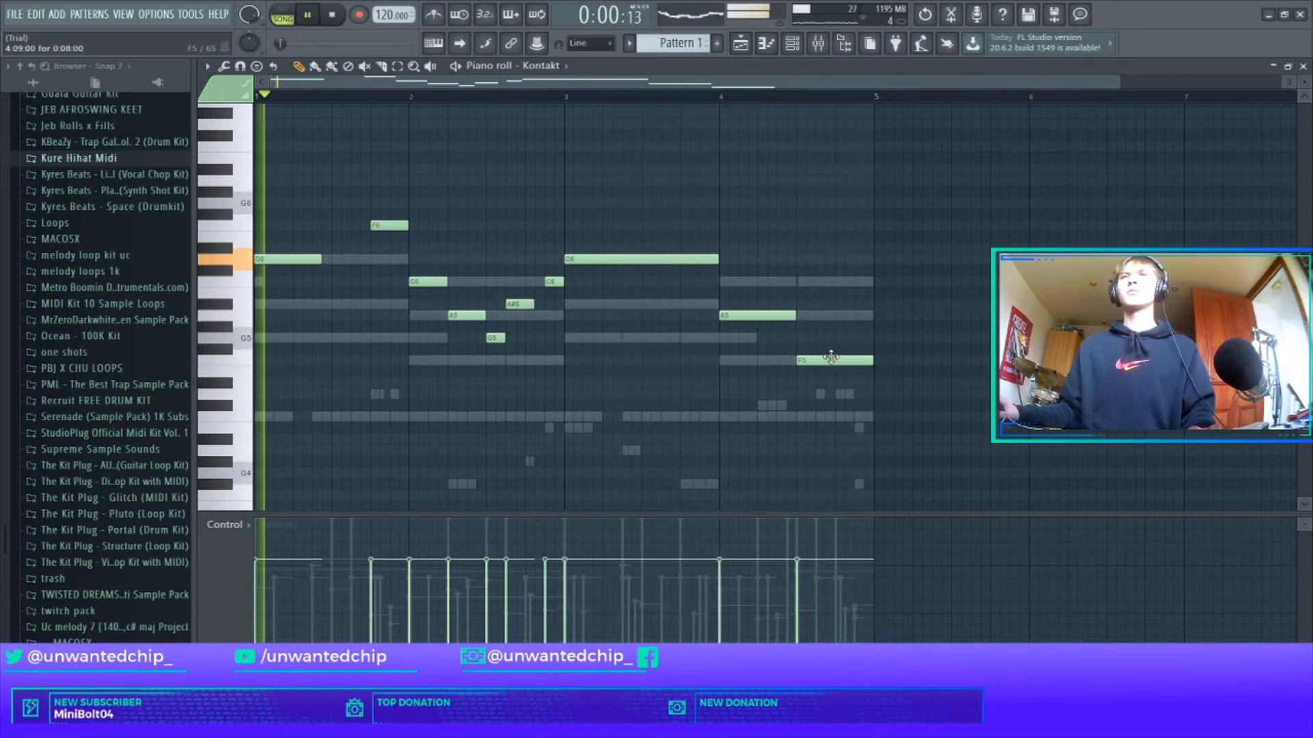
Audition the pattern, select all melody notes, then dismiss the randomizer to return to the mixer.
key("F7")
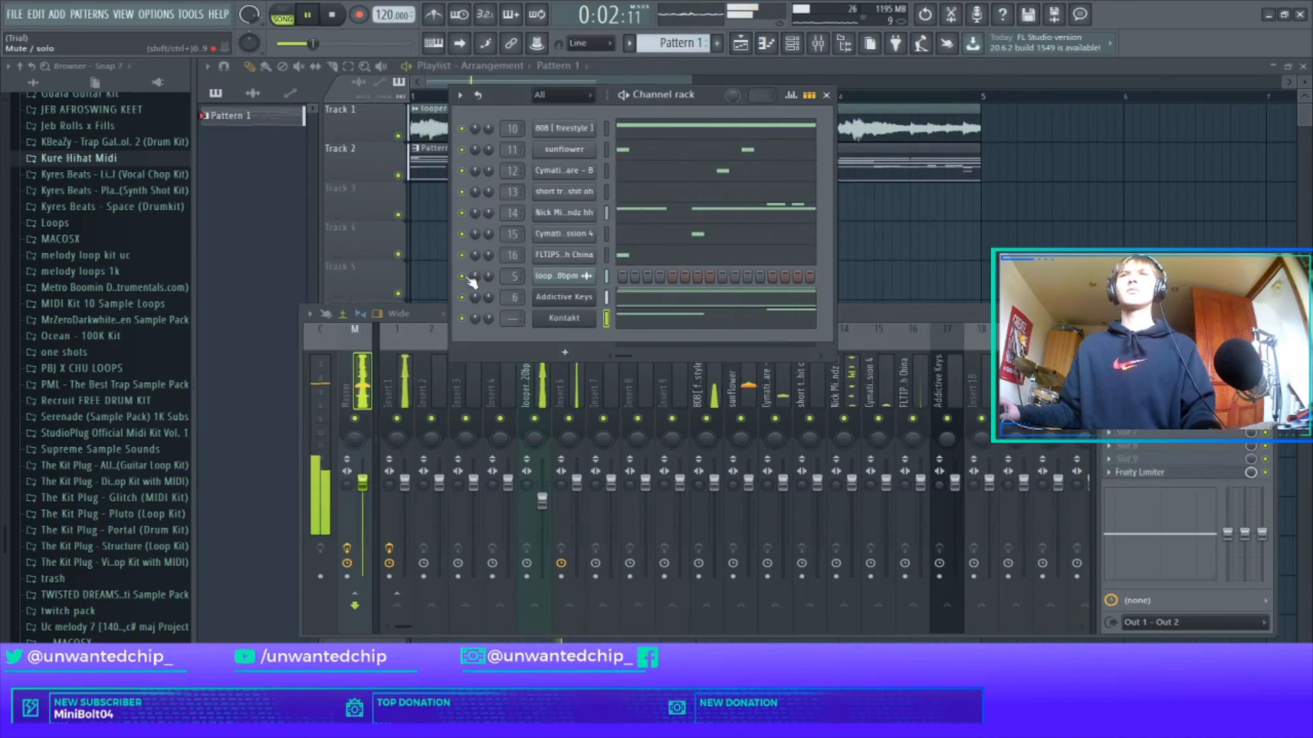
left_click(298, 21)
key("F7")
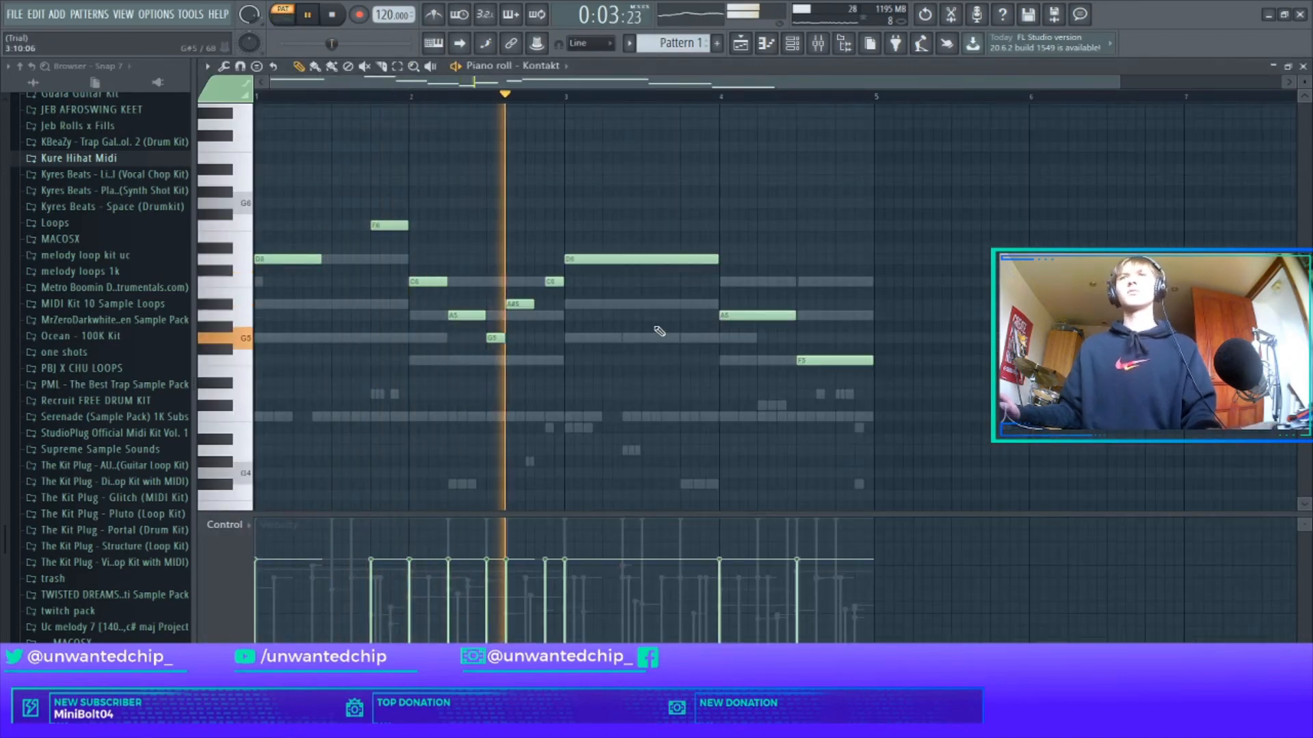
key("ctrl+a")
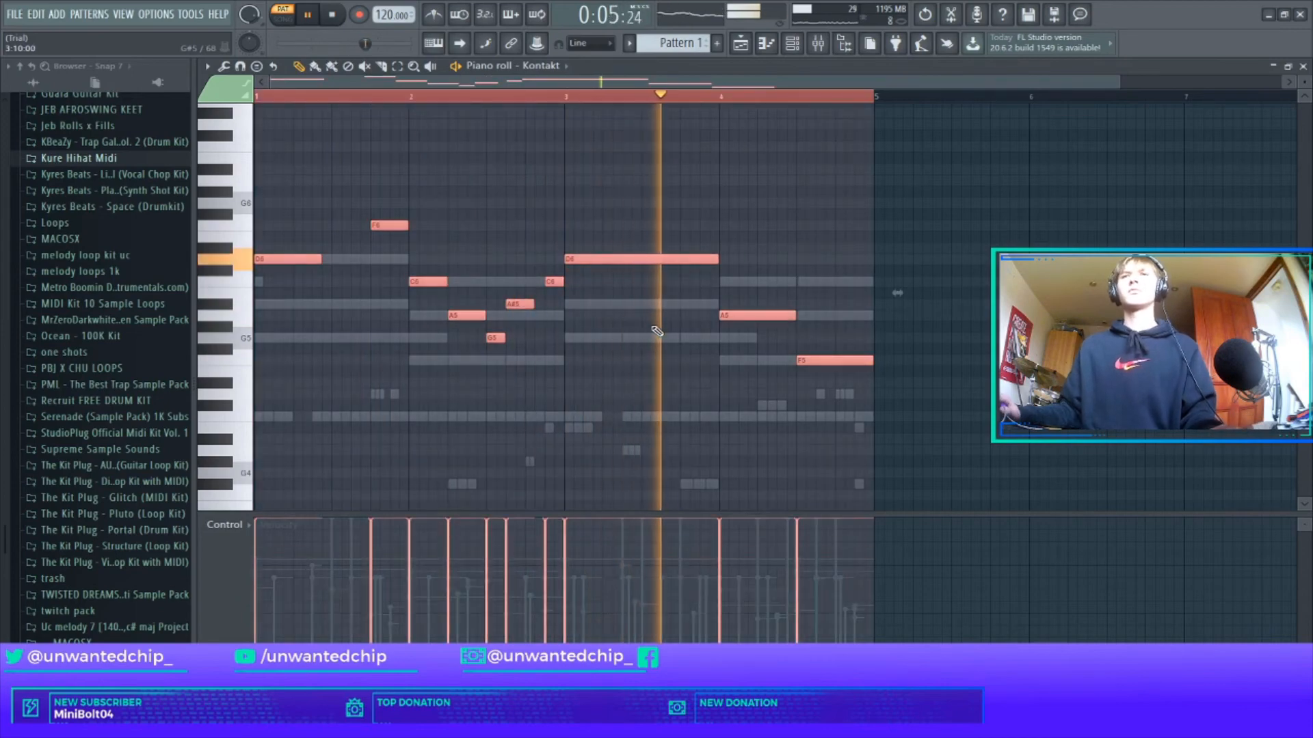
key("alt+r")
left_click(752, 498)
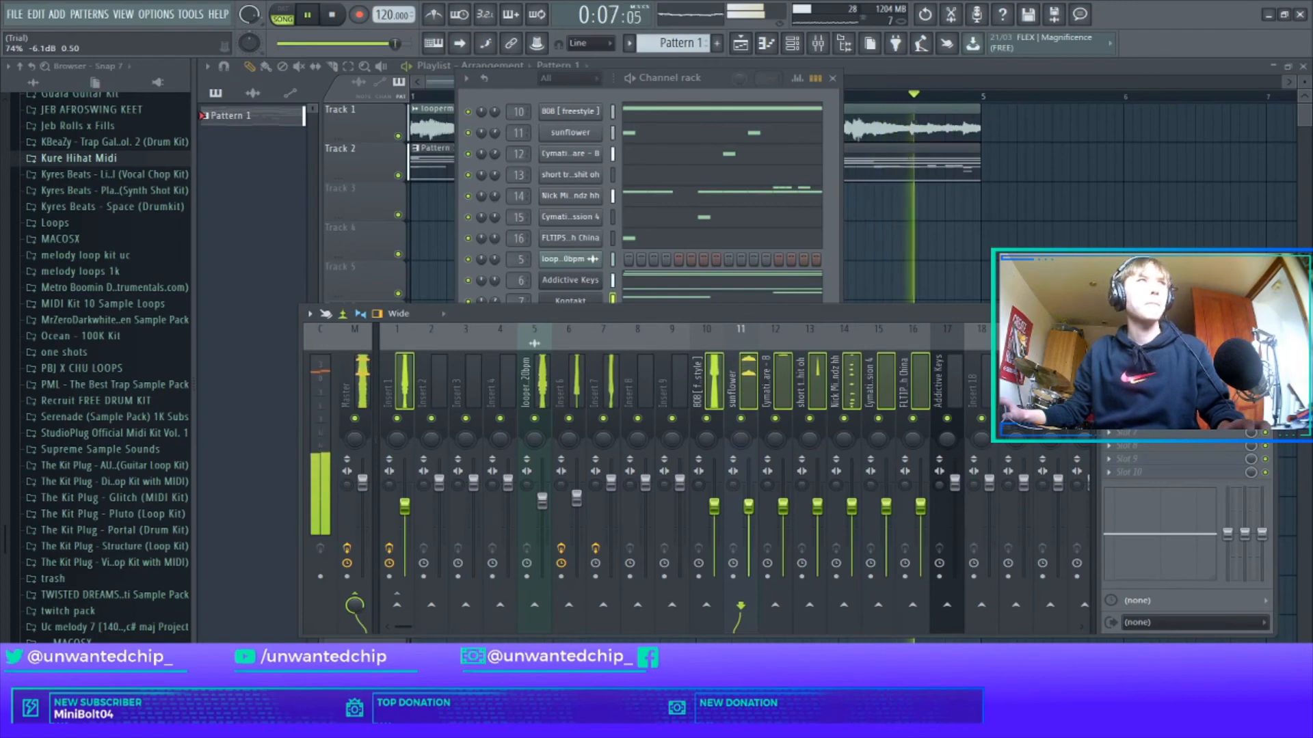
Open the master Fruity Limiter and raise its gain to about 5.1 dB while listening.
left_click(368, 384)
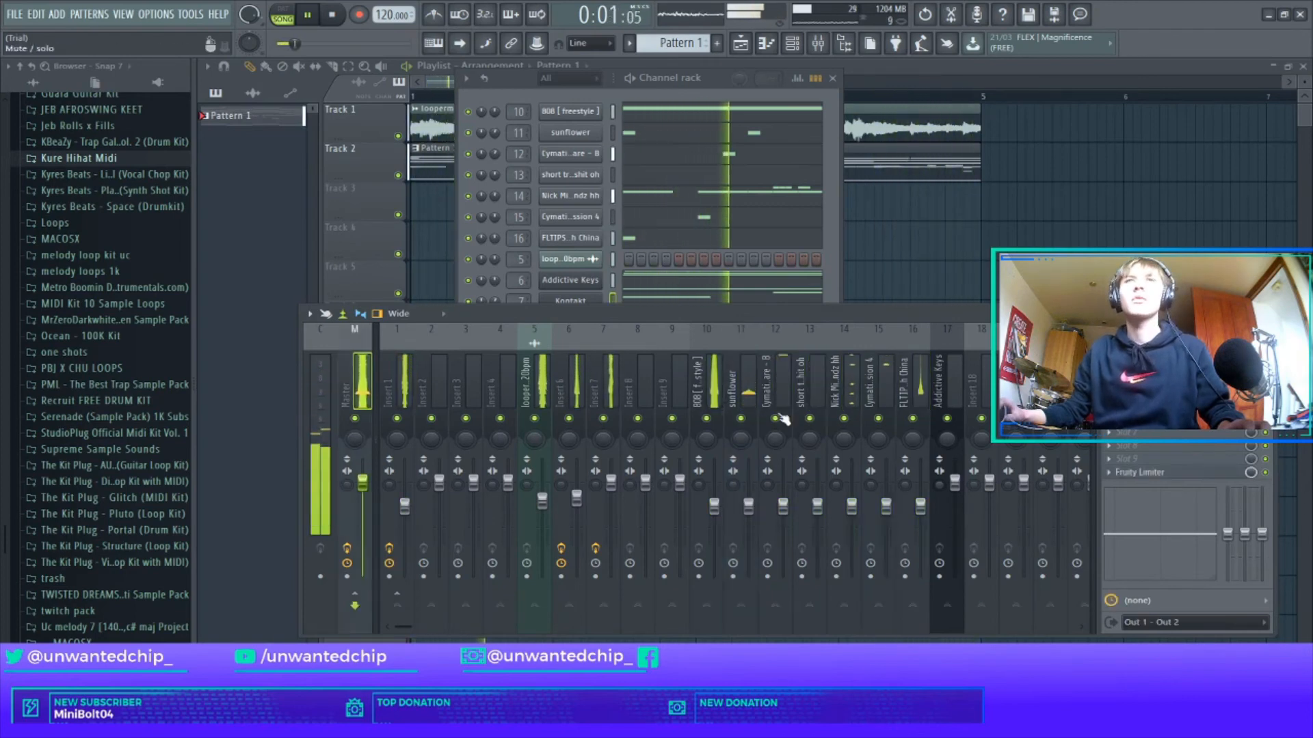
left_click(1155, 352)
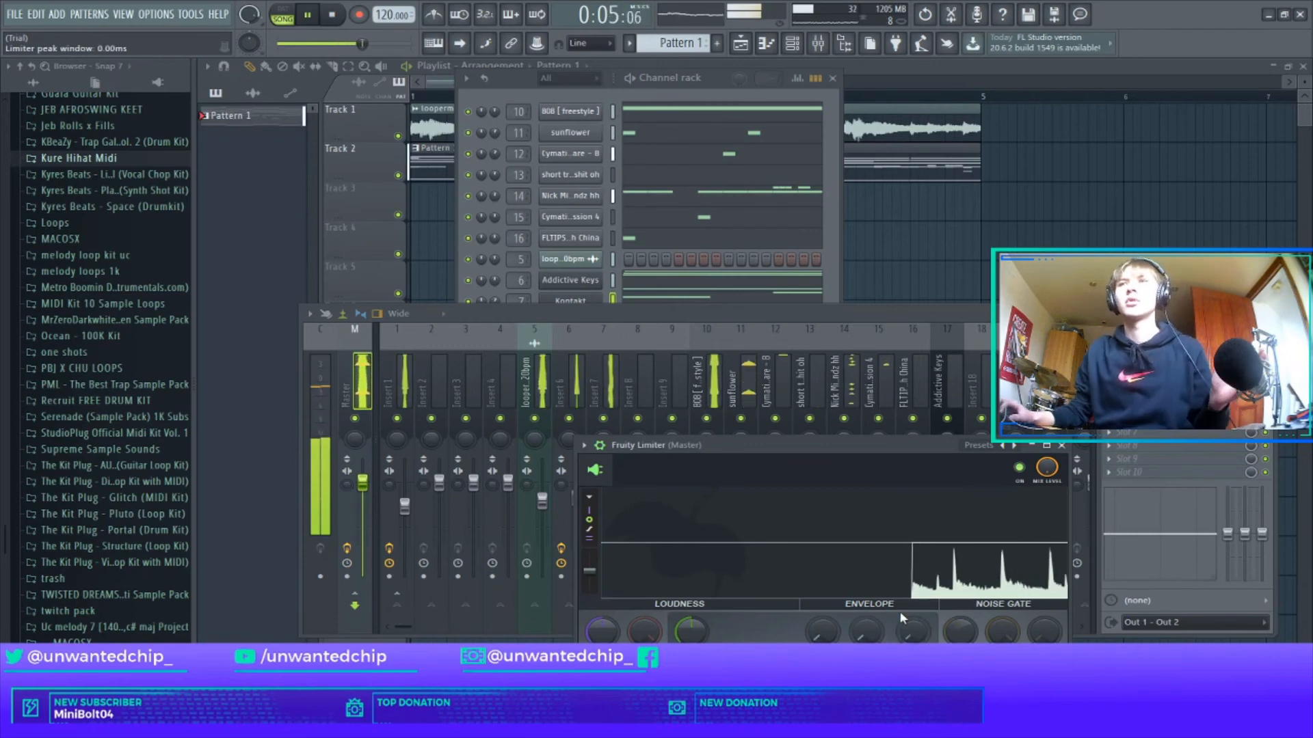
left_click(1060, 445)
key("space")
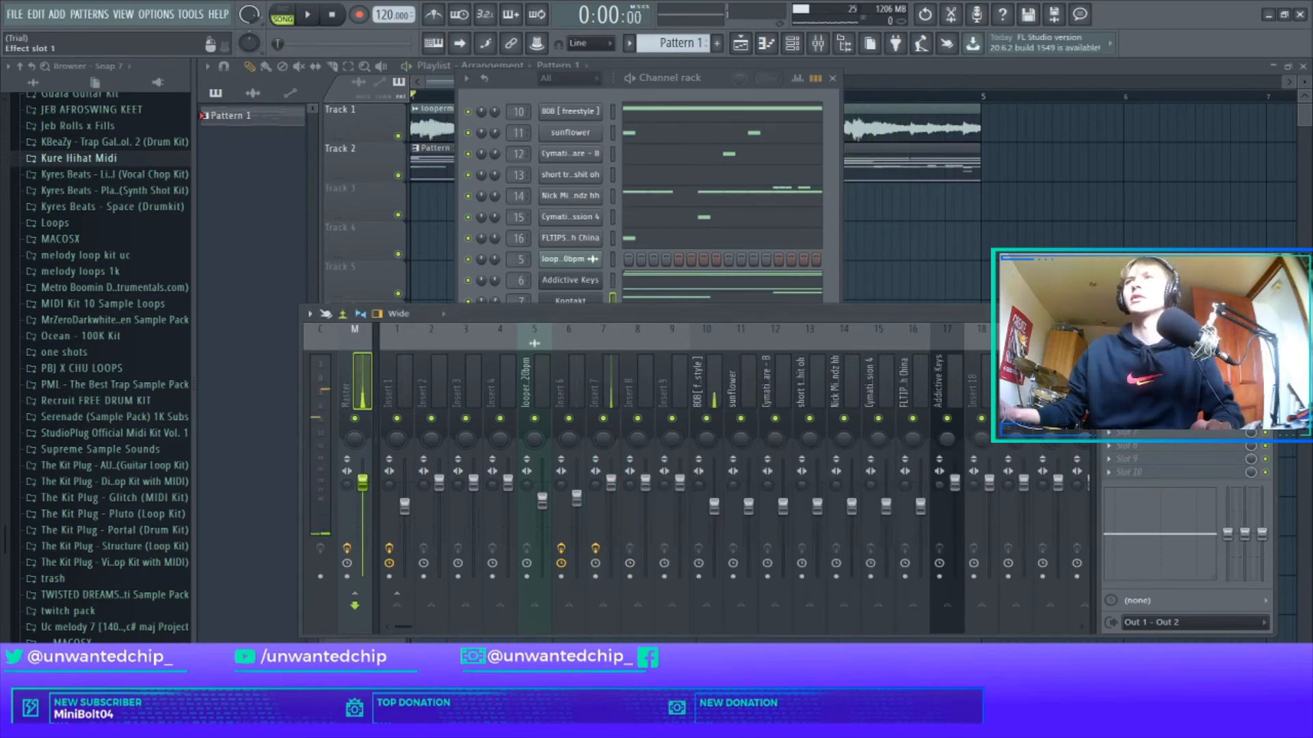
left_click(1155, 353)
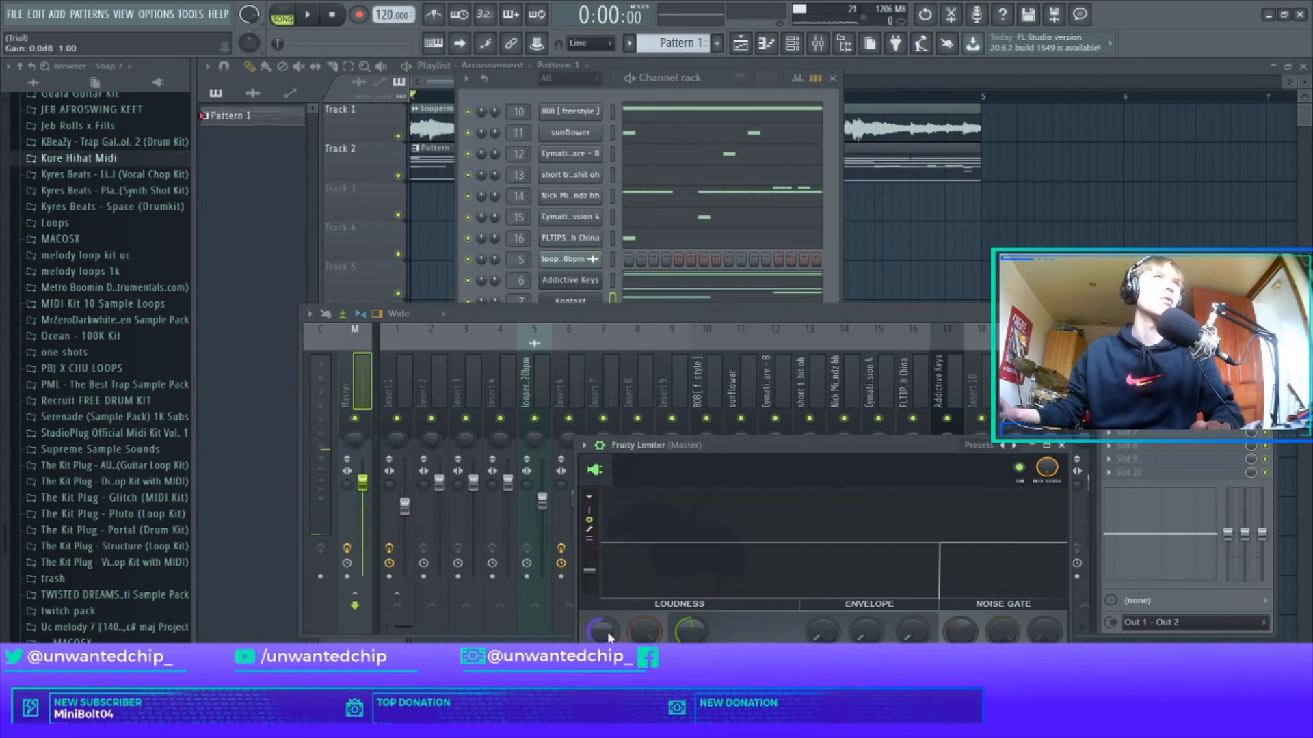
key("space")
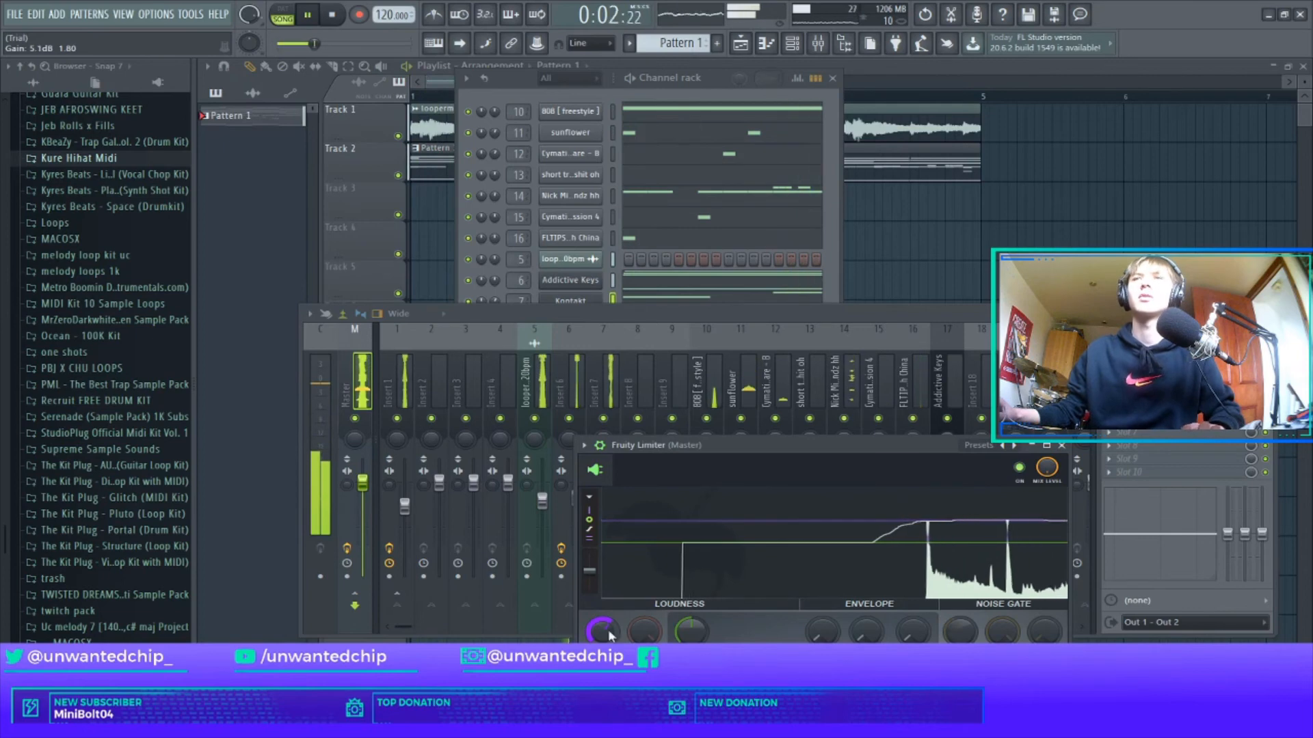
left_click(1061, 446)
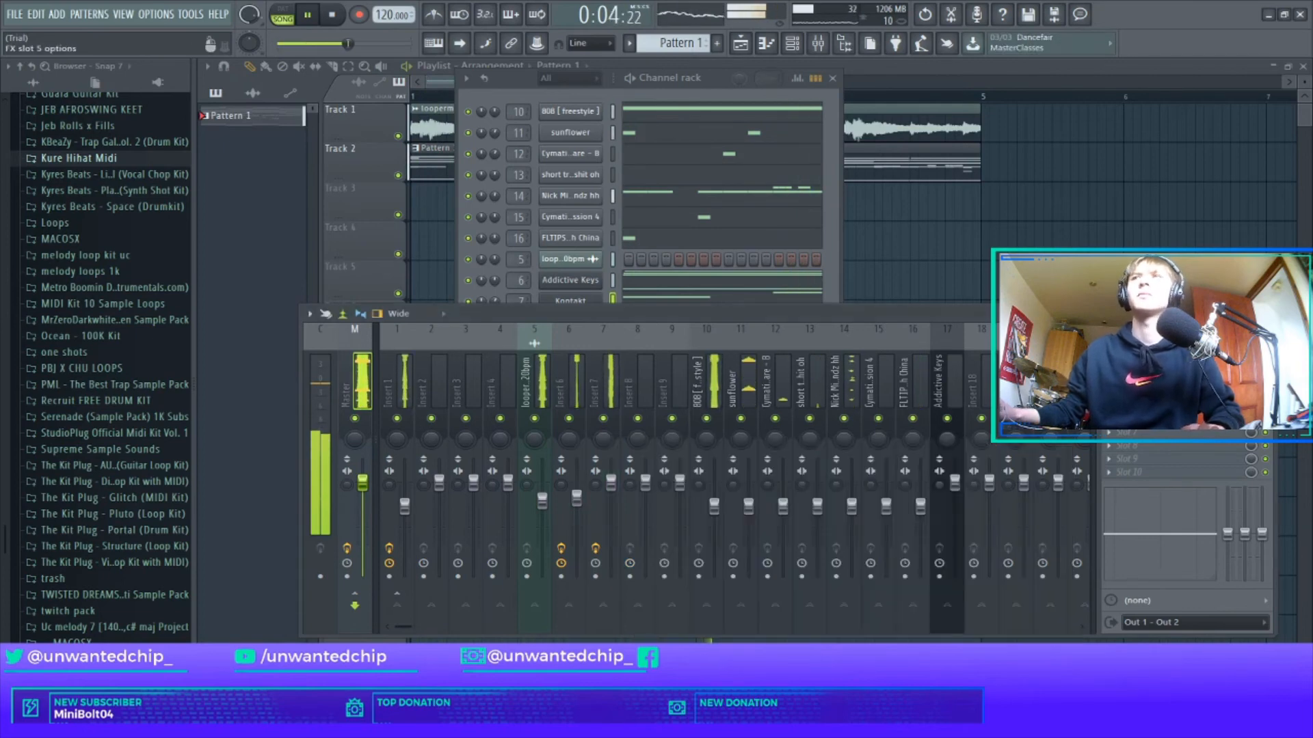
Load Fruity Parametric EQ 2 on the master, boosting 142 Hz ~1.8 dB and cutting upper mids ~-1.7 dB.
left_click(1155, 367)
left_click(976, 436)
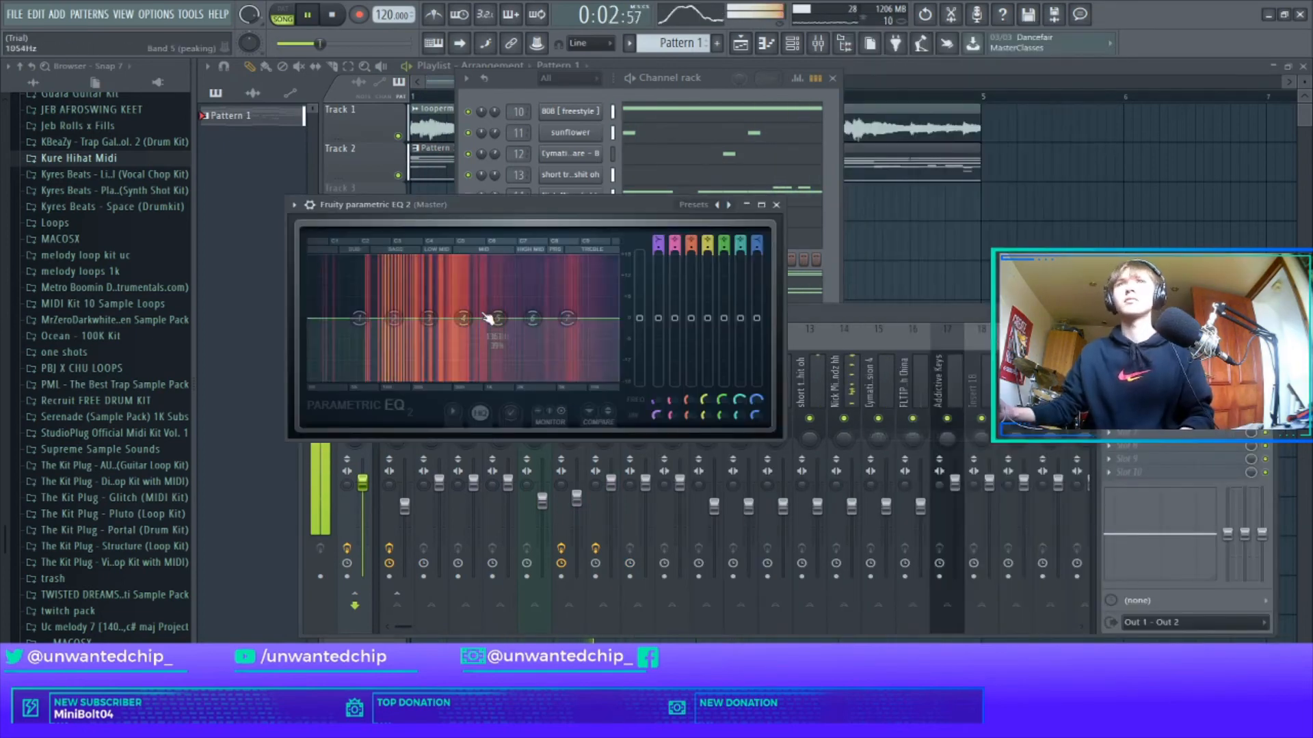
left_click_drag(394, 318, 396, 311)
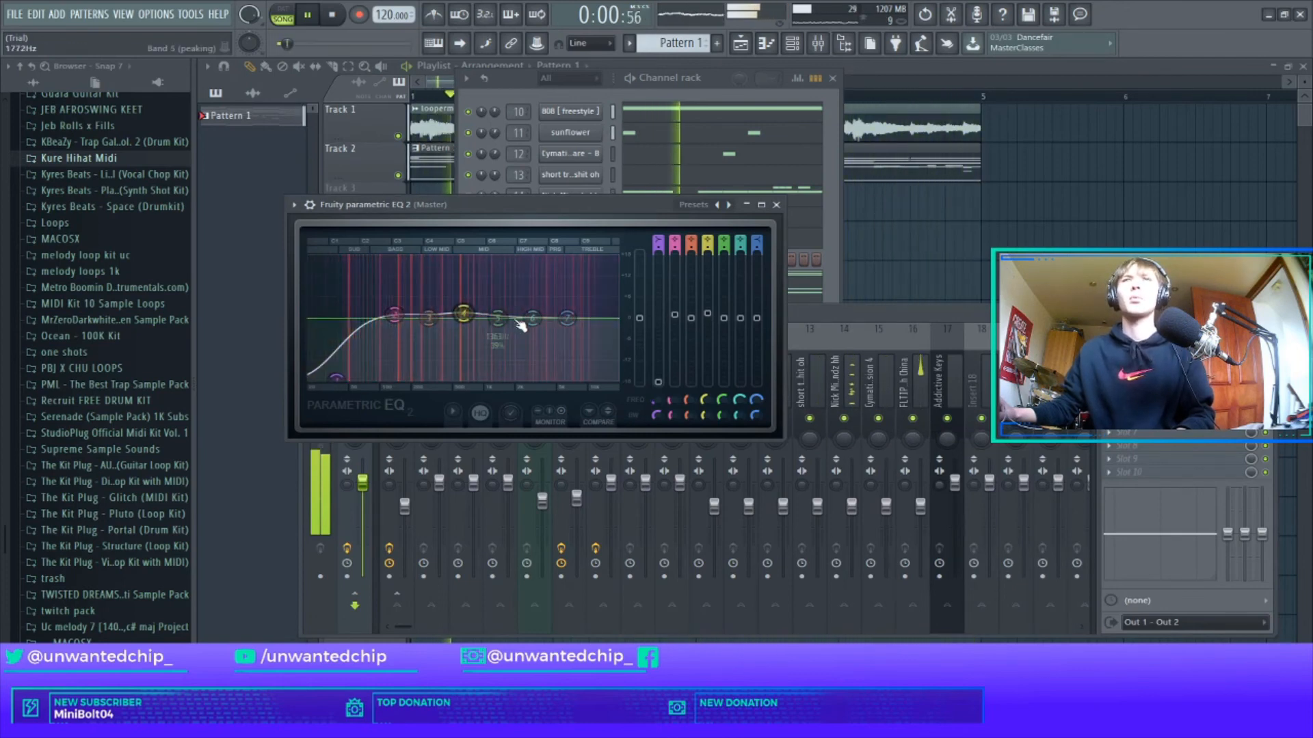
left_click_drag(497, 319, 570, 313)
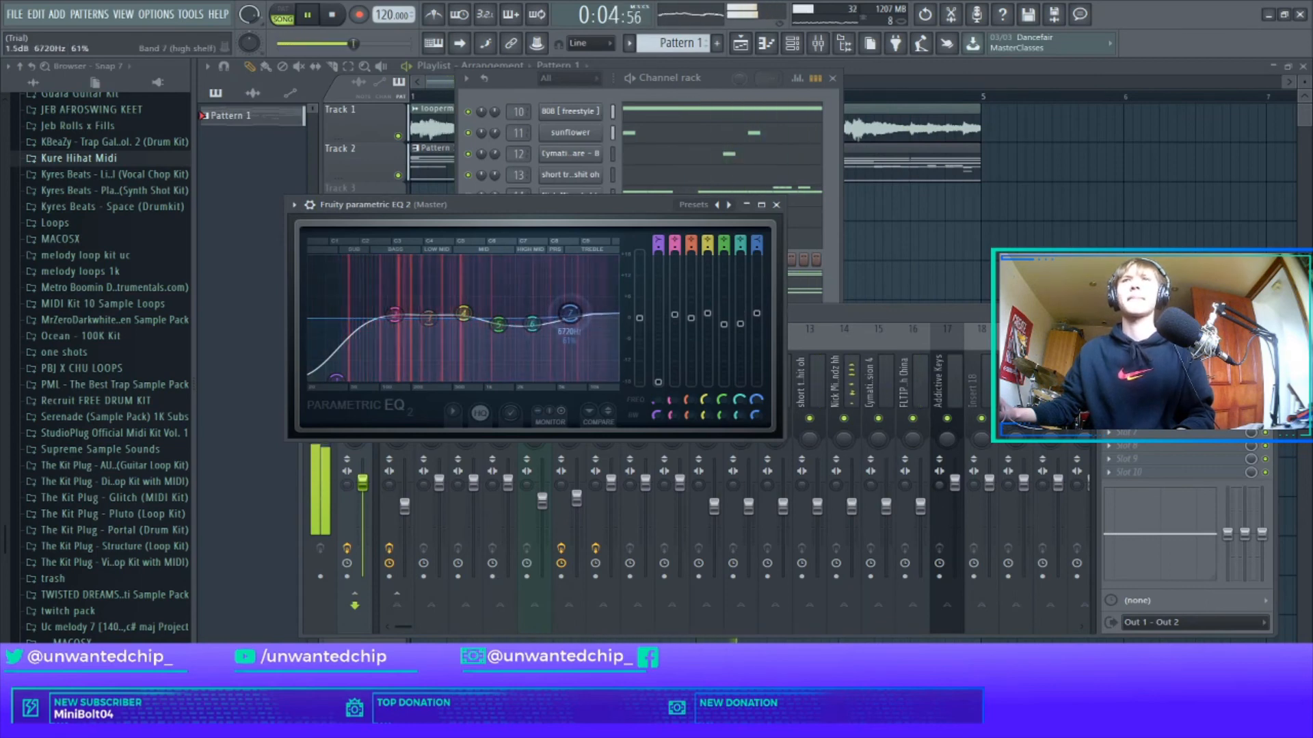
left_click(776, 204)
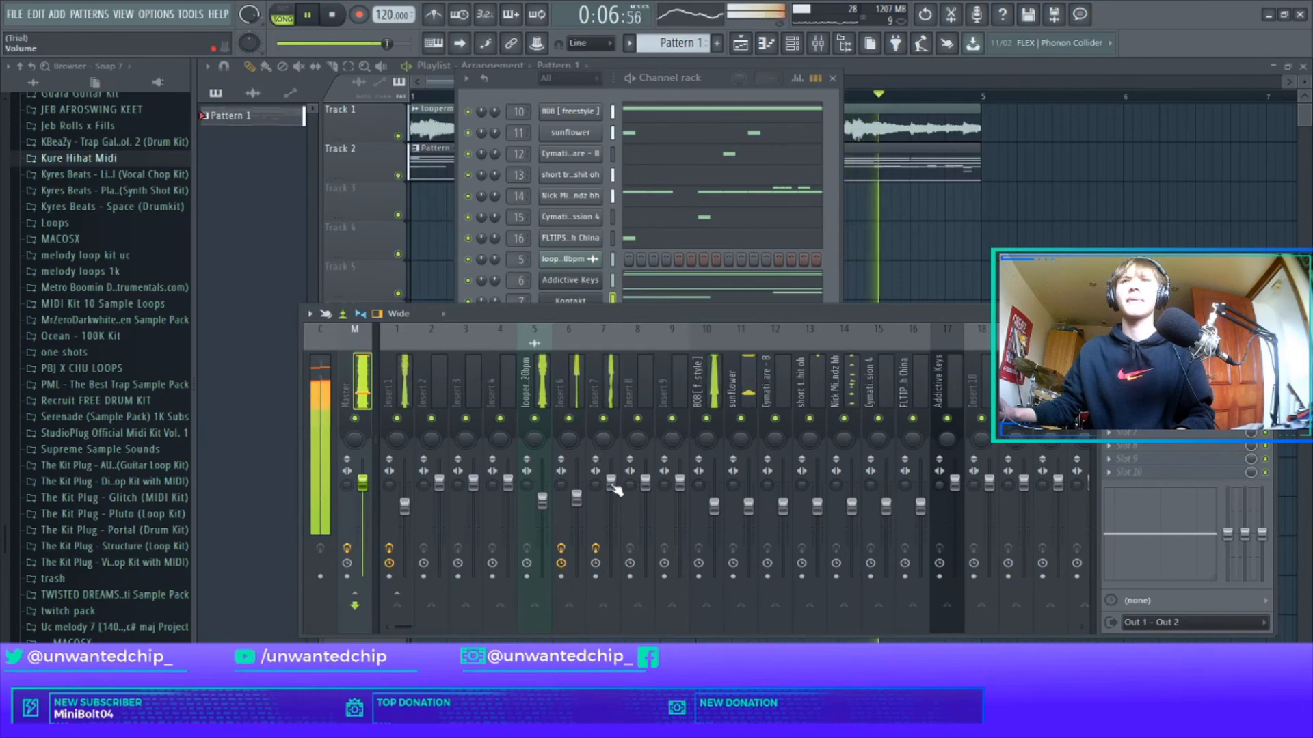
Lower Insert 7 to about -3.1 dB and load Fruity Soft Clipper on the master.
left_click_drag(613, 488, 614, 499)
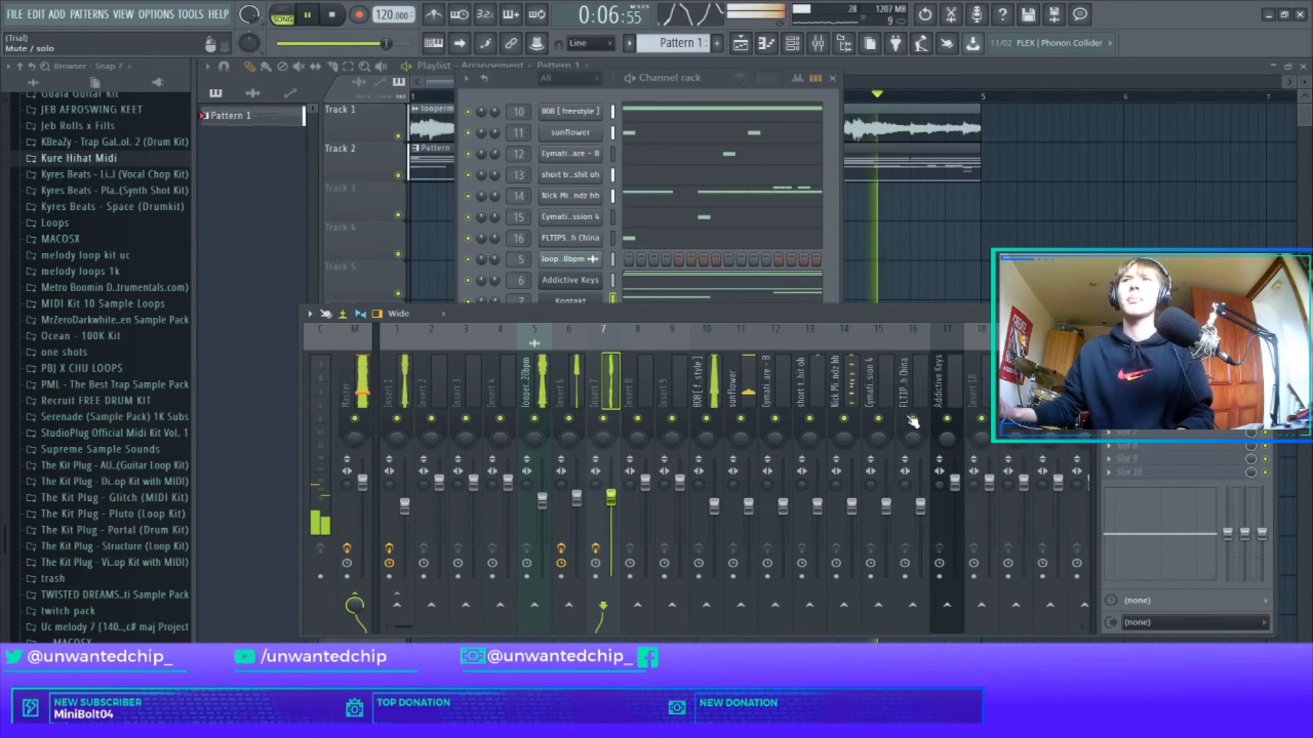
left_click(364, 384)
left_click(1109, 379)
mouse_move(1132, 391)
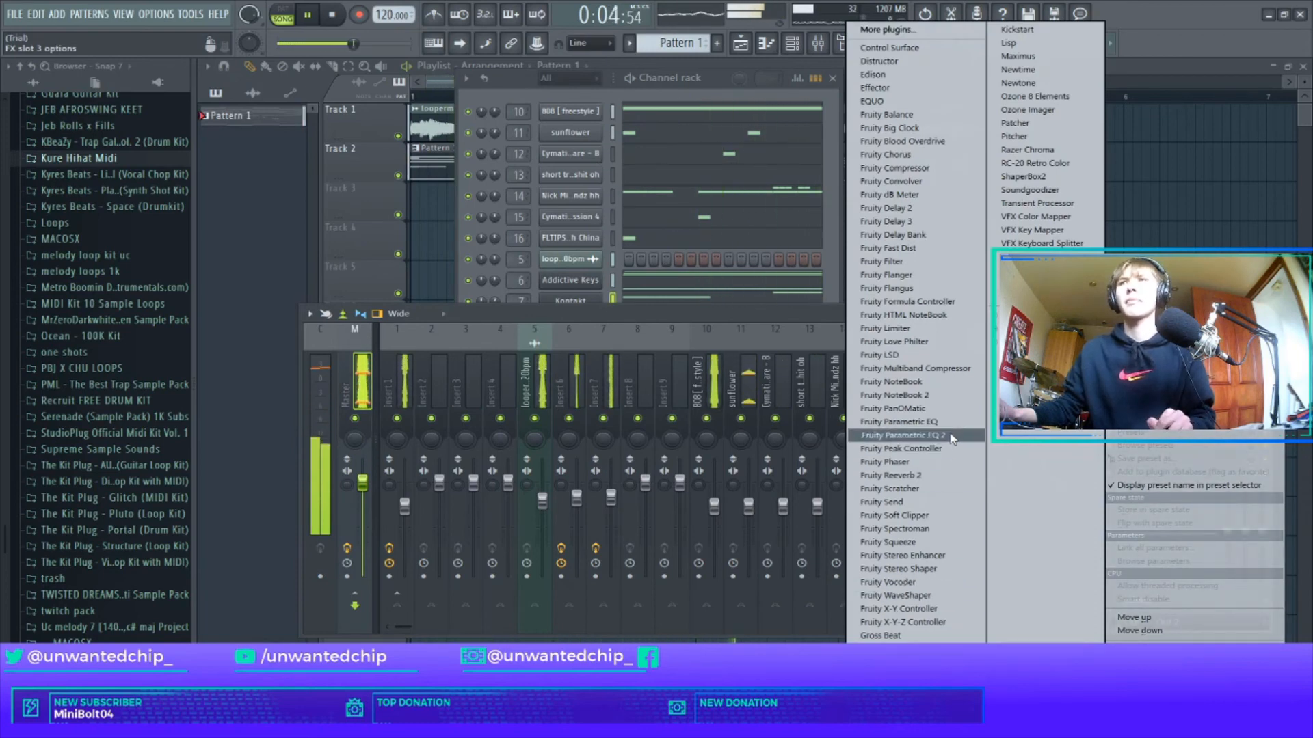
left_click(929, 516)
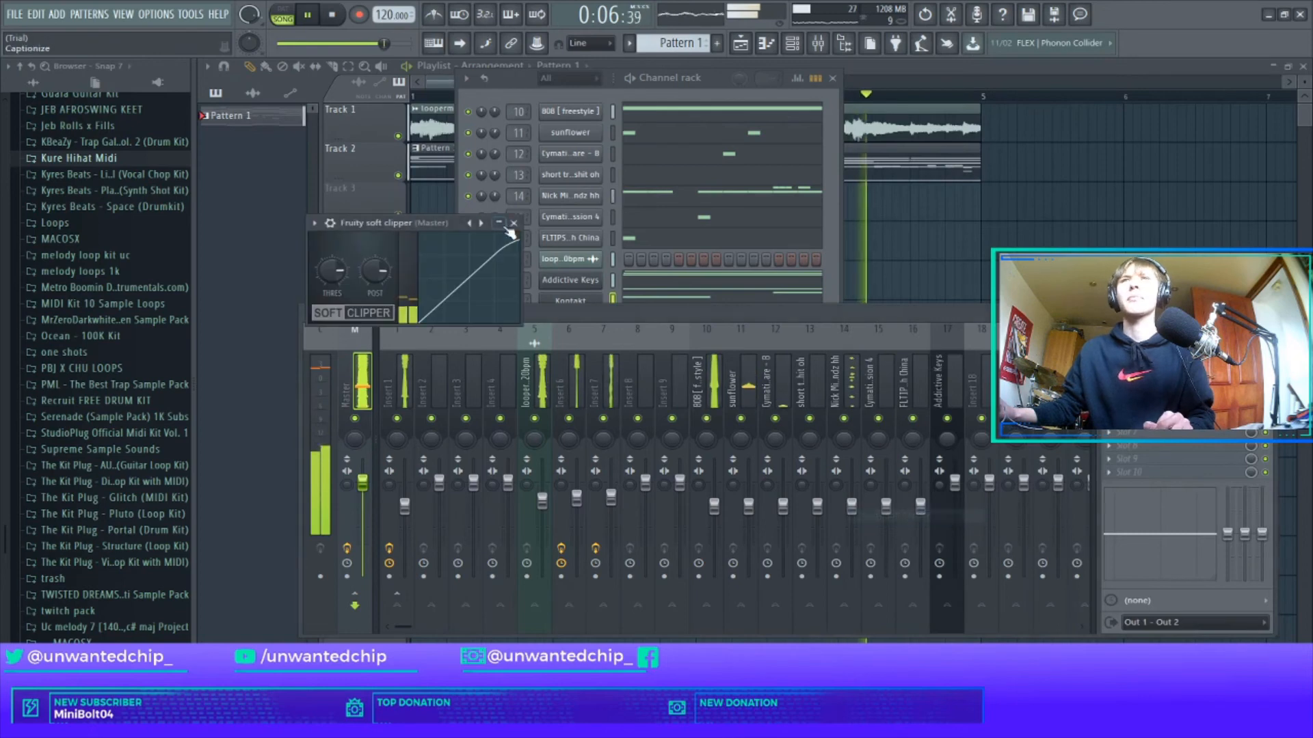
left_click(525, 224)
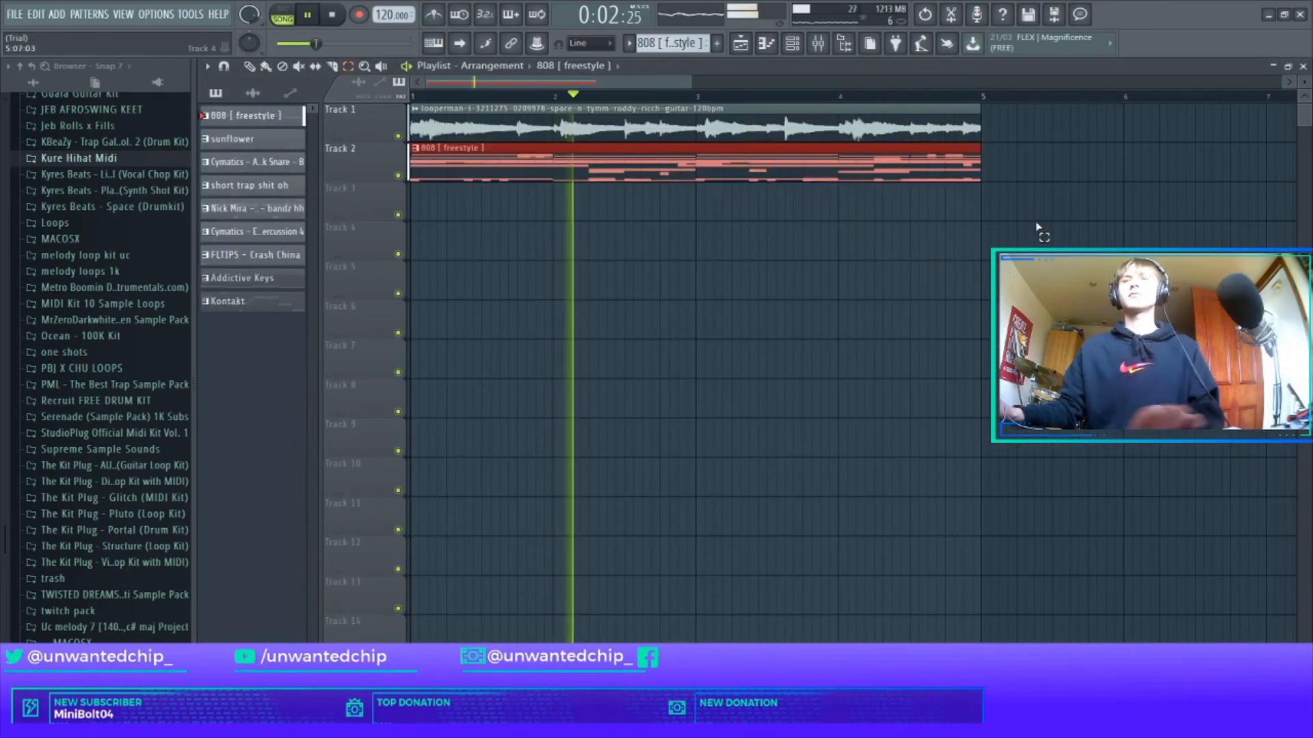
Reorder the pattern list with Addictive Keys first and Kontakt second.
left_click_drag(246, 277, 268, 123)
left_click_drag(260, 303, 288, 233)
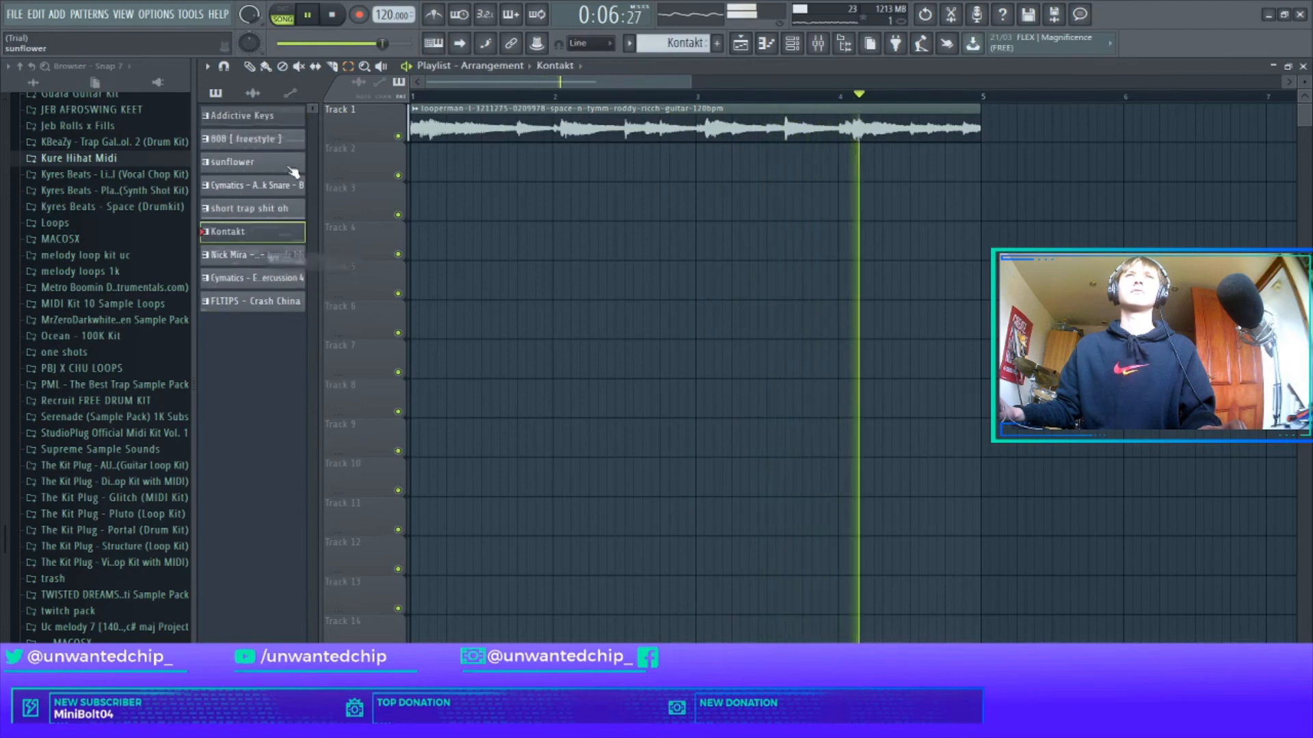
left_click_drag(289, 166, 280, 141)
left_click_drag(253, 239, 248, 163)
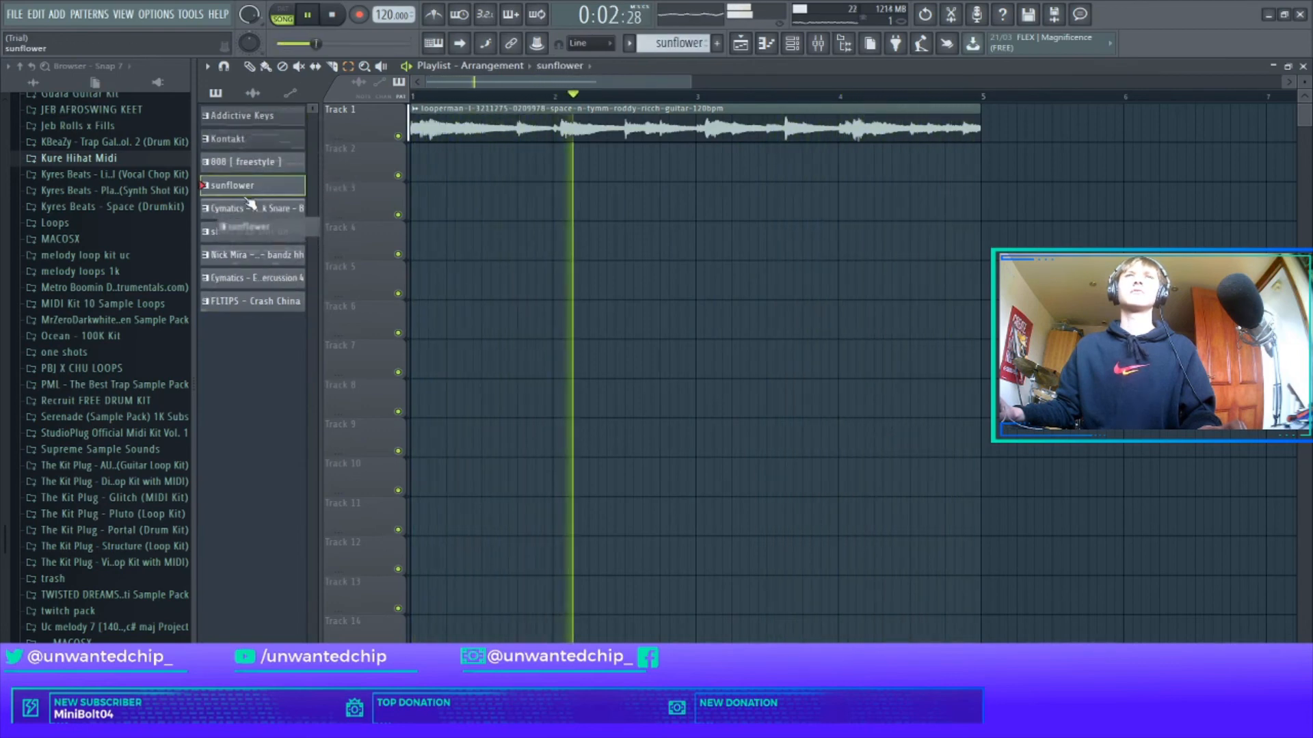
Place all nine patterns, extend clips to bar 5, duplicate the section, and lower Kontakt's A#5 to A5.
left_click(263, 117)
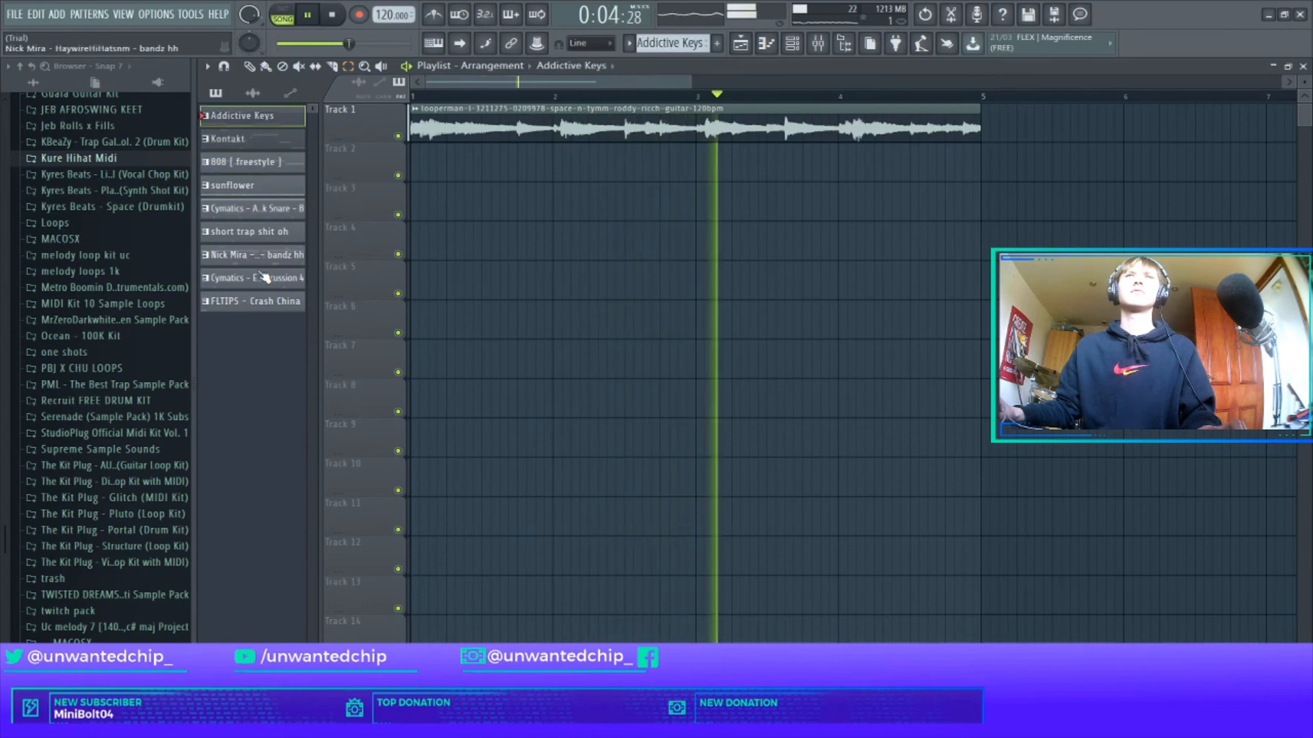
left_click(268, 301, "shift")
left_click_drag(271, 118, 413, 171)
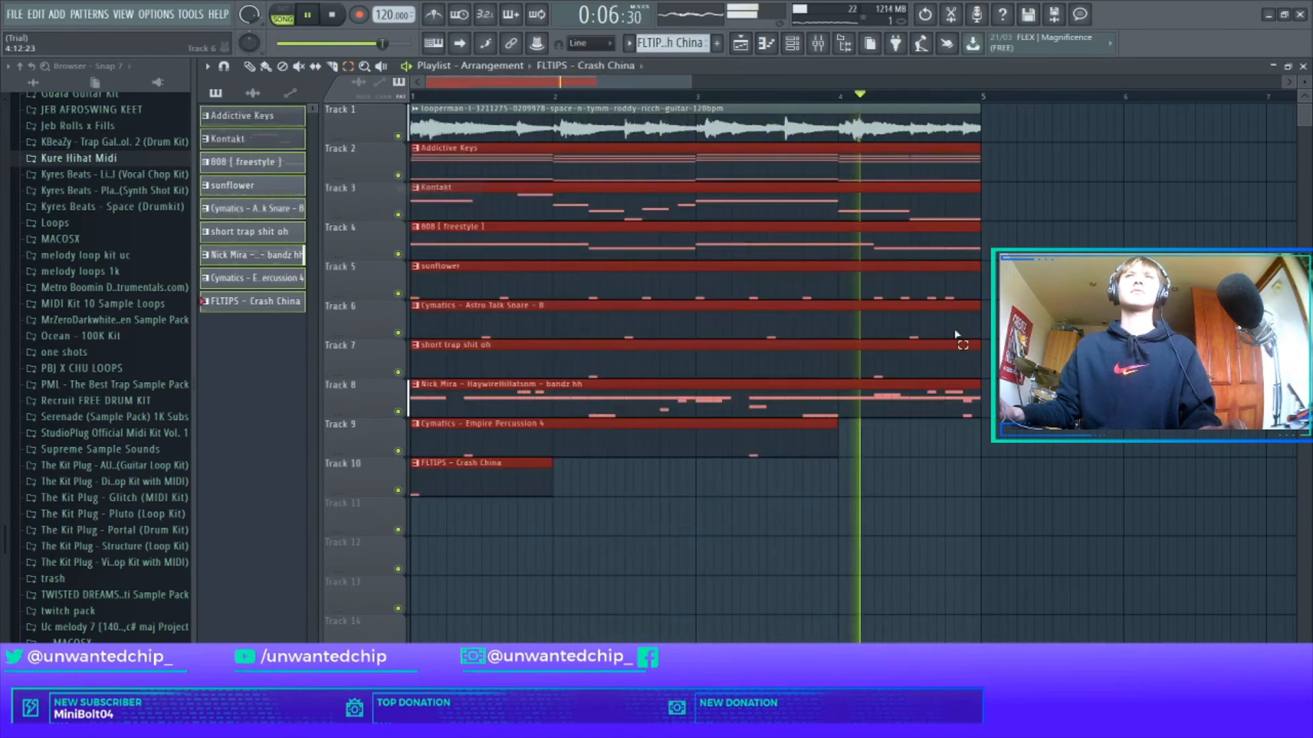
left_click_drag(837, 437, 980, 438)
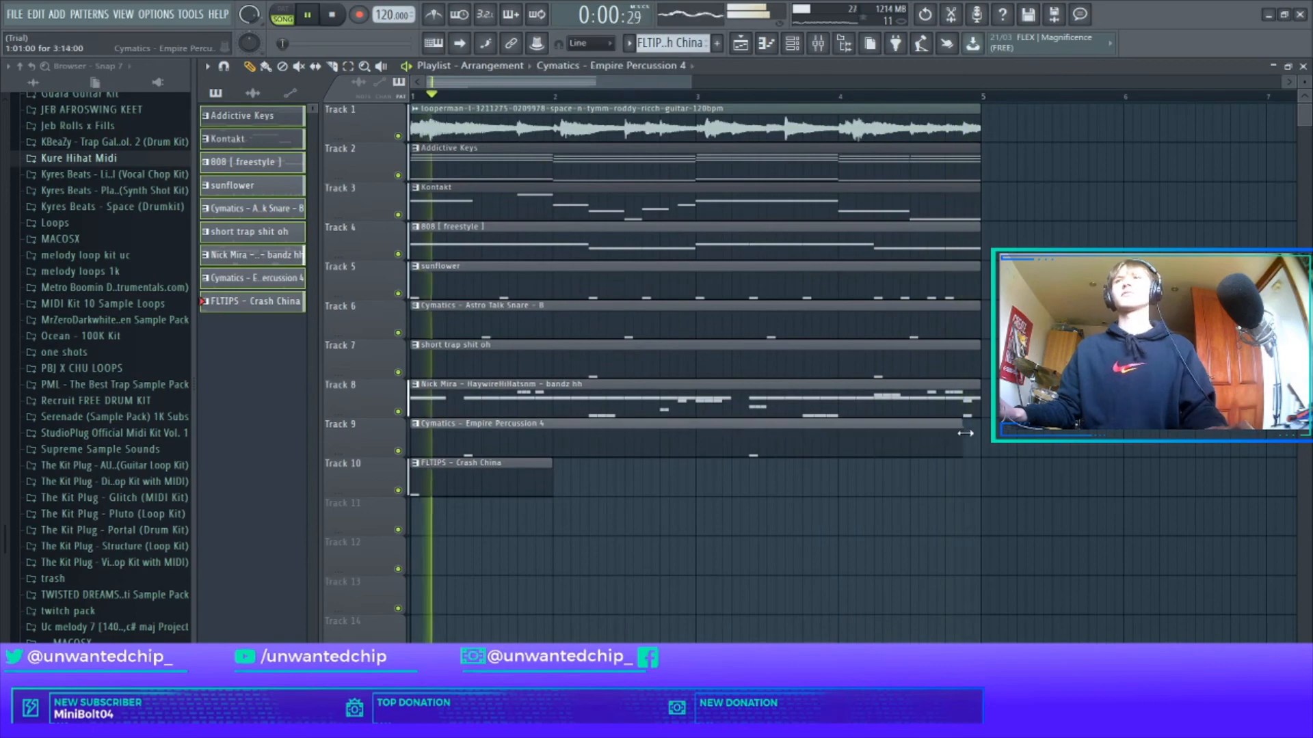
left_click_drag(550, 487, 984, 475)
mouse_move(813, 512)
left_mouse_down()
mouse_move(787, 470)
mouse_move(680, 112)
left_mouse_up()
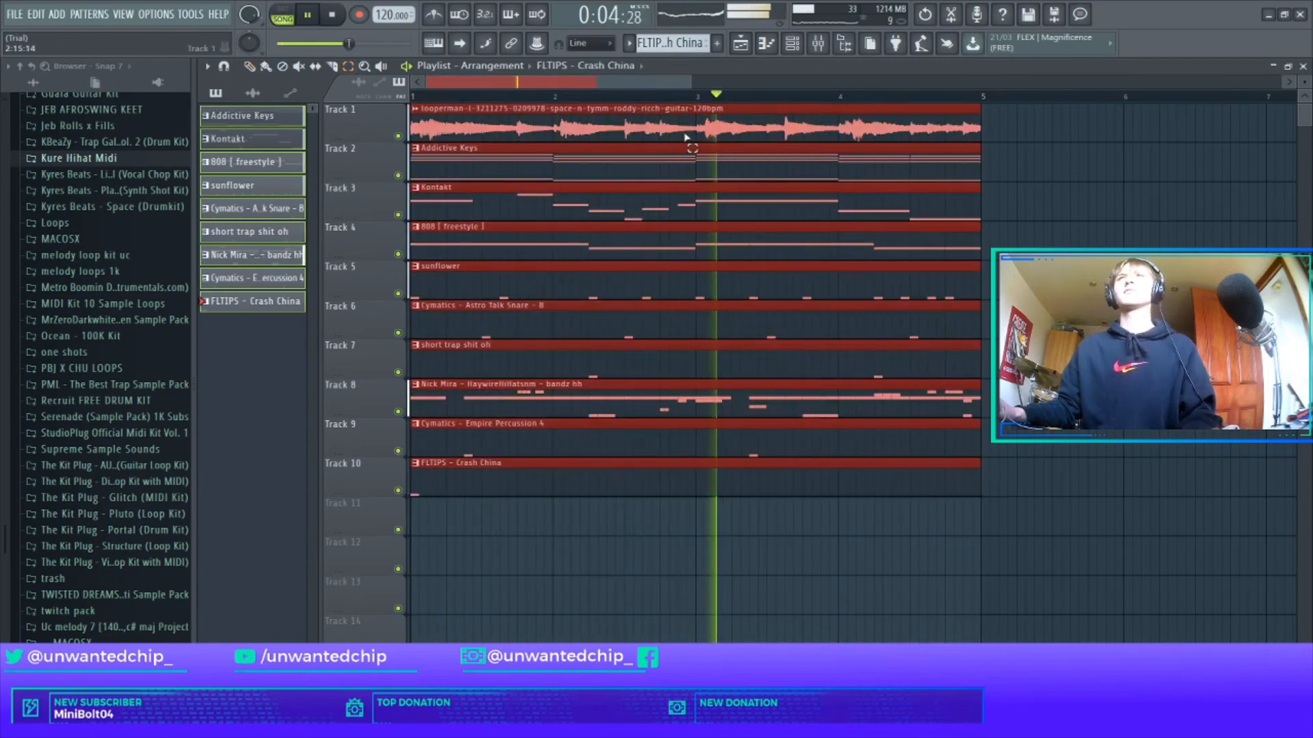
key("ctrl+b")
left_click(834, 534)
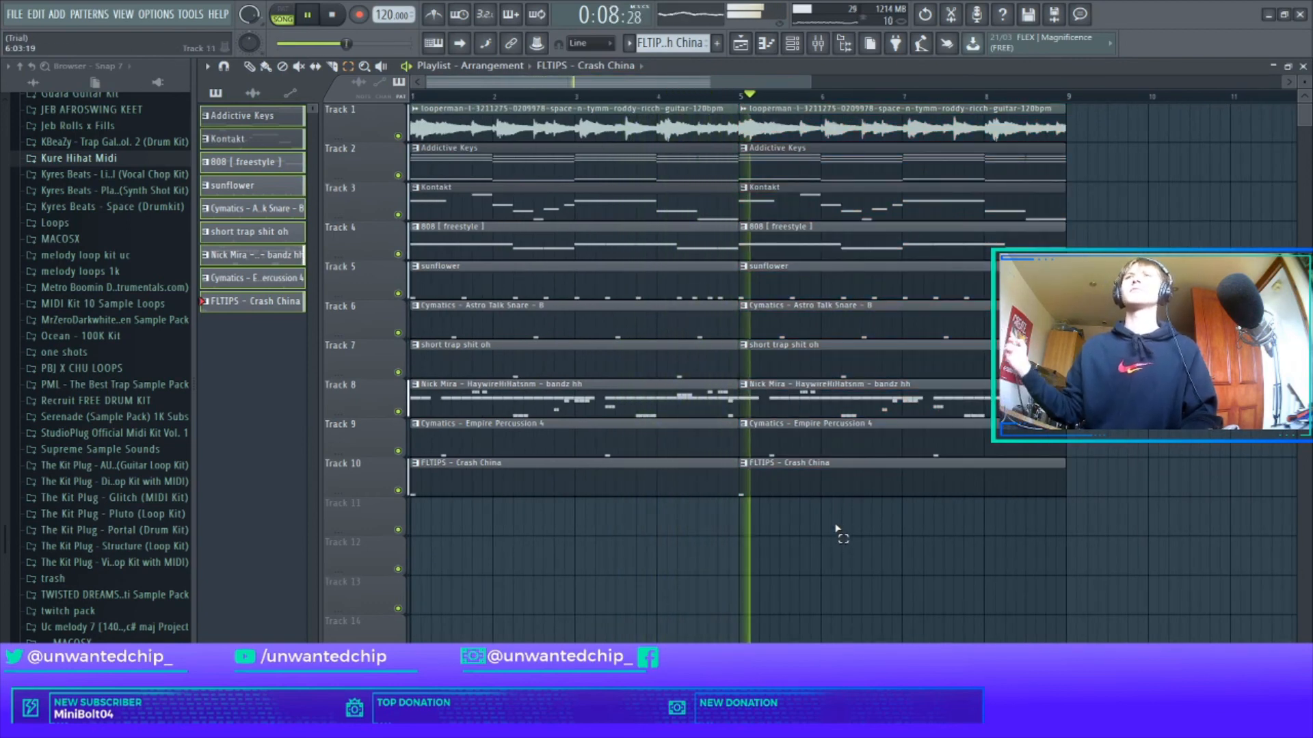
double_click(863, 219)
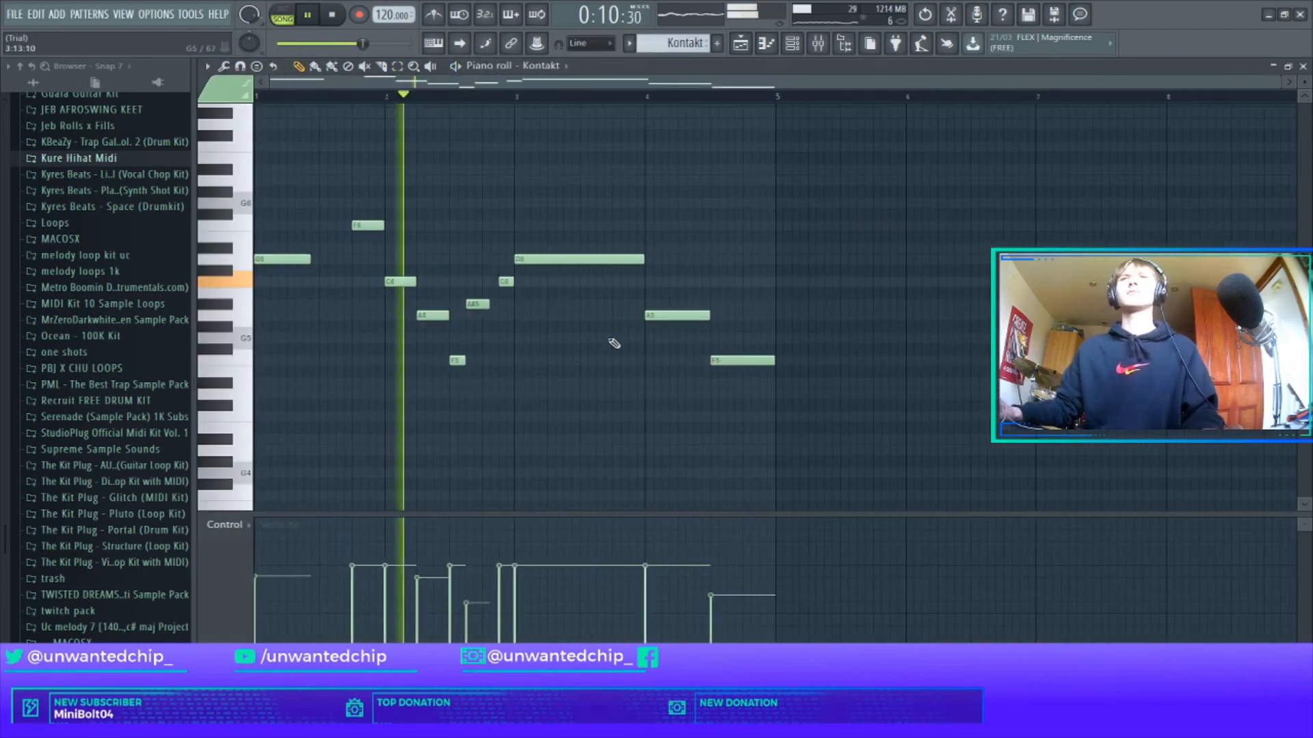
left_click_drag(477, 308, 477, 319)
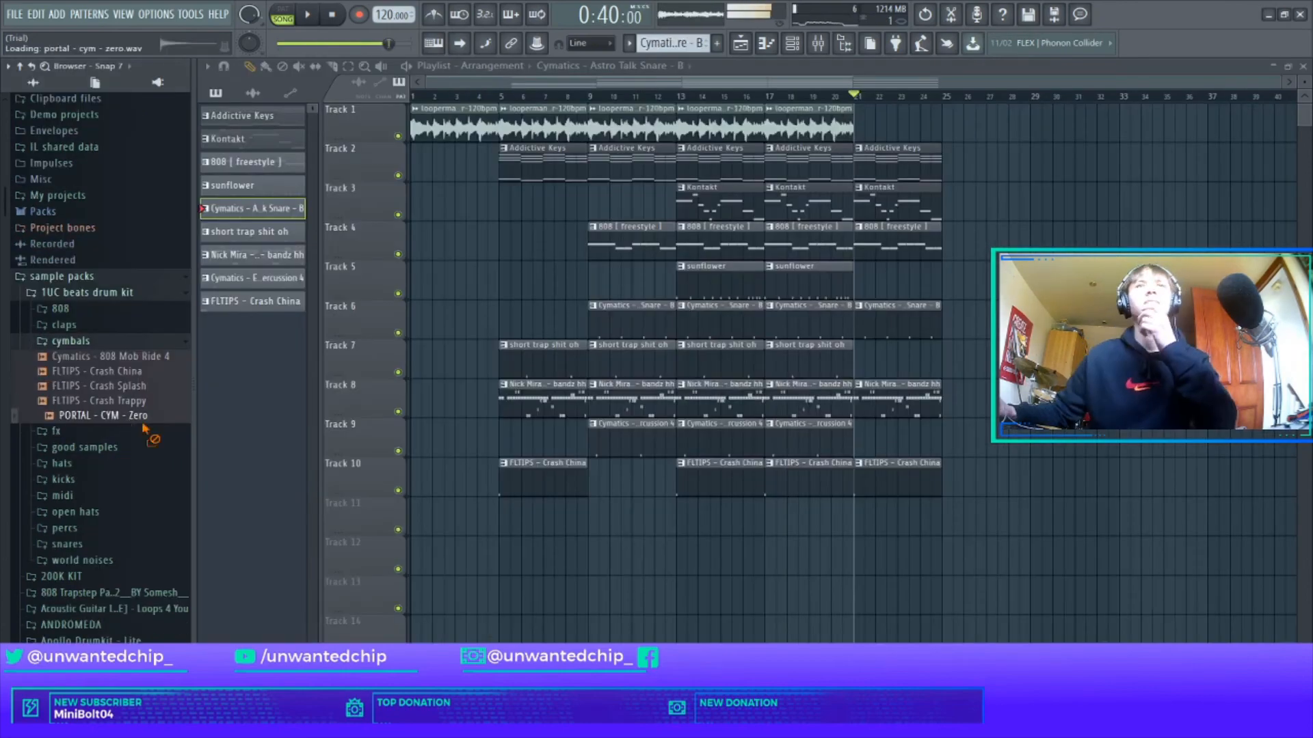
Drop PORTAL - CYM - Zero on Track 11, reverse it and link it to mixer insert 2.
left_click_drag(569, 538, 577, 526)
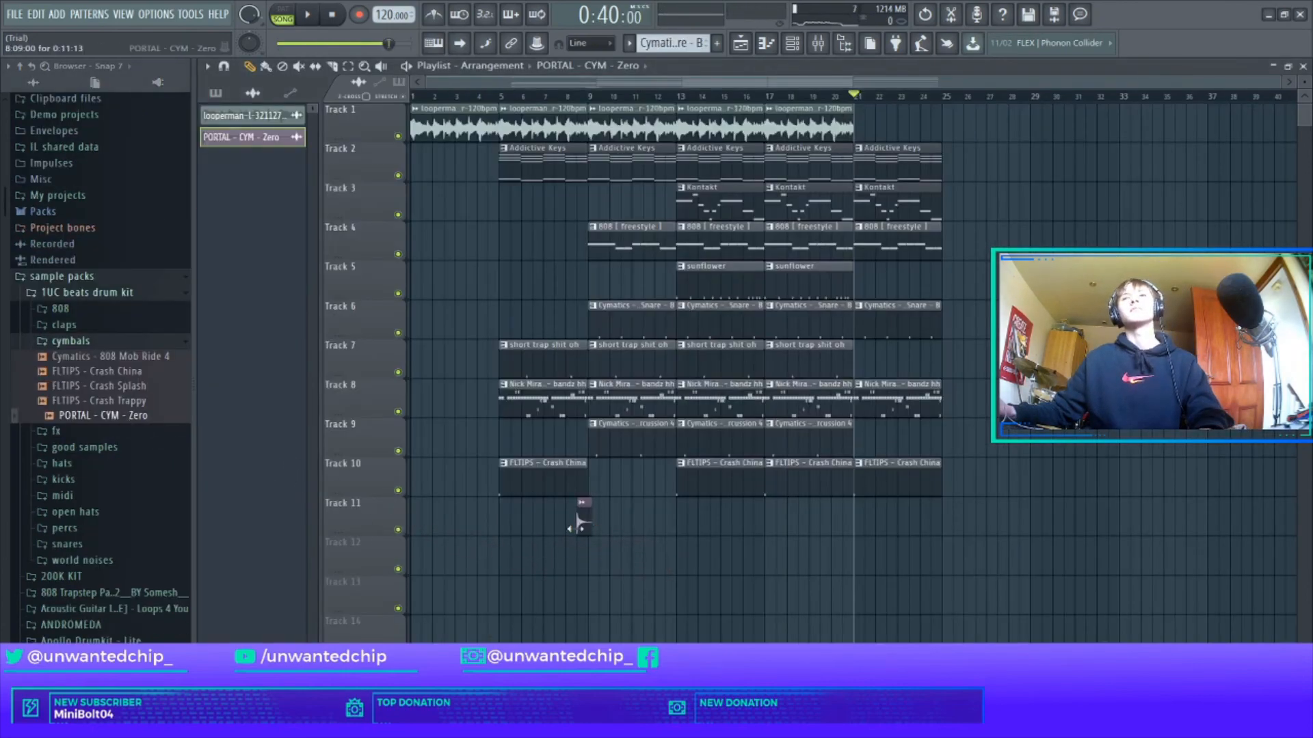
scroll(580, 523, "up", 3)
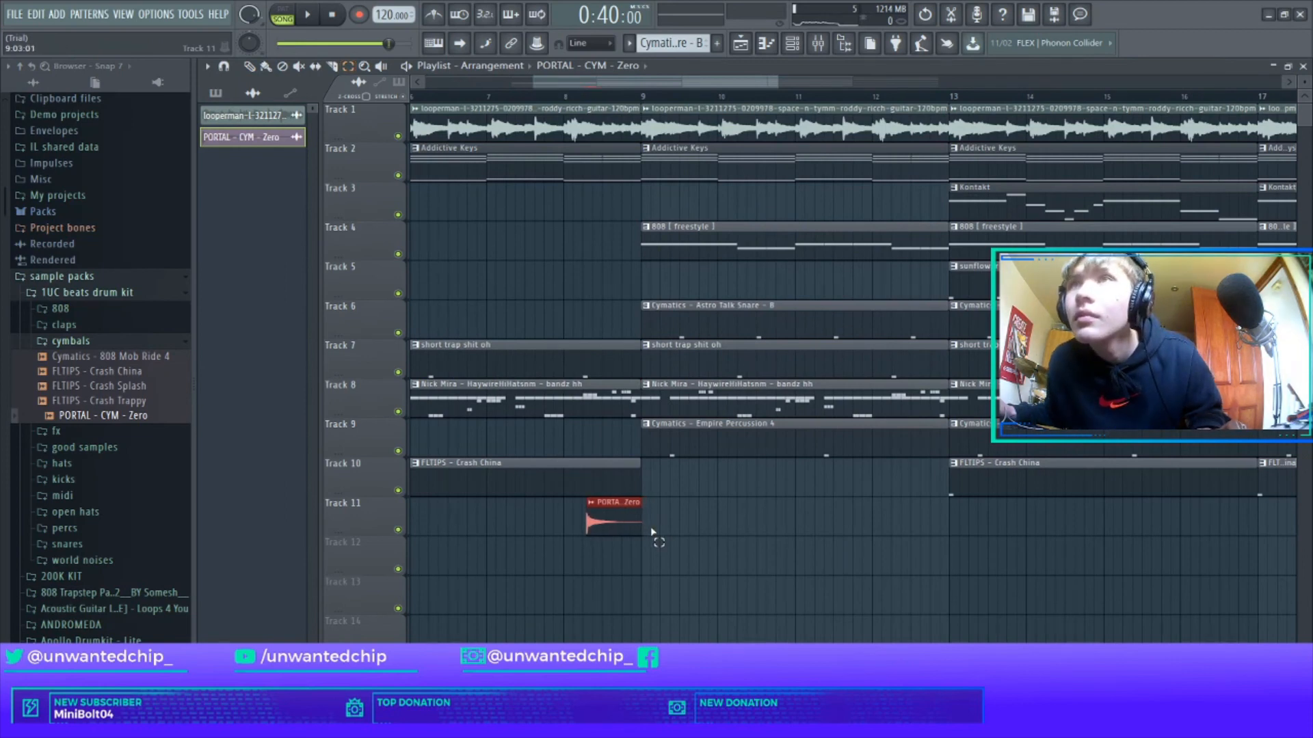
scroll(657, 530, "up", 3)
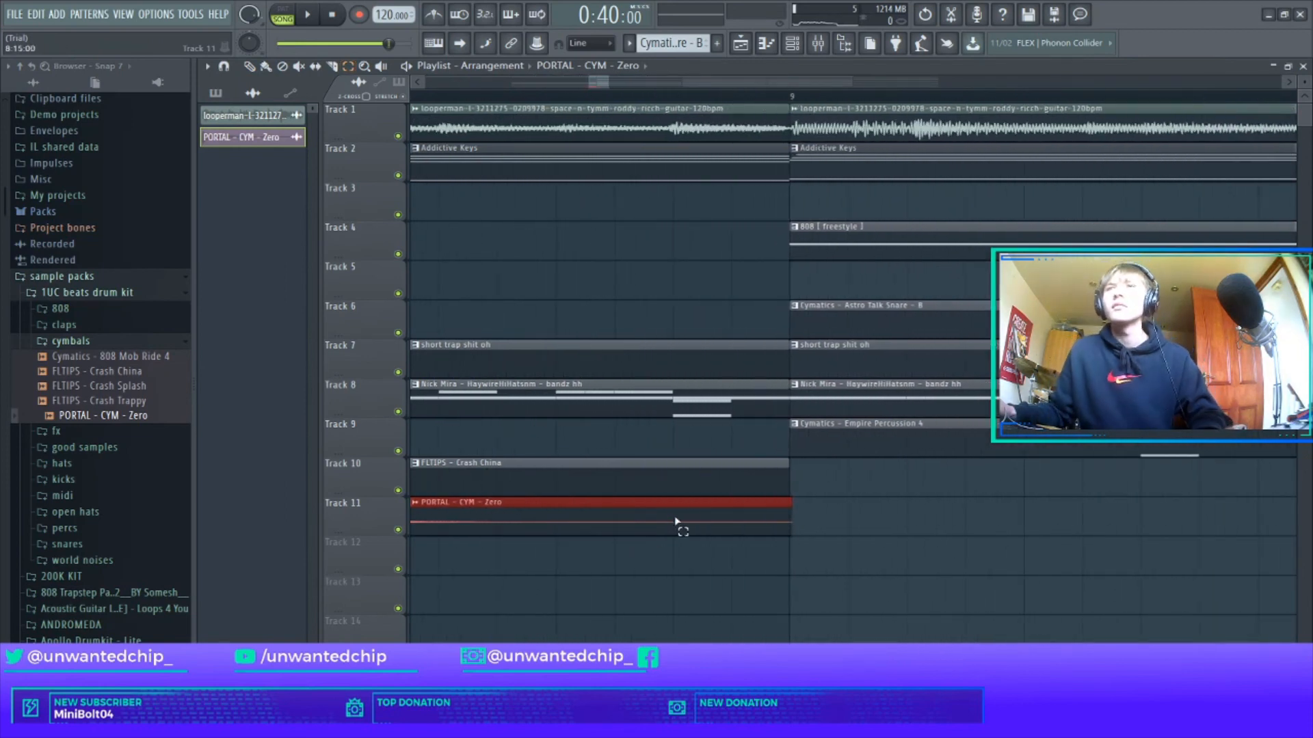
double_click(709, 529)
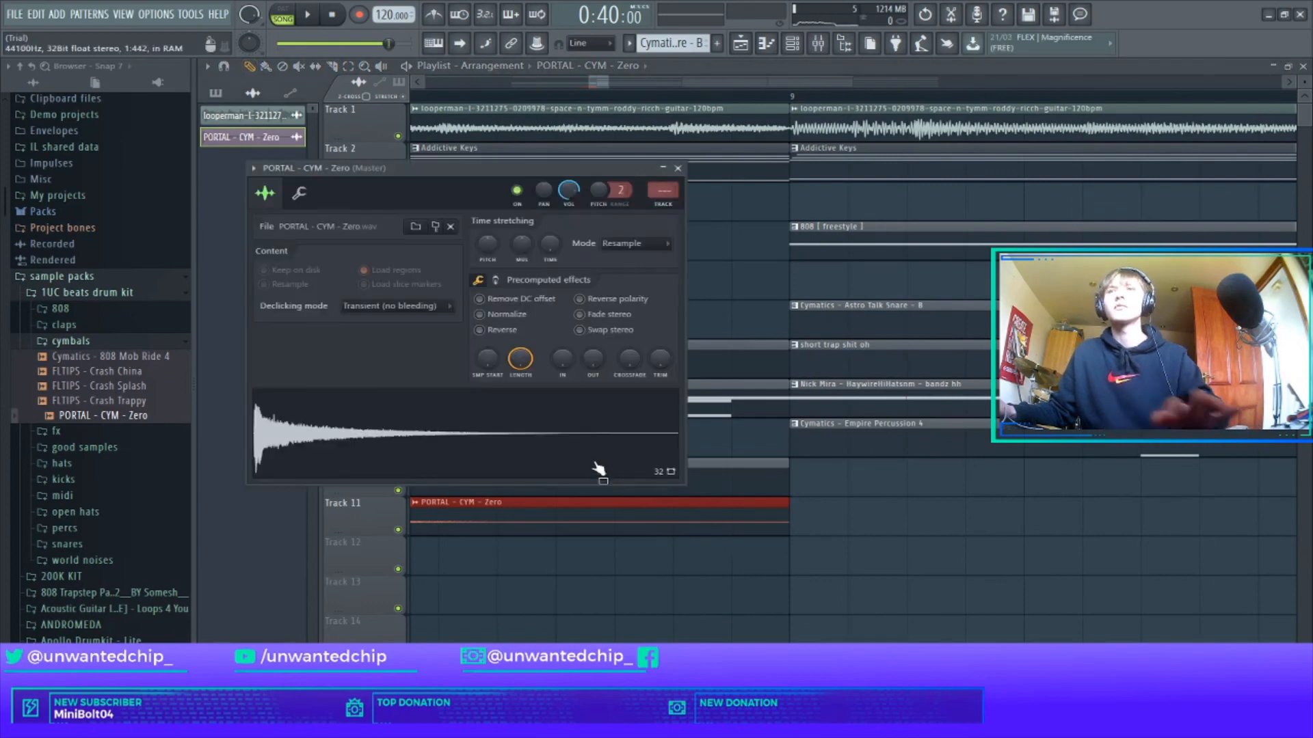
left_click(480, 330)
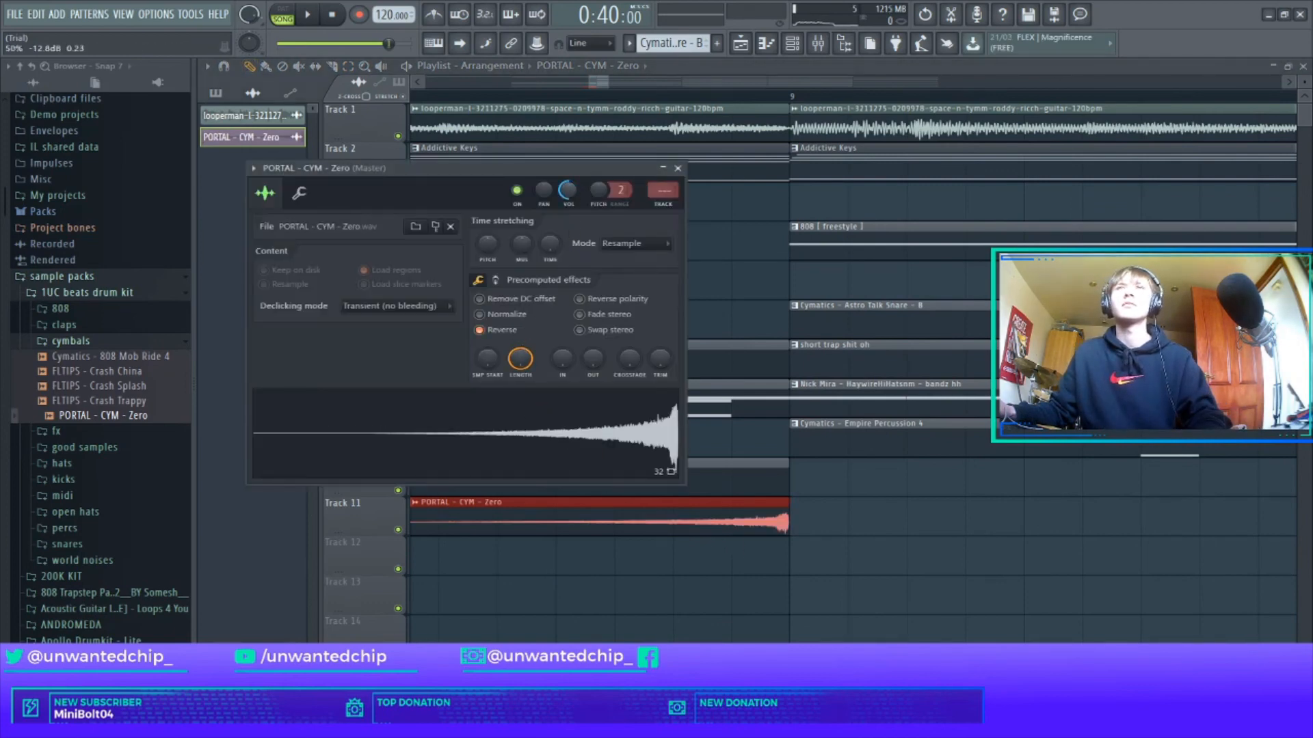
key("ctrl+l")
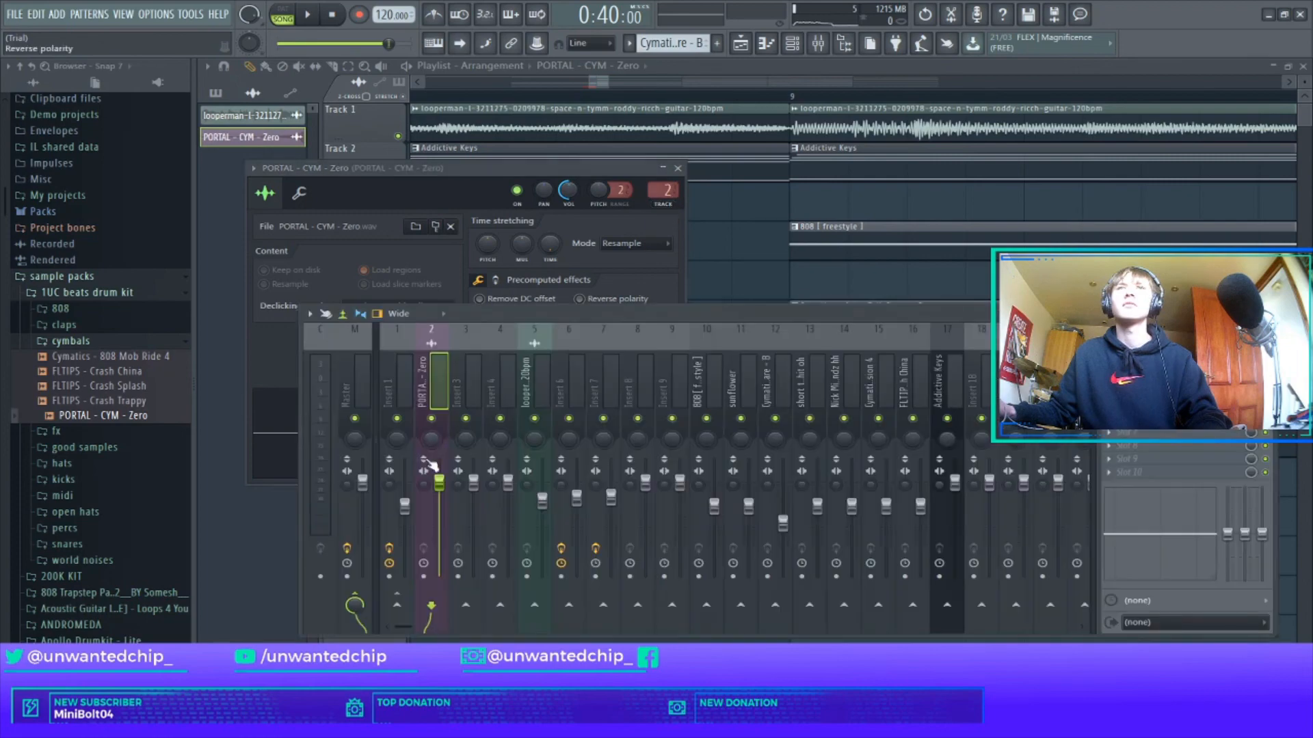
left_click(679, 168)
Close the mixer, jump playback to around bar 8 and expand the claps folder.
left_click(1268, 314)
scroll(1075, 282, "down", 10)
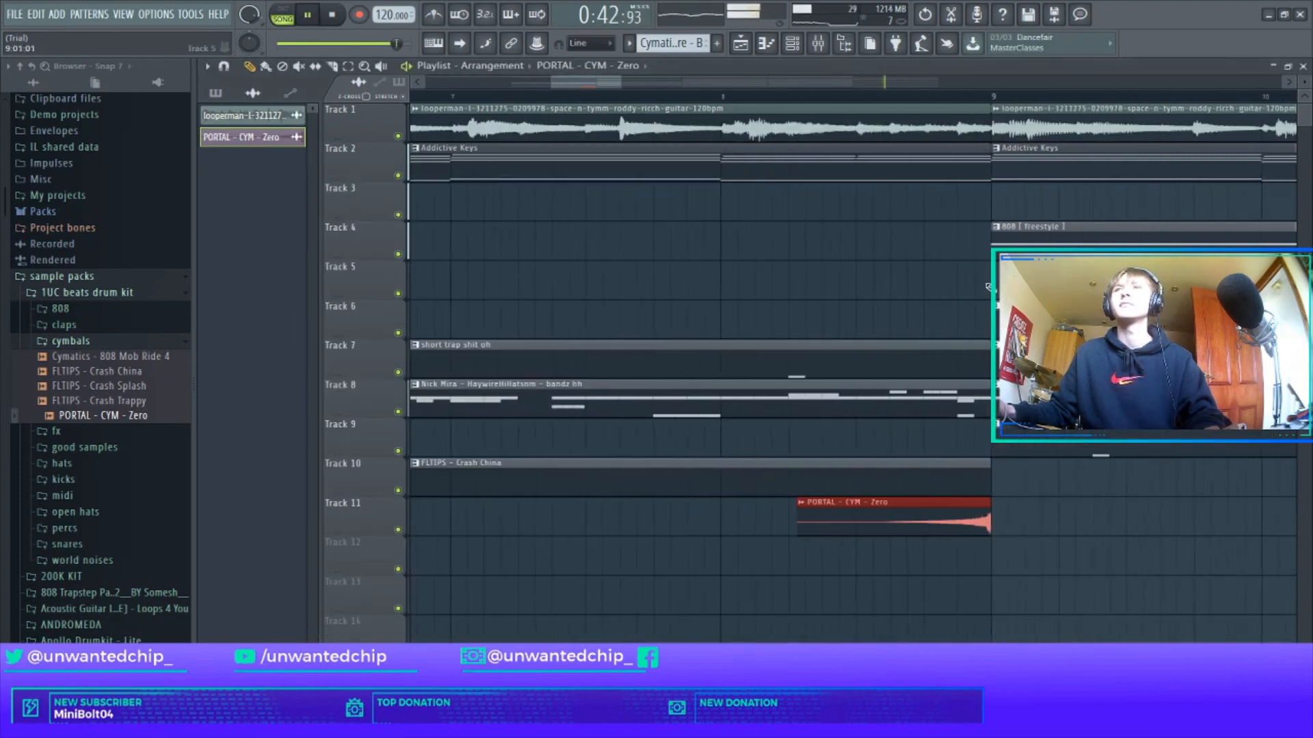
left_click(664, 100)
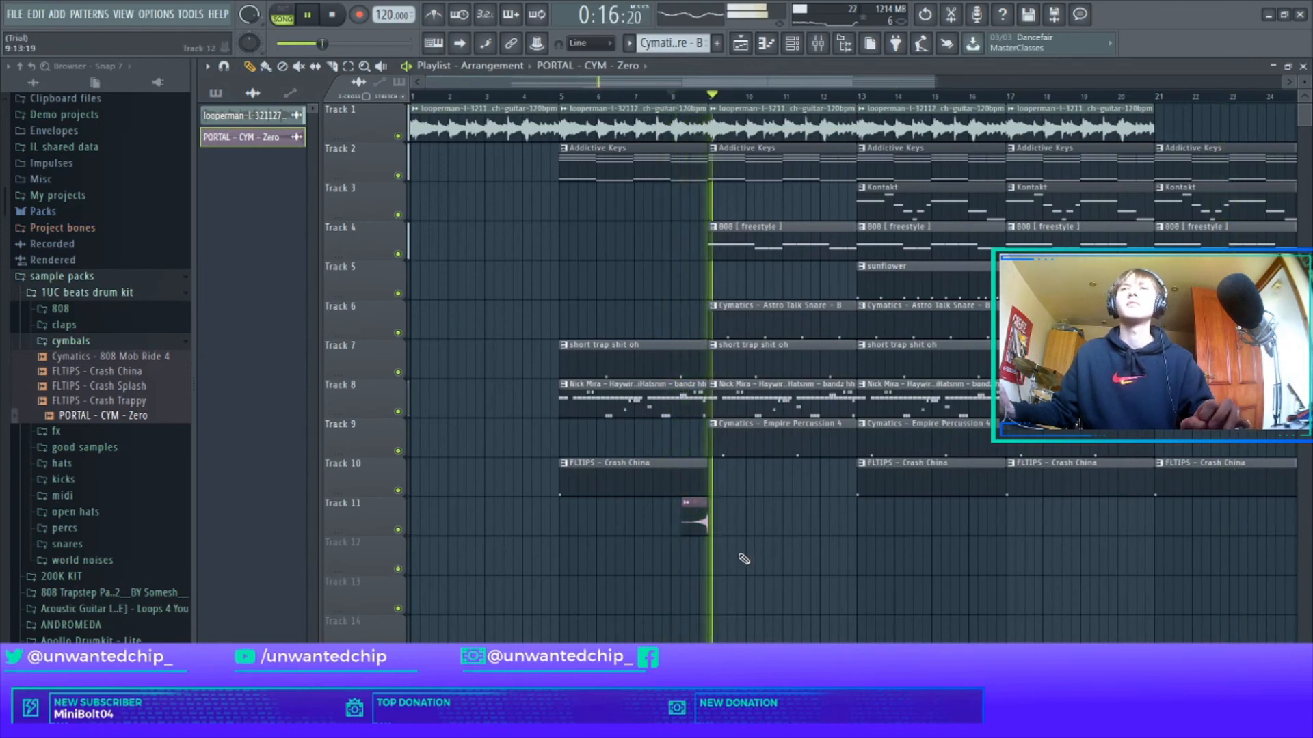
scroll(742, 557, "down", 3)
left_click(103, 331)
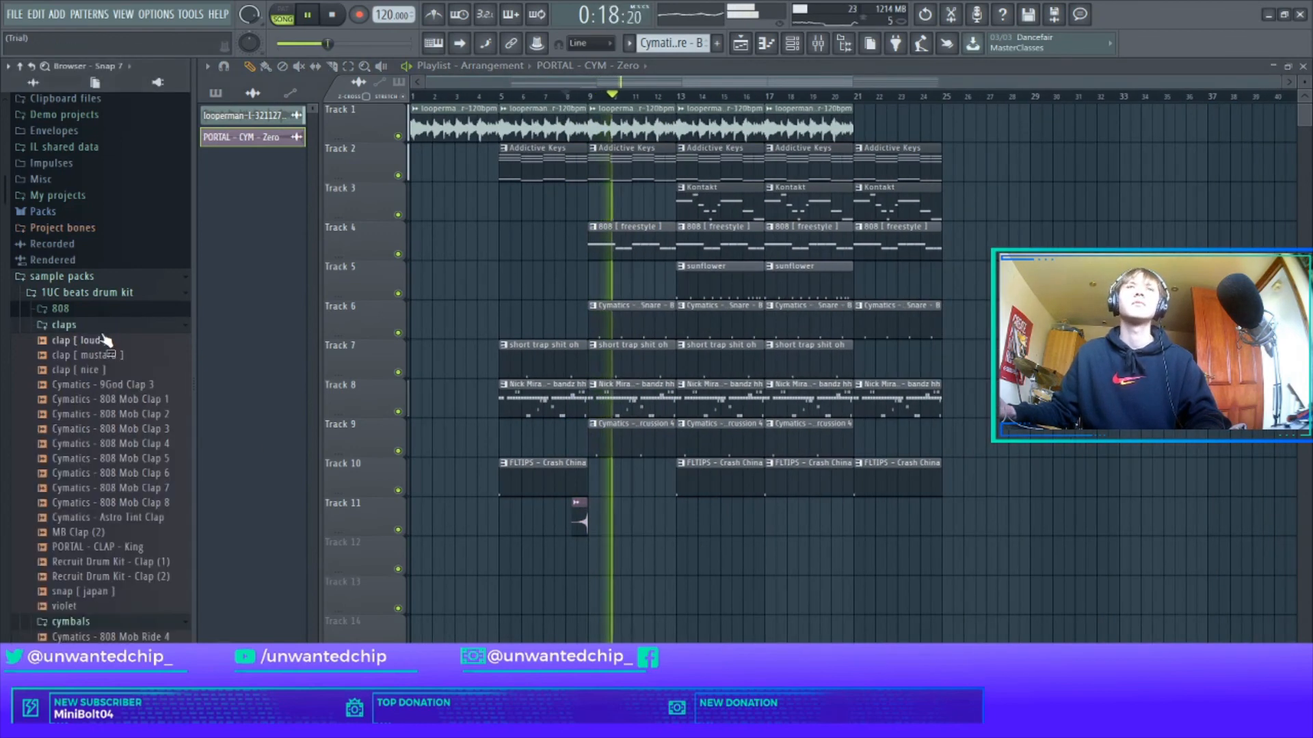
Collapse the claps and cymbals folders and open the good samples folder.
left_click(98, 331)
left_click(89, 343)
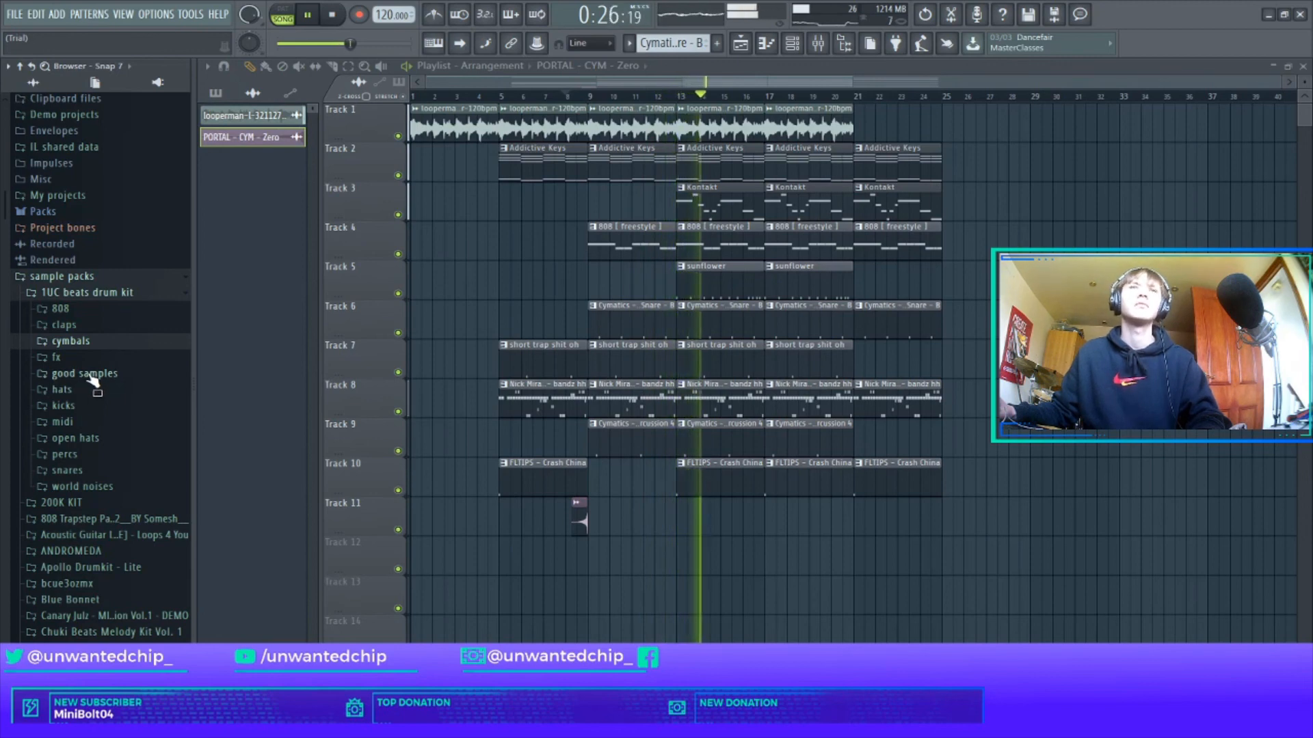
left_click(92, 375)
scroll(110, 396, "down", 5)
key("space")
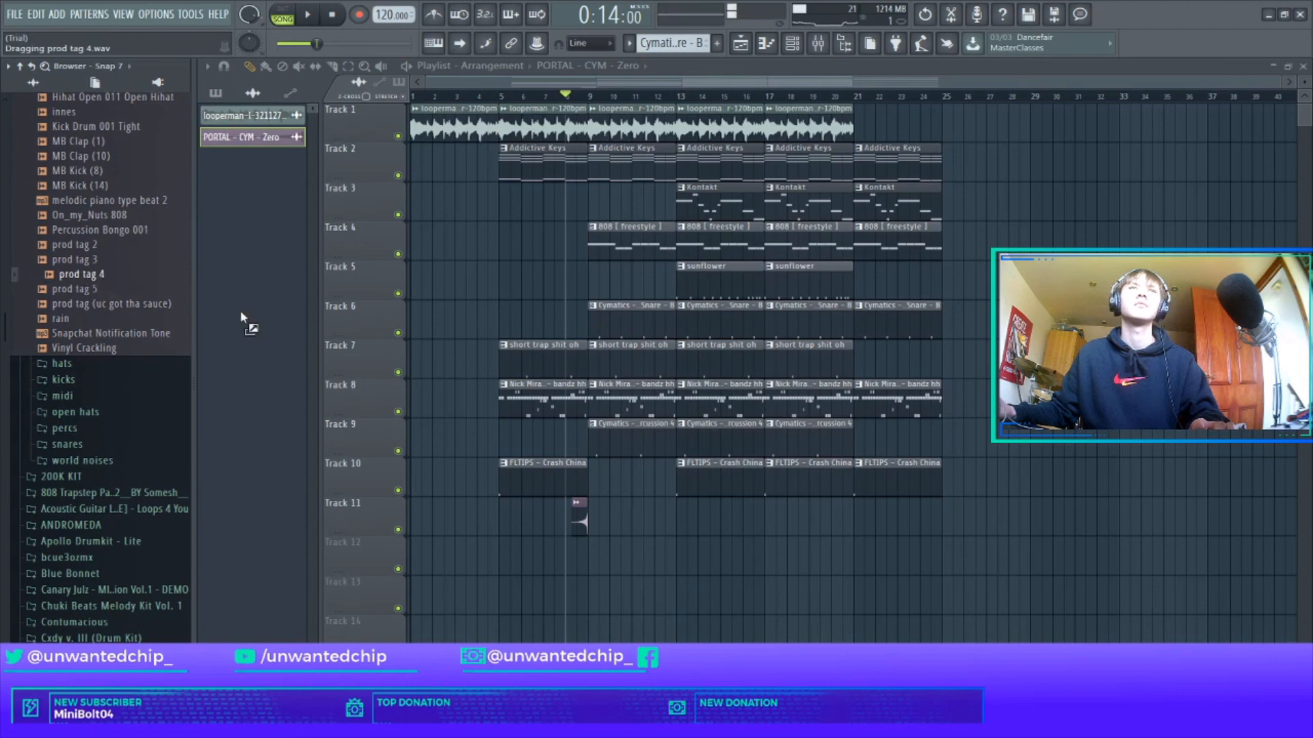
Place prod tag 4 at the start of Track 12, normalize it and route it to insert 3.
left_click_drag(467, 548, 469, 549)
double_click(437, 559)
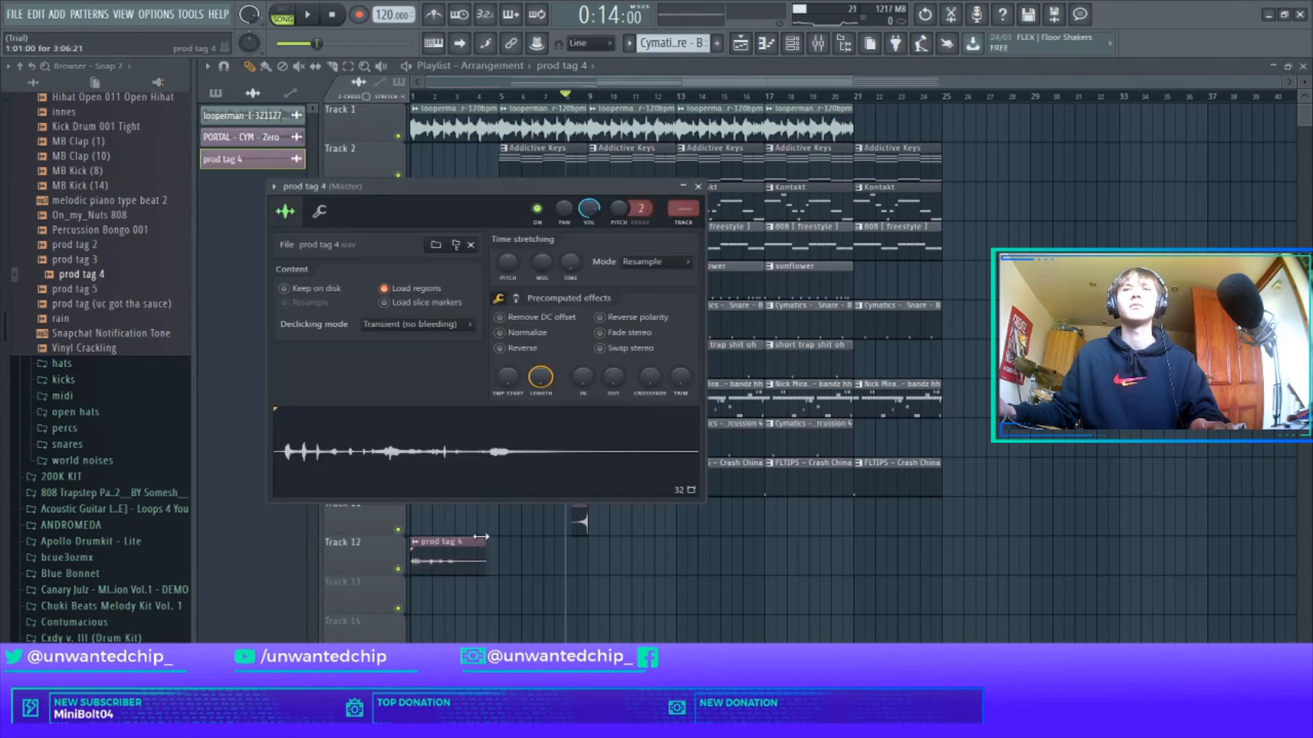
left_click(500, 332)
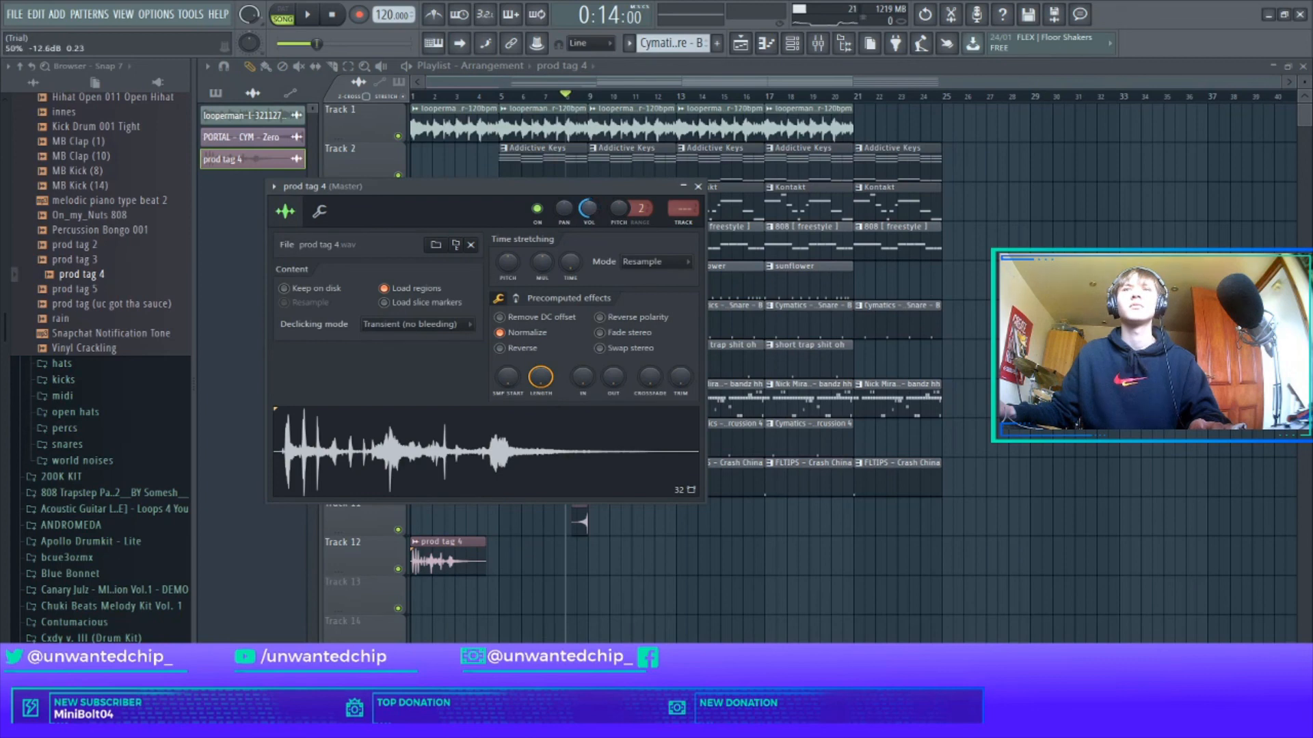
left_click(685, 222)
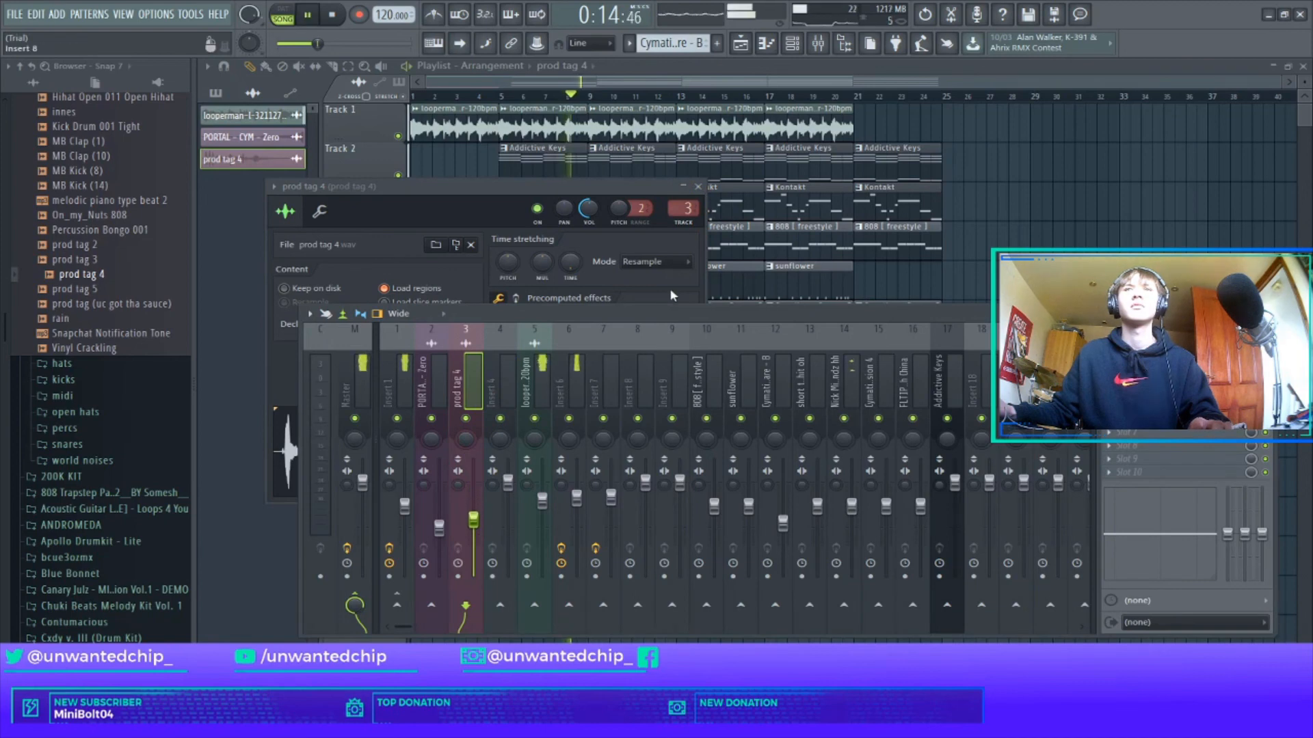
left_click(699, 187)
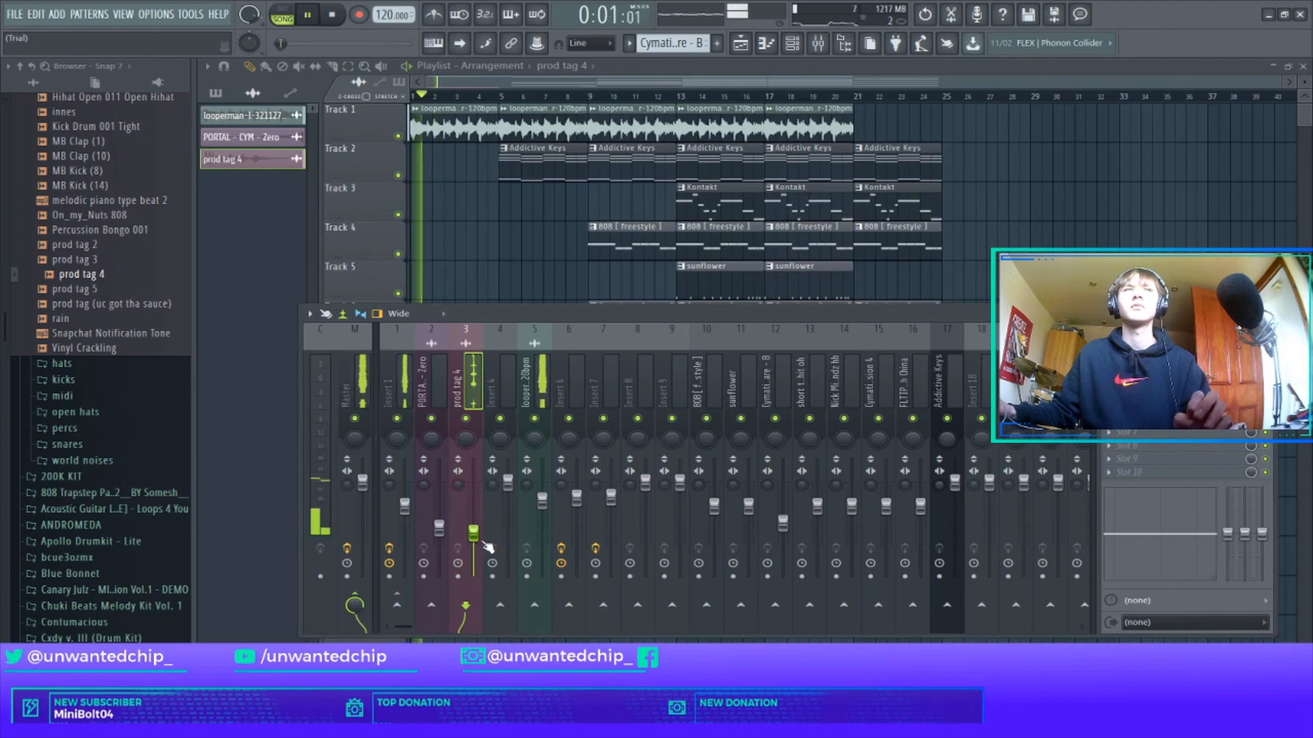
Close the mixer to reveal the full twelve-track arrangement.
left_click(1266, 314)
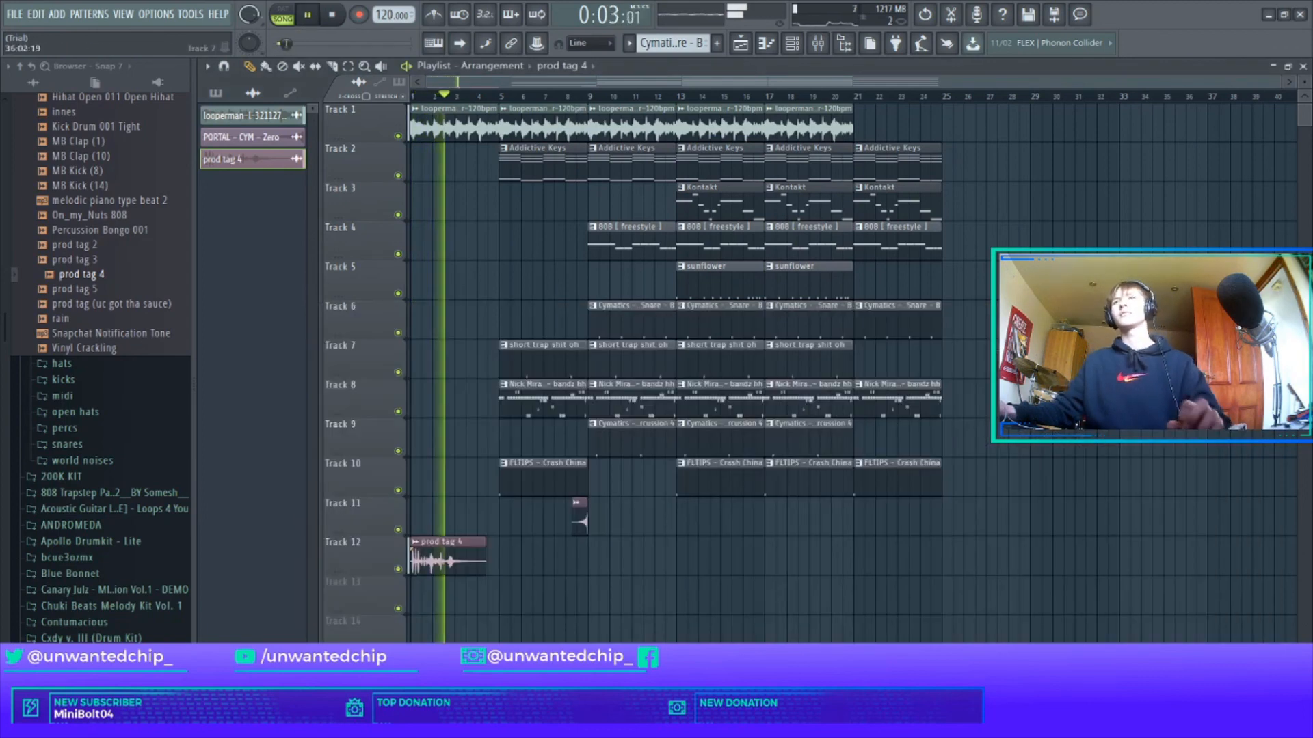